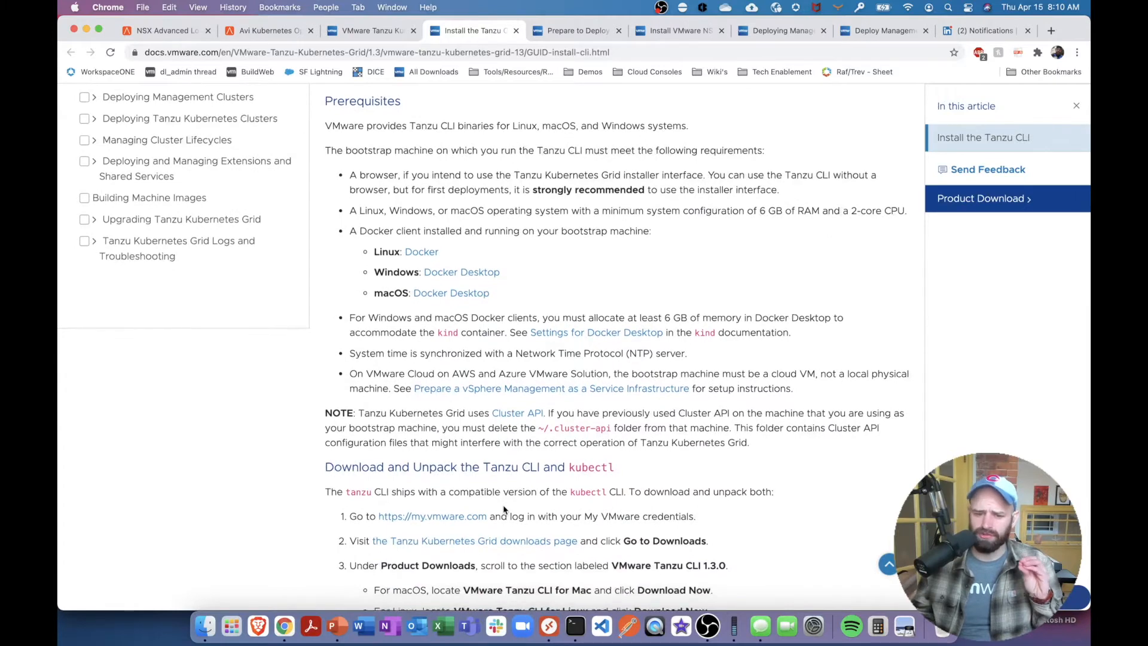
pyautogui.scroll(-5, 652, 550)
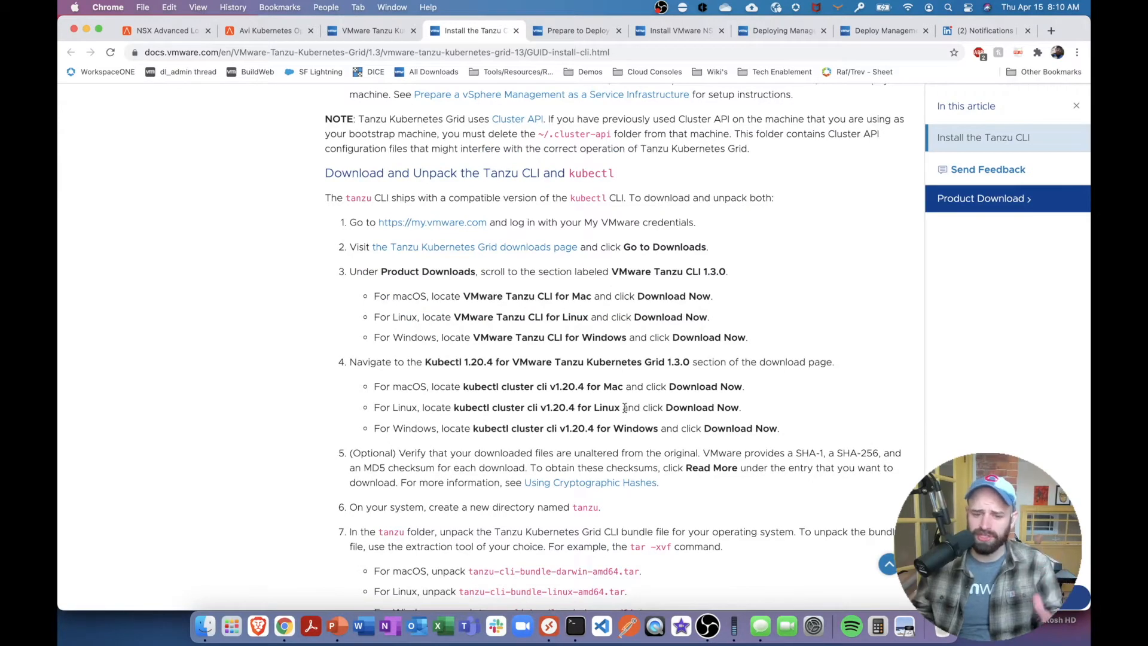
# Review the prerequisites, download, unpack and per-platform installation instructions for the Tanzu CLI in the VMware documentation
pyautogui.scroll(-2, 625, 407)
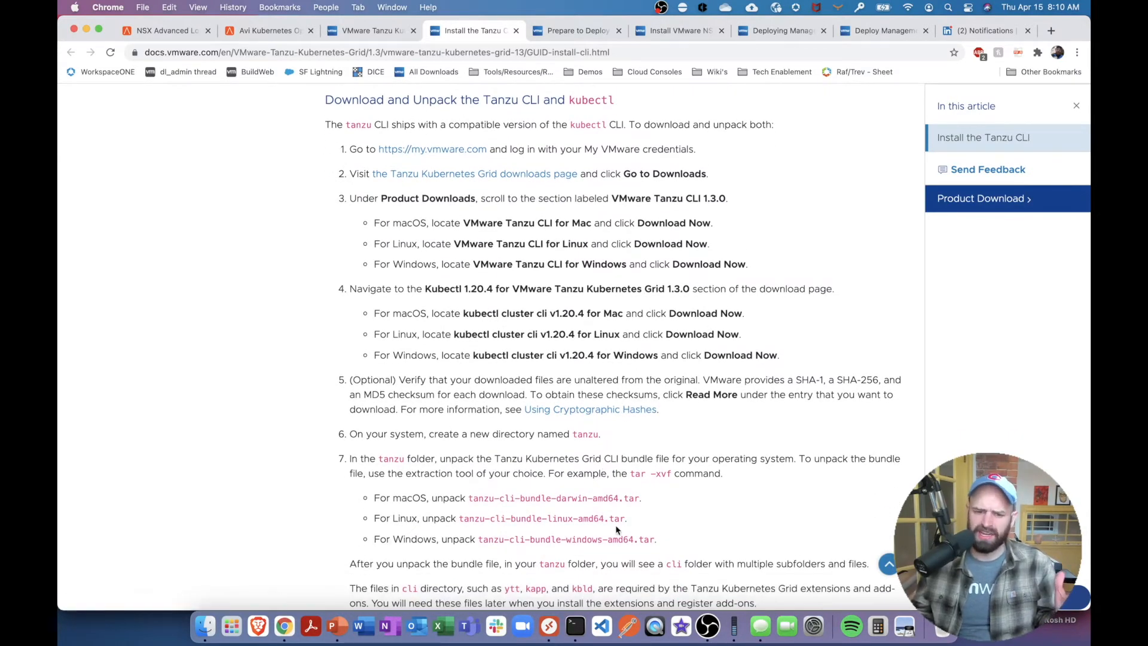
pyautogui.scroll(-6, 565, 468)
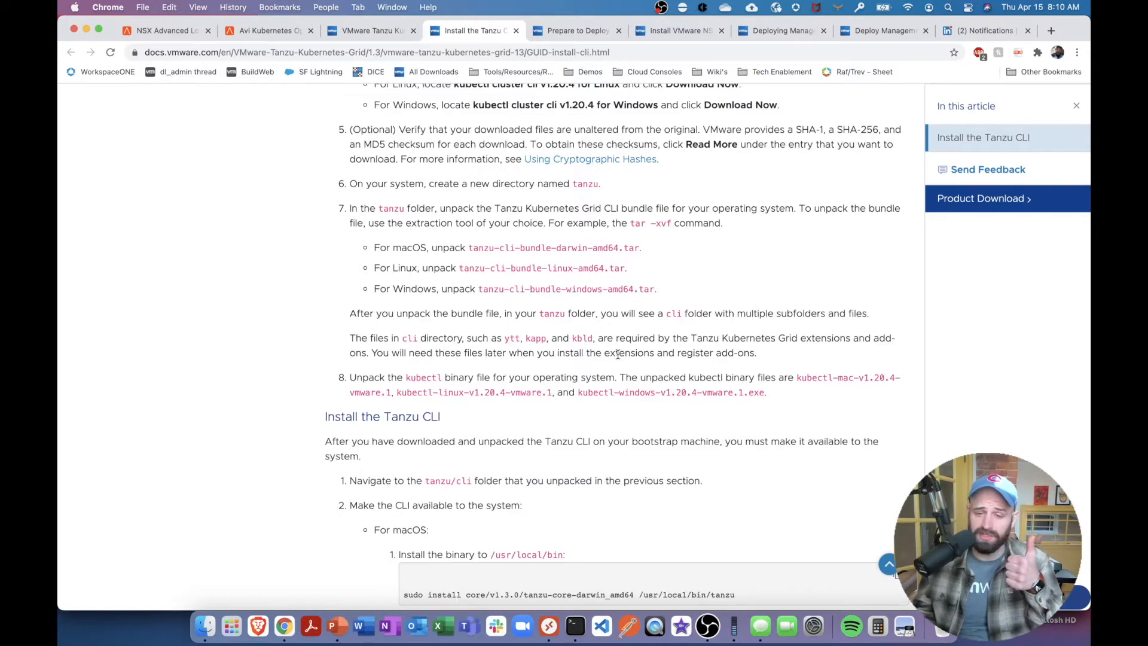
pyautogui.scroll(-20, 622, 358)
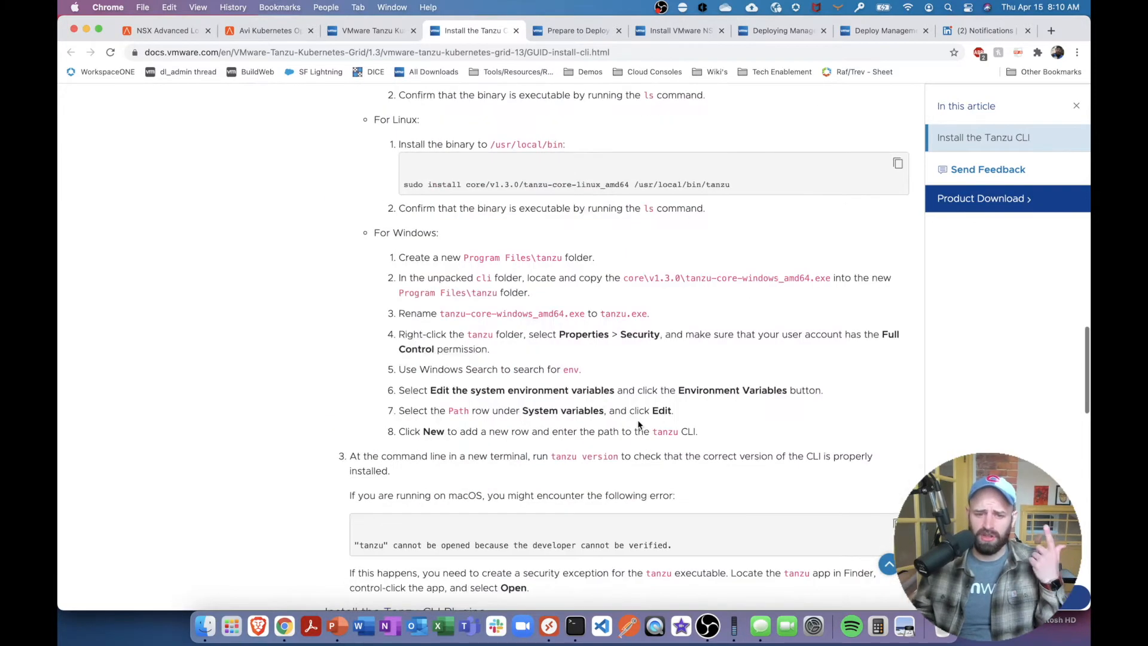
pyautogui.scroll(-13, 639, 425)
pyautogui.scroll(20, 640, 425)
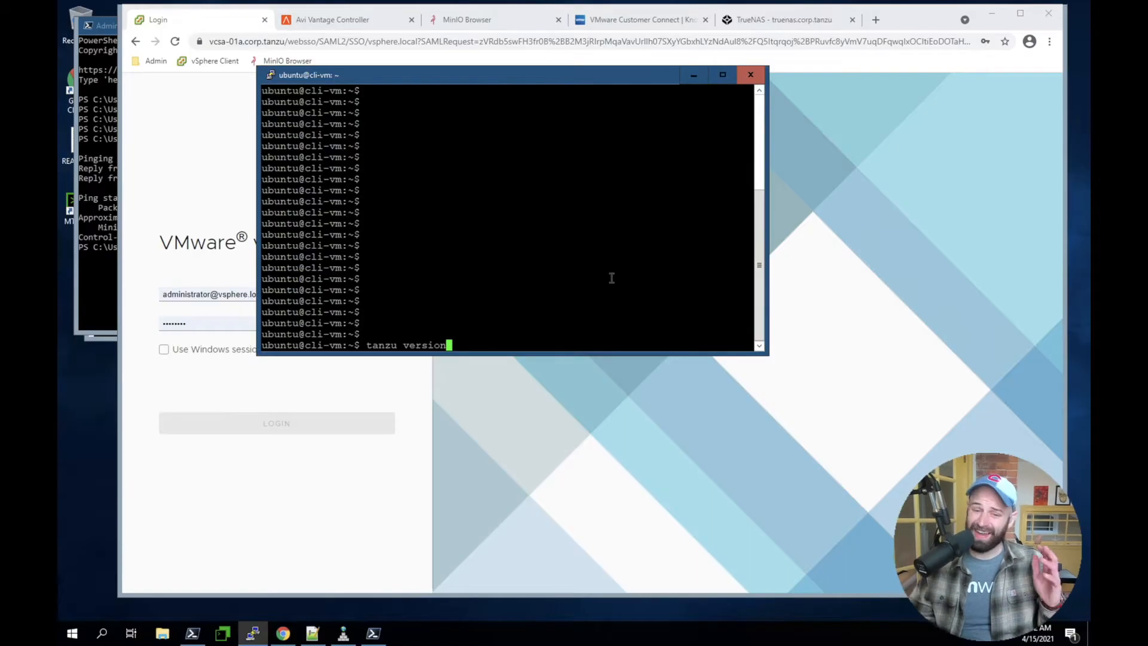
# Switch to the cli-vm terminal and check the installed Tanzu CLI version with tanzu version
pyautogui.press('Return')
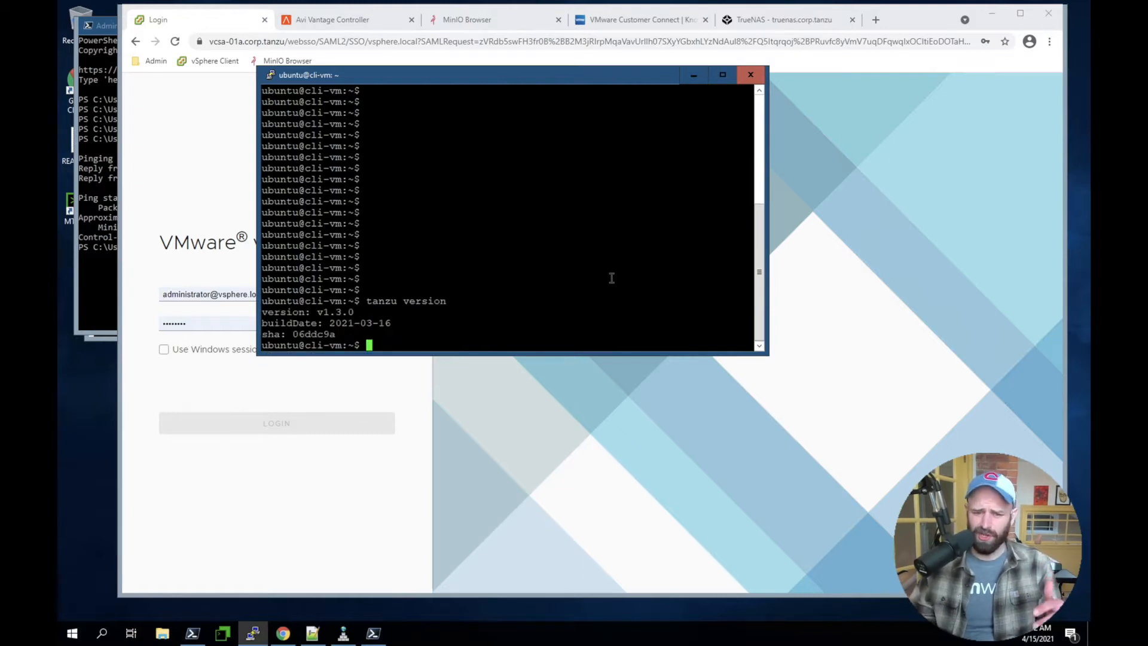
pyautogui.doubleClick(284, 311)
pyautogui.tripleClick(283, 311)
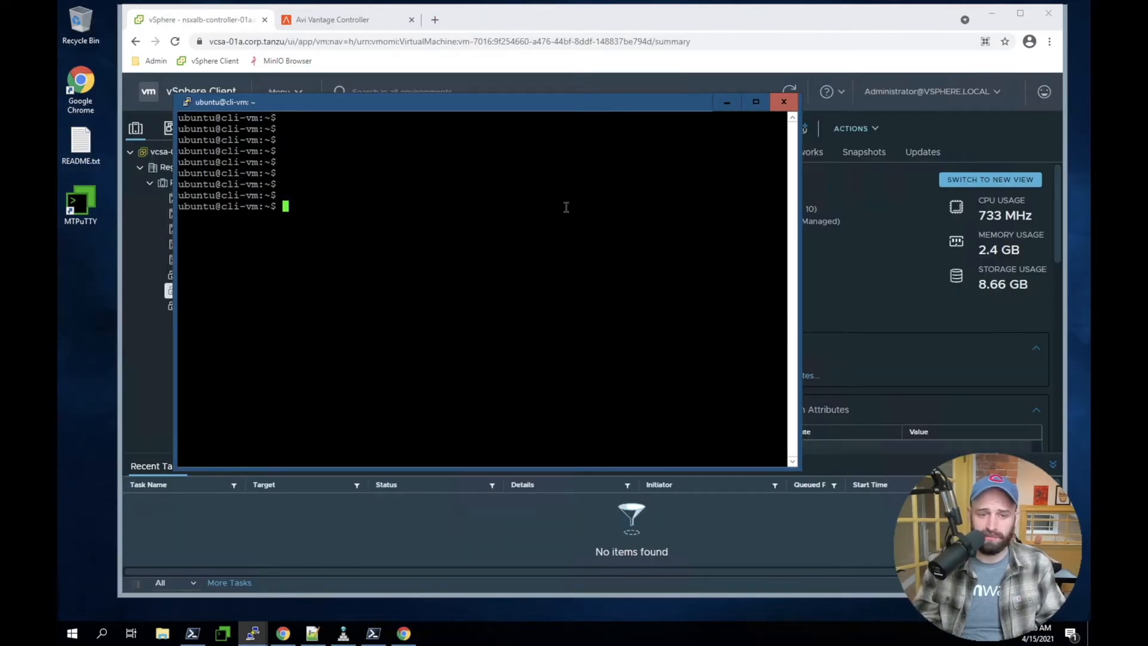
# Print the SSH public key with cat ~/.ssh/id_rsa.pub in the cli-vm terminal and copy the whole key
pyautogui.press('Return')
pyautogui.press('Return')
pyautogui.press('Return')
pyautogui.write('cat ~/.ssh/id_rsa.pub')
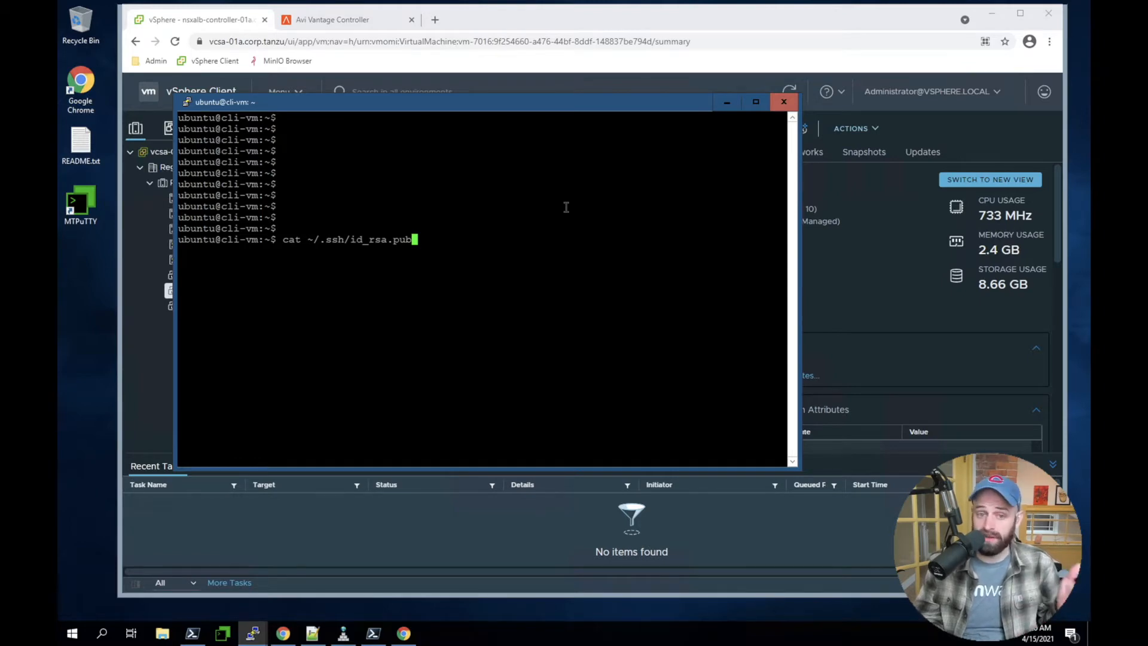
pyautogui.press('Return')
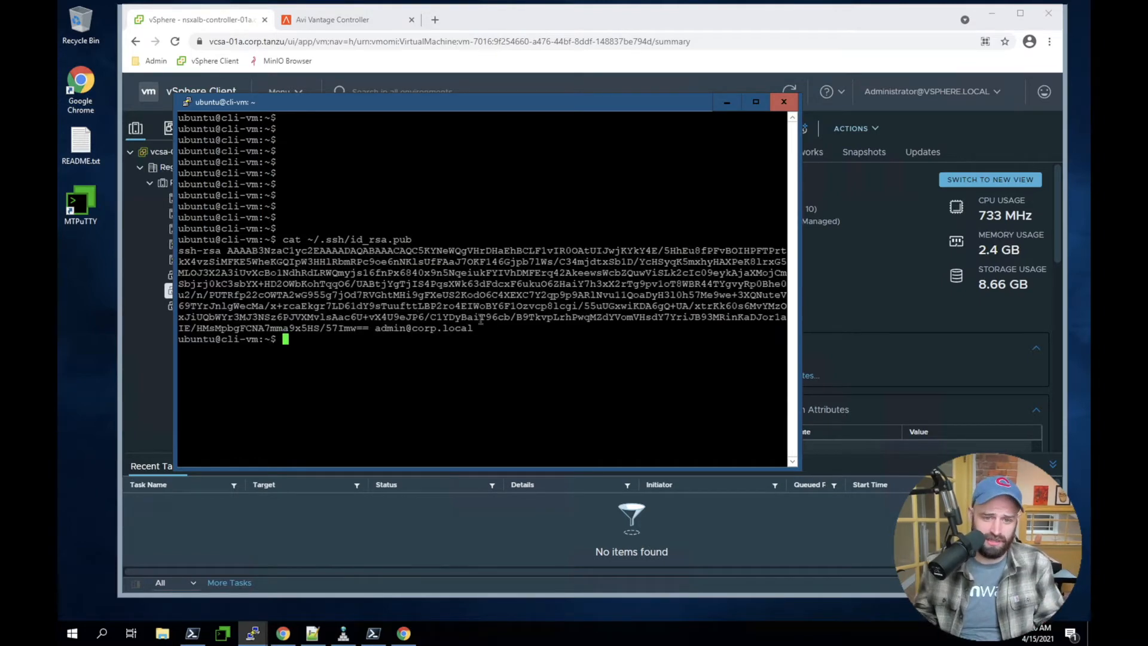
pyautogui.moveTo(479, 333); pyautogui.dragTo(182, 255)
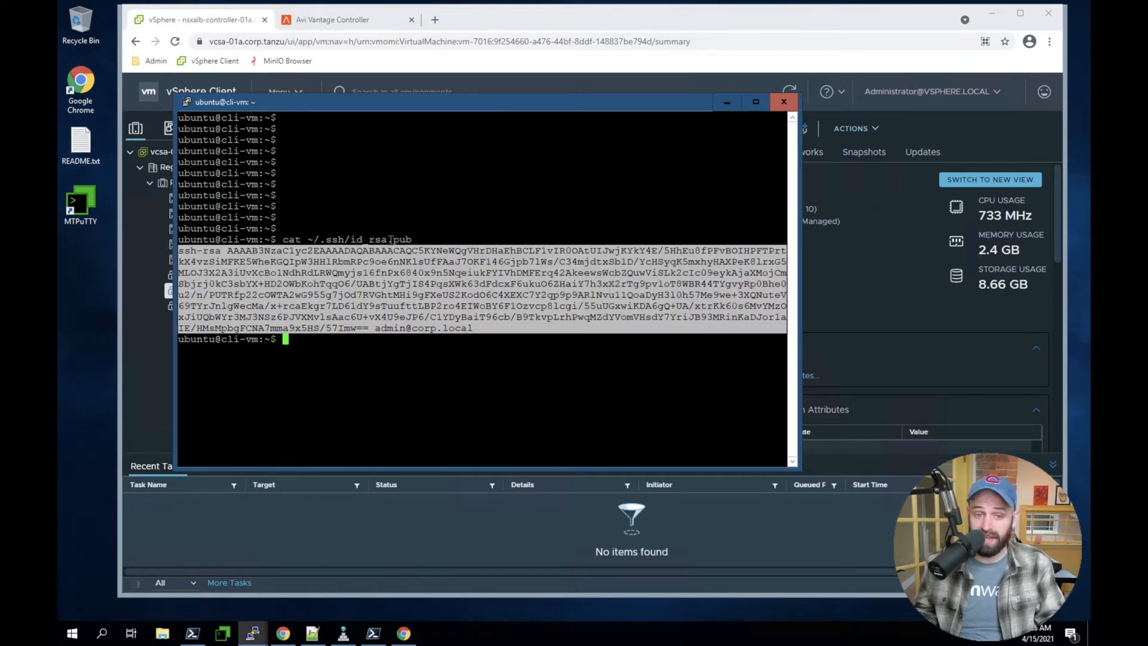
# Paste the copied public key over the selected text in the new 3 document in Notepad++ and select the ssh-rsa line
pyautogui.click(312, 633)
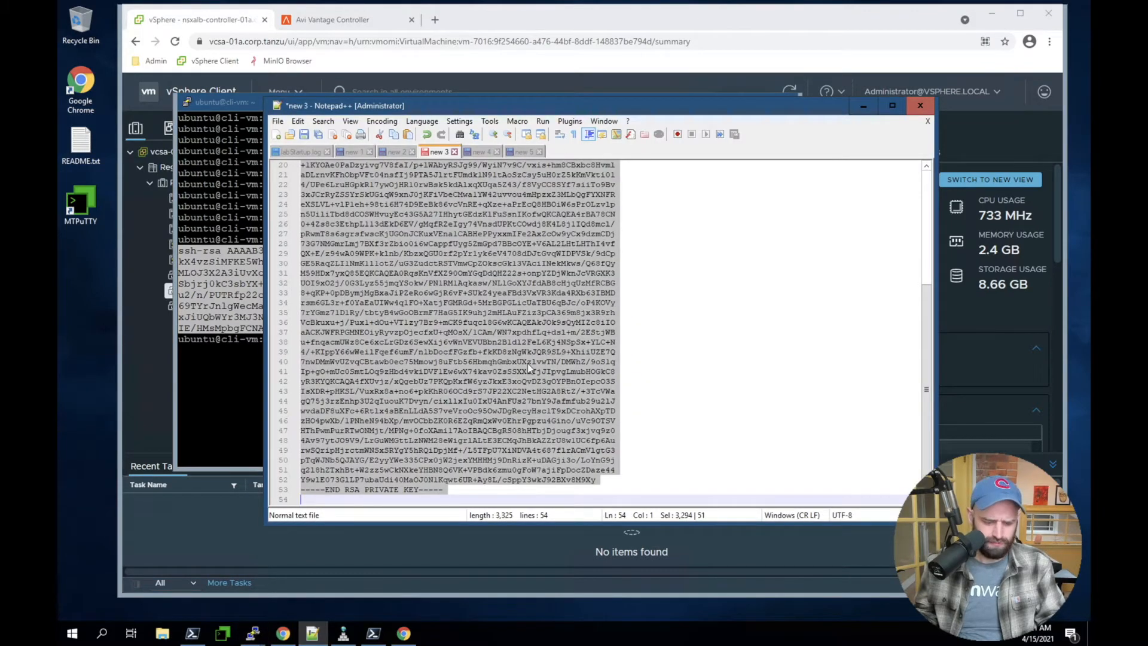
pyautogui.hotkey('ctrl', 'v')
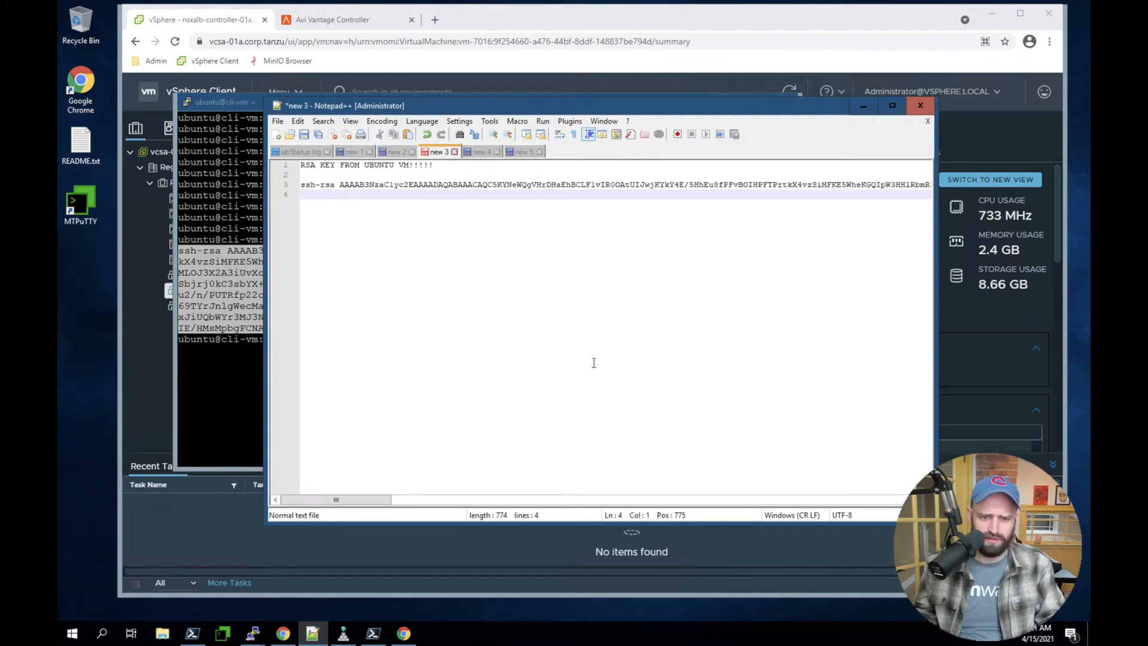
pyautogui.tripleClick(345, 187)
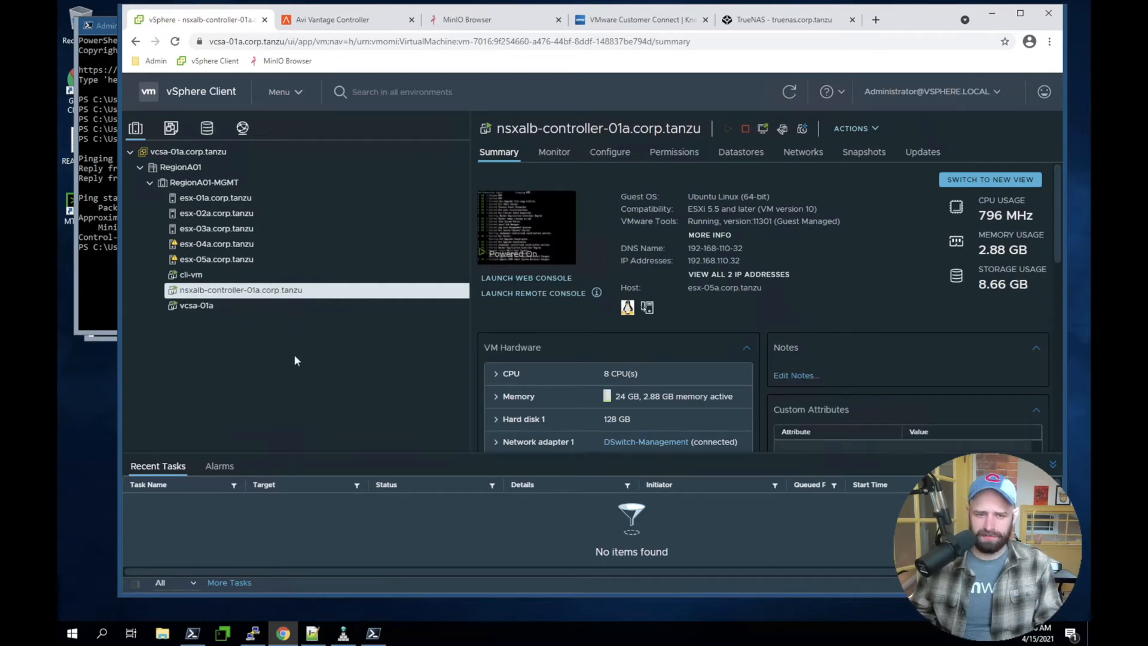
# Inspect the TKG folder in the vSphere VMs and templates inventory and its photon-3-kube v1.18.16, v1.19.8 and v1.20.4 templates
pyautogui.click(170, 128)
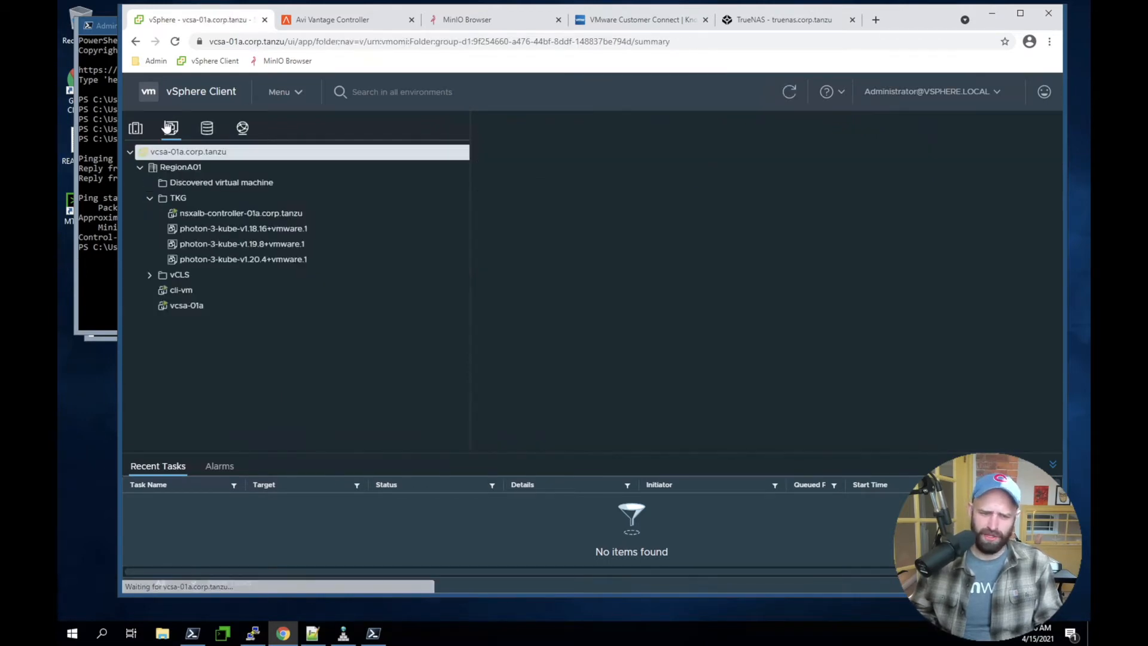
pyautogui.click(191, 198)
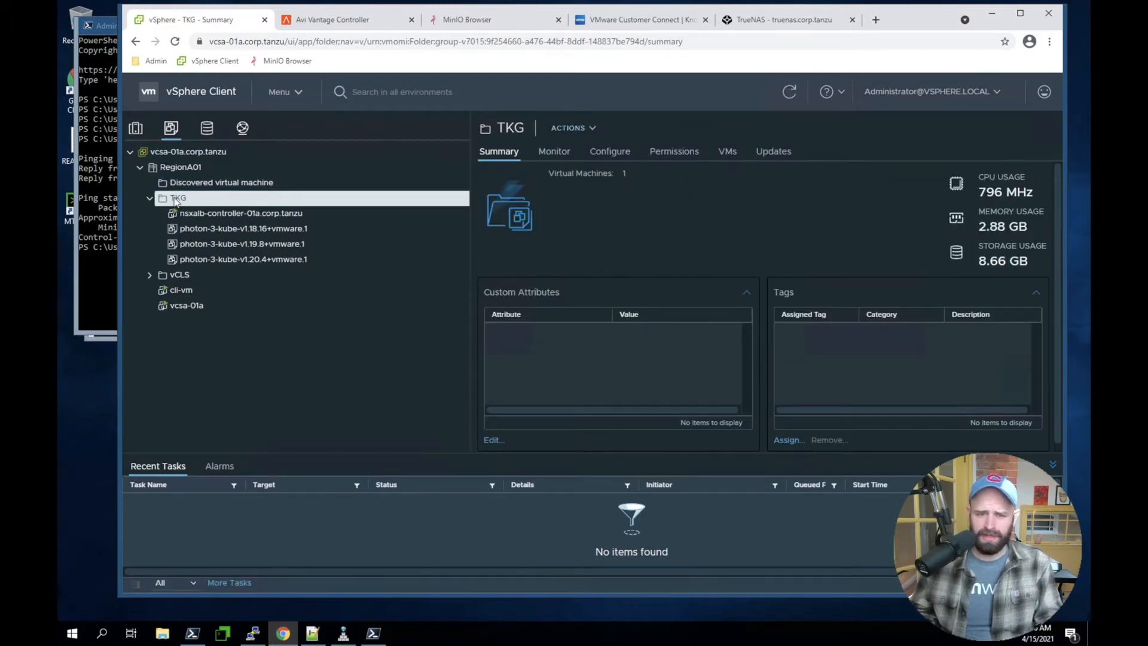
pyautogui.click(195, 230)
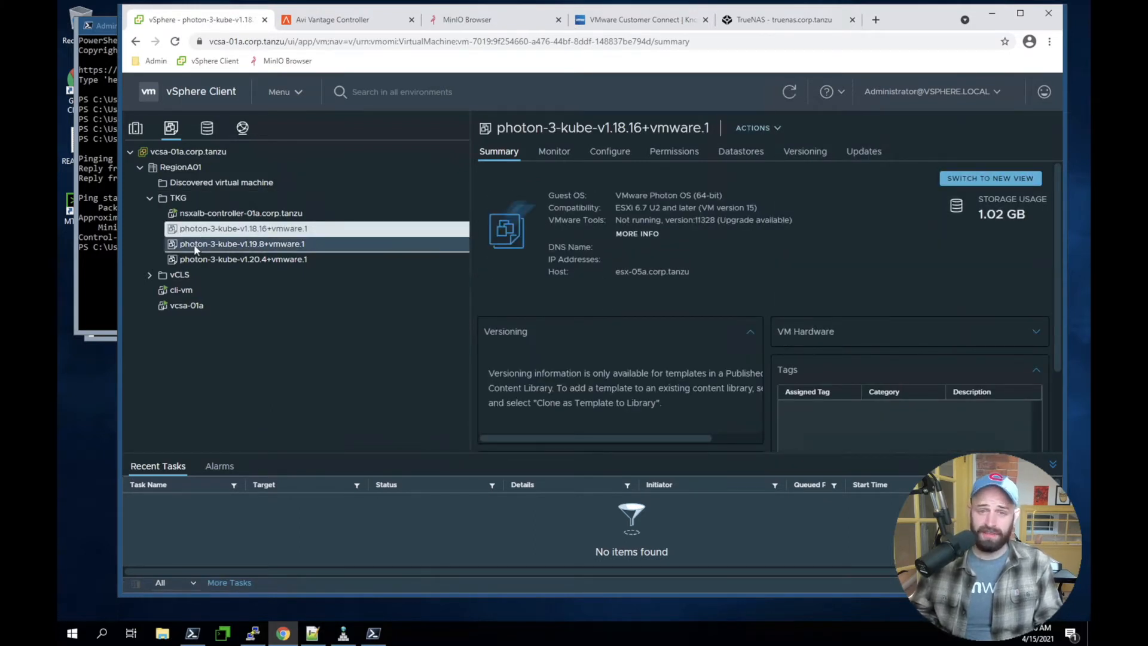
pyautogui.click(193, 244)
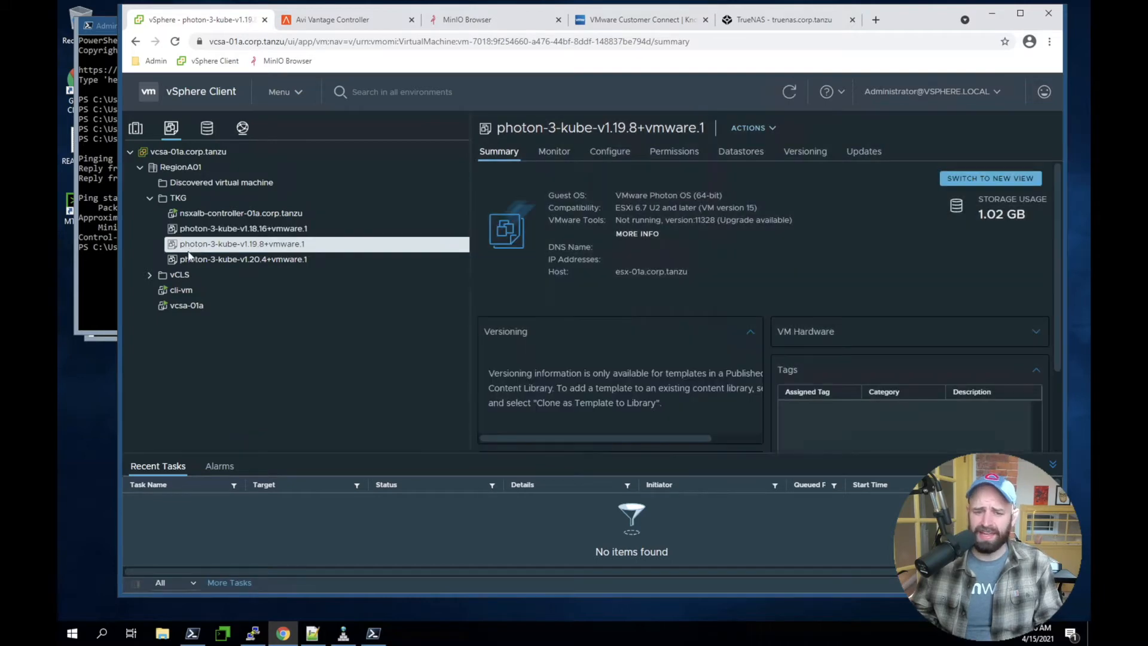
pyautogui.click(190, 261)
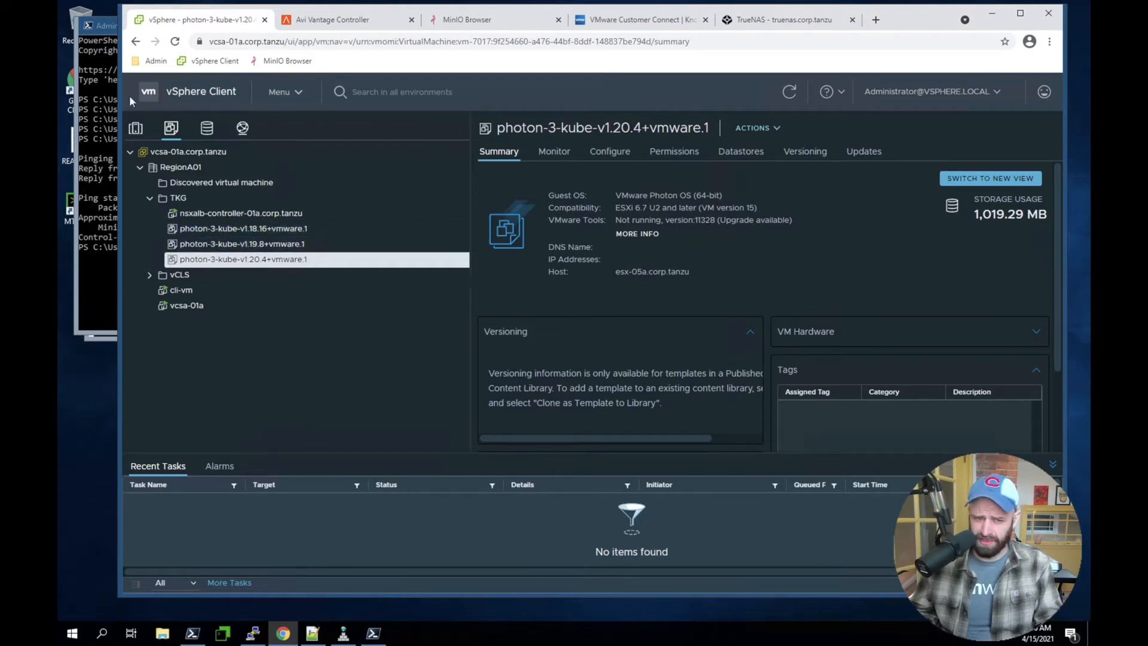
# View the available actions for the RegionA01-MGMT cluster in the hosts and clusters inventory, and return to the VM templates
pyautogui.click(135, 129)
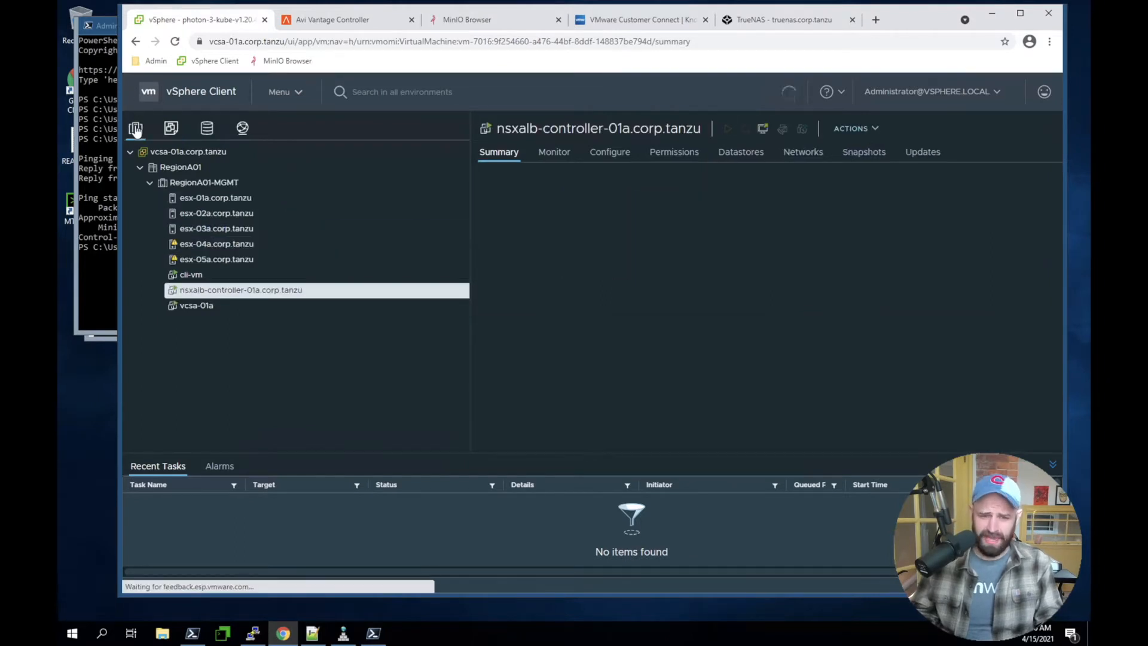
pyautogui.rightClick(194, 184)
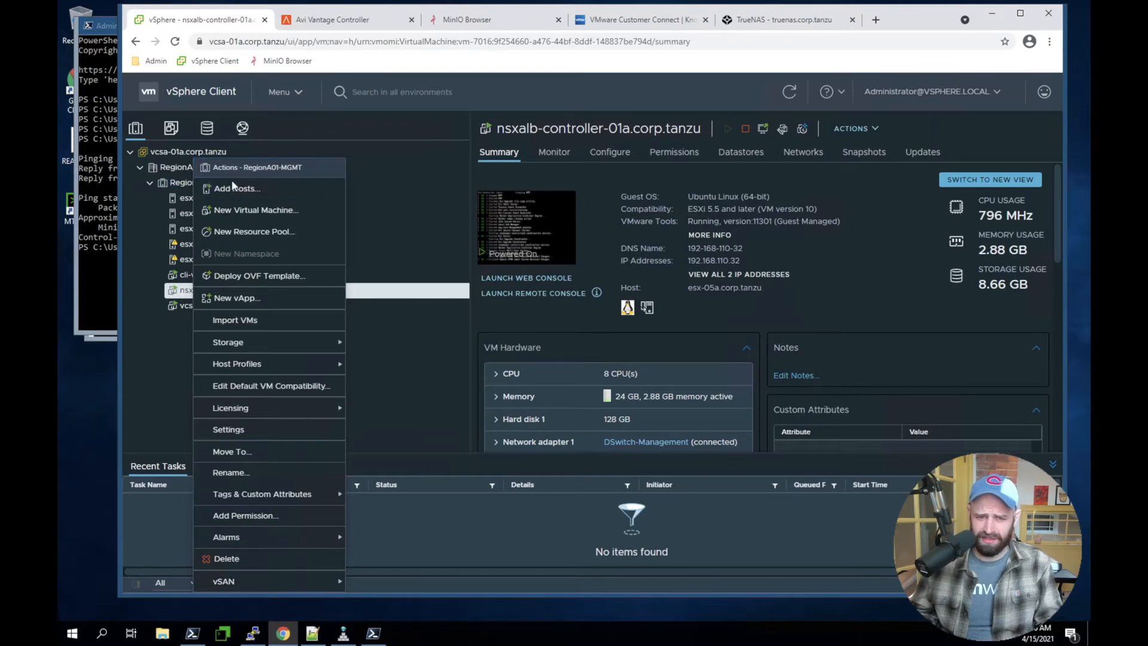
pyautogui.click(404, 389)
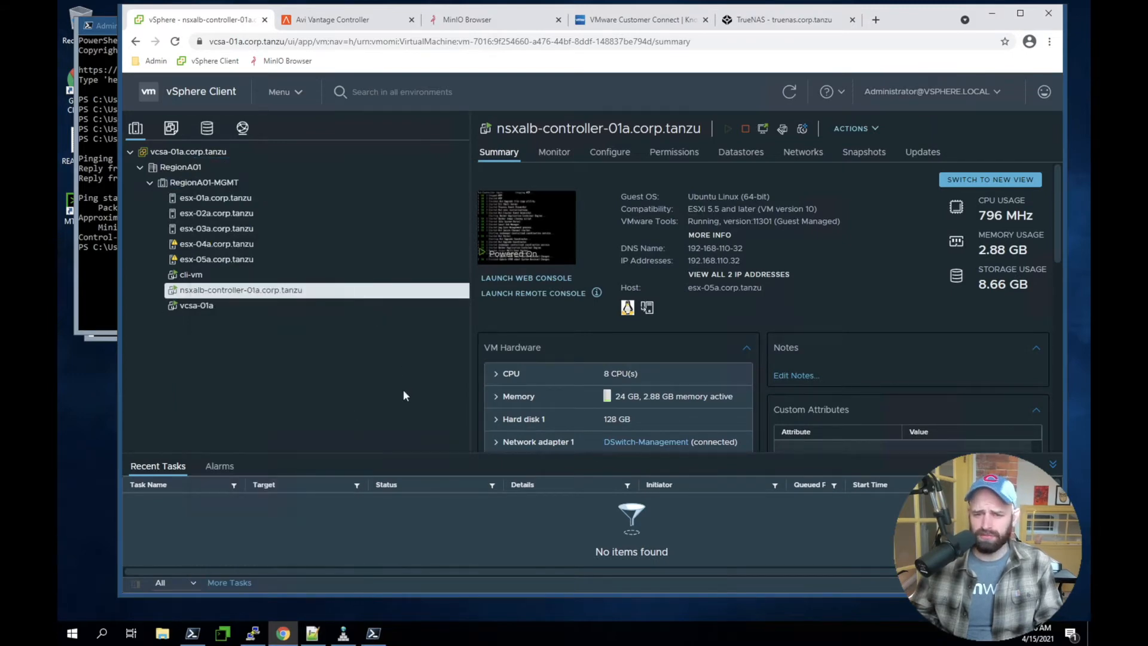
pyautogui.click(172, 127)
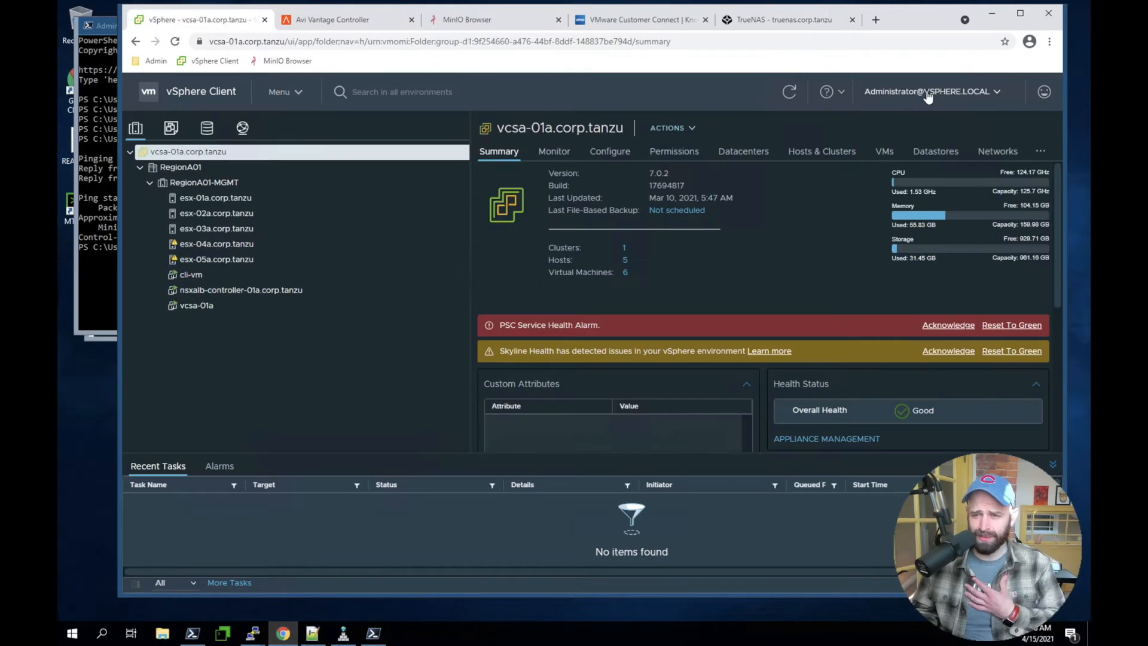
pyautogui.click(930, 91)
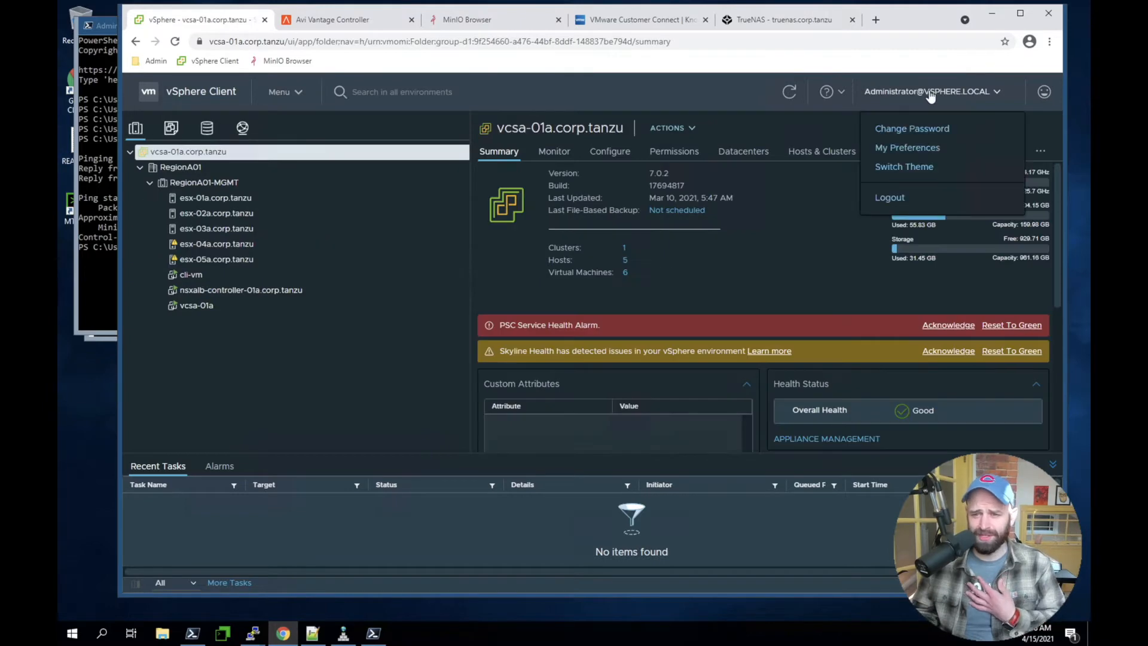
pyautogui.click(626, 105)
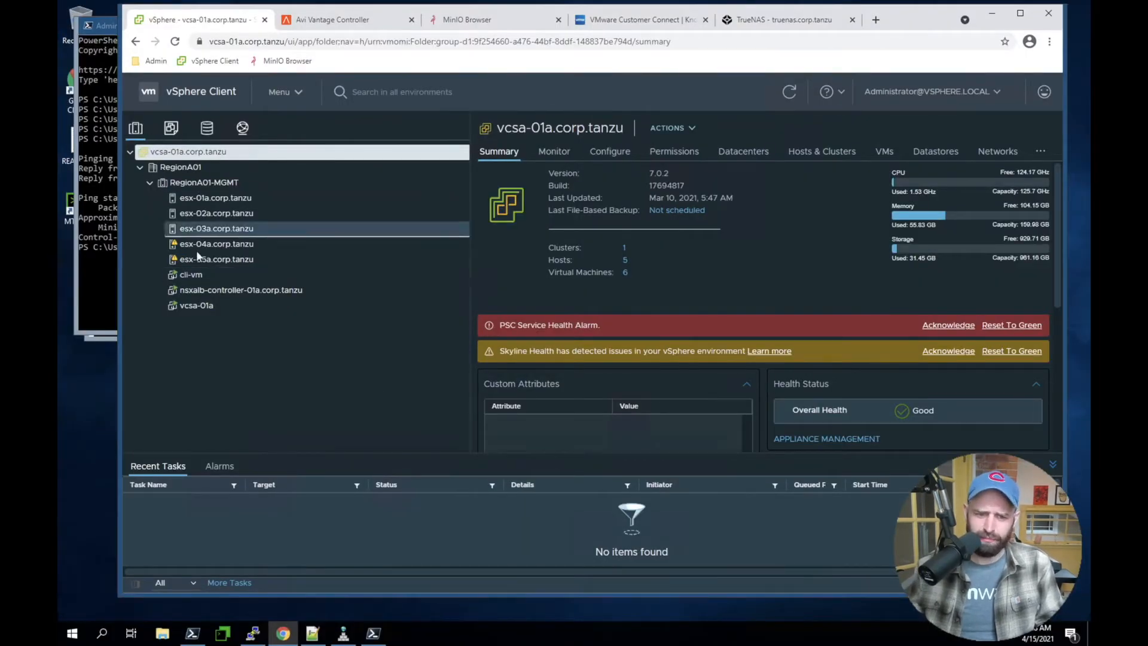
# Show the summary of the nsxalb-controller-01a.corp.tanzu virtual machine and copy its IP address
pyautogui.click(204, 290)
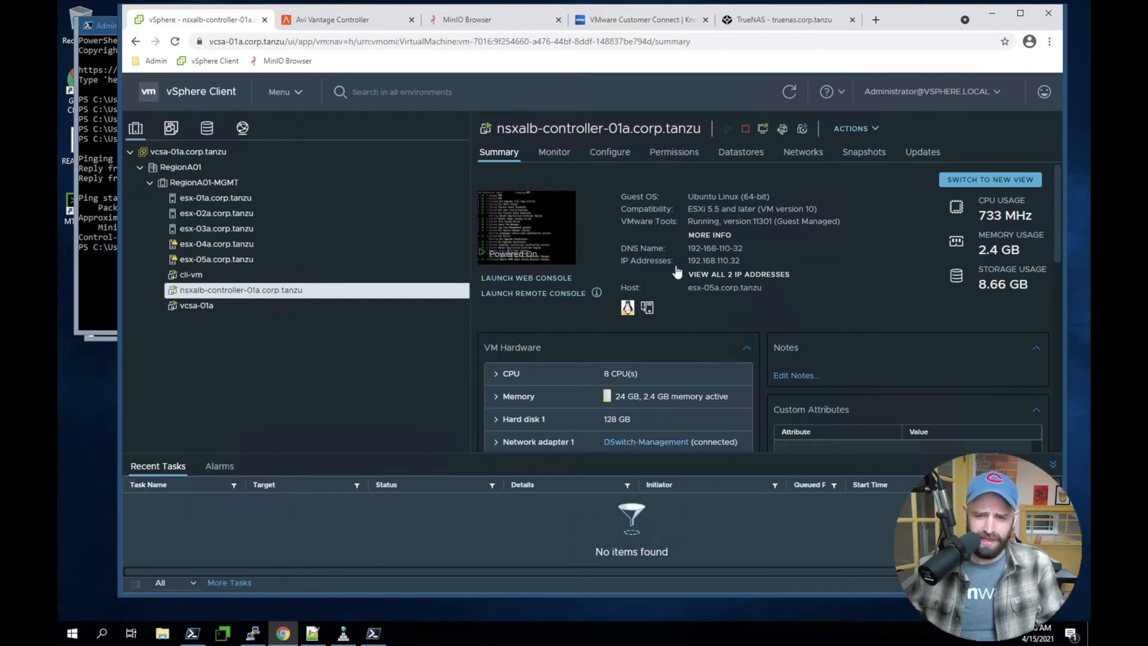
pyautogui.doubleClick(725, 263)
pyautogui.rightClick(725, 265)
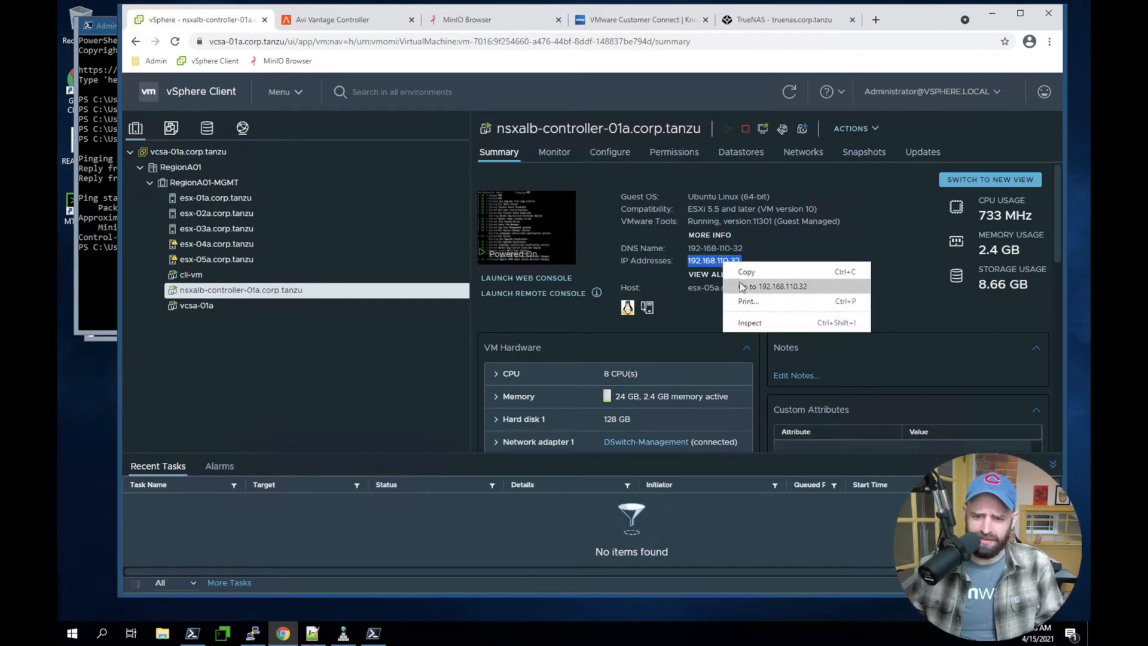
pyautogui.click(748, 273)
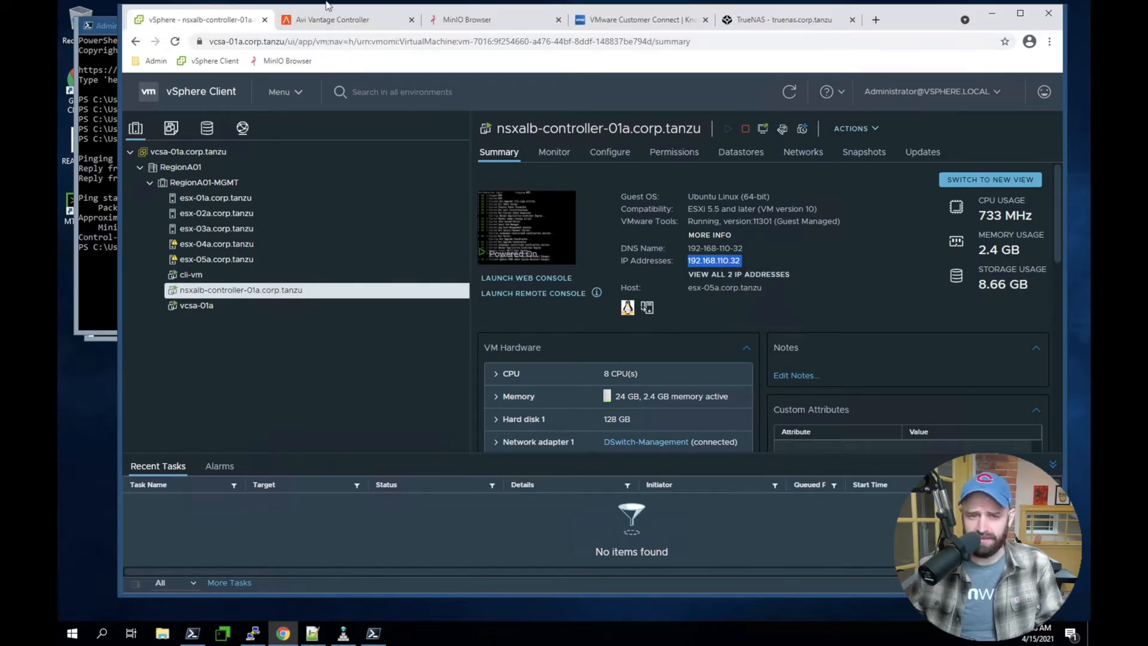
# Create the admin administrator account on the Avi Vantage Controller page, entering and confirming the account password
pyautogui.click(353, 13)
pyautogui.click(542, 301)
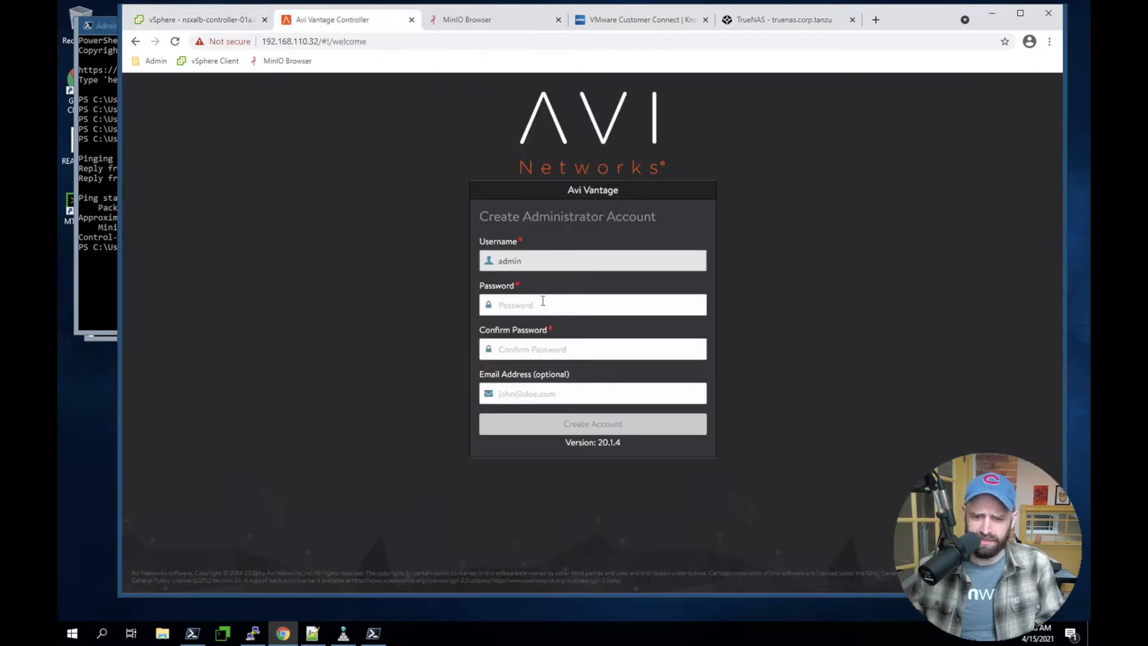
pyautogui.write('•••••••')
pyautogui.hotkey('ctrl', 'a')
pyautogui.write('••••••••')
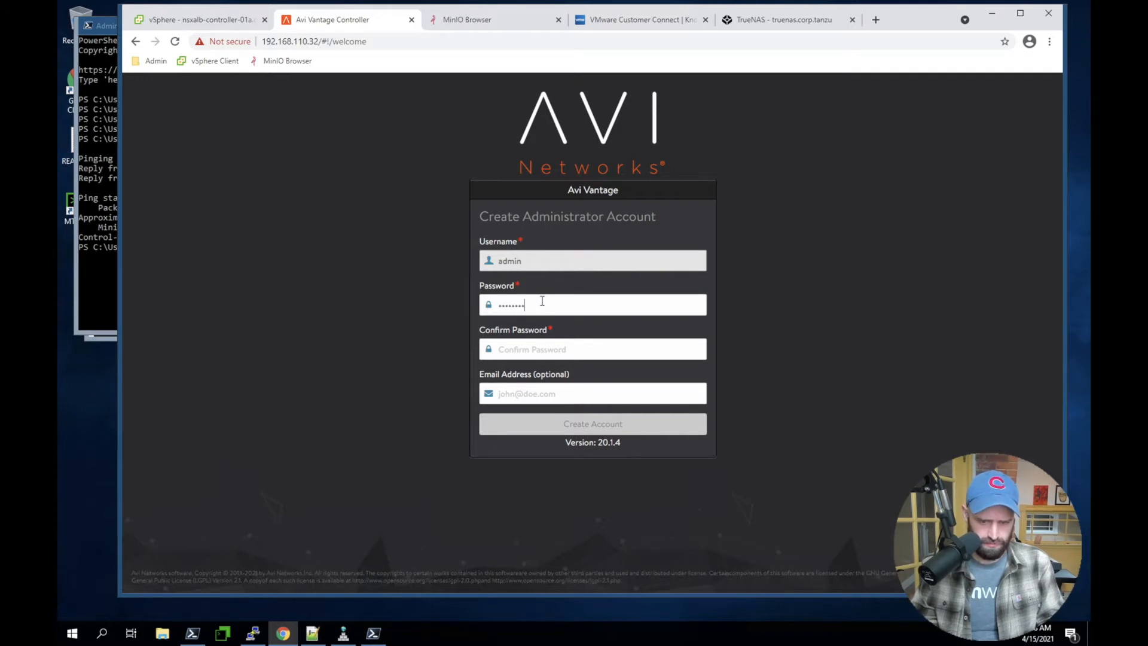
pyautogui.press('Tab')
pyautogui.write('••••••••')
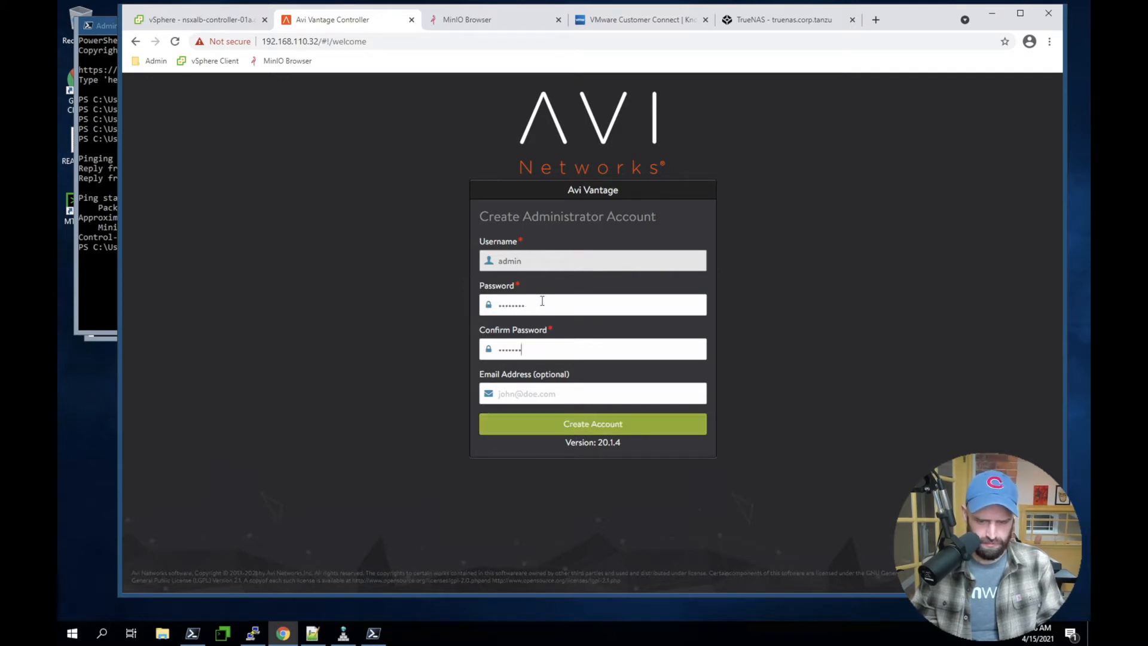
pyautogui.click(529, 429)
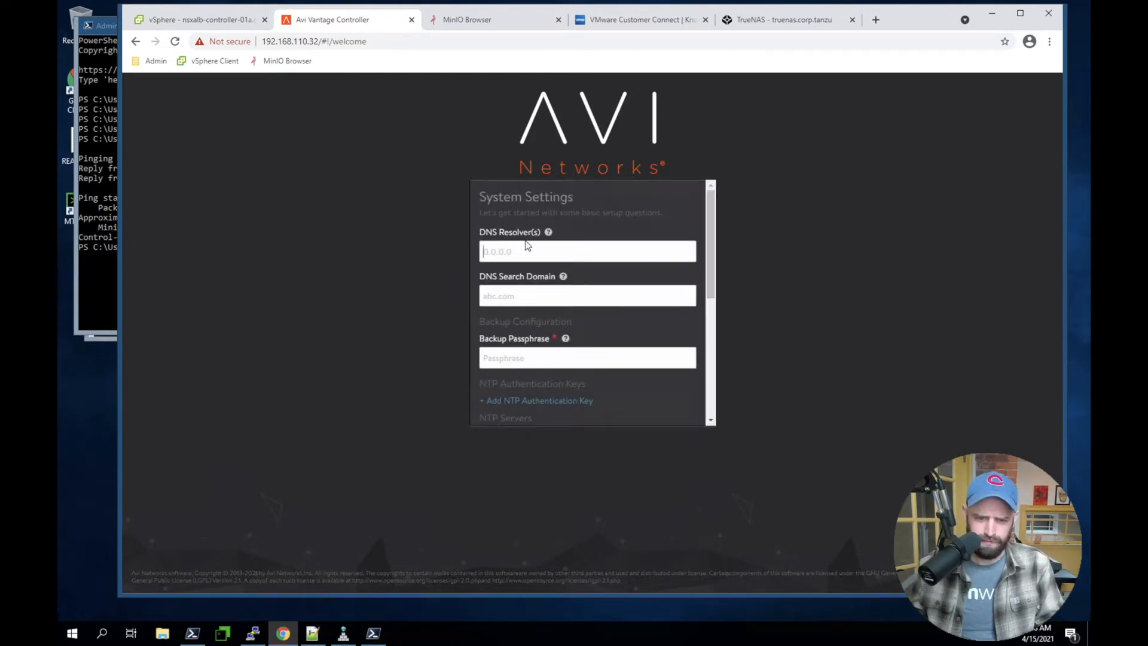
# Set the DNS resolver to 192.168.110.10 and the DNS search domain to corp.tanzu in the Avi system settings
pyautogui.click(524, 244)
pyautogui.write('192.16')
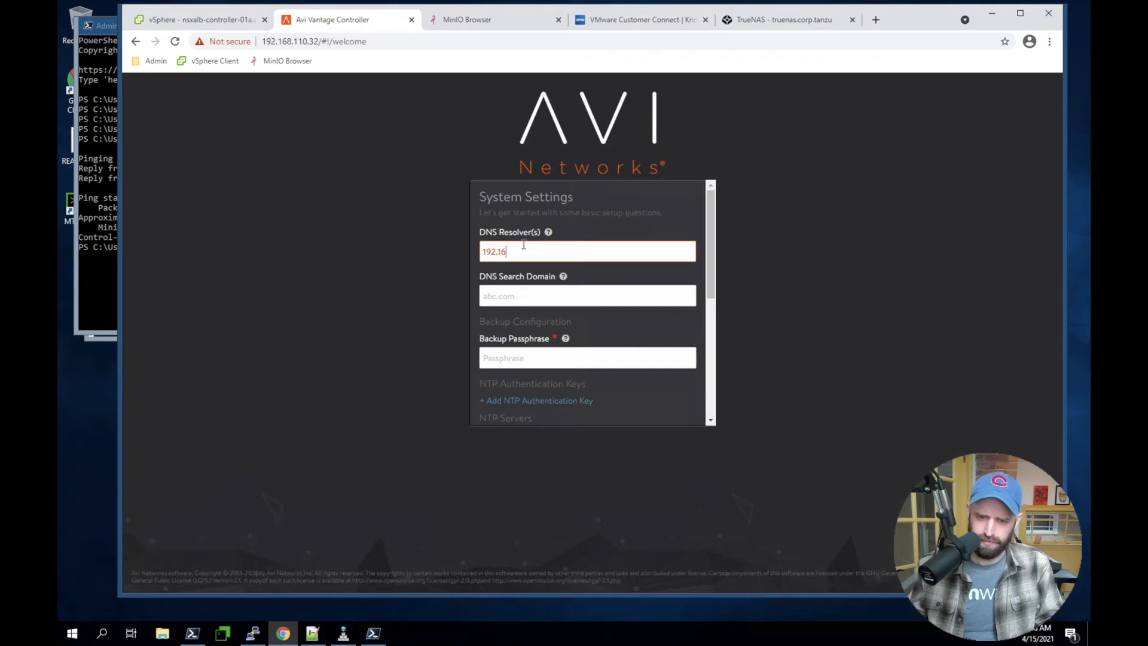
pyautogui.write('8.110.10')
pyautogui.press('Tab')
pyautogui.write('CORP.TANZU')
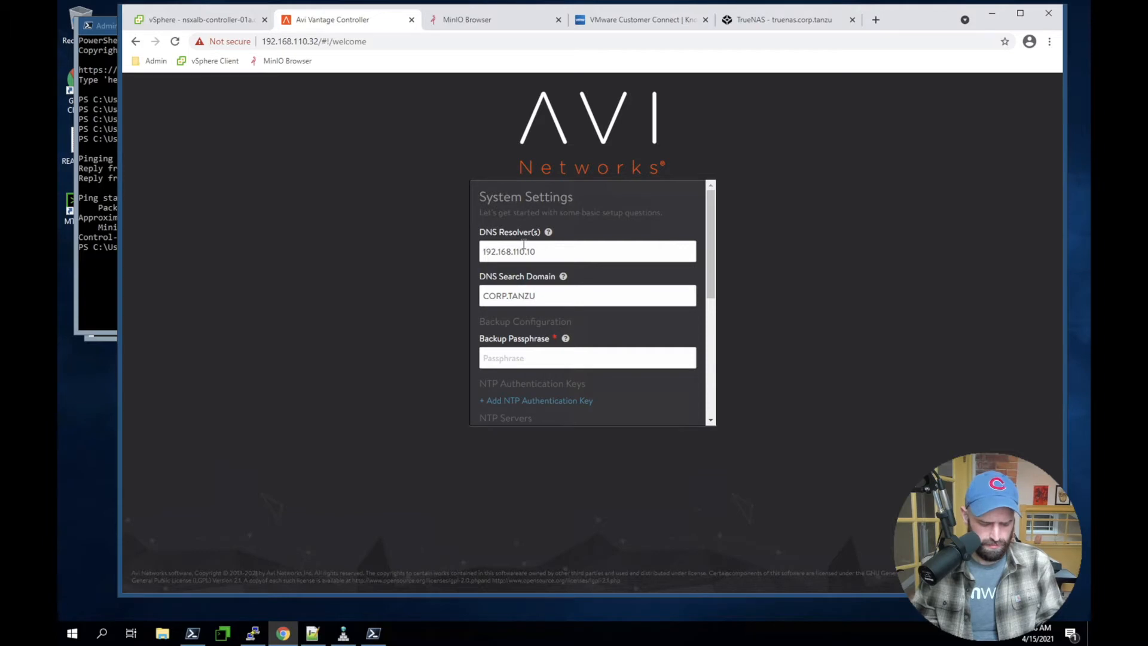
pyautogui.hotkey('ctrl', 'a')
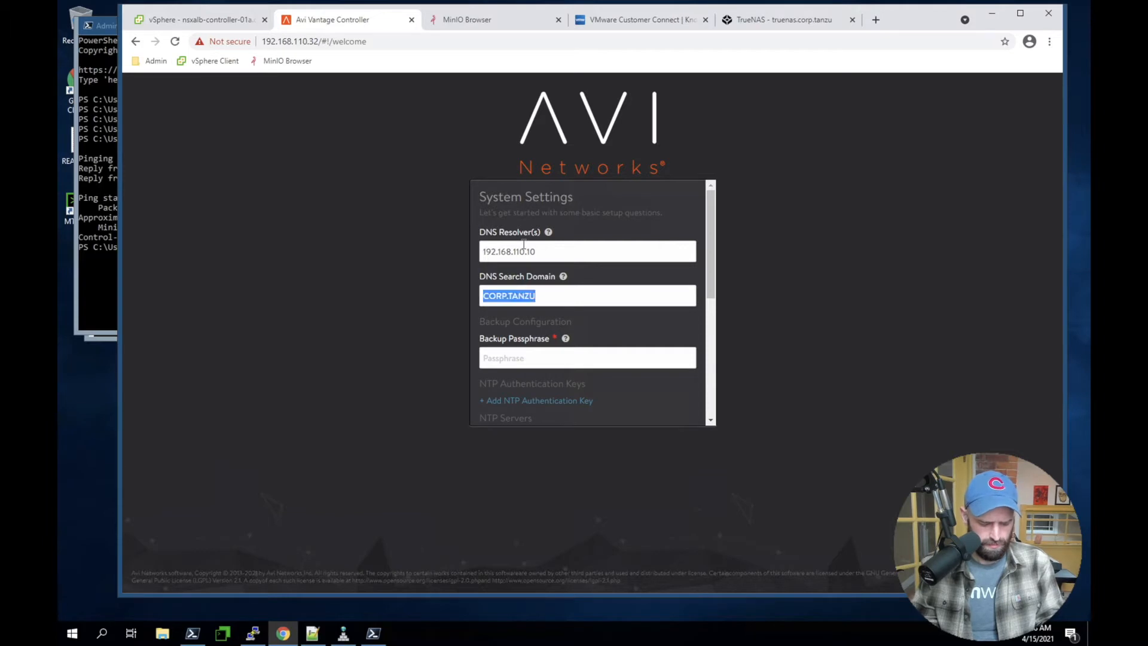
pyautogui.write('corp.tanzu')
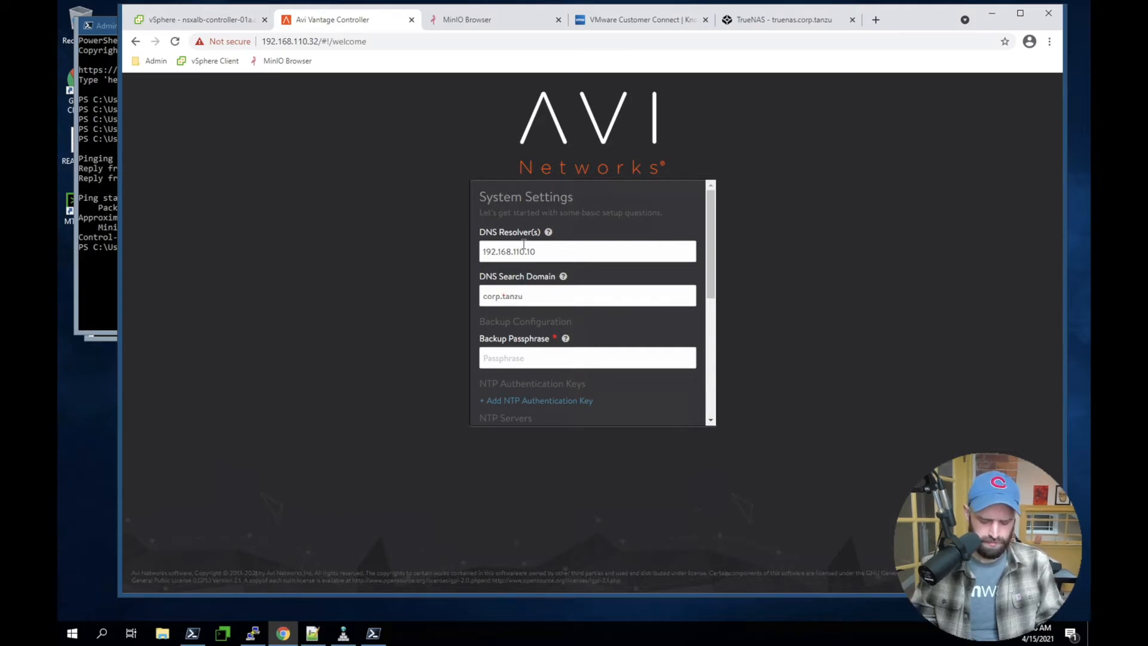
# Enter and confirm the backup passphrase, and accept the default NTP servers and the Local Host SMTP source
pyautogui.press('Tab')
pyautogui.write('********')
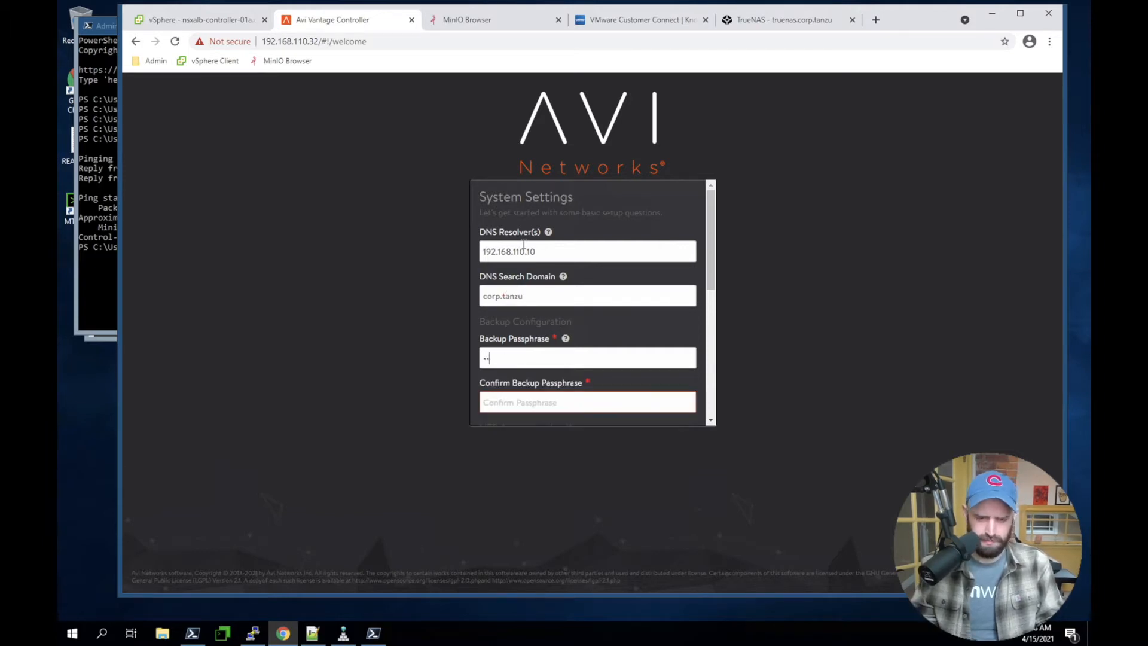
pyautogui.scroll(-10, 679, 307)
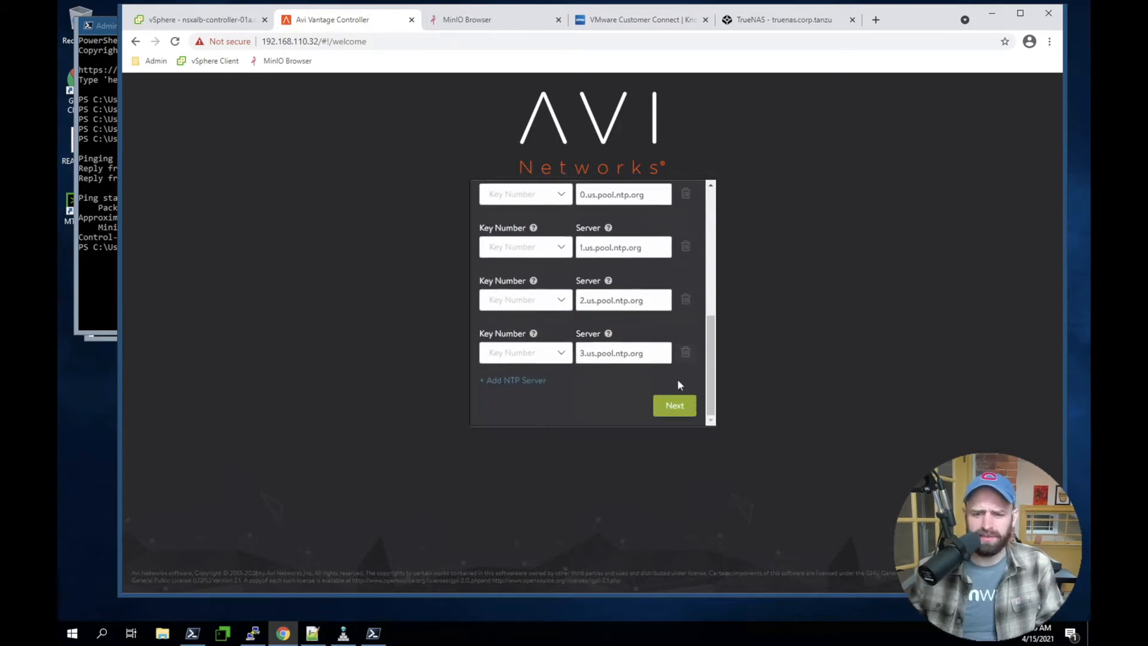
pyautogui.click(670, 407)
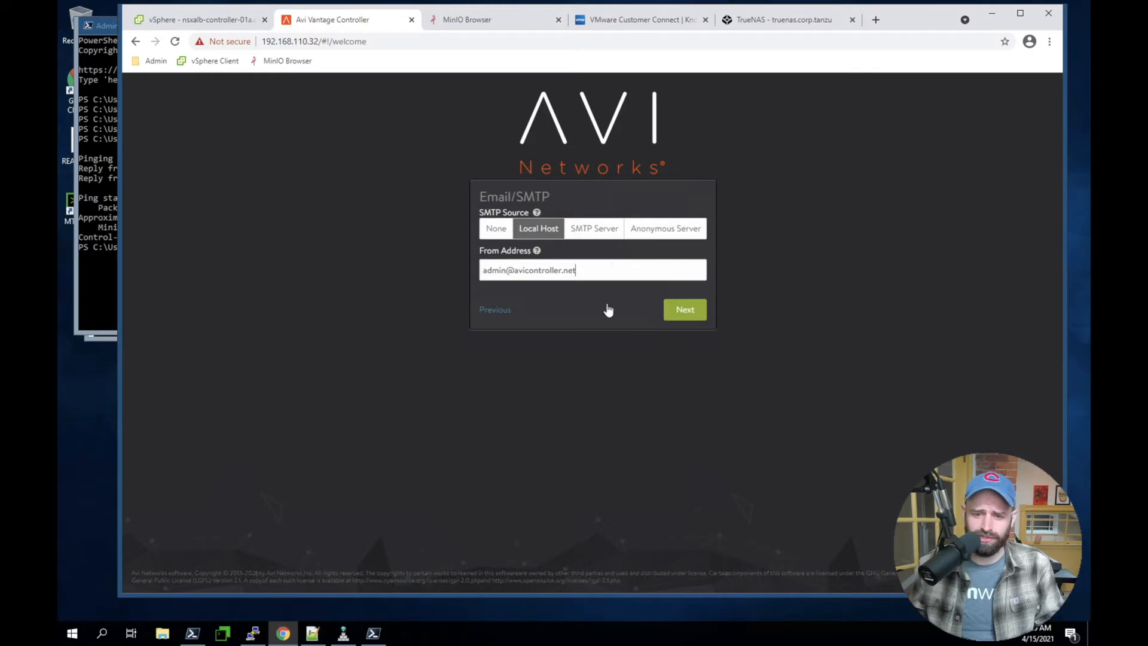
pyautogui.click(685, 310)
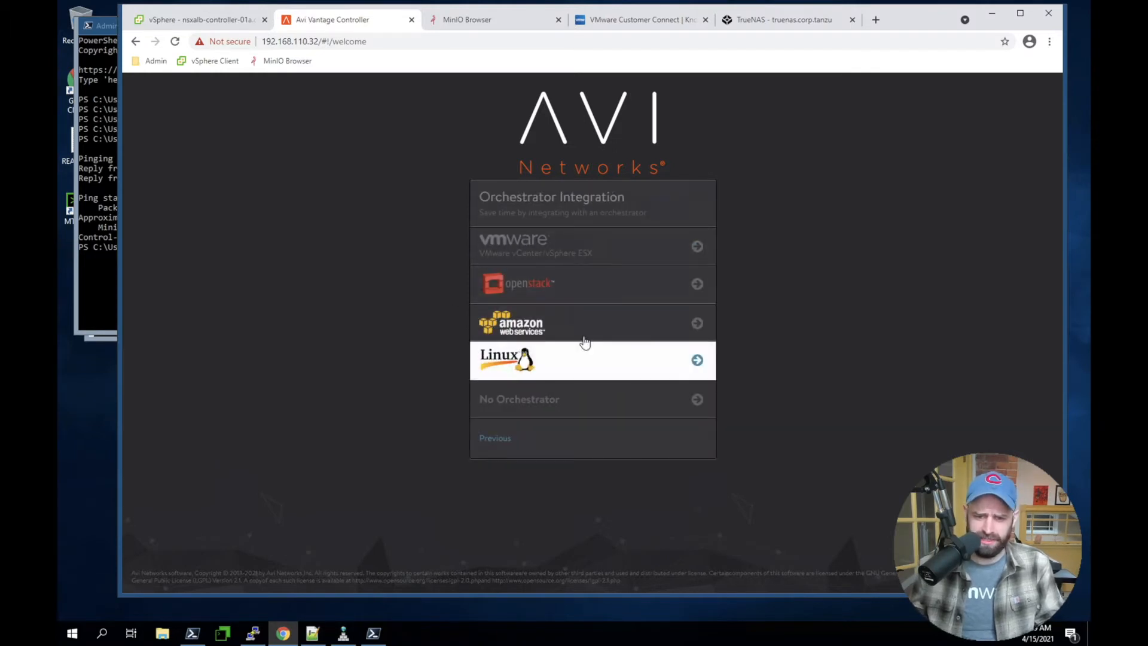
# Choose VMware vCenter/vSphere ESX as the orchestrator and enter the vCenter administrator username and account password
pyautogui.click(572, 259)
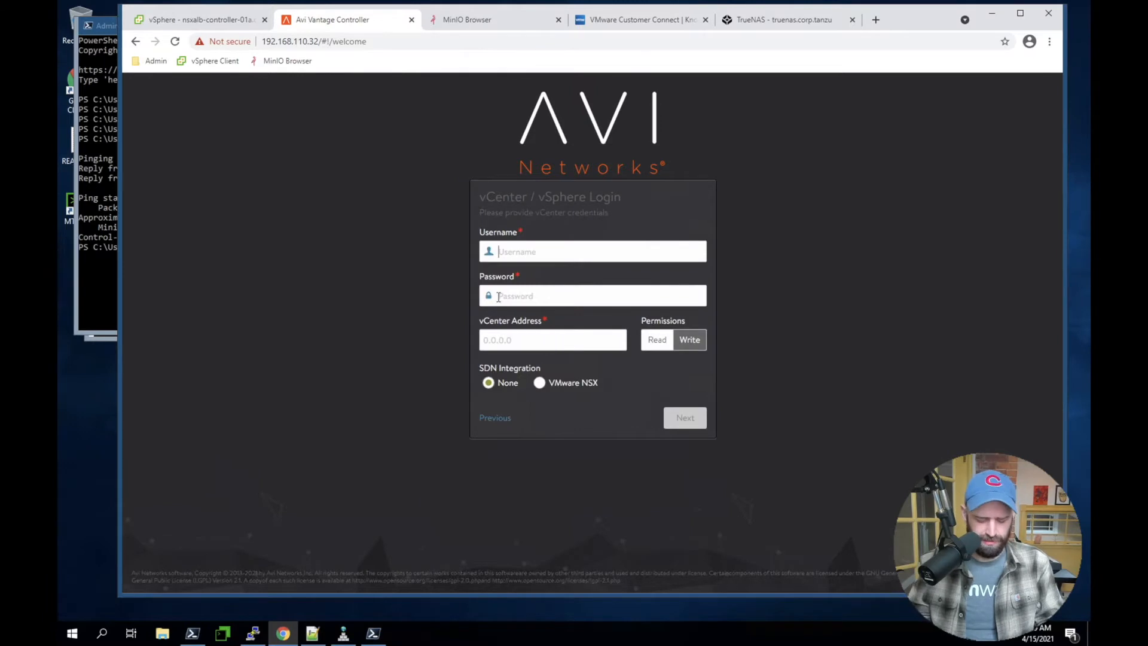
pyautogui.write('administrator@vsphere.loca')
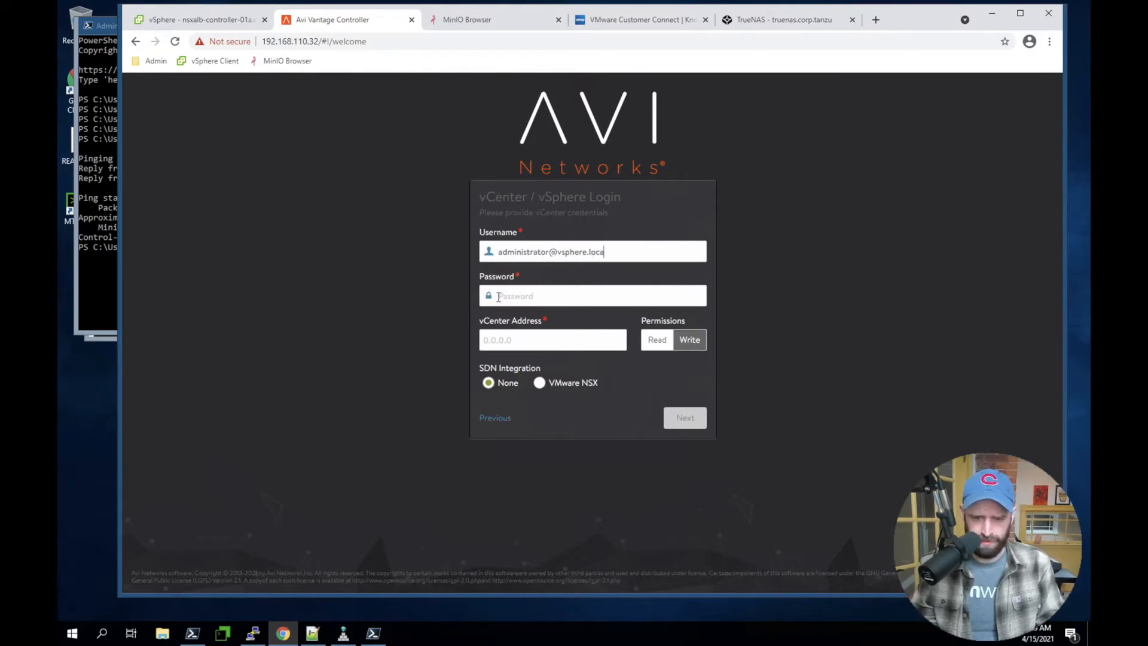
pyautogui.write('••••••••')
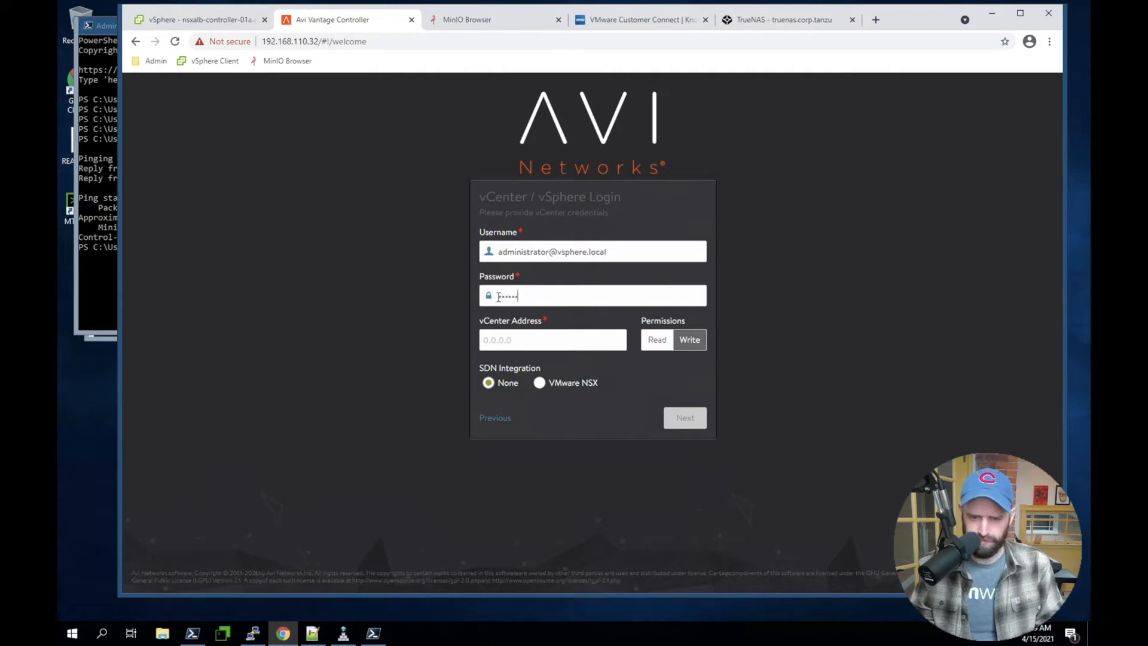
pyautogui.press('Tab')
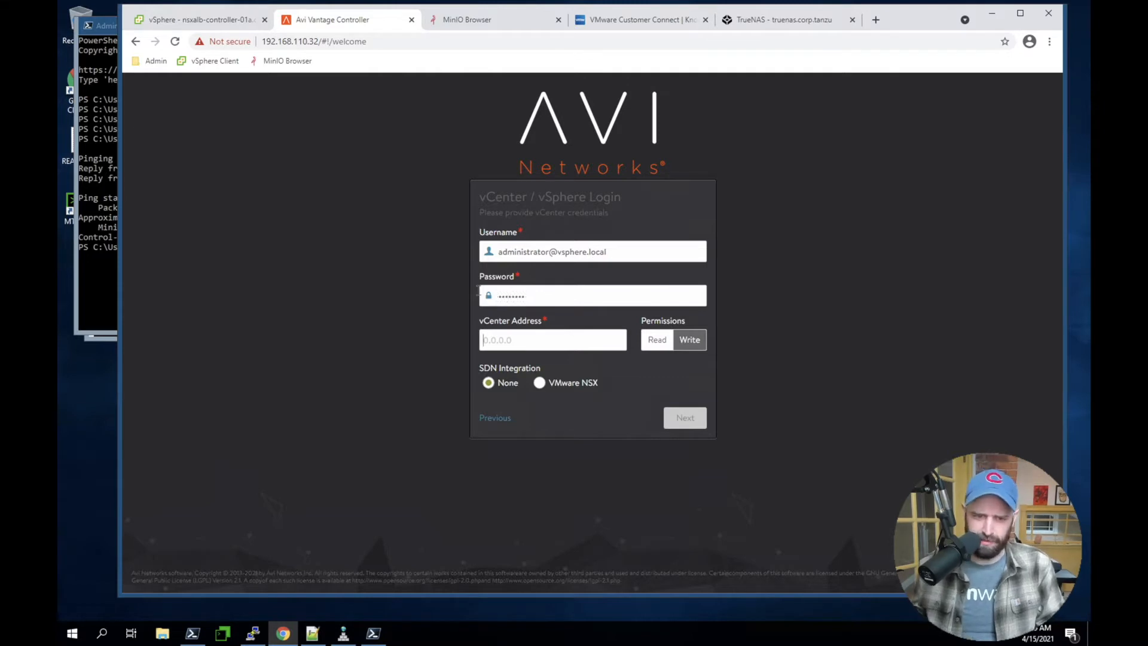
# Copy the vCenter host name from the vSphere Client's URL, set the vCenter address to vcsa-01a.corp.tanzu, and submit the login with Write permissions
pyautogui.click(212, 22)
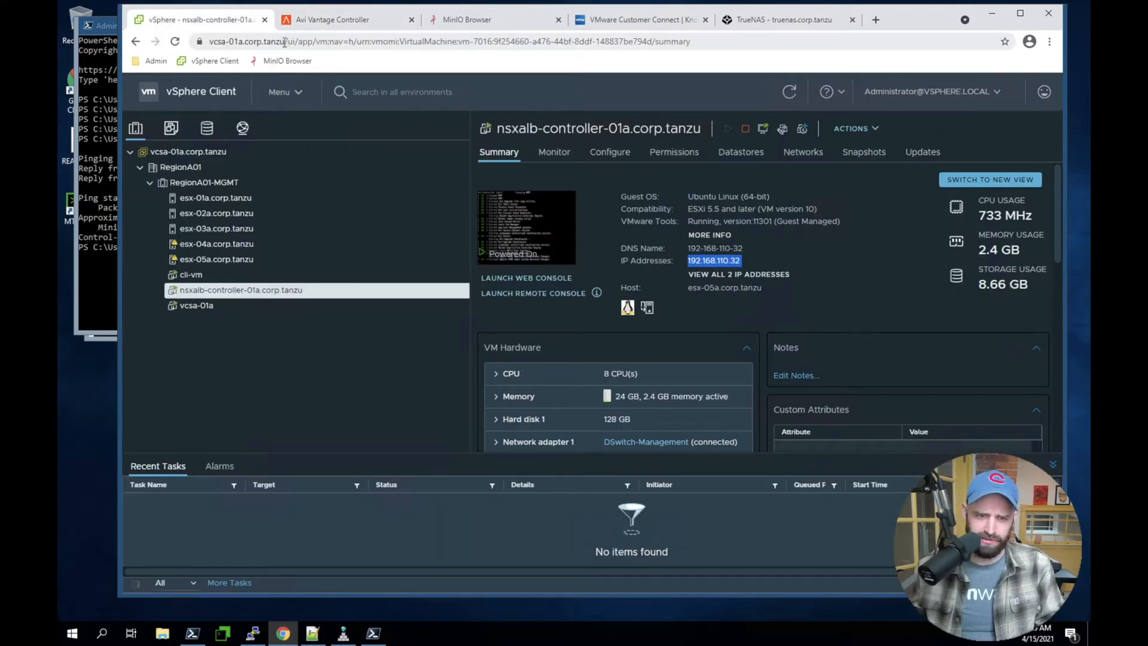
pyautogui.moveTo(284, 42); pyautogui.dragTo(161, 42)
pyautogui.hotkey('ctrl', 'c')
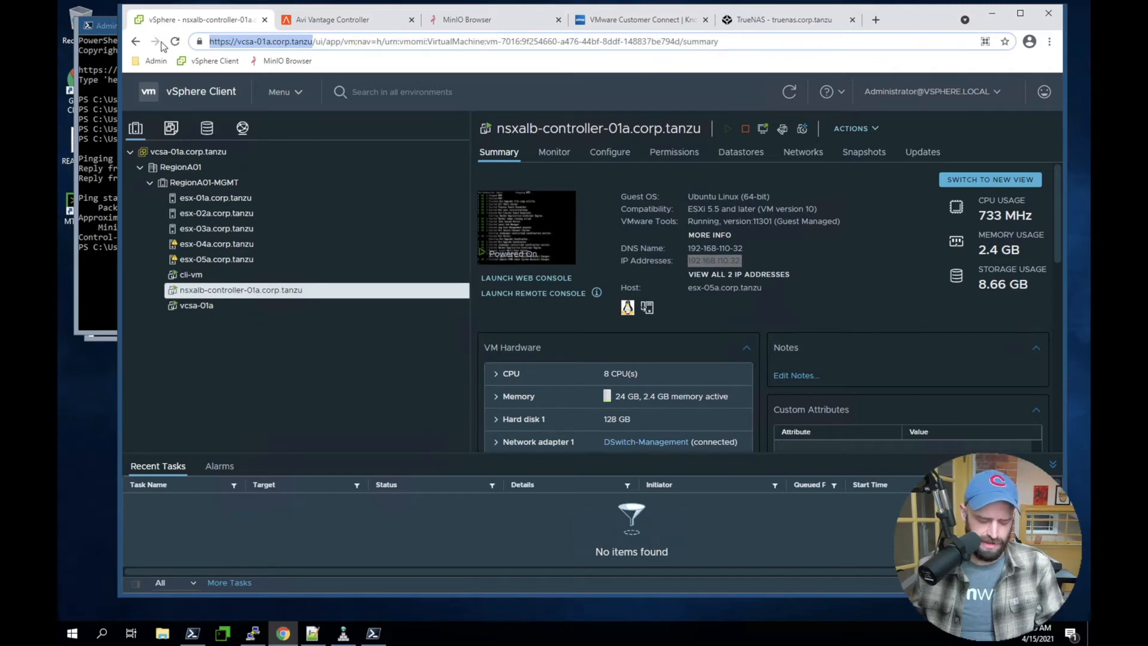
pyautogui.click(376, 24)
pyautogui.hotkey('ctrl', 'v')
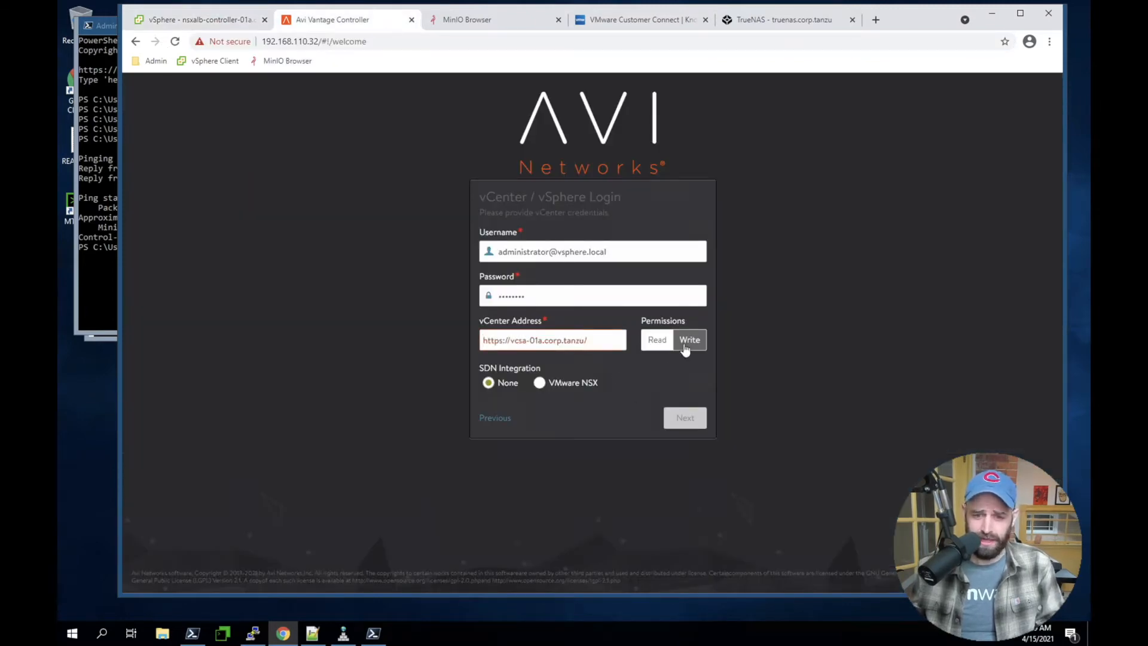
pyautogui.press('BackSpace')
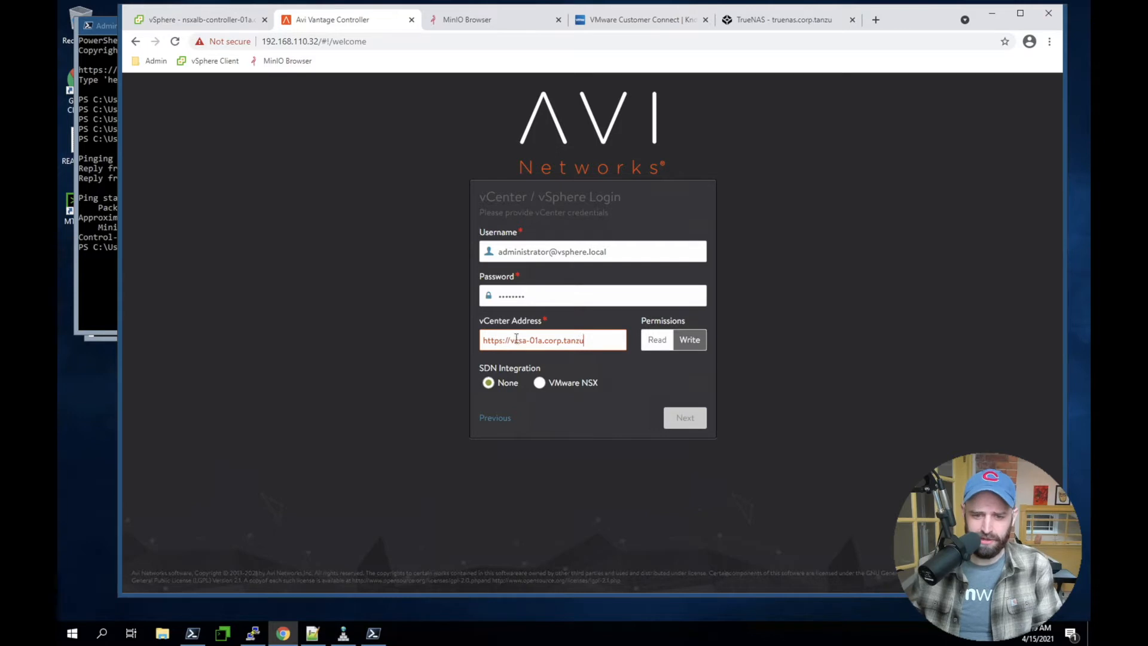
pyautogui.moveTo(511, 340); pyautogui.dragTo(432, 350)
pyautogui.press('BackSpace')
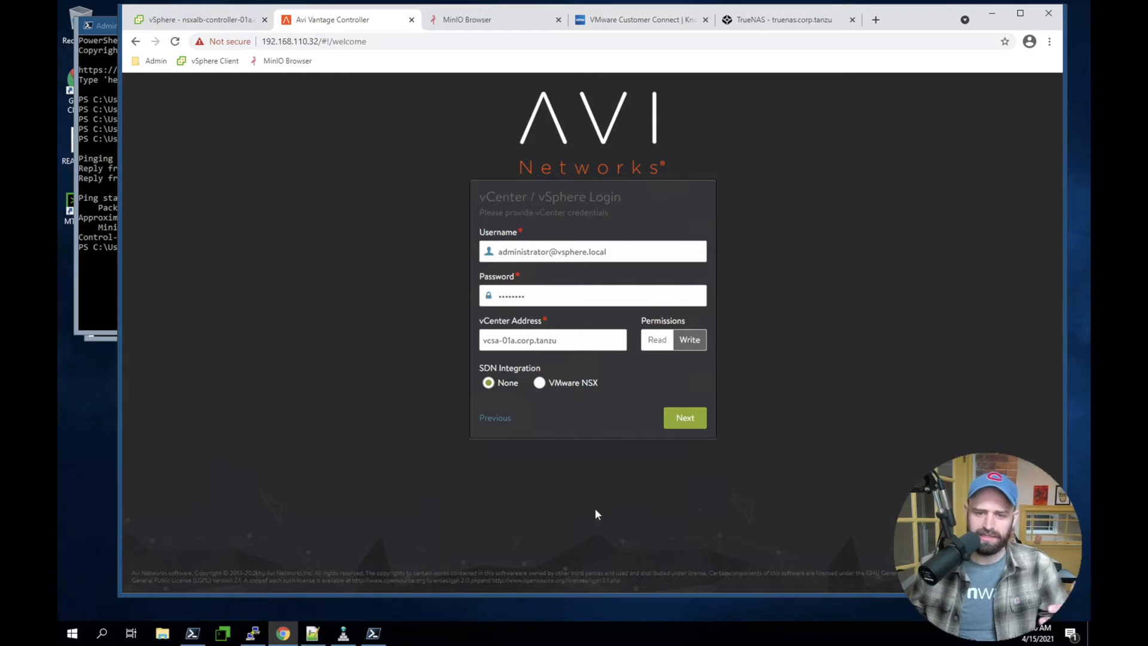
pyautogui.press('Return')
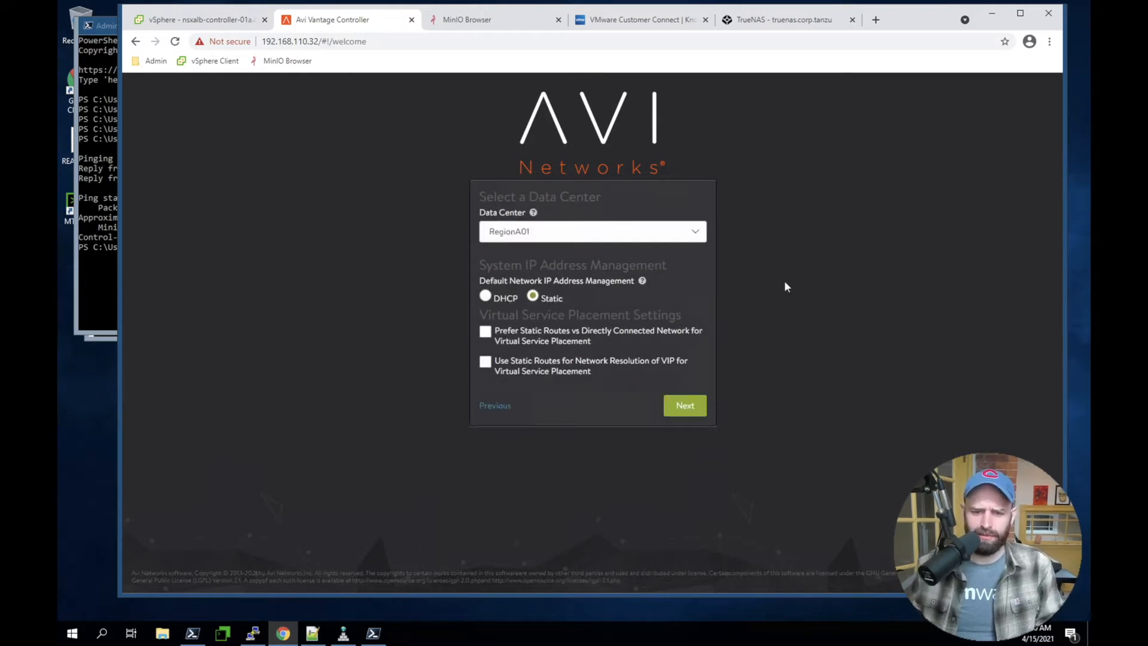
# Accept RegionA01 as the data center with Static default network IP address management
pyautogui.click(485, 296)
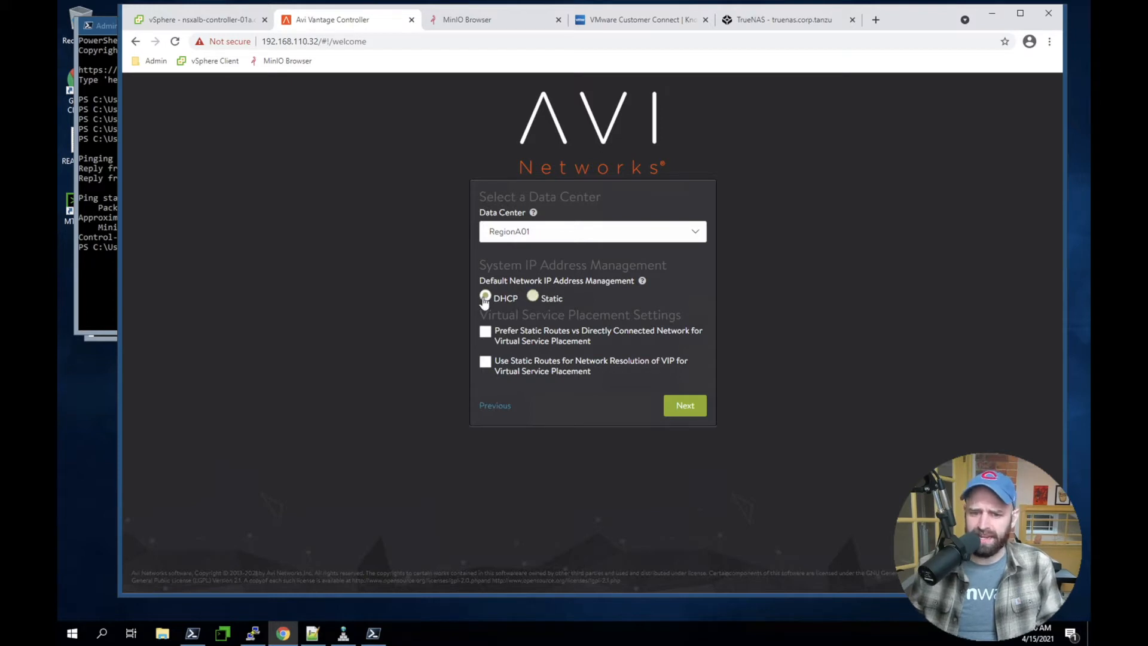
pyautogui.click(537, 298)
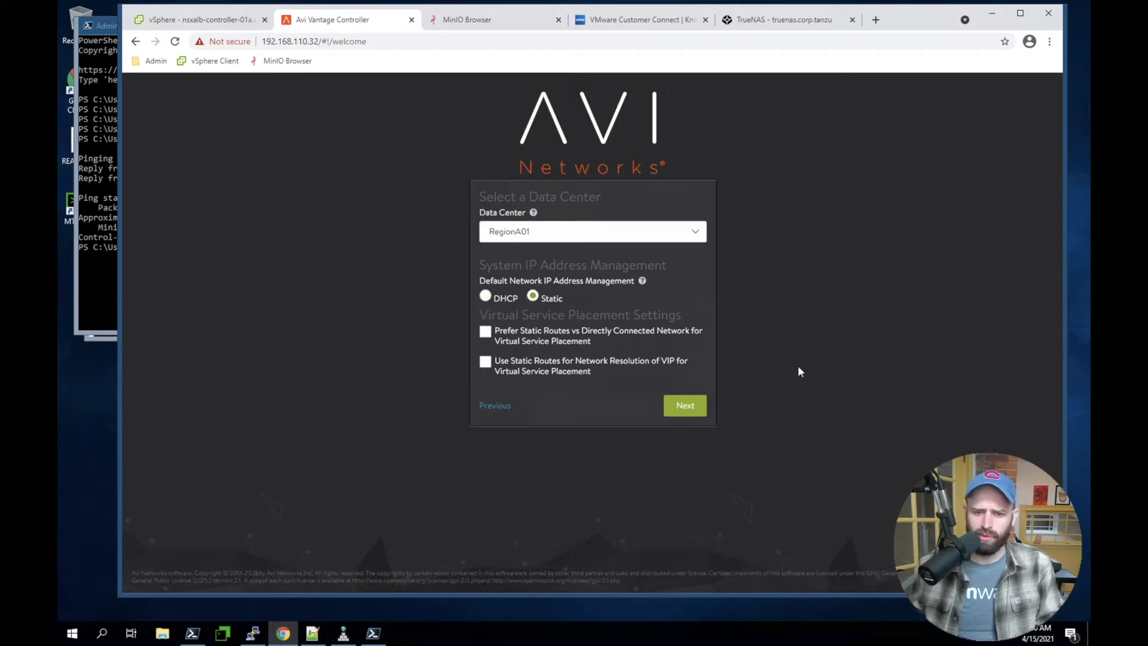
pyautogui.click(545, 237)
pyautogui.click(945, 247)
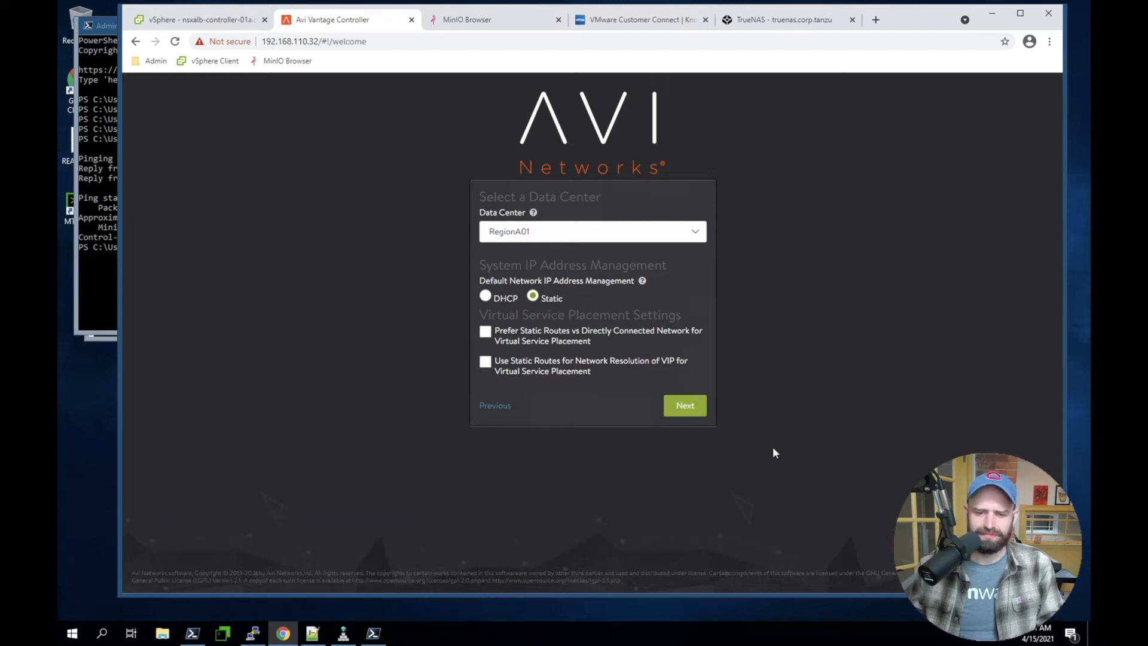
pyautogui.click(677, 404)
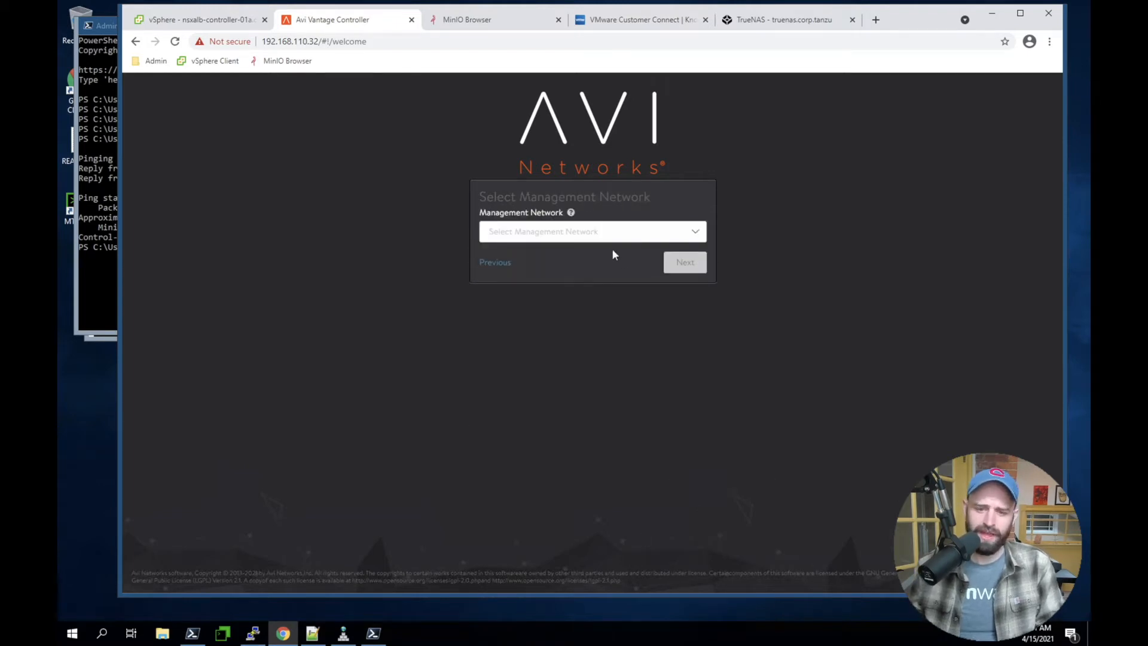
# Select DSwitch-Management as the management network and set its IP subnet to 192.168.110.0/24
pyautogui.click(598, 232)
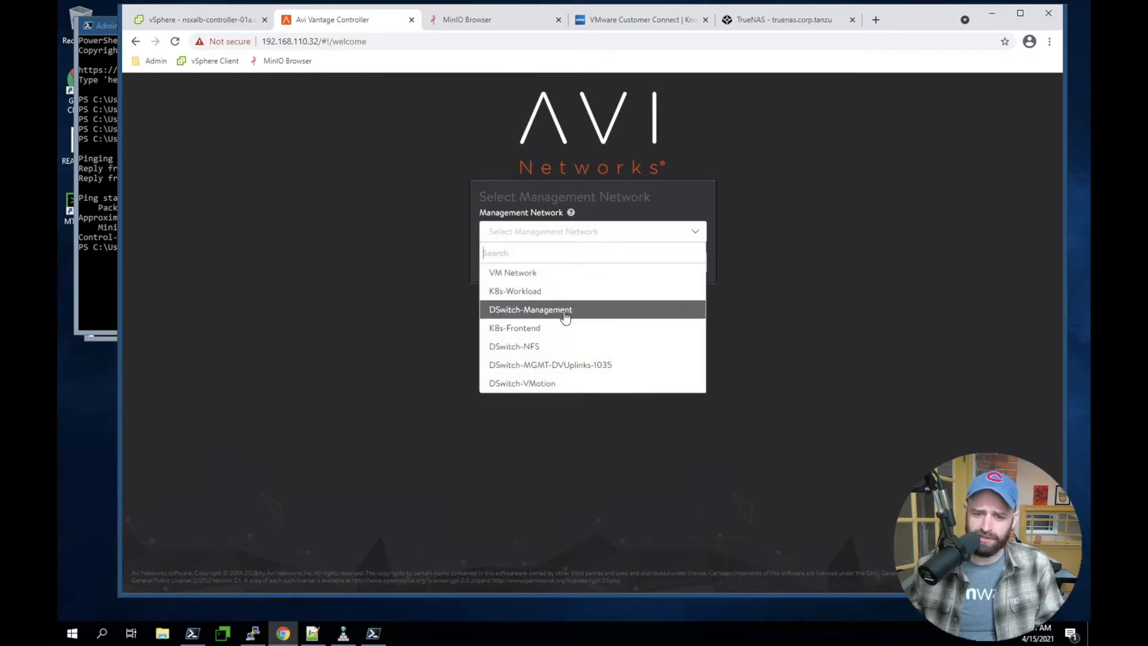
pyautogui.click(565, 312)
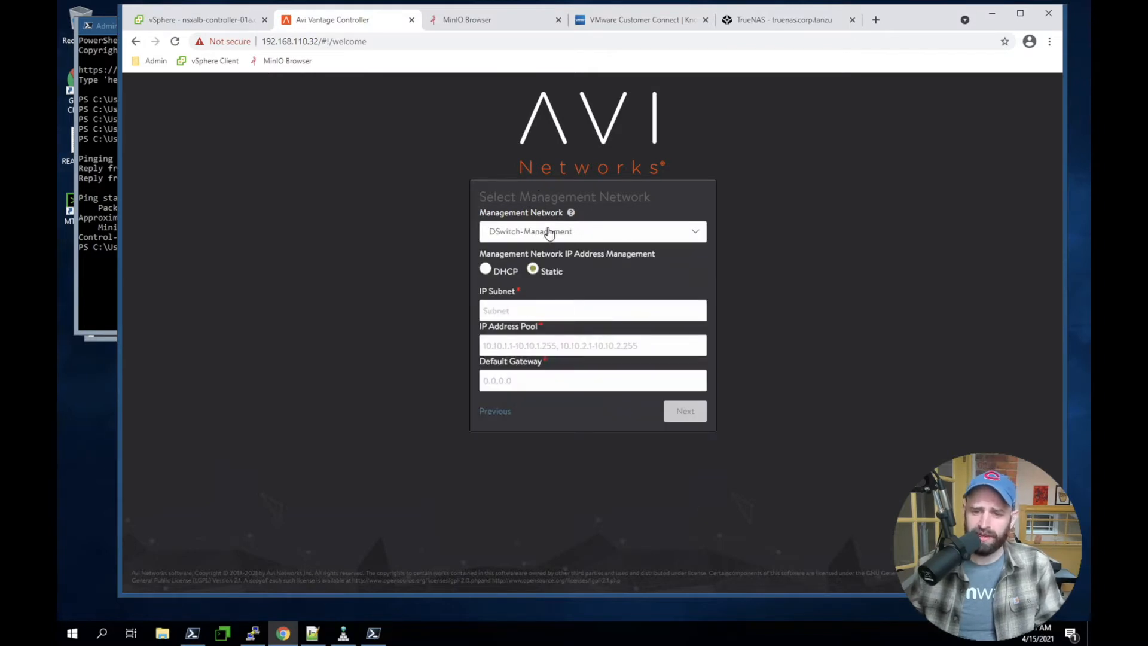
pyautogui.click(527, 309)
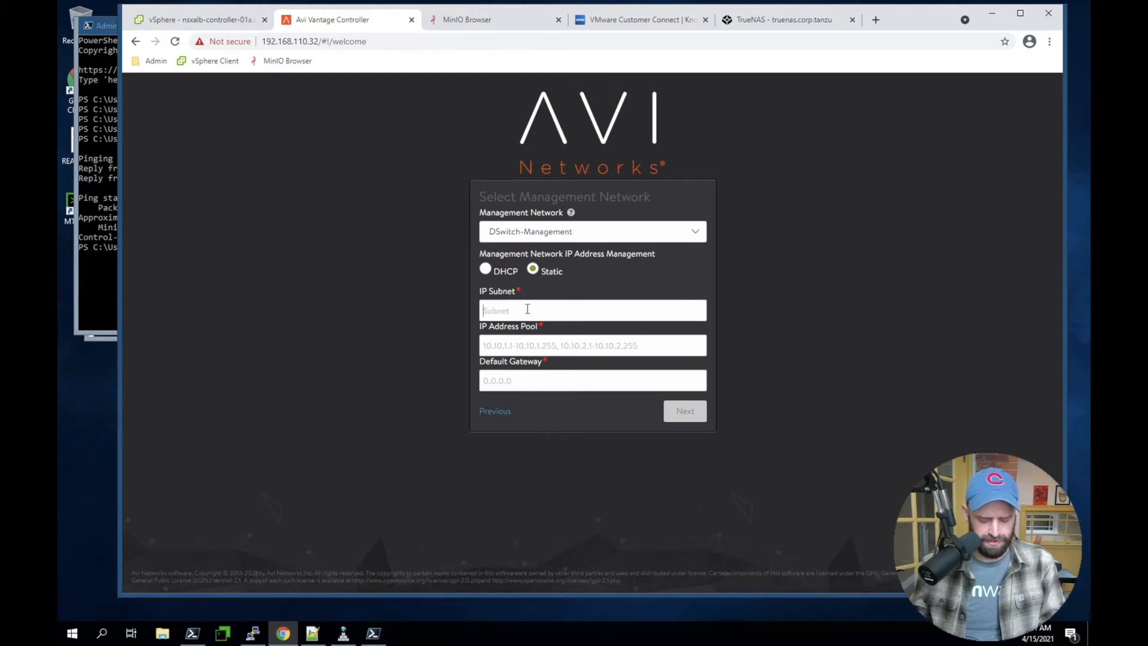
pyautogui.write('192.168.11')
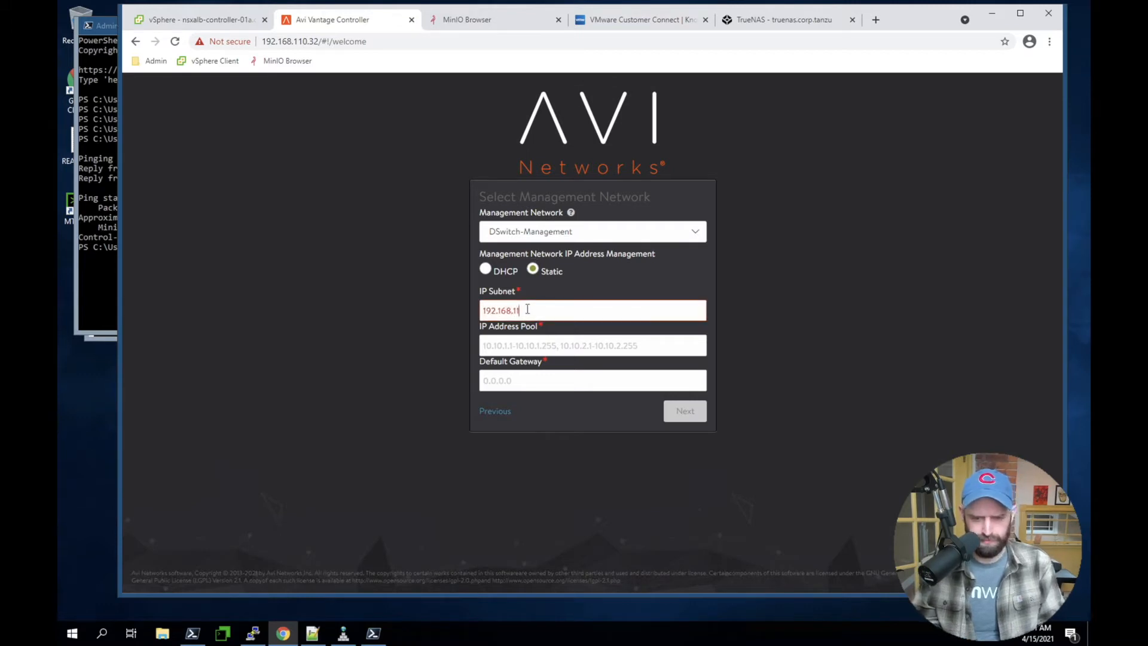
pyautogui.write('0.0/24')
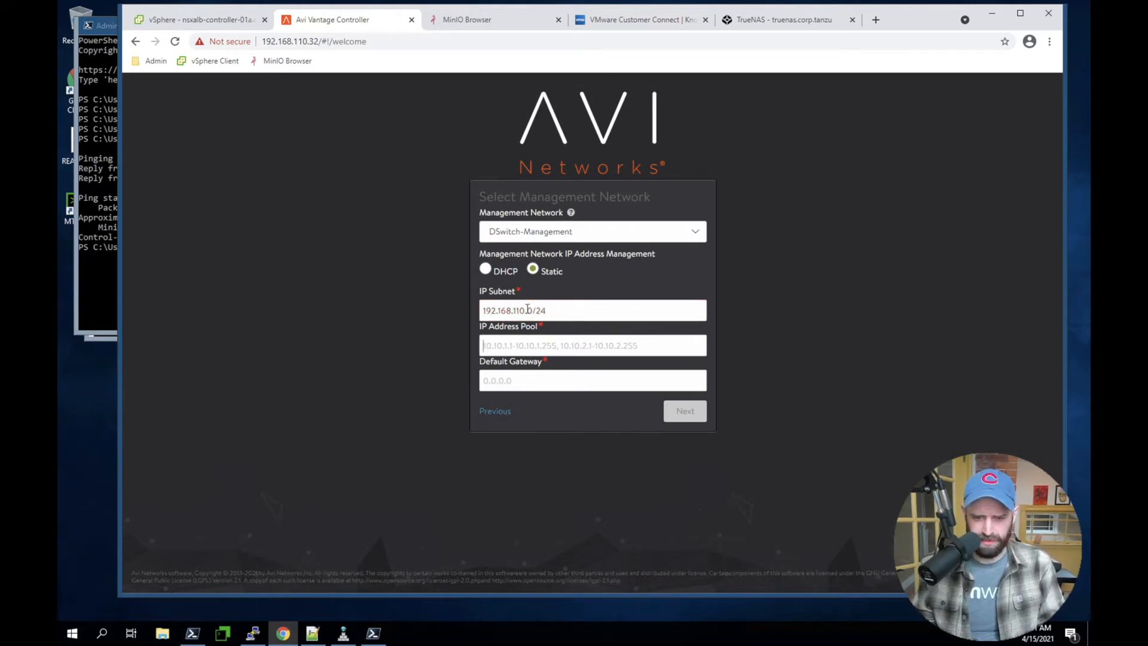
pyautogui.write('192')
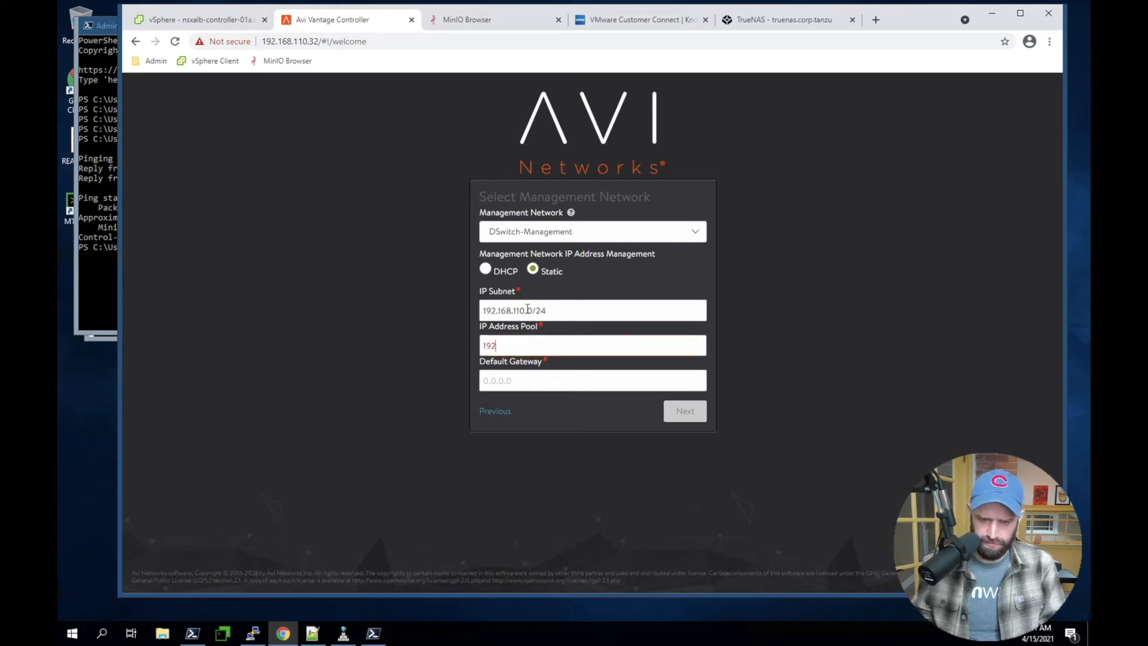
pyautogui.write('.168.110.')
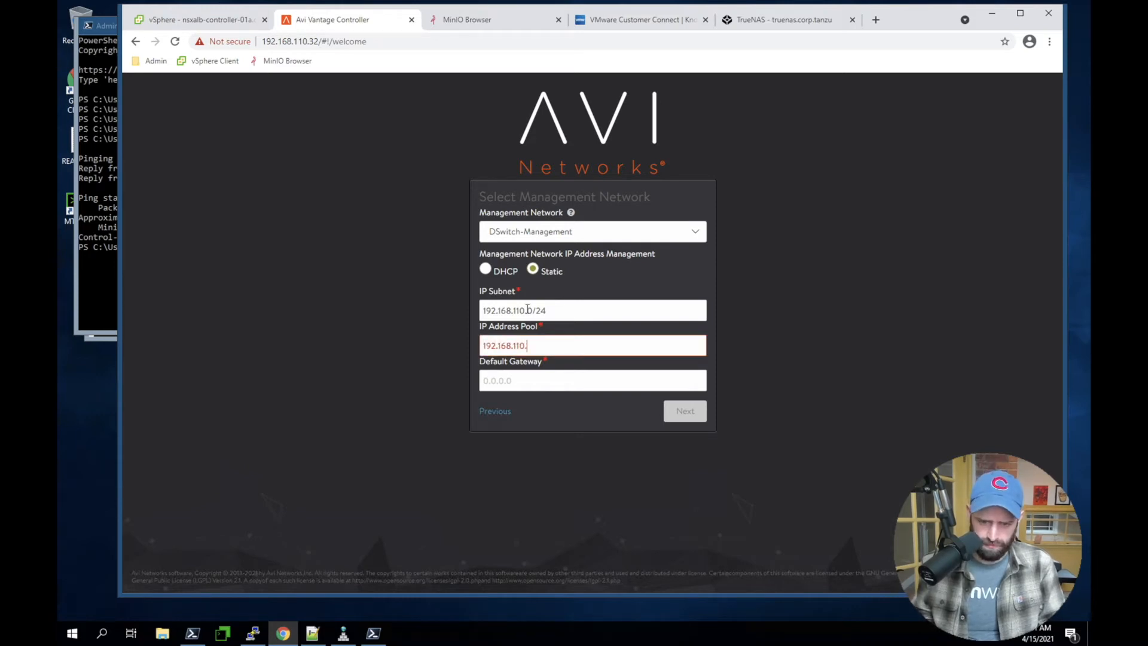
pyautogui.write('40')
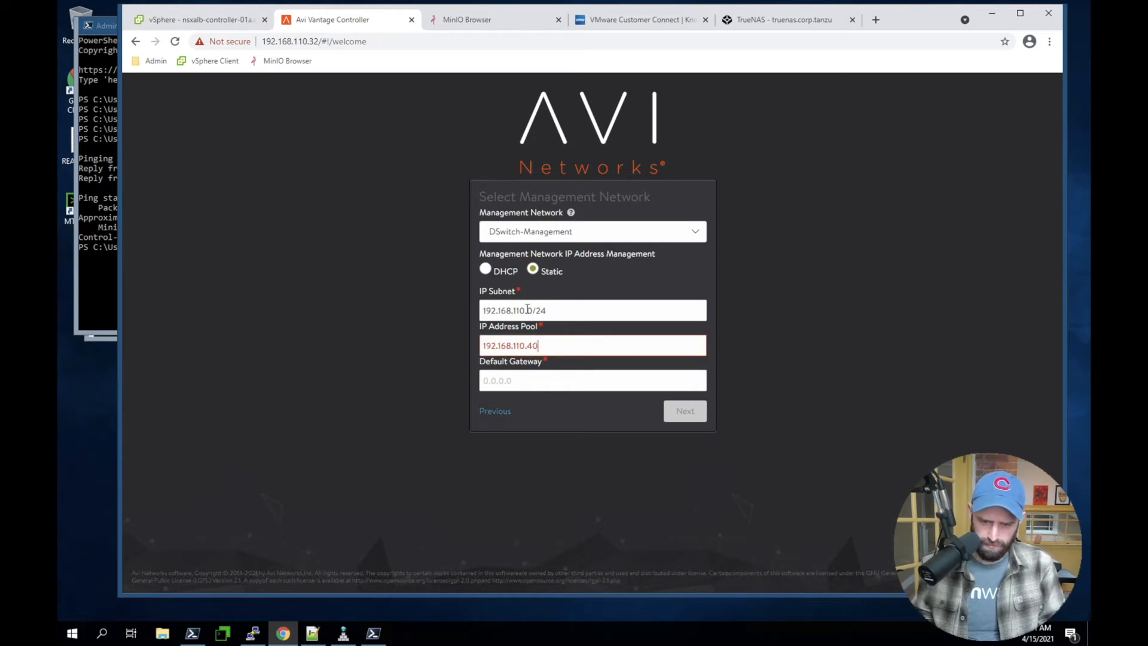
pyautogui.write('-192.468')
pyautogui.write('11')
# Set the management network's IP address pool to 192.168.110.40-192.168.110.50
pyautogui.press('BackSpace')
pyautogui.press('BackSpace')
pyautogui.press('BackSpace')
pyautogui.press('BackSpace')
pyautogui.press('BackSpace')
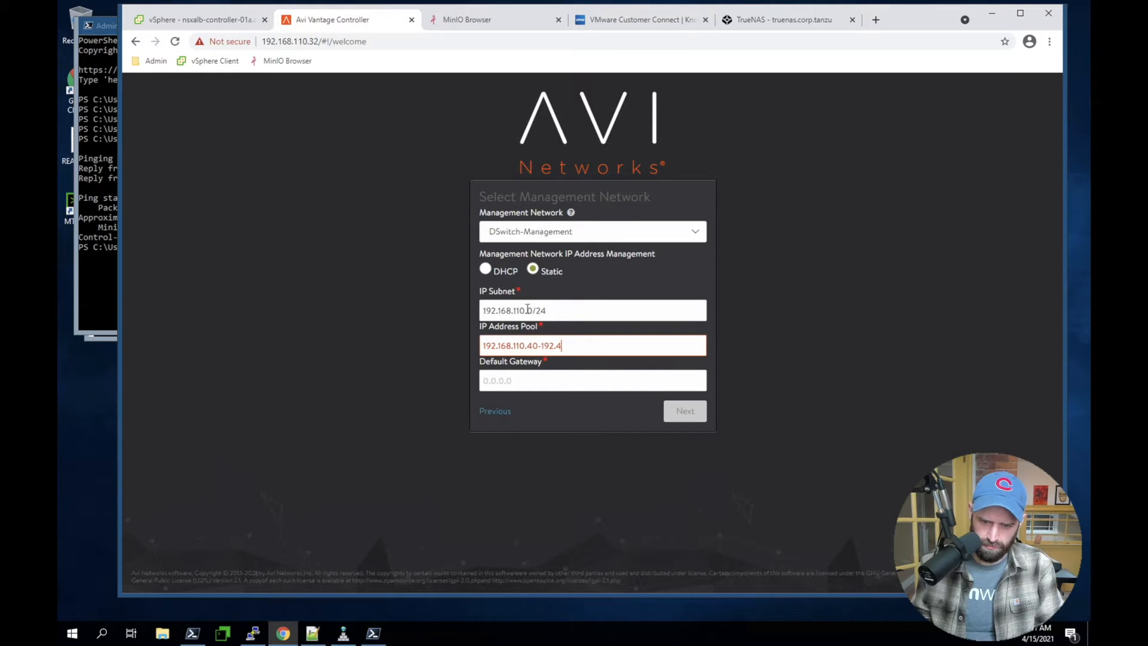
pyautogui.write('168.110.50')
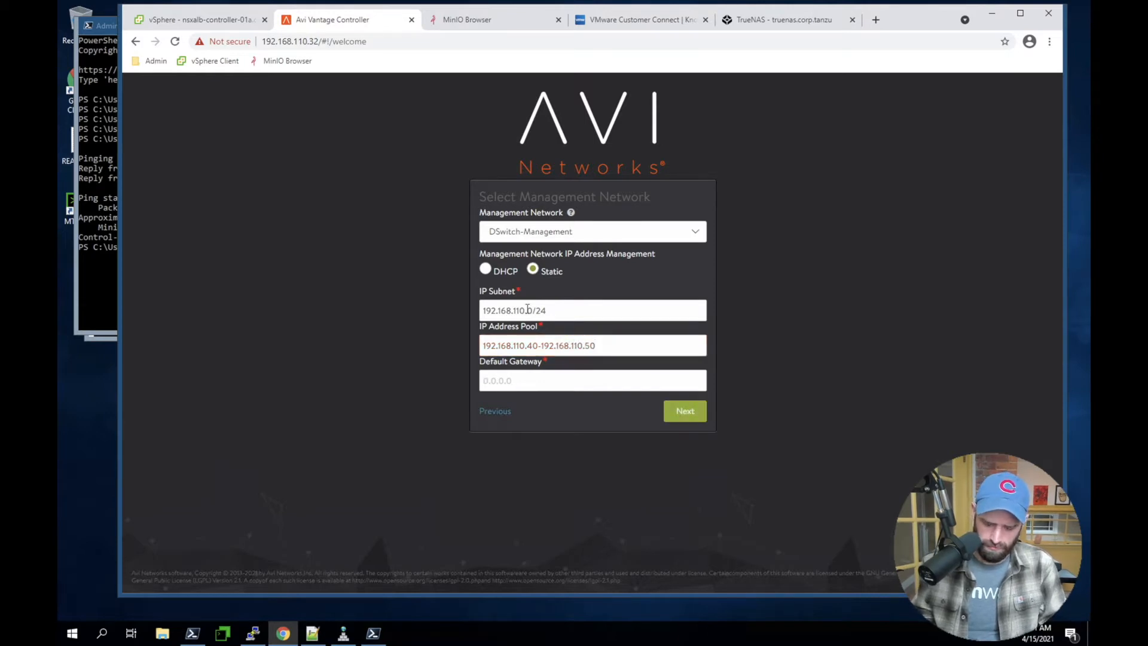
# Set the management network's default gateway to 192.168.110.1 and finish the setup without support for multiple tenants
pyautogui.press('Tab')
pyautogui.write('192.168.110.1')
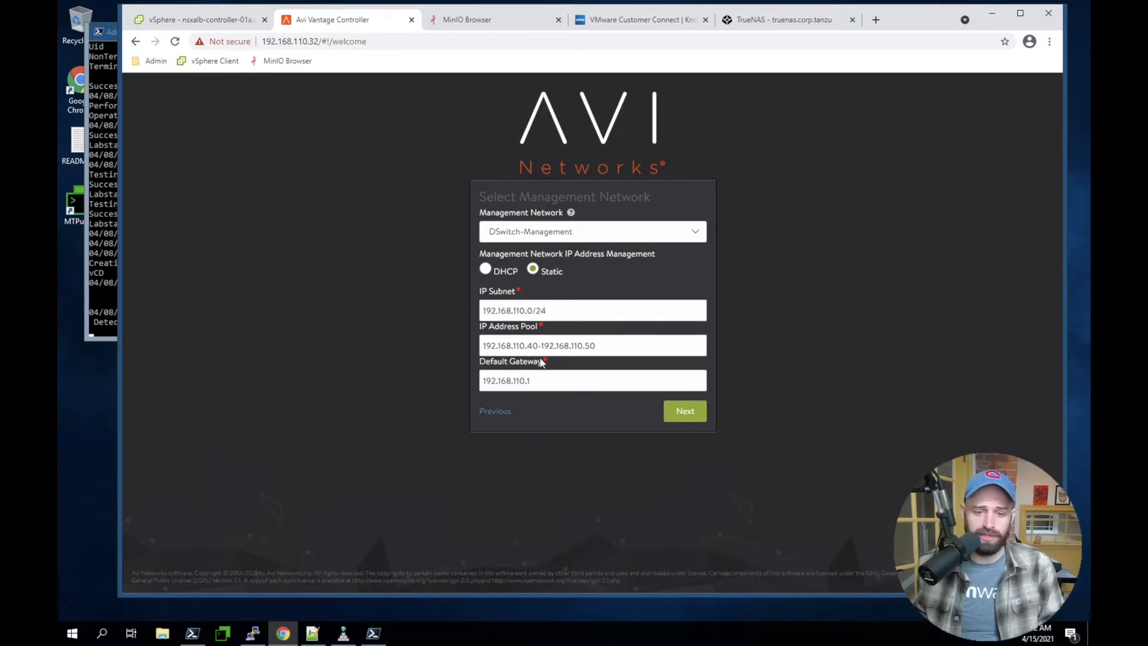
pyautogui.click(690, 412)
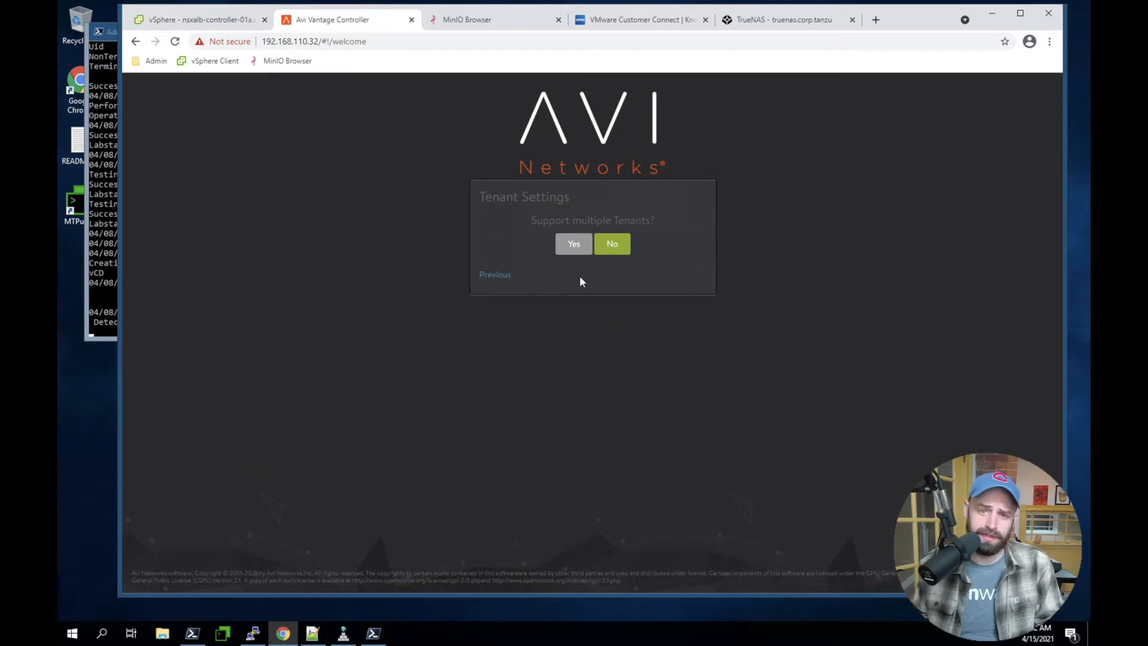
pyautogui.click(618, 243)
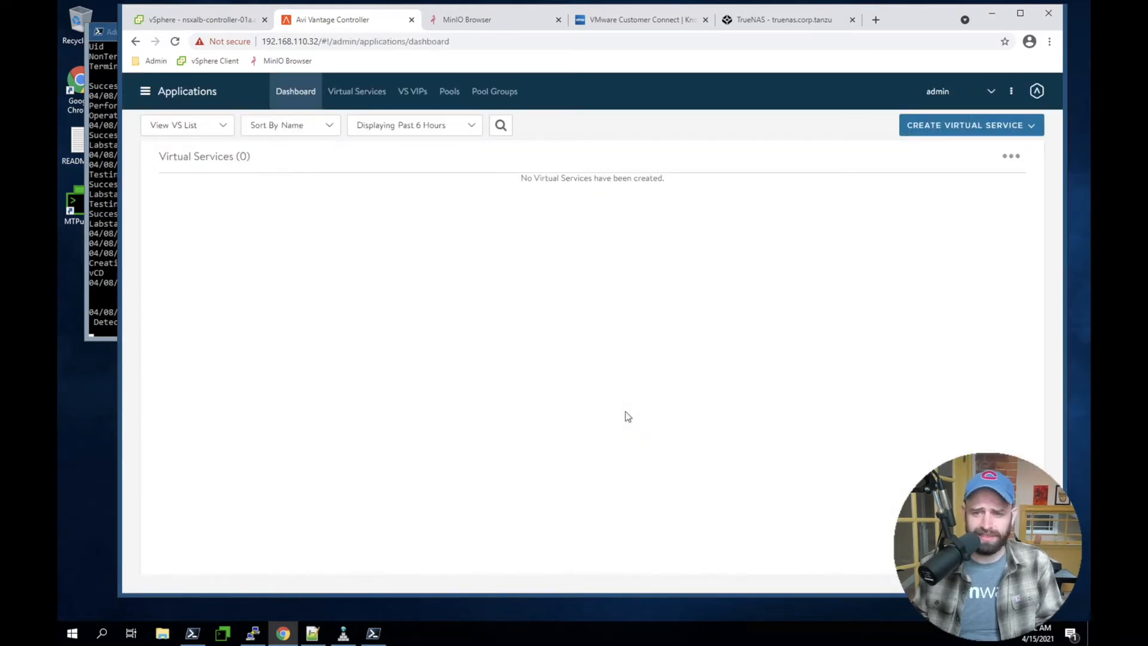
# Open the list of clouds in the Infrastructure section and check the status of Default-Cloud
pyautogui.click(145, 91)
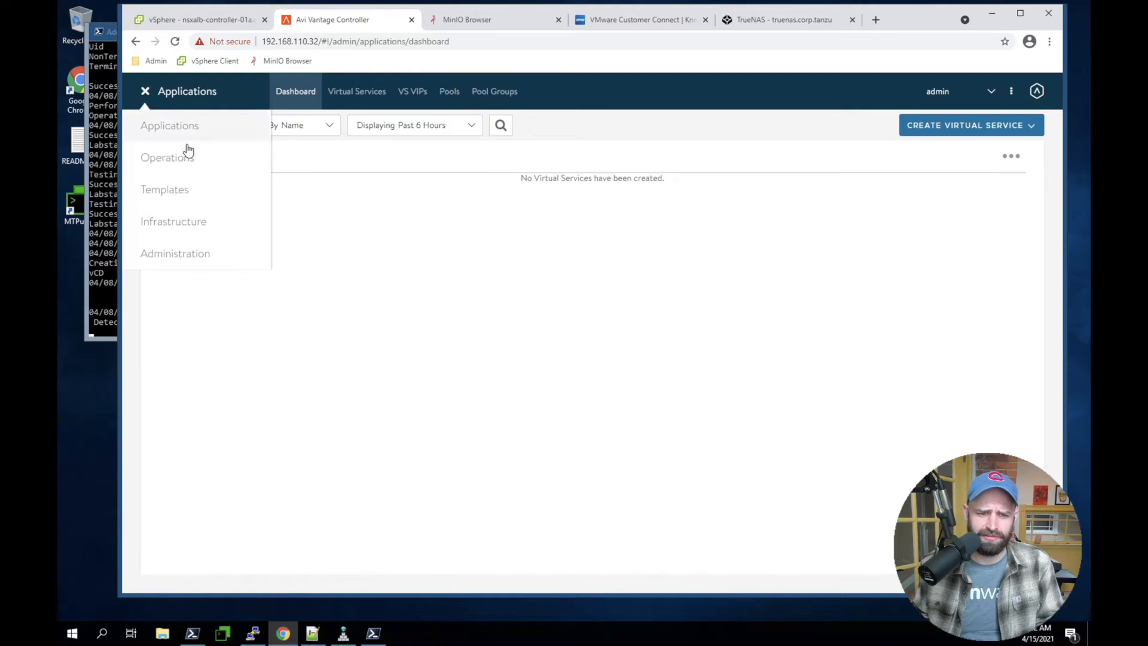
pyautogui.click(157, 233)
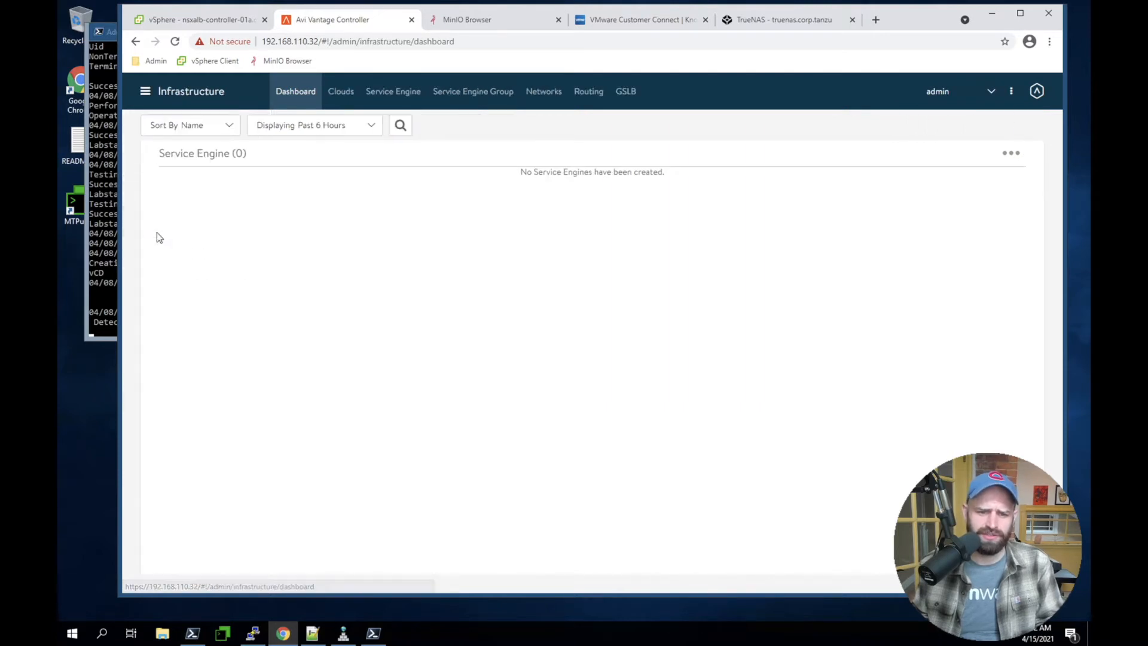
pyautogui.click(343, 103)
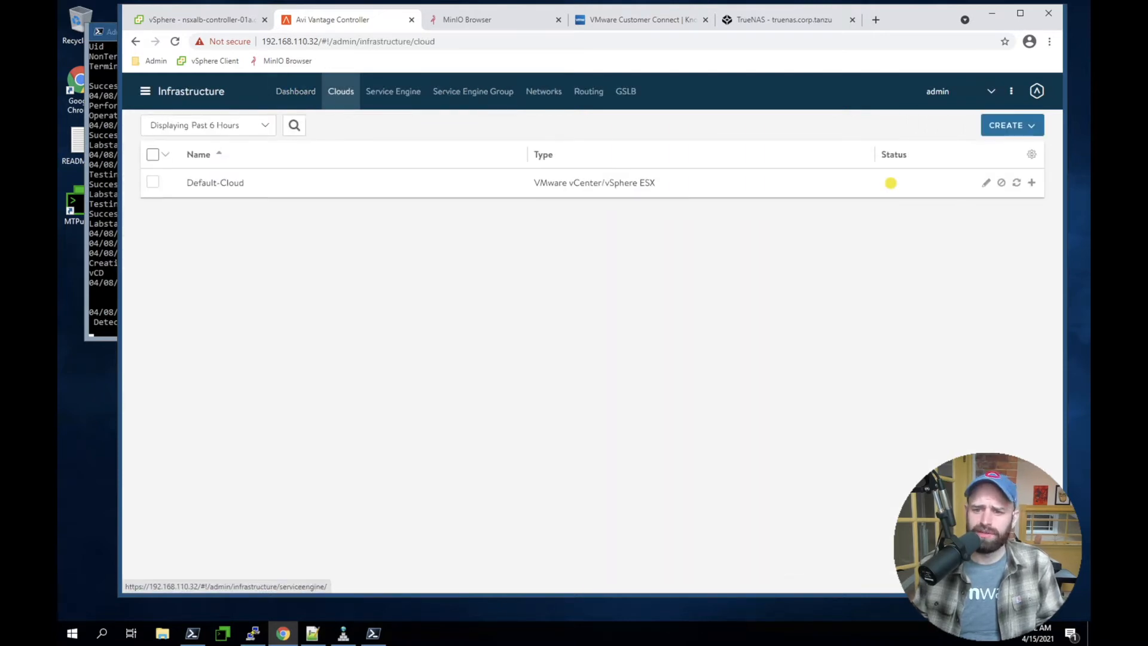
pyautogui.moveTo(893, 193)
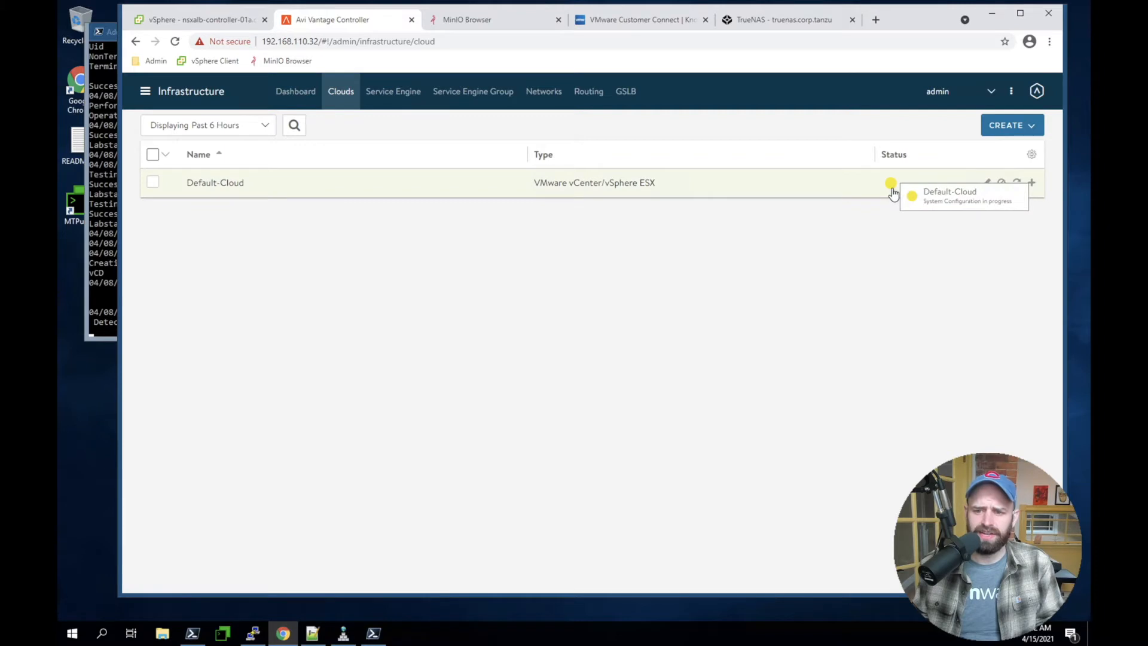
# Refresh the cloud list to recheck Default-Cloud's status, and open the list of its networks
pyautogui.click(174, 41)
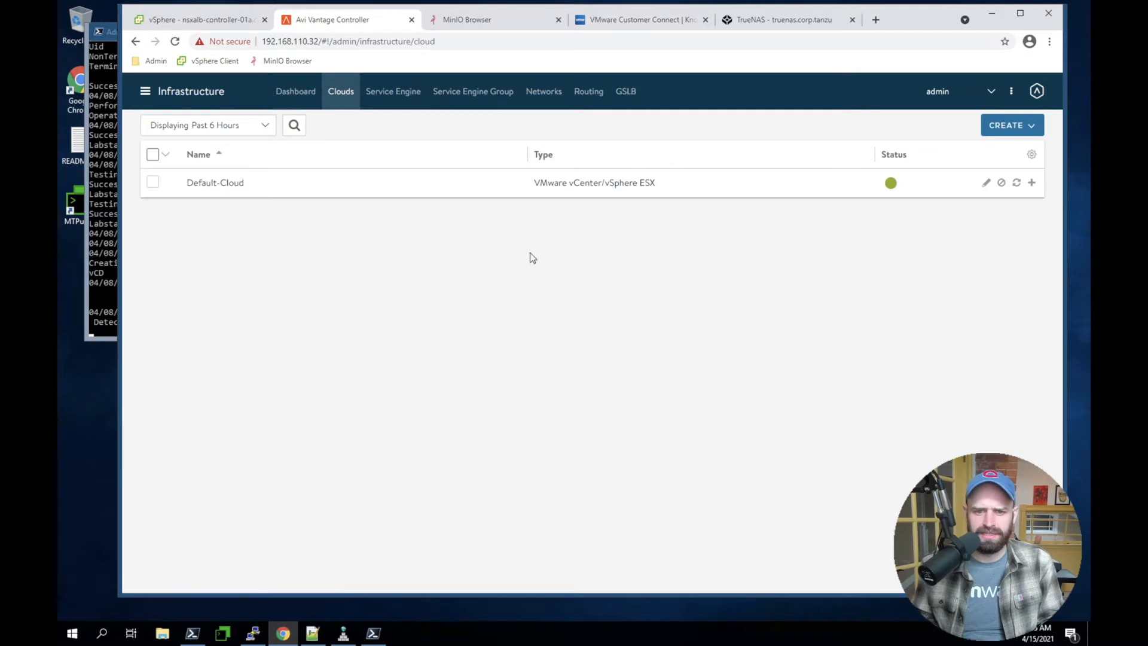
pyautogui.click(546, 91)
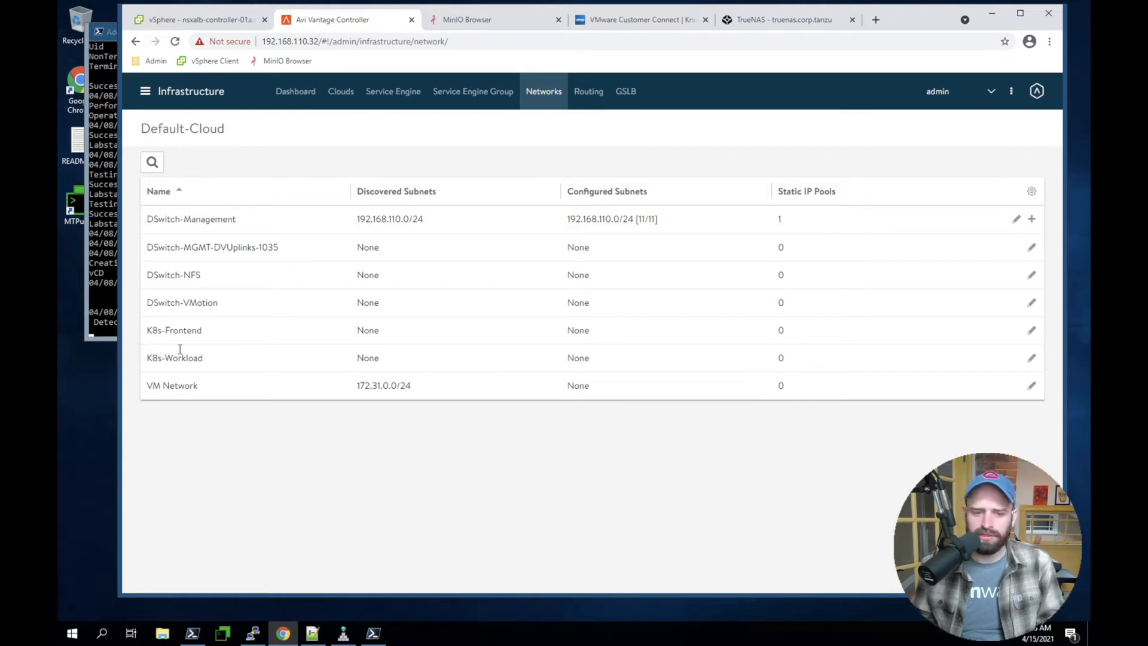
pyautogui.tripleClick(196, 330)
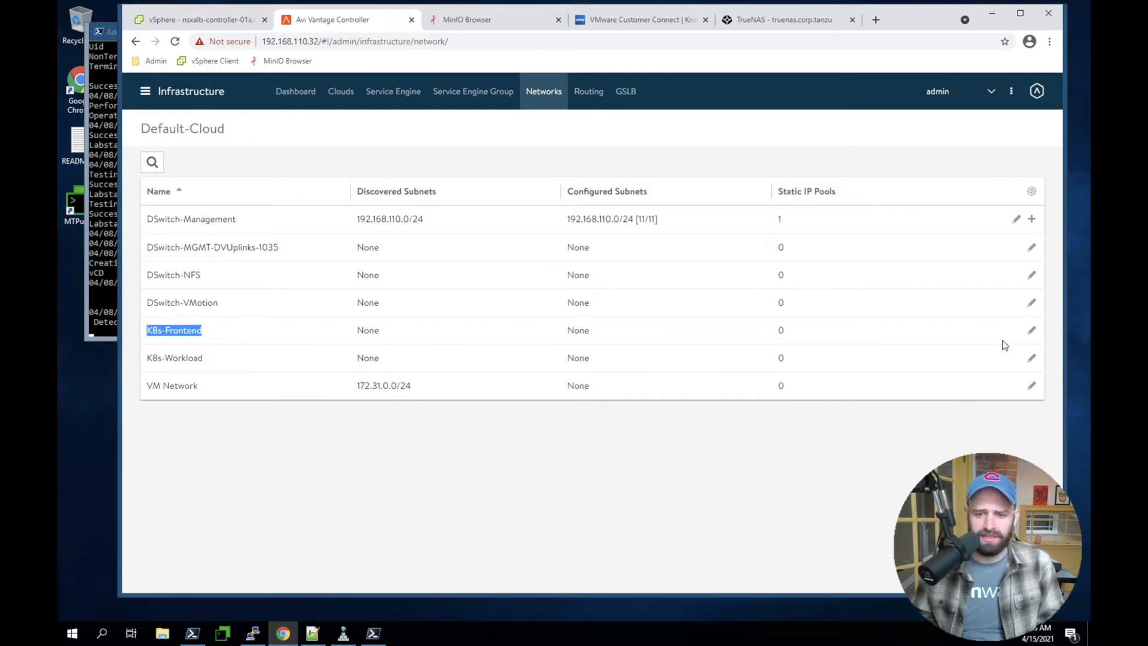
# Edit the K8s-Frontend network and add a static IP subnet of 192.168.220.0/23
pyautogui.click(1032, 330)
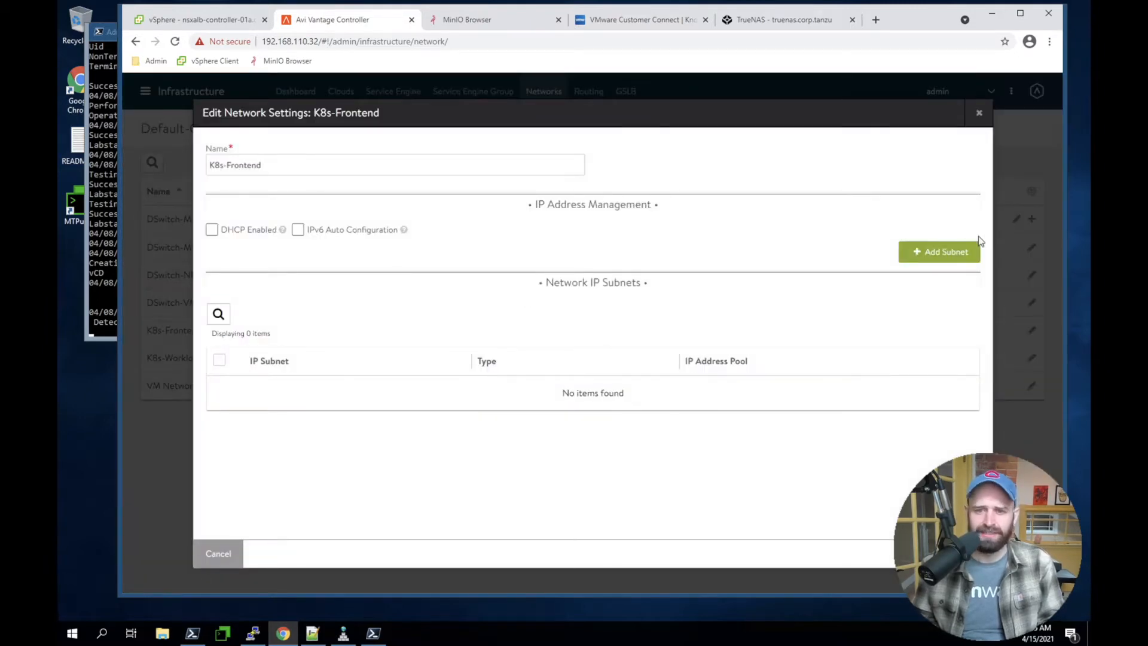
pyautogui.click(961, 248)
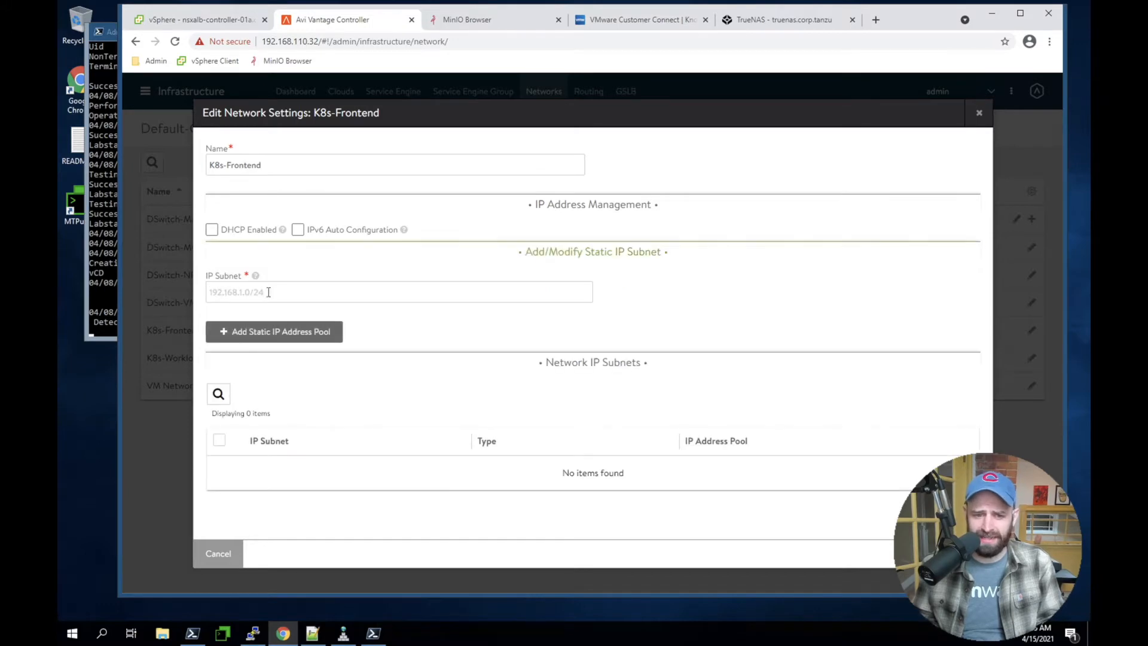
pyautogui.click(343, 289)
pyautogui.write('192.168.220.0/23')
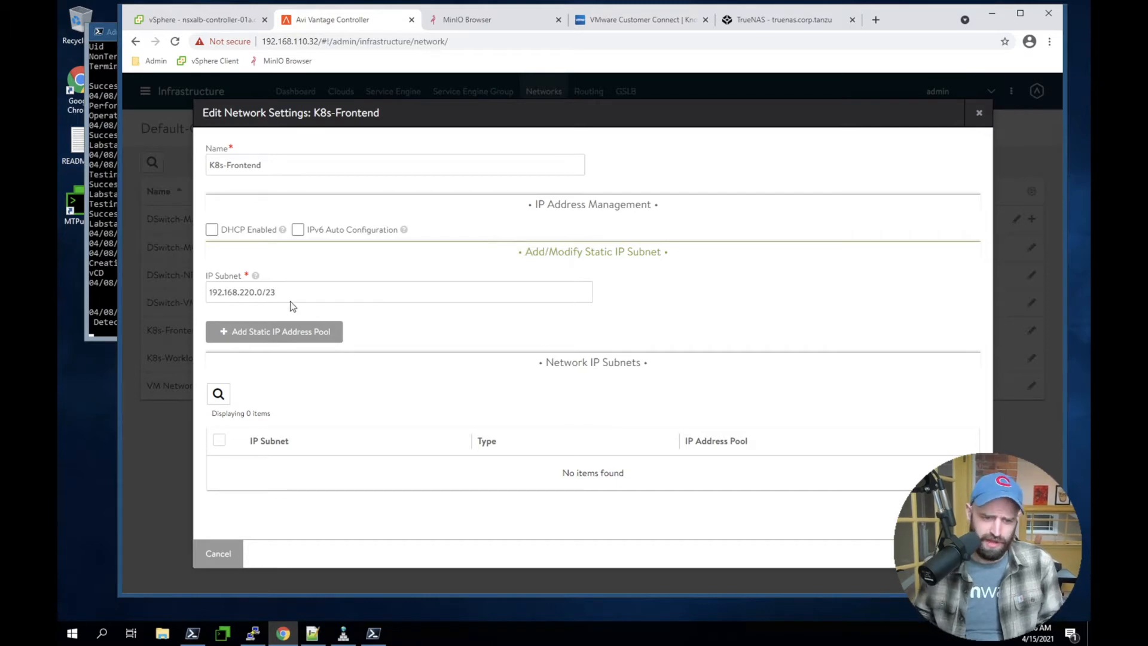
# Add the static IP address pool 192.168.220.10-192.168.220.50 to the new subnet and save the K8s-Frontend network settings
pyautogui.click(321, 332)
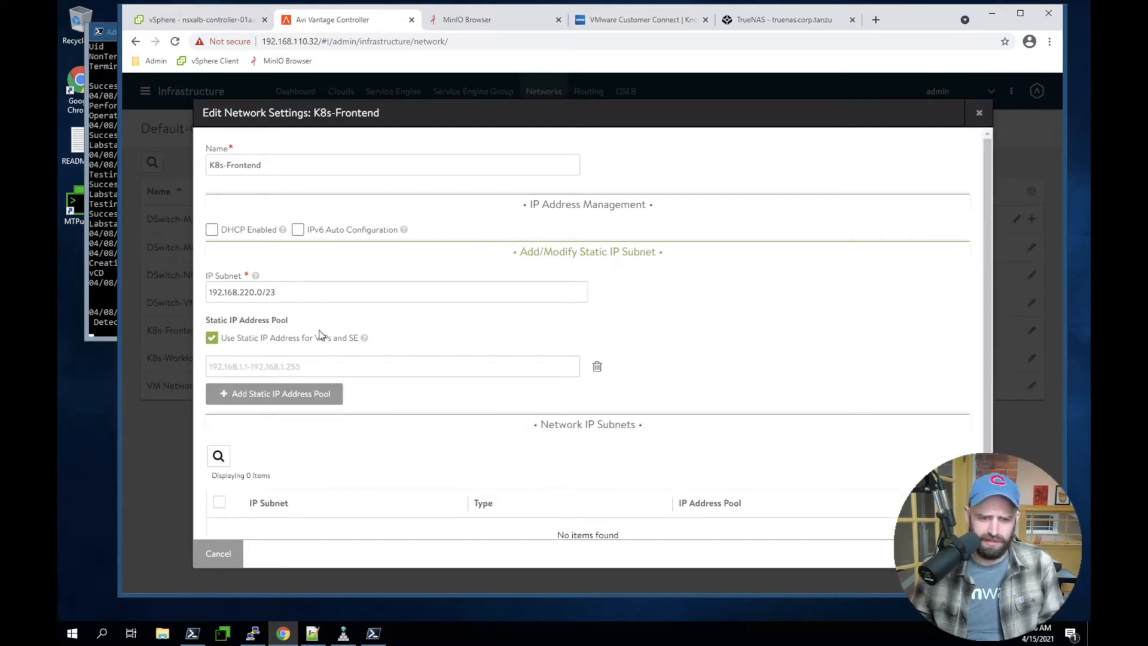
pyautogui.write('1')
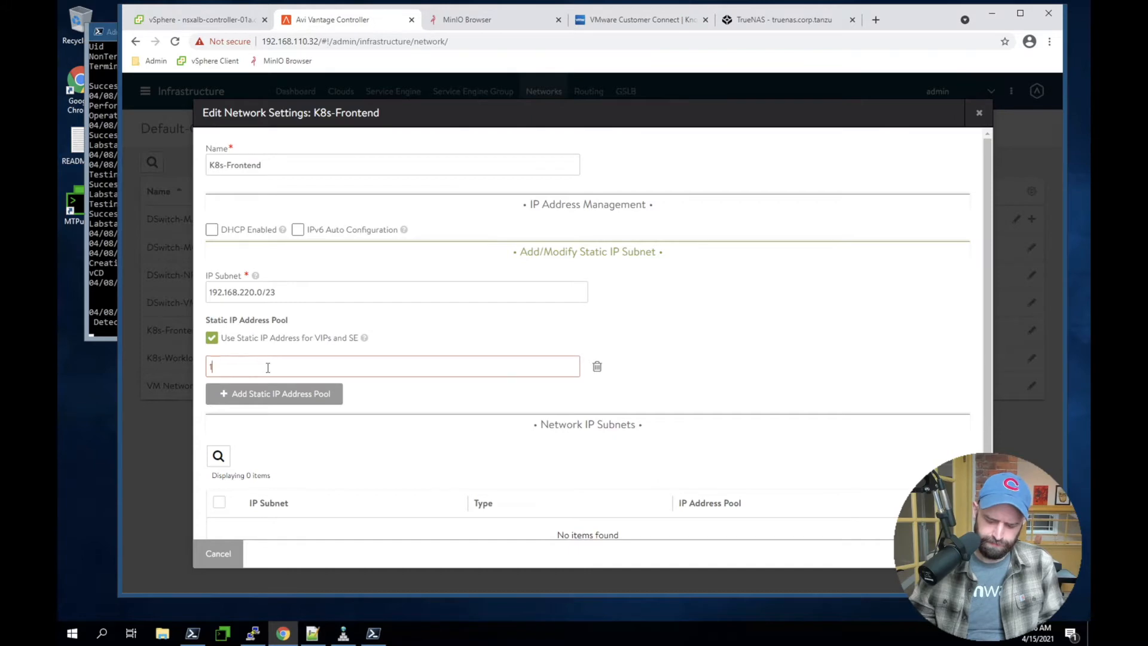
pyautogui.write('92.168.220.10-192.168.220.50')
pyautogui.scroll(-1, 694, 388)
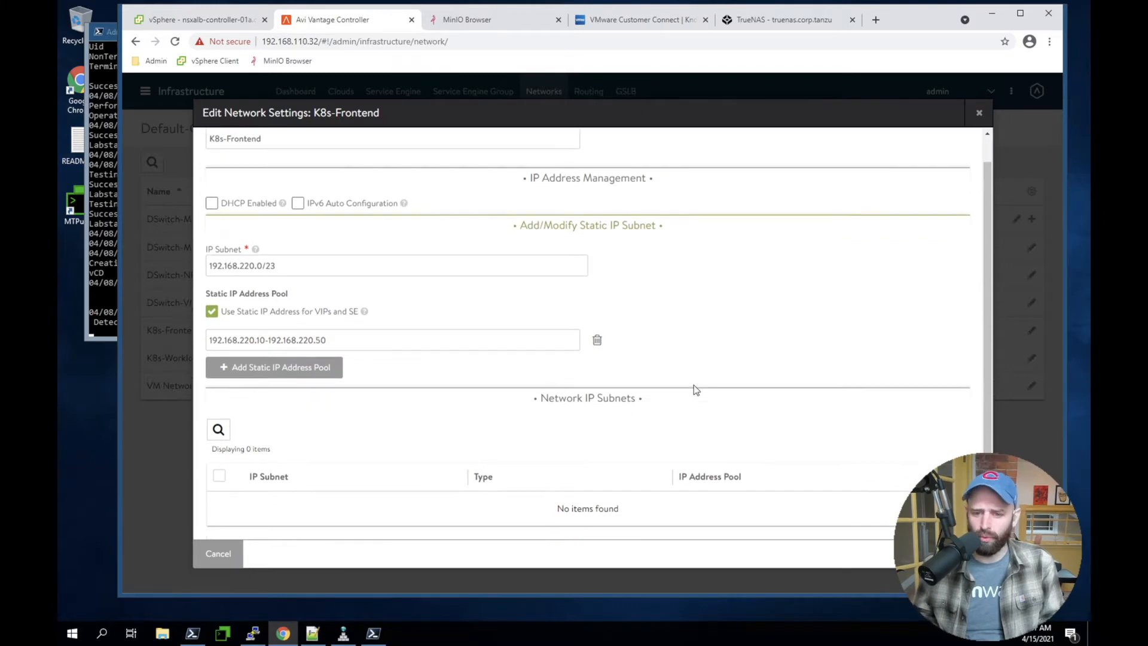
pyautogui.scroll(1, 827, 369)
pyautogui.click(970, 554)
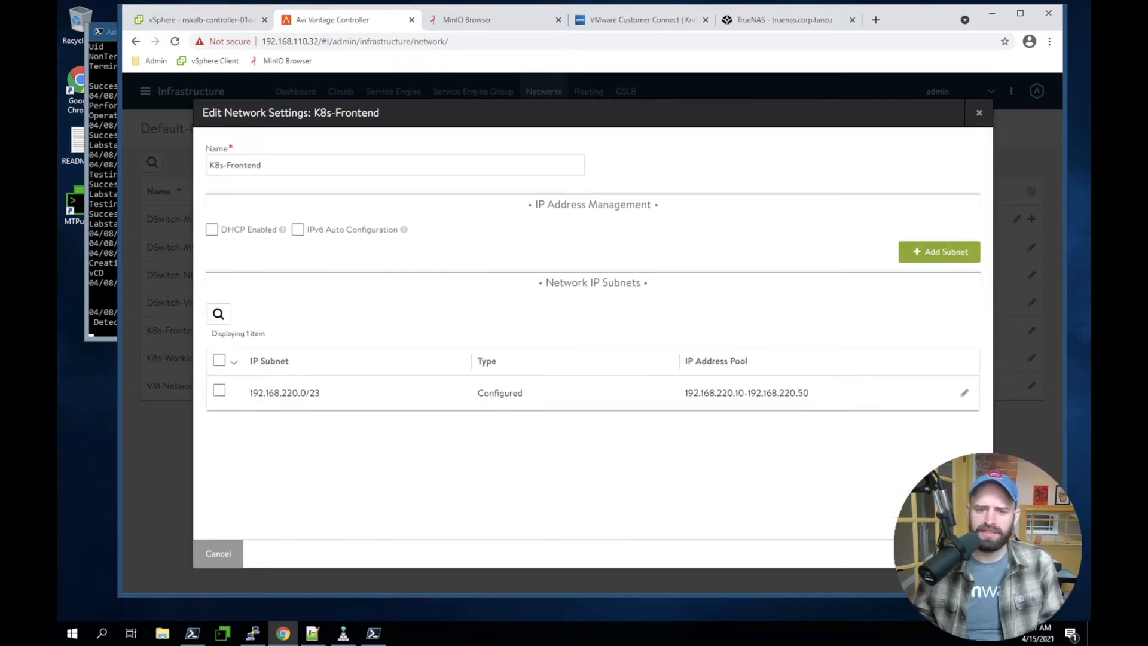
pyautogui.click(970, 554)
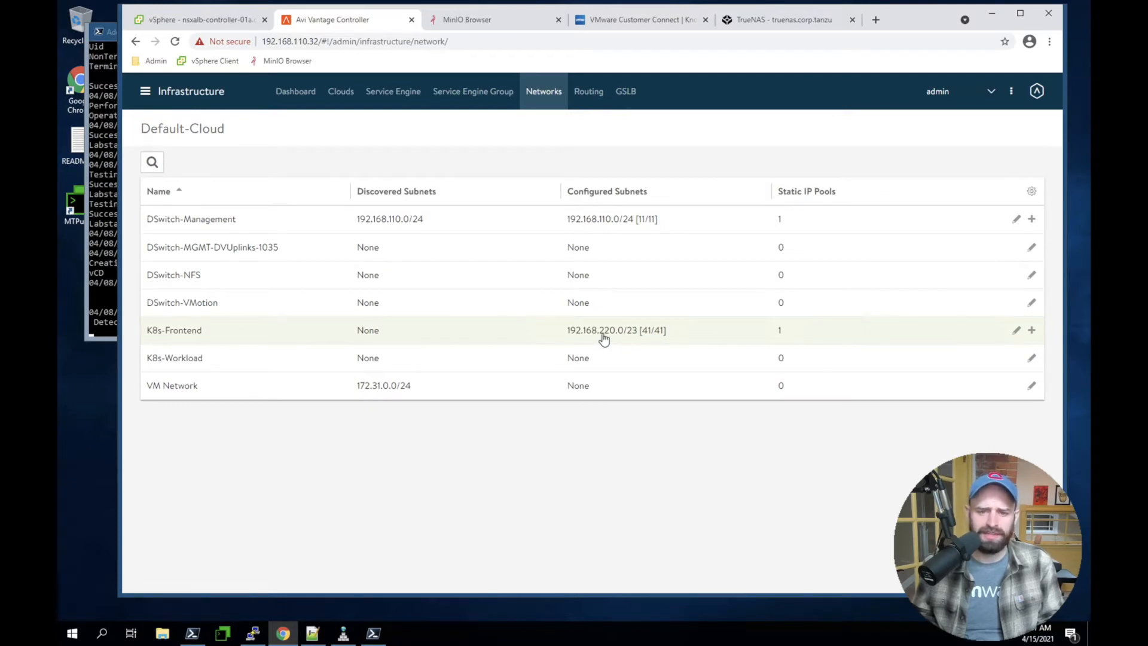
# Enable DHCP in the network settings of K8s-Workload
pyautogui.tripleClick(166, 362)
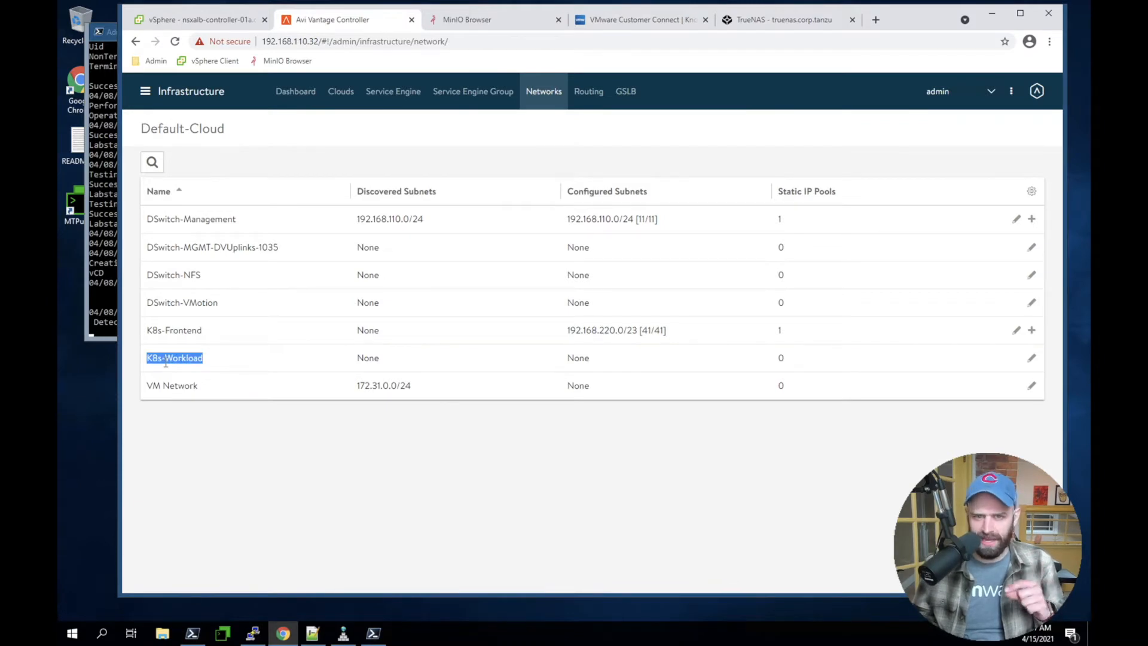
pyautogui.click(167, 363)
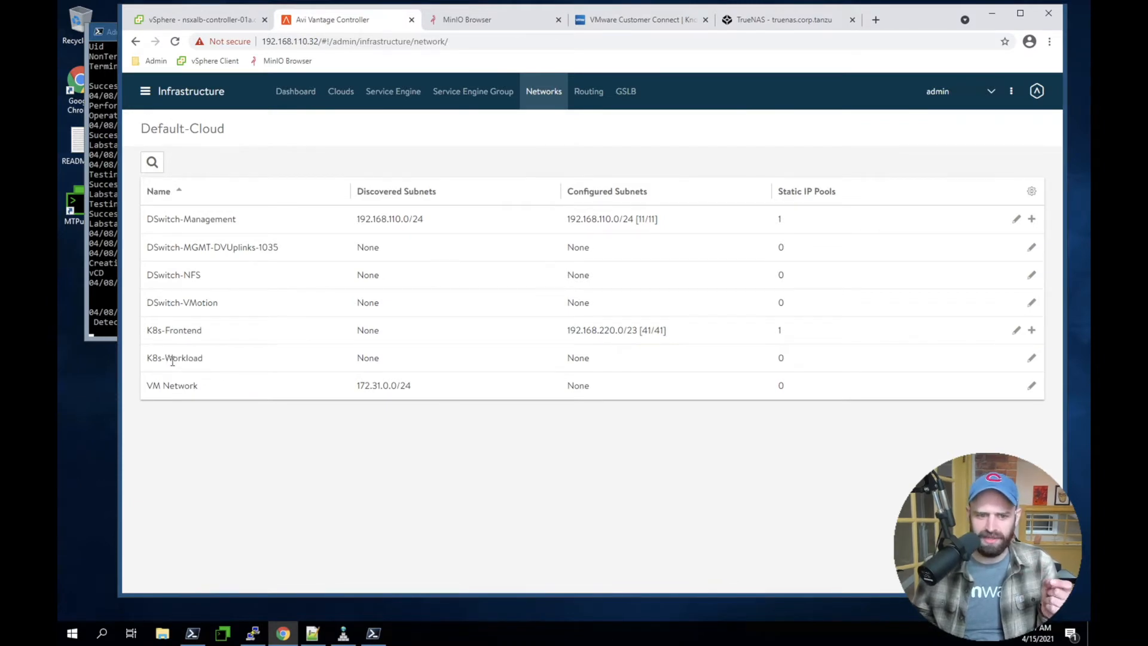
pyautogui.doubleClick(175, 358)
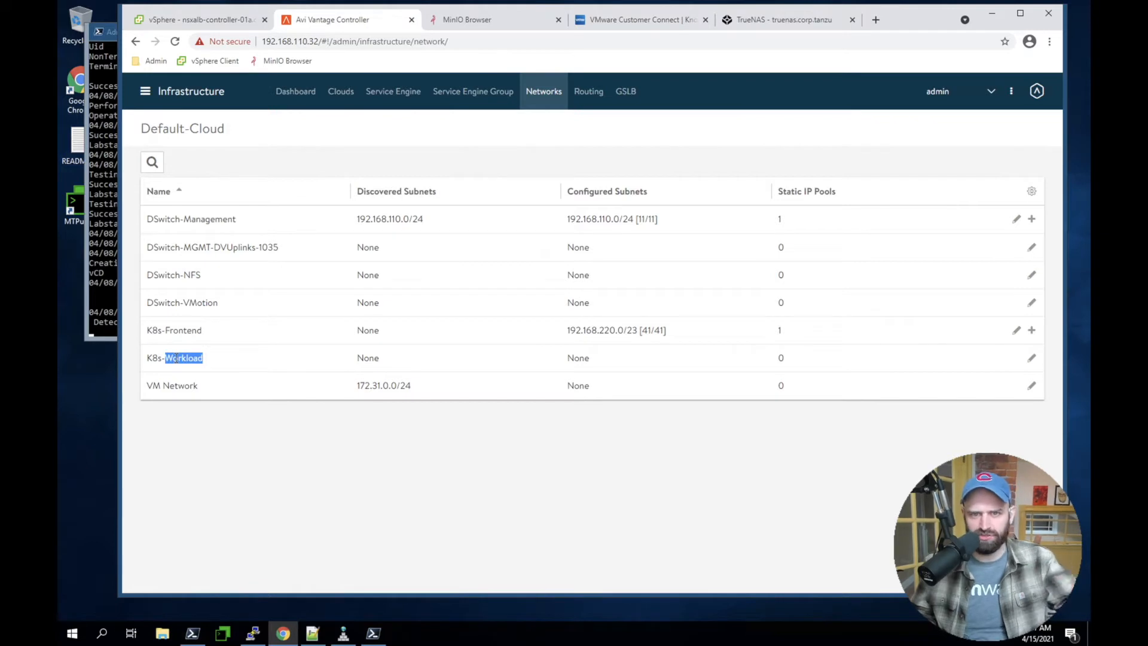
pyautogui.click(1031, 359)
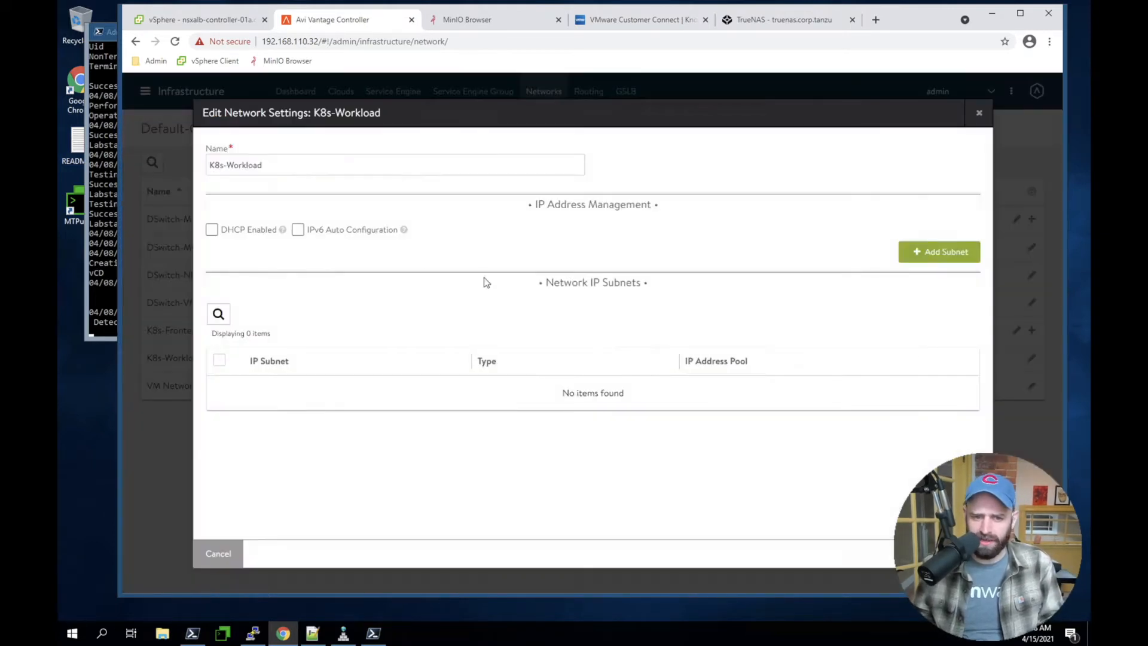
pyautogui.click(212, 231)
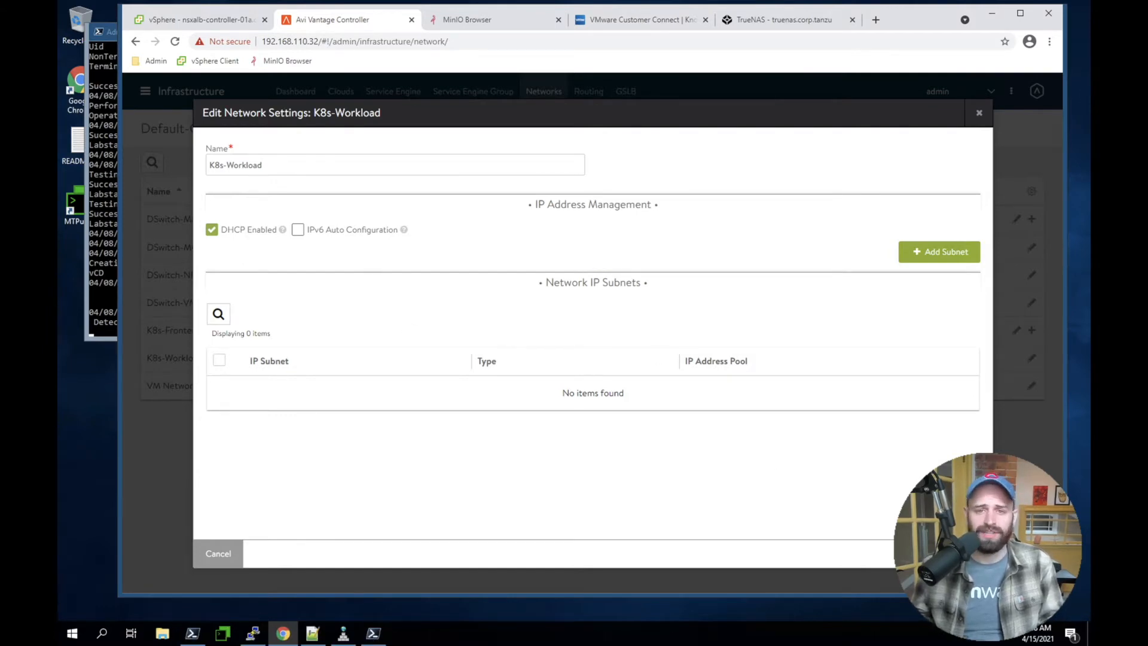
pyautogui.click(218, 553)
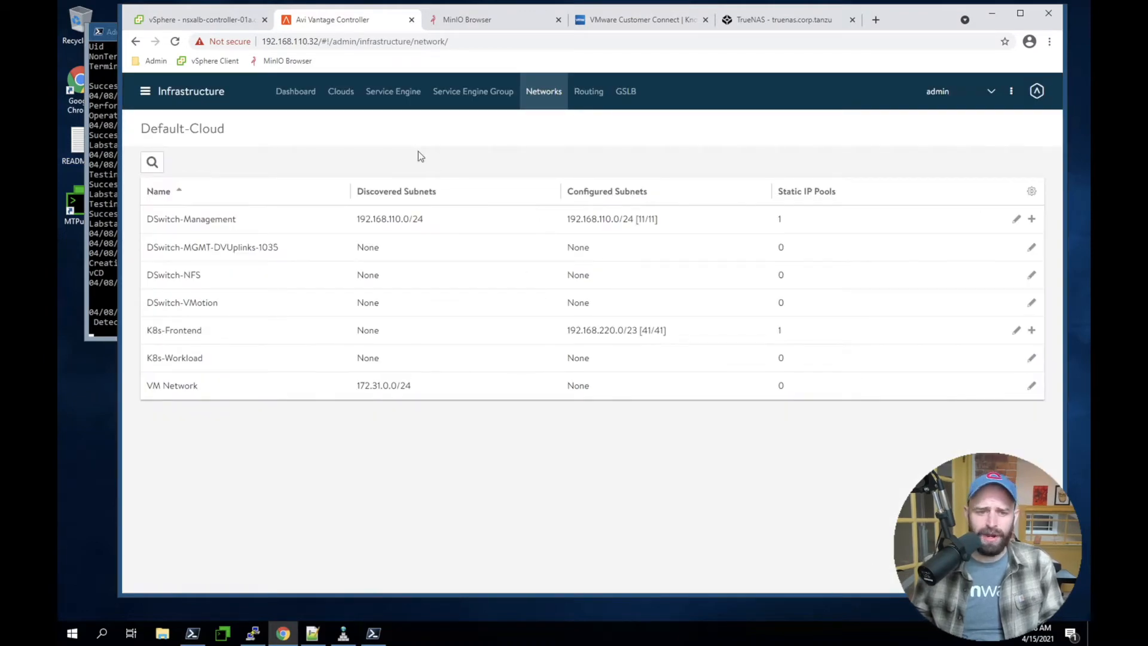
# Start a new IPAM profile in the IPAM/DNS profile templates and name it tkg-ipam-profile
pyautogui.click(154, 90)
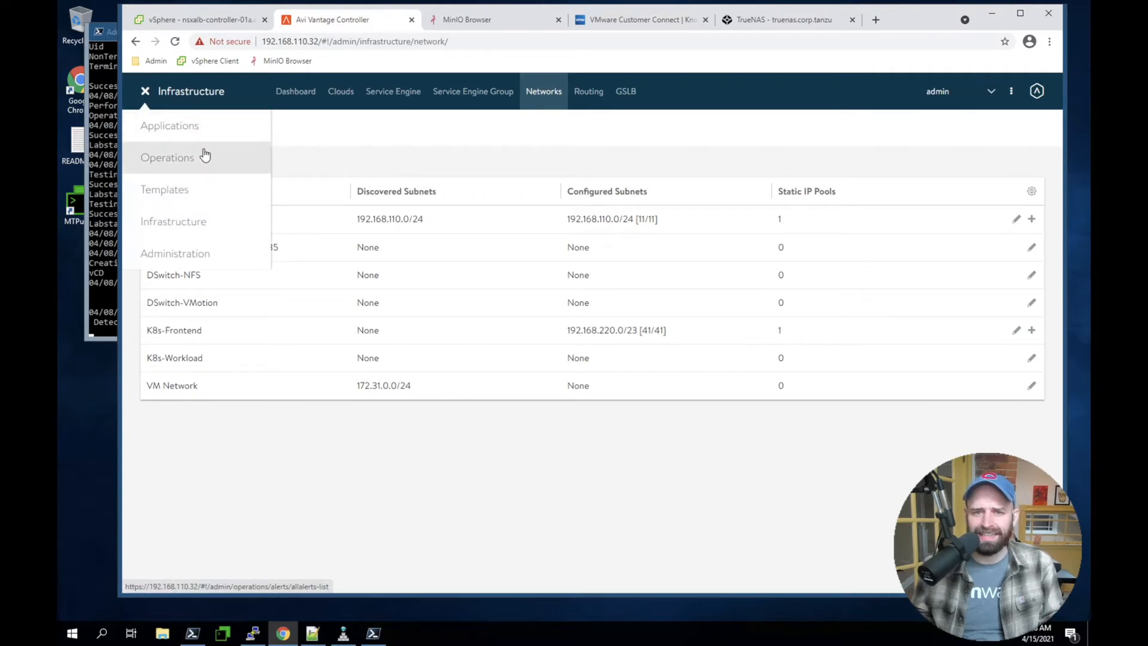
pyautogui.click(205, 197)
pyautogui.click(464, 122)
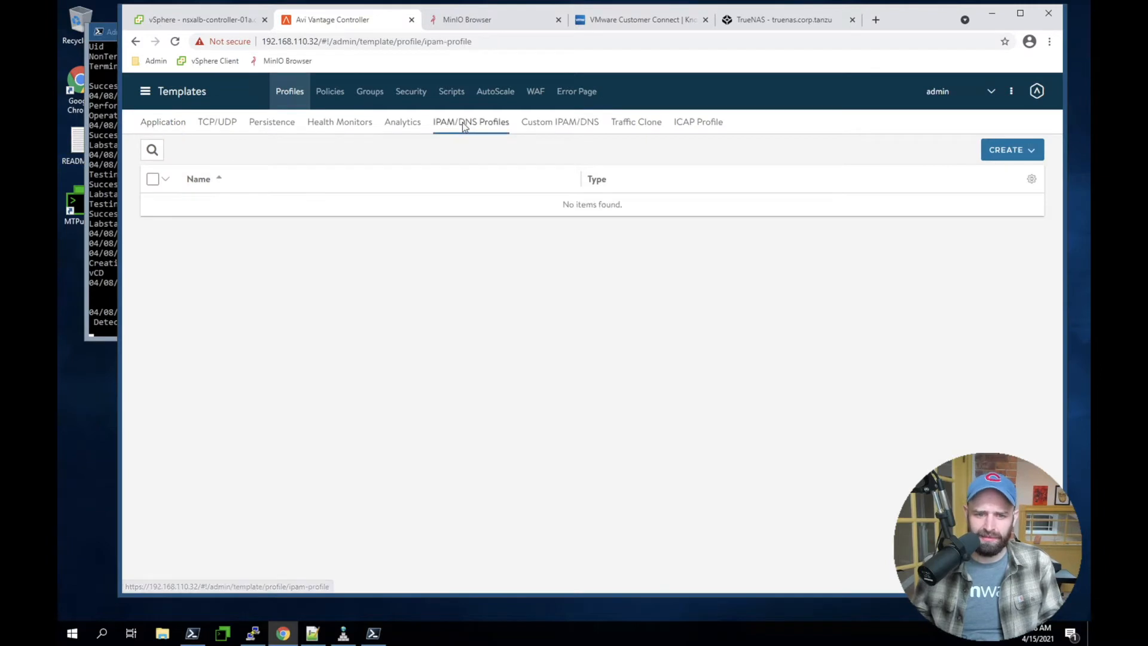
pyautogui.click(1019, 154)
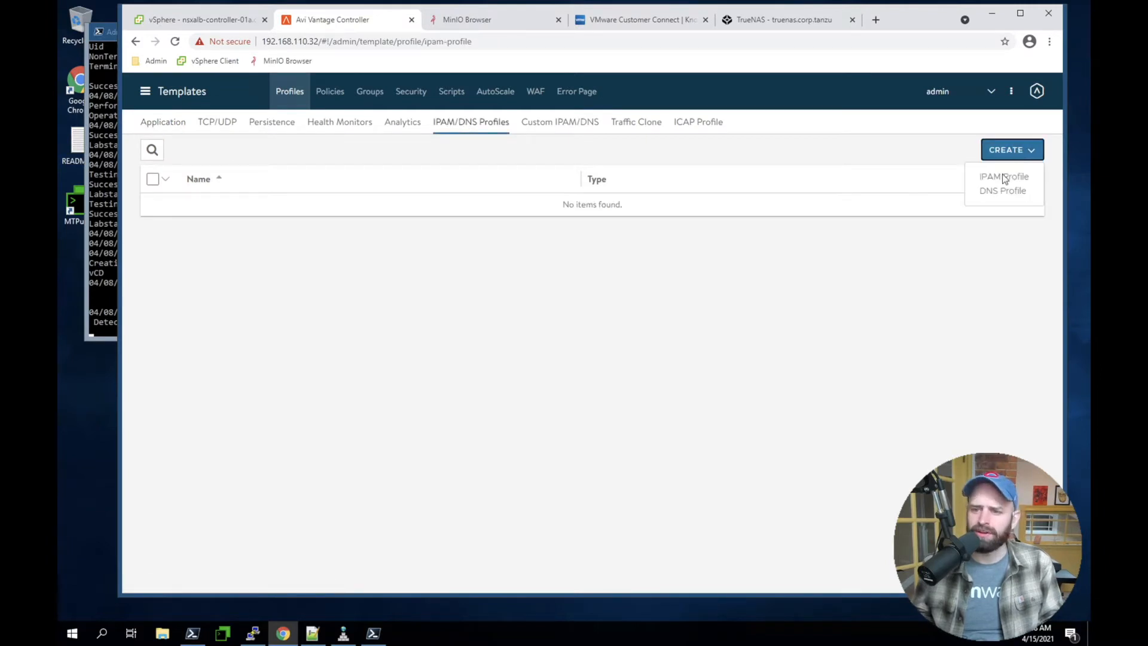
pyautogui.click(1002, 174)
pyautogui.click(468, 171)
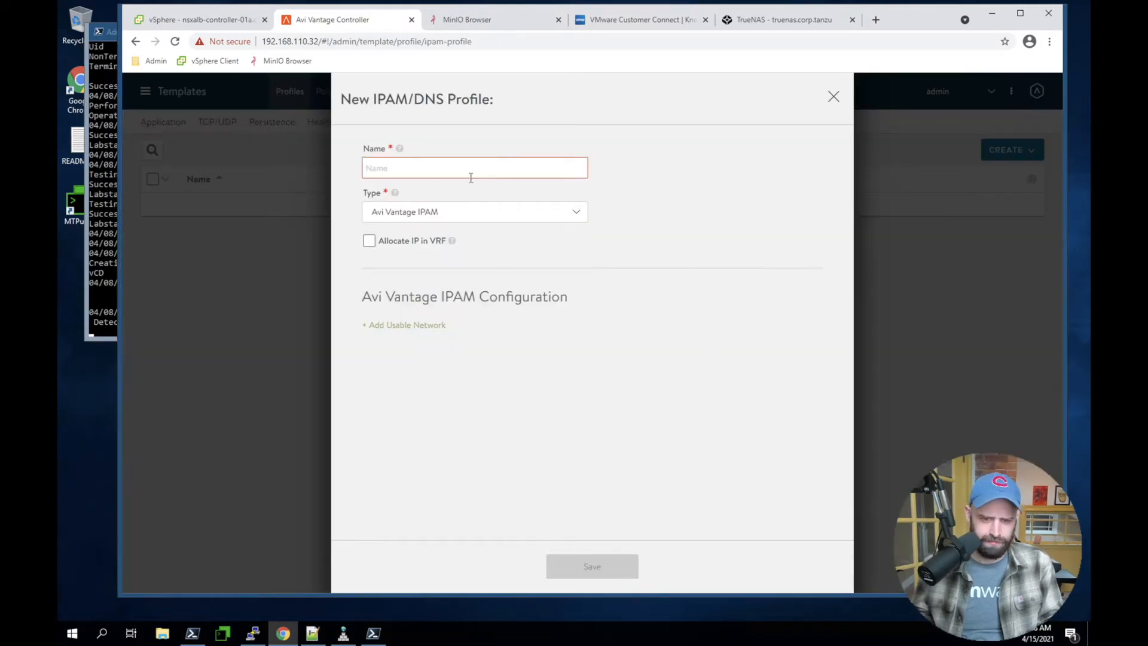
pyautogui.write('tkg-ipam-profile')
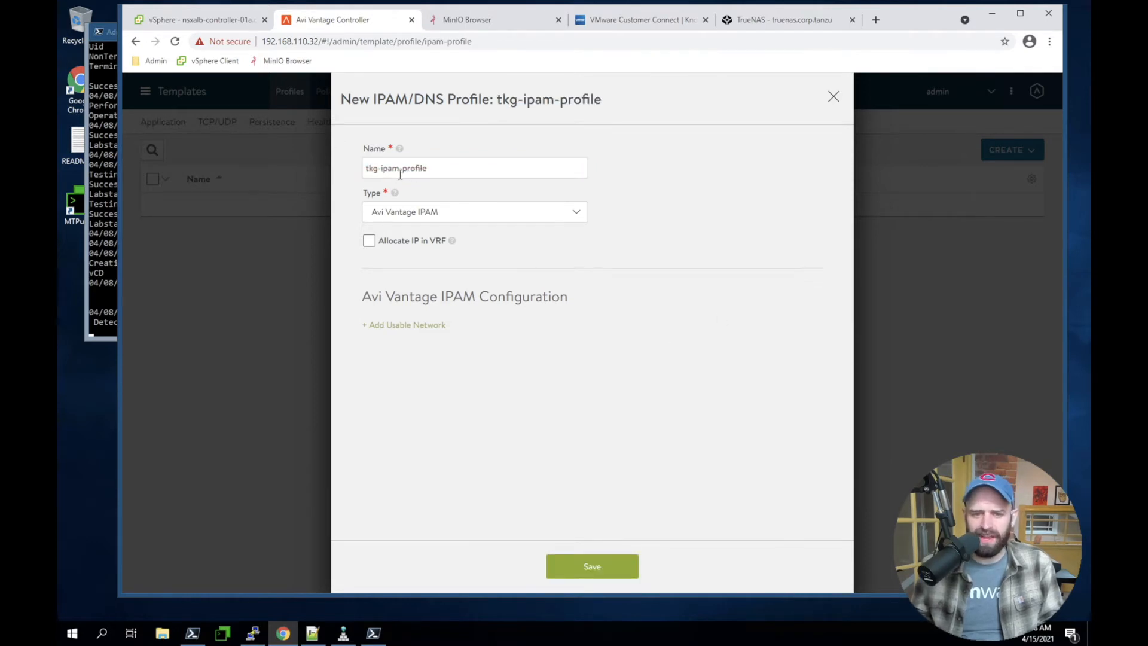
# Give the profile the type Avi Vantage IPAM with K8s-Frontend in Default-Cloud as its usable network, and save it
pyautogui.click(441, 217)
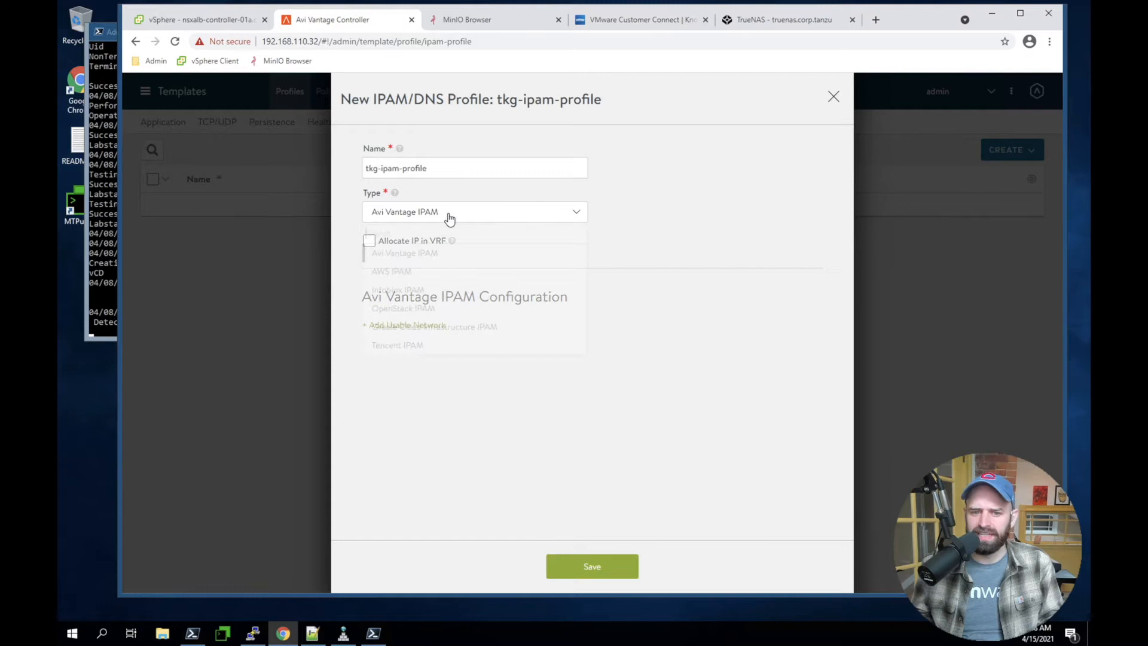
pyautogui.click(394, 255)
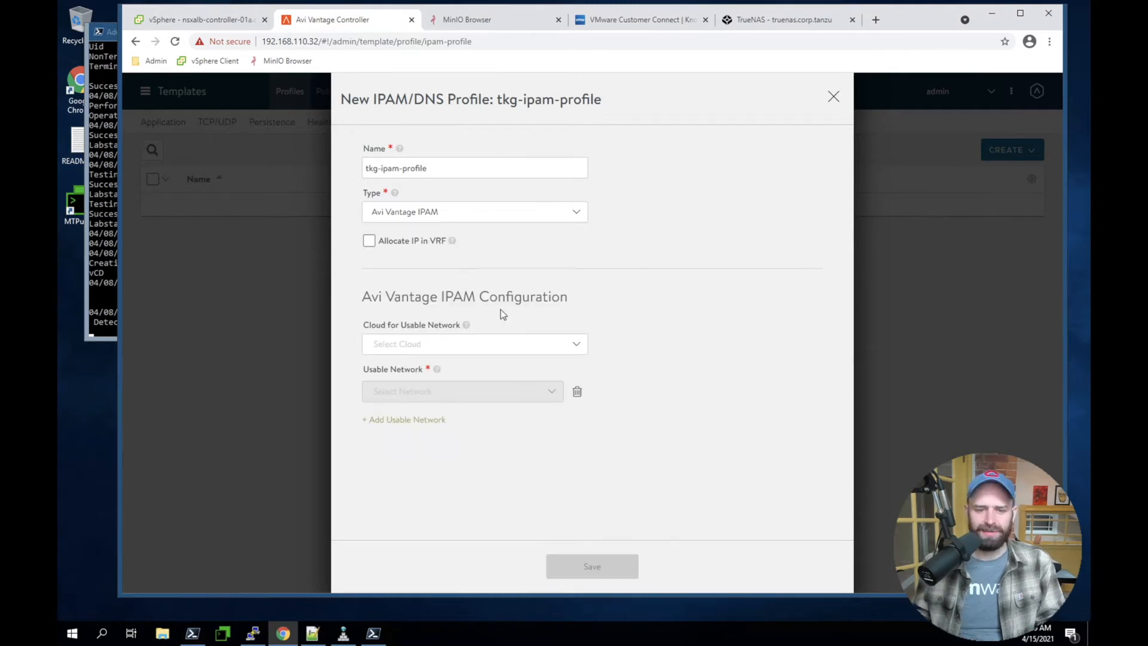
pyautogui.click(482, 351)
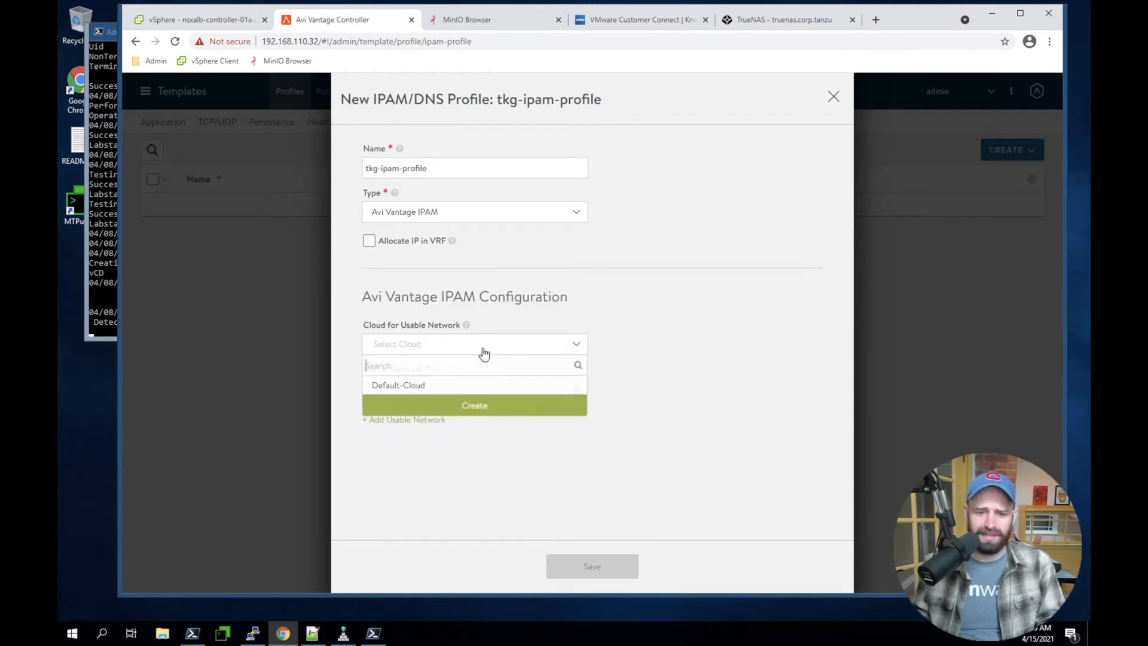
pyautogui.click(412, 386)
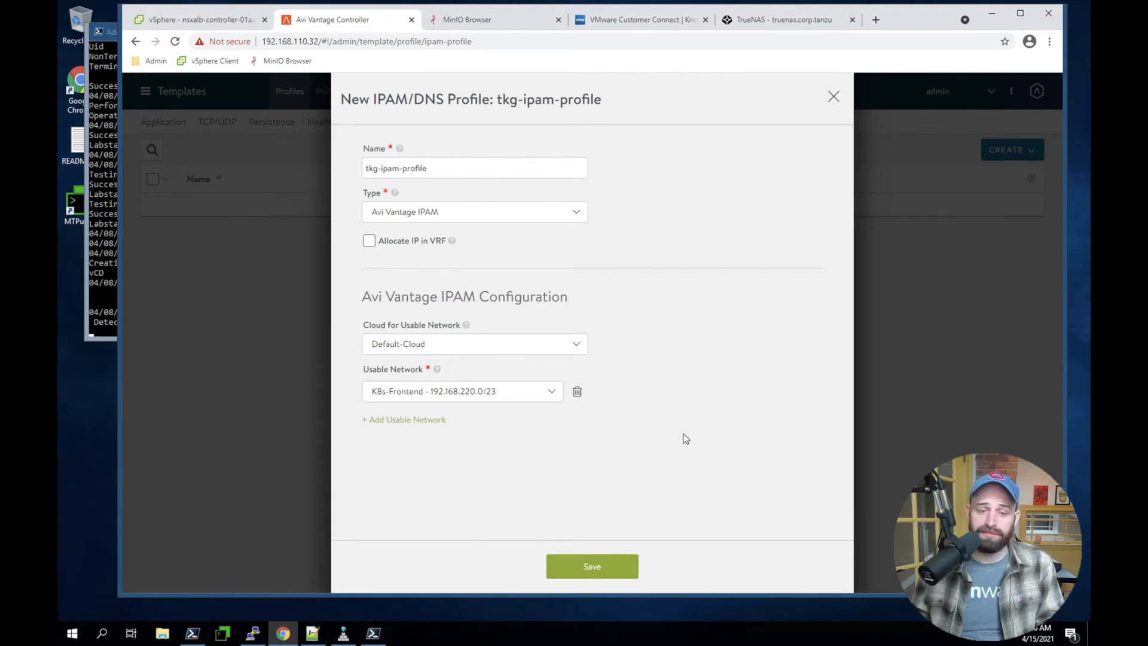
pyautogui.click(594, 569)
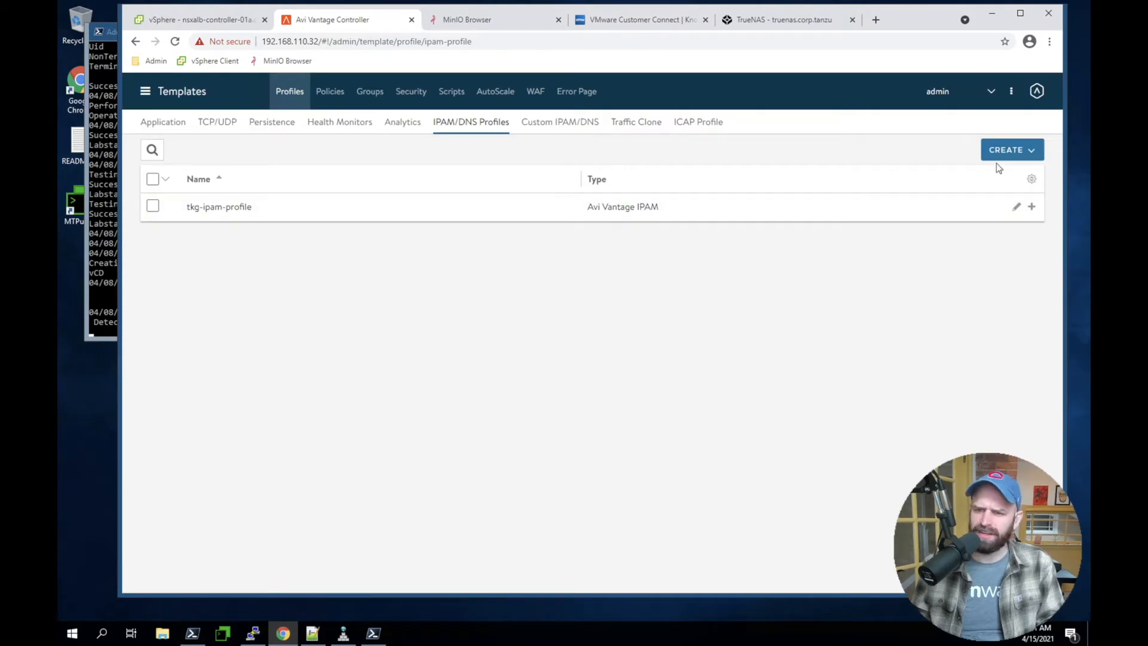
# Start a new DNS profile named tkg-dns-profile and keep Avi Vantage DNS as its type
pyautogui.click(1024, 150)
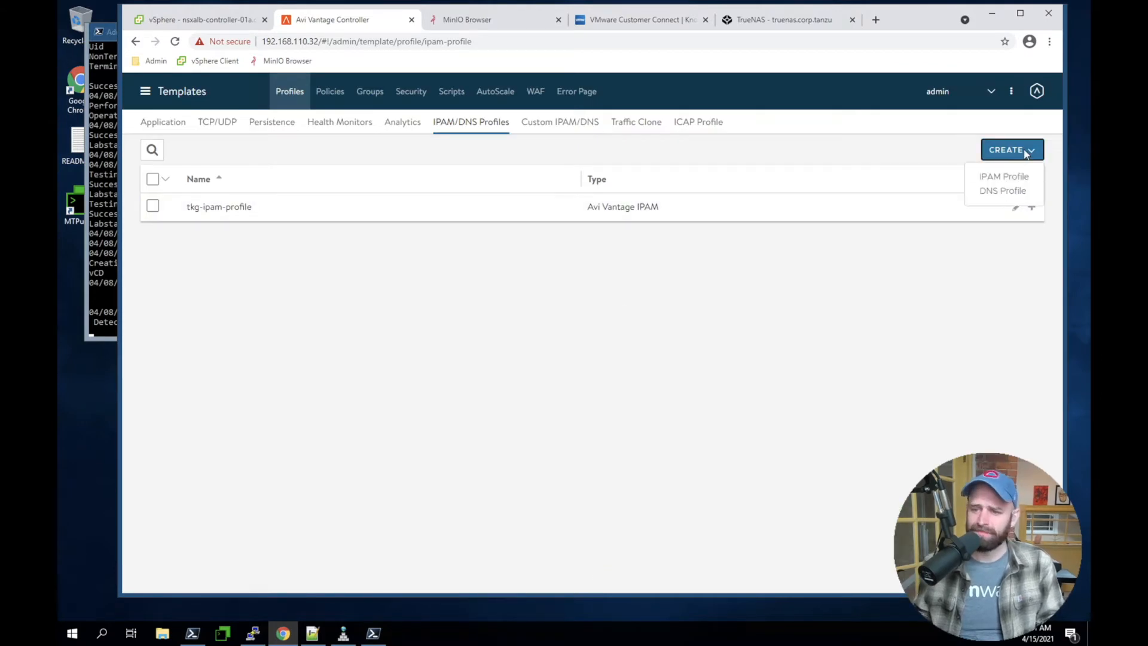
pyautogui.click(982, 191)
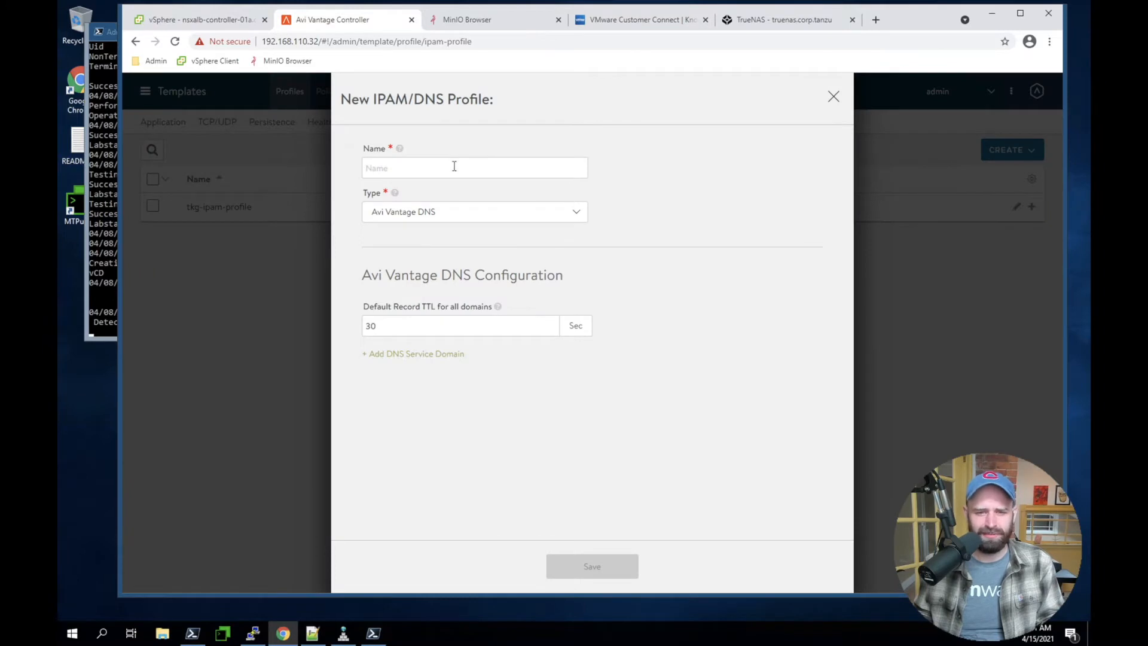
pyautogui.write('tkg-dns-profile')
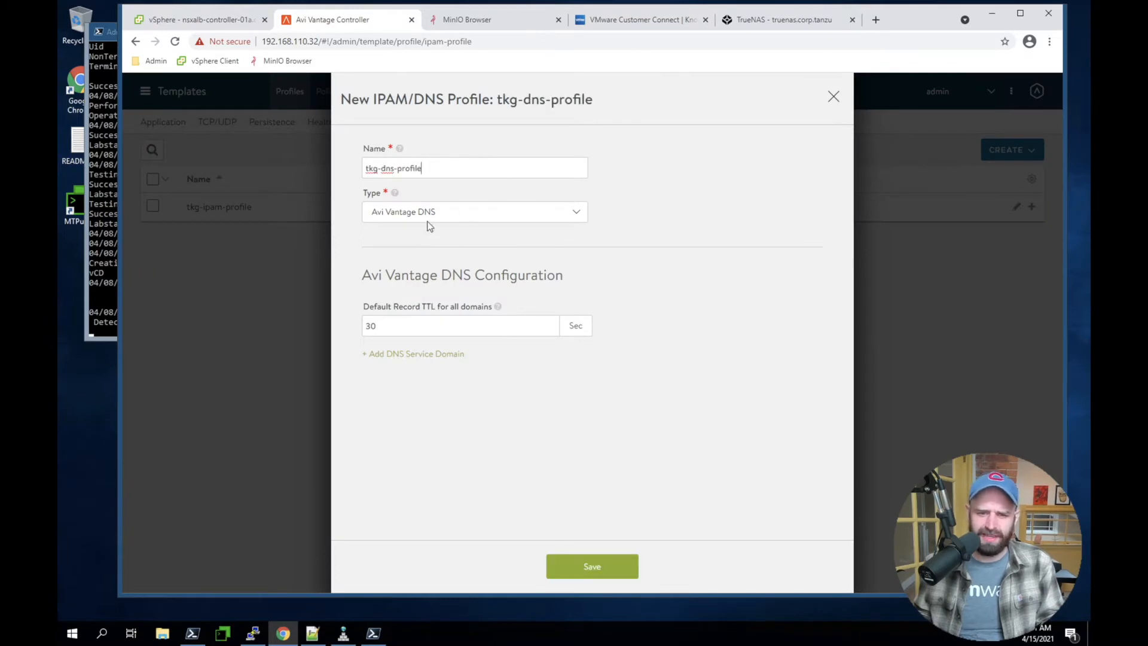
pyautogui.click(372, 220)
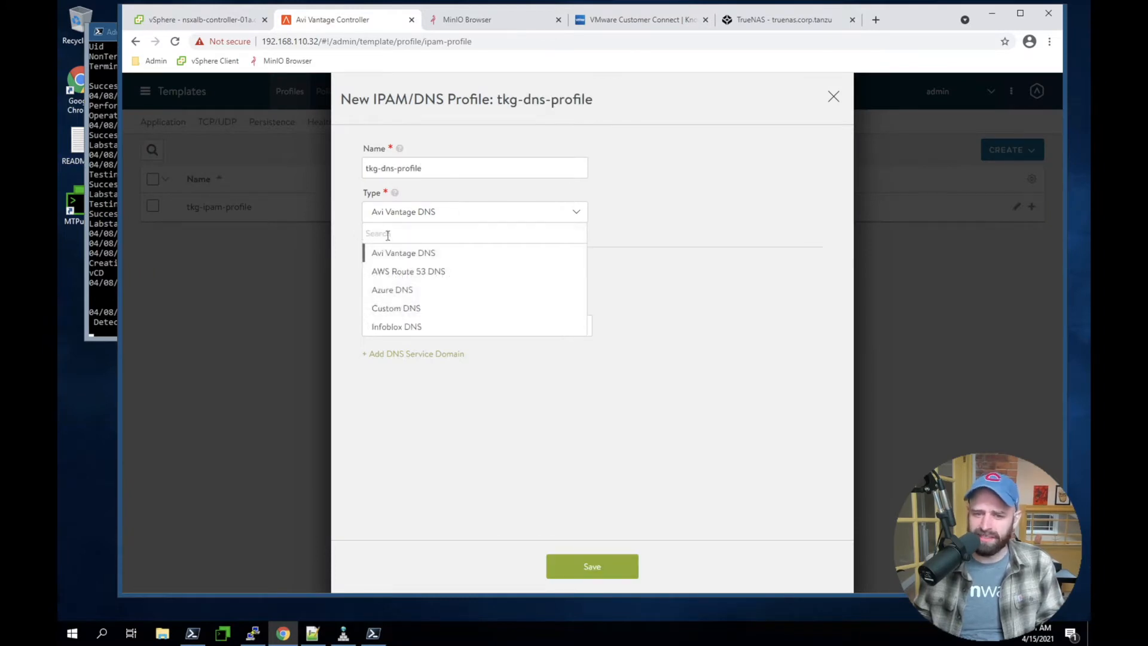
pyautogui.click(845, 347)
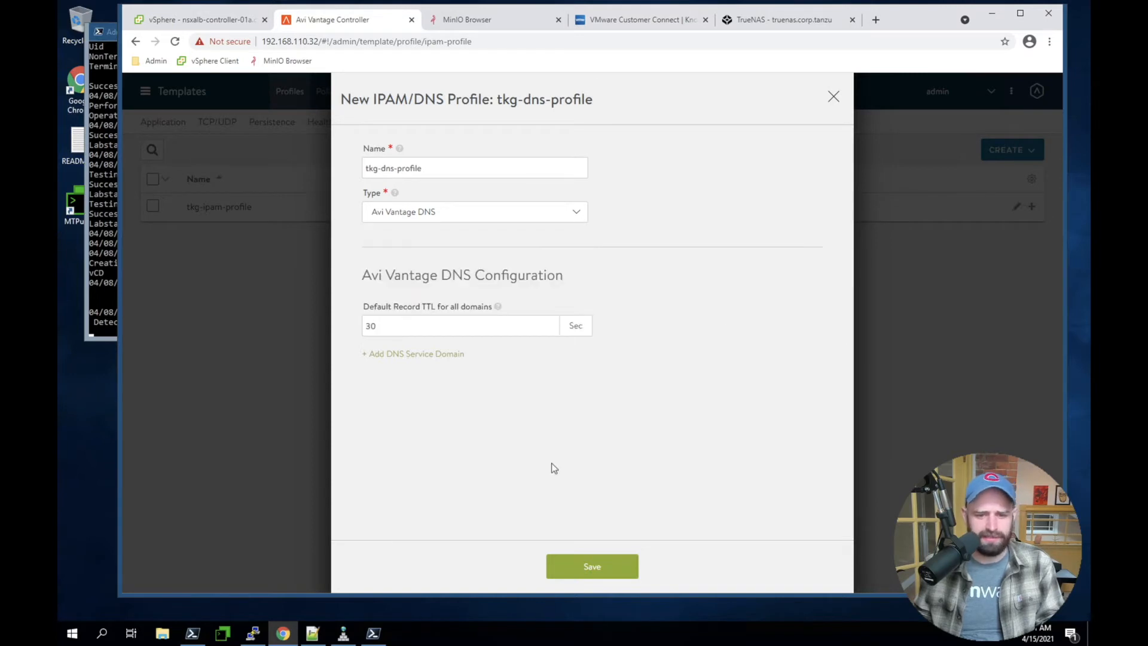
# Add a DNS service domain named tkg.nsxlb.corp.tanzu to the DNS profile
pyautogui.click(412, 354)
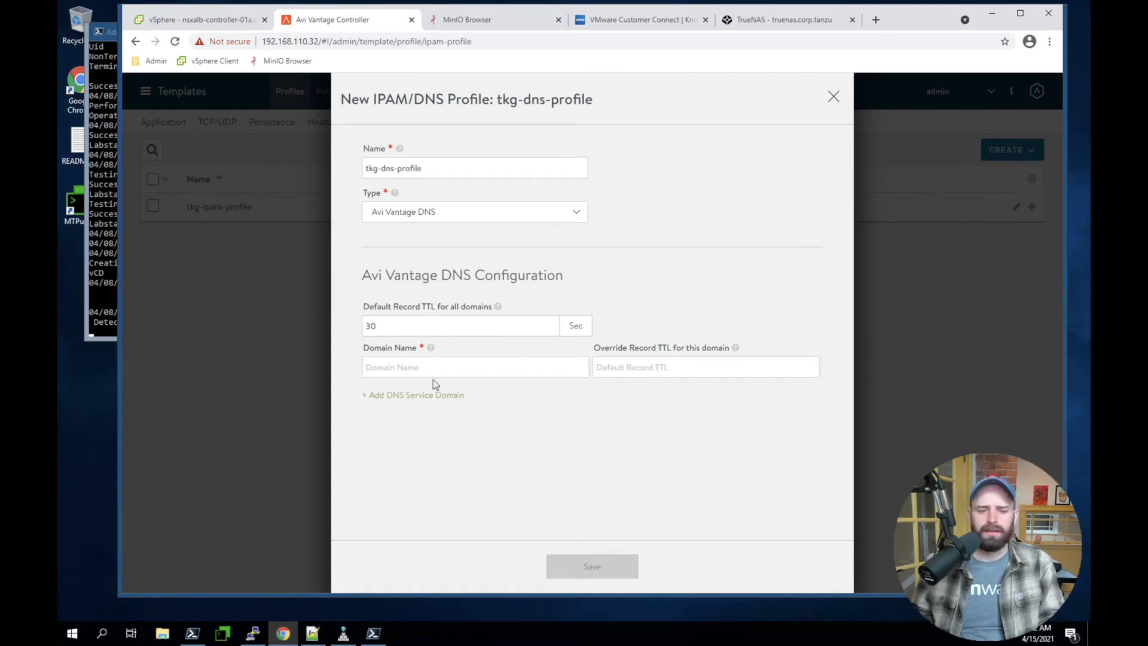
pyautogui.click(413, 365)
pyautogui.write('tkg.nsxlb.corp.tanzu')
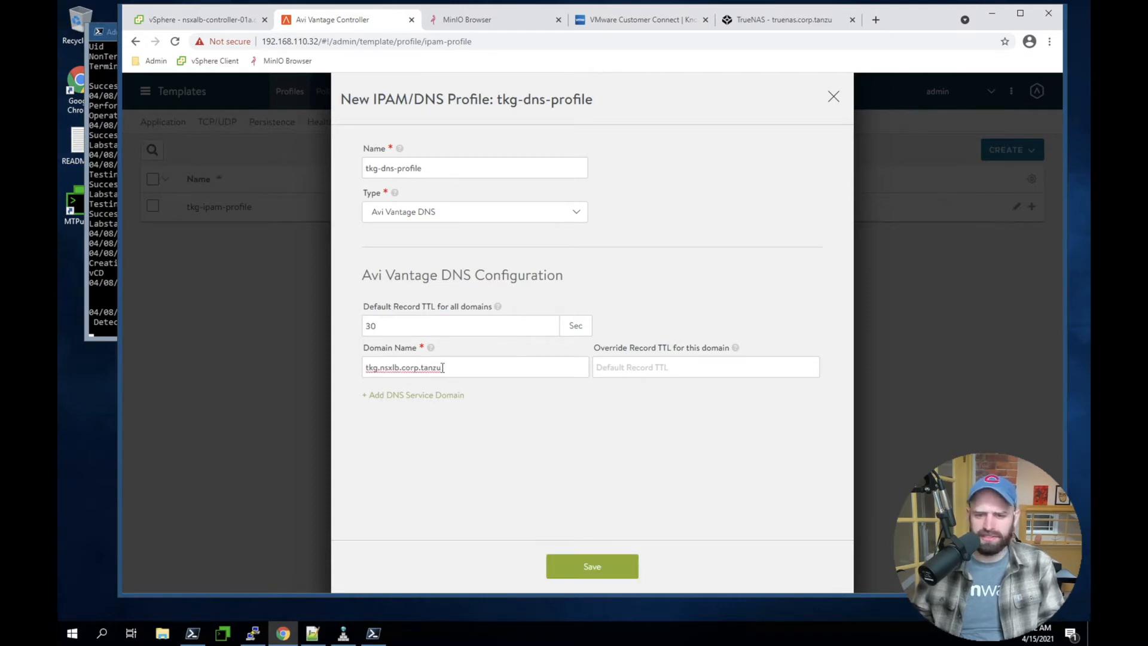
pyautogui.moveTo(401, 368); pyautogui.dragTo(550, 368)
pyautogui.click(387, 368)
pyautogui.moveTo(401, 367); pyautogui.dragTo(305, 369)
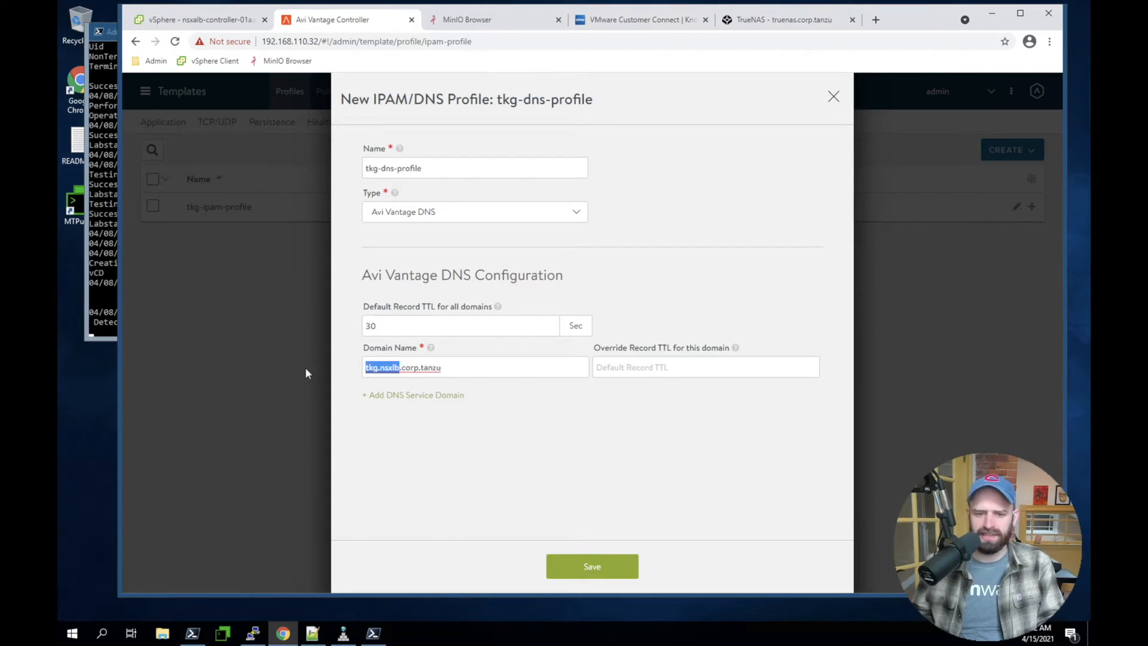
# Save the DNS profile and open Default-Cloud in the infrastructure clouds for editing
pyautogui.click(487, 457)
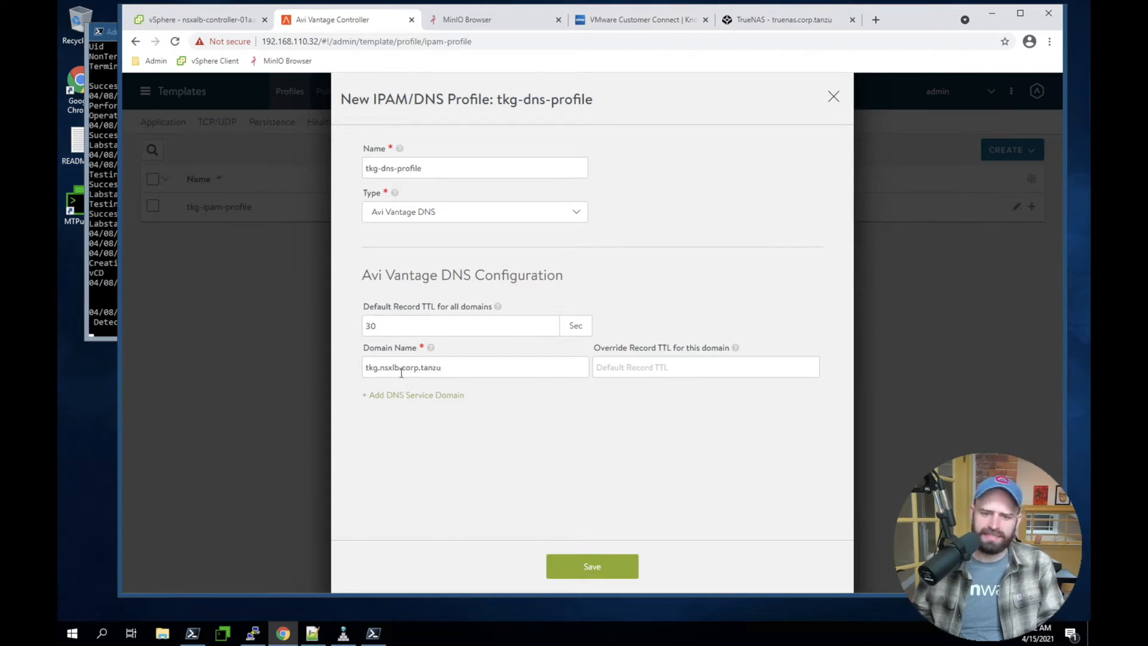
pyautogui.click(582, 565)
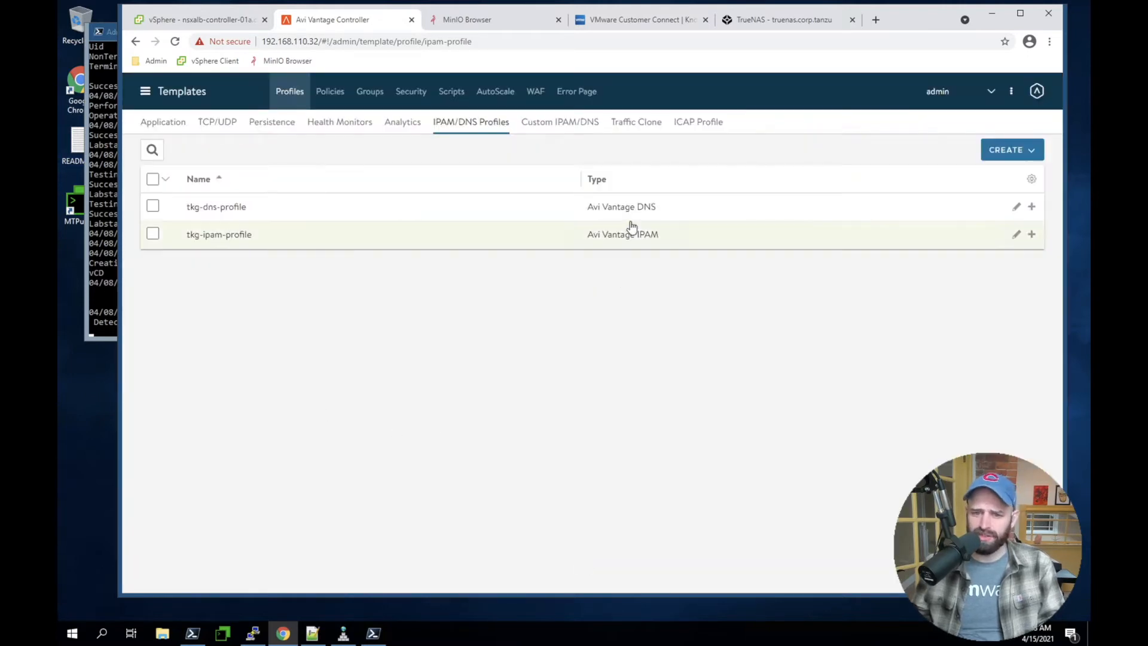
pyautogui.click(156, 89)
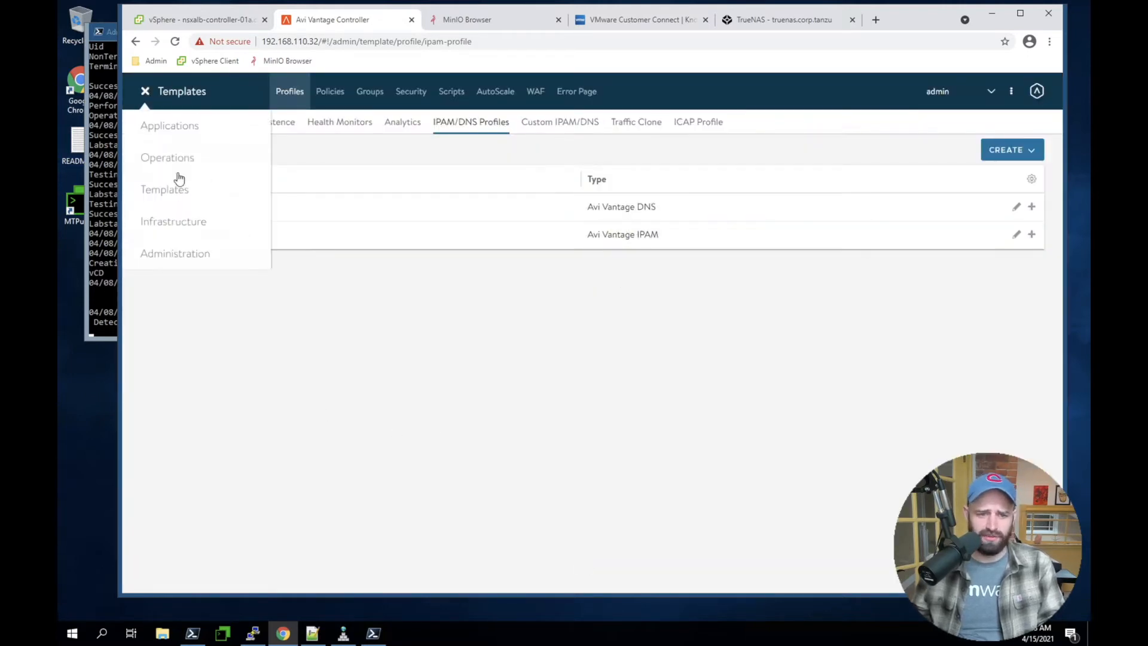
pyautogui.click(158, 218)
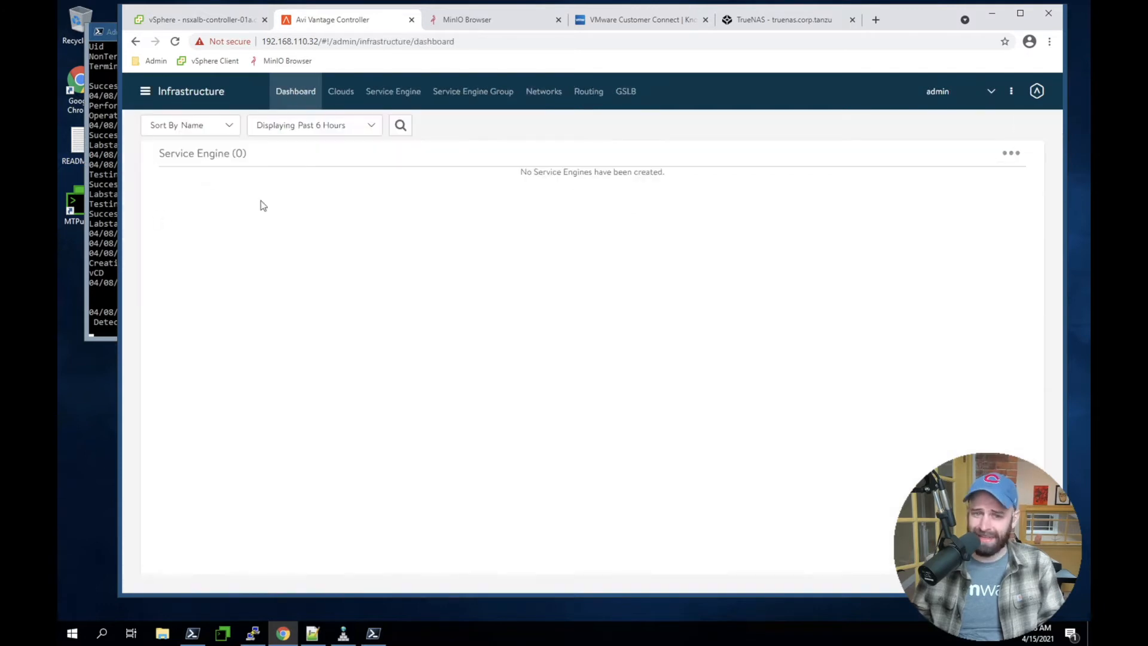
pyautogui.click(350, 92)
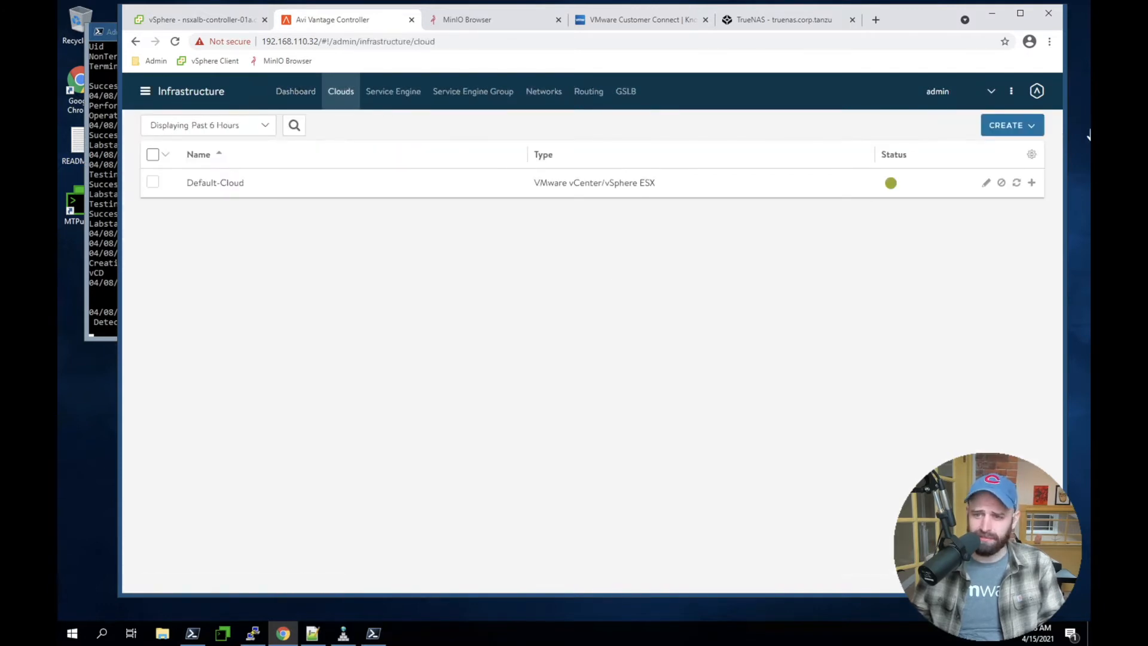
pyautogui.click(986, 182)
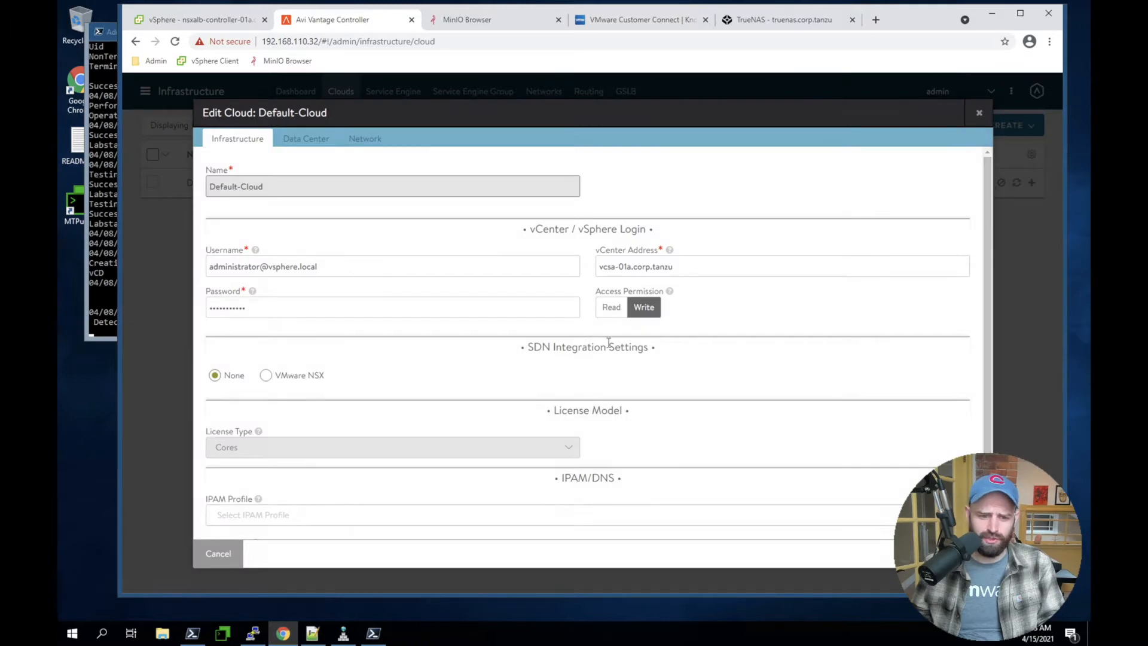
# Assign tkg-ipam-profile as the IPAM profile and tkg-dns-profile as the DNS profile of Default-Cloud
pyautogui.scroll(-2, 657, 340)
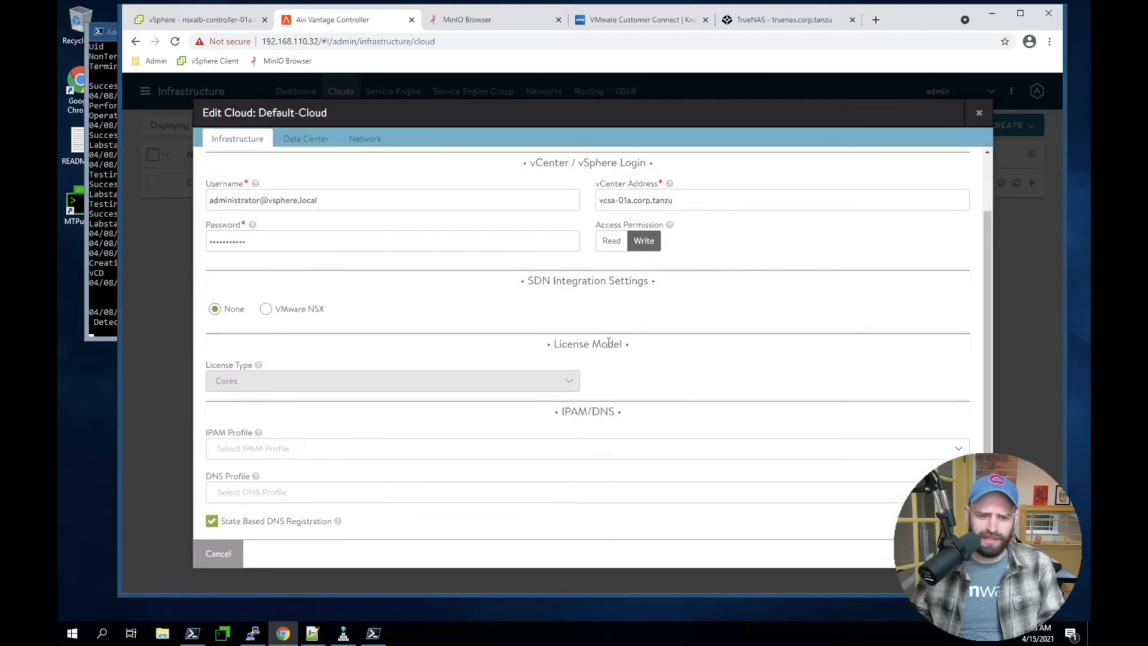
pyautogui.click(412, 448)
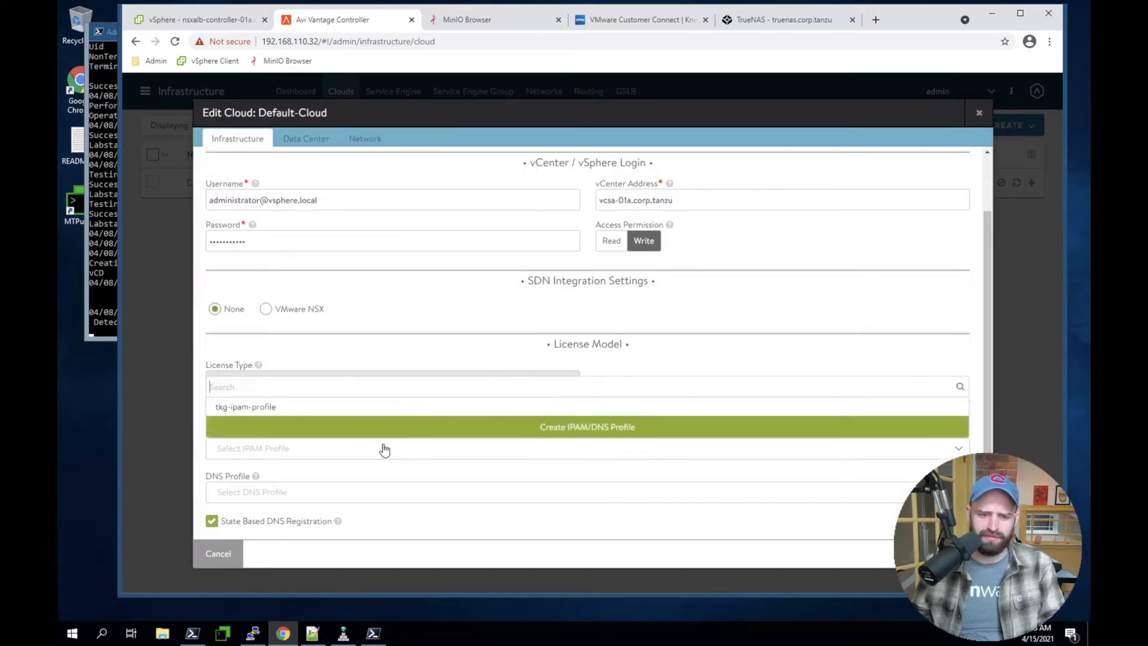
pyautogui.click(349, 406)
pyautogui.click(256, 504)
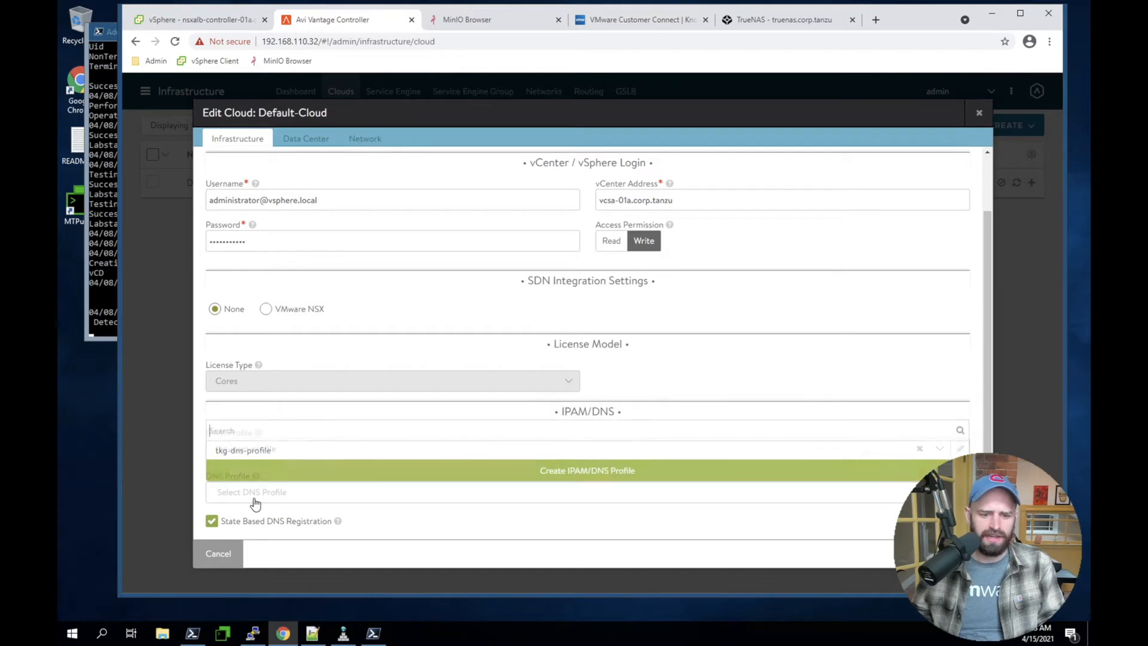
pyautogui.click(300, 454)
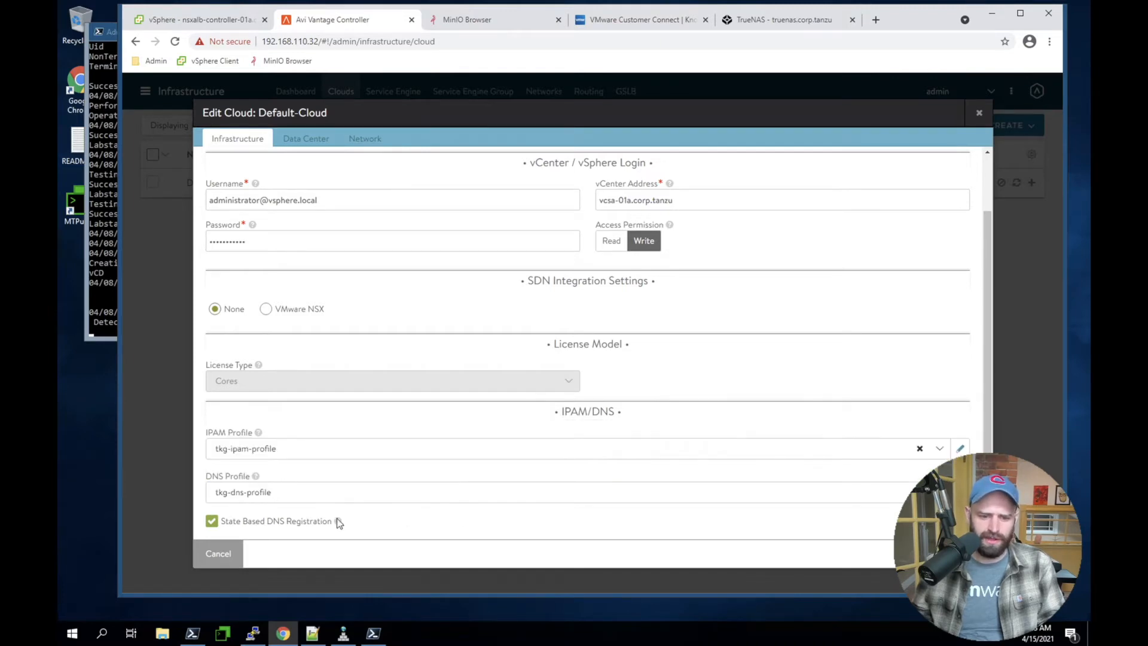
# Enable DHCP as the default network IP address management in Default-Cloud's data center settings and save the cloud
pyautogui.scroll(2, 336, 518)
pyautogui.click(291, 143)
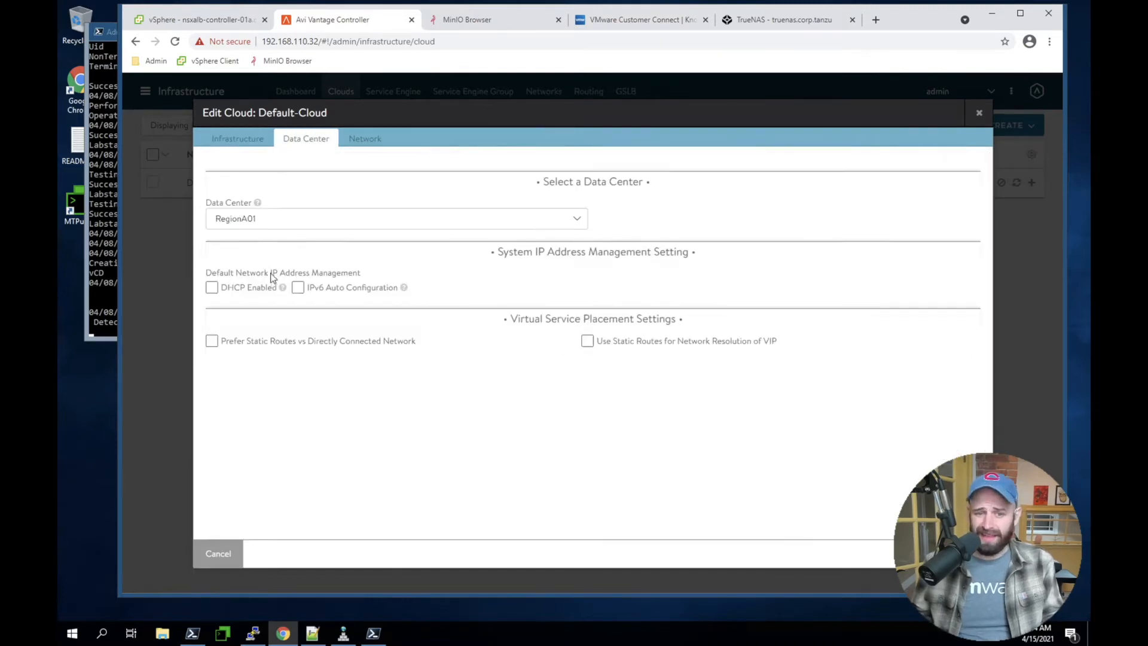
pyautogui.click(212, 288)
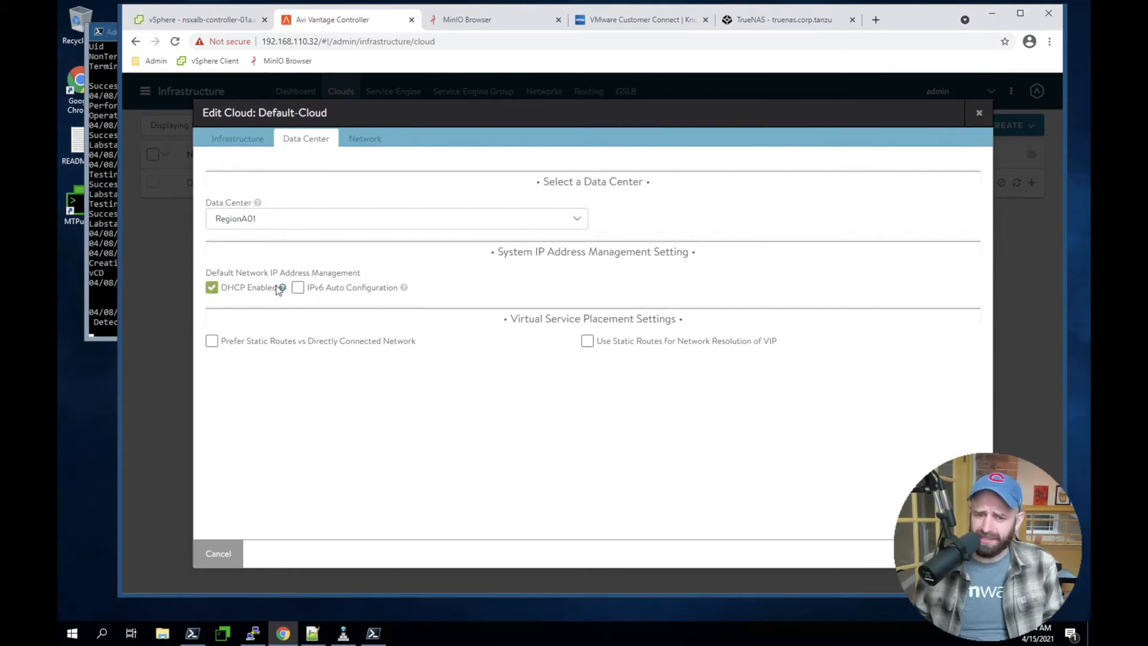
pyautogui.click(967, 554)
pyautogui.click(968, 553)
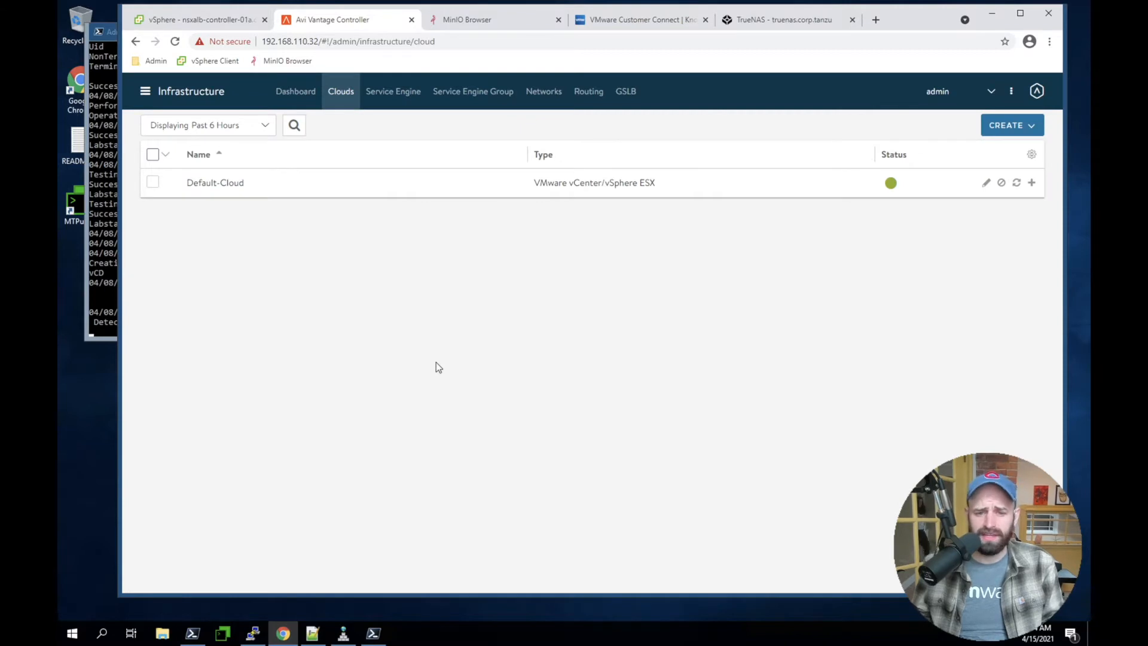
# Open the Default-Group service engine group and review its basic settings for high availability, capacity, memory and license
pyautogui.click(469, 102)
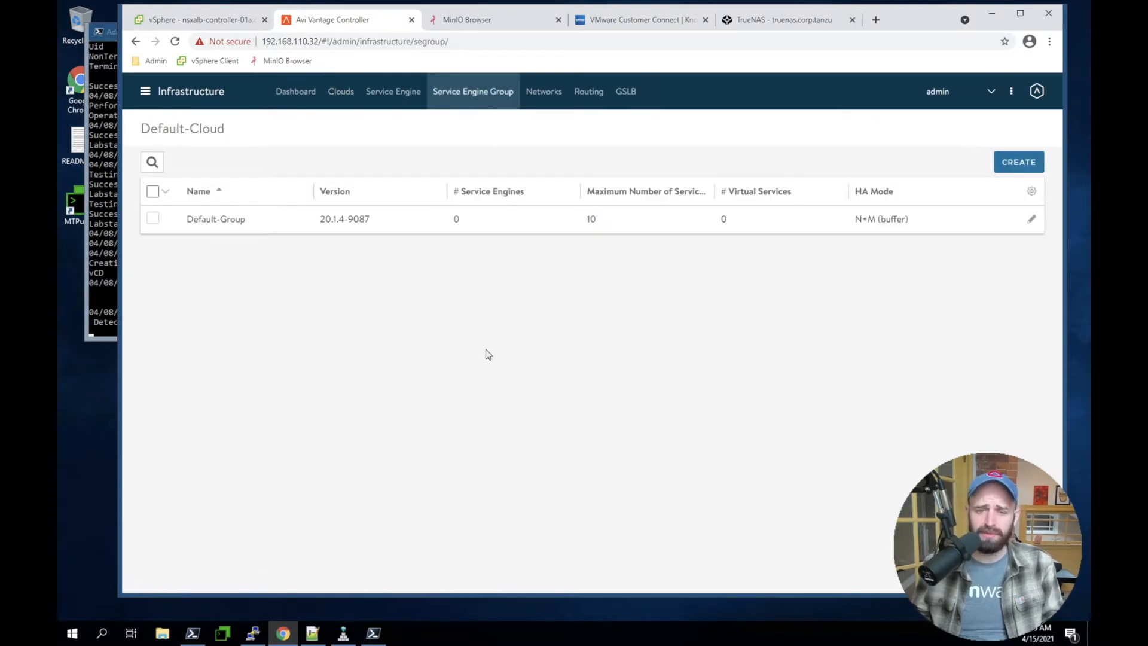
pyautogui.click(1032, 220)
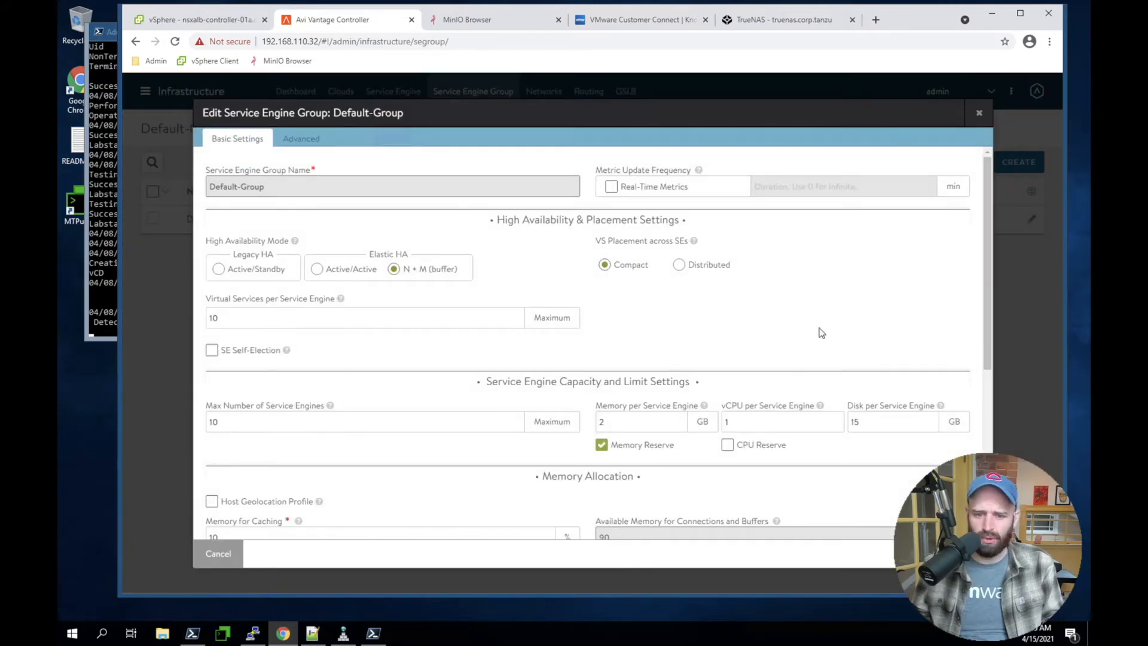
pyautogui.scroll(-1, 818, 332)
pyautogui.scroll(-5, 687, 285)
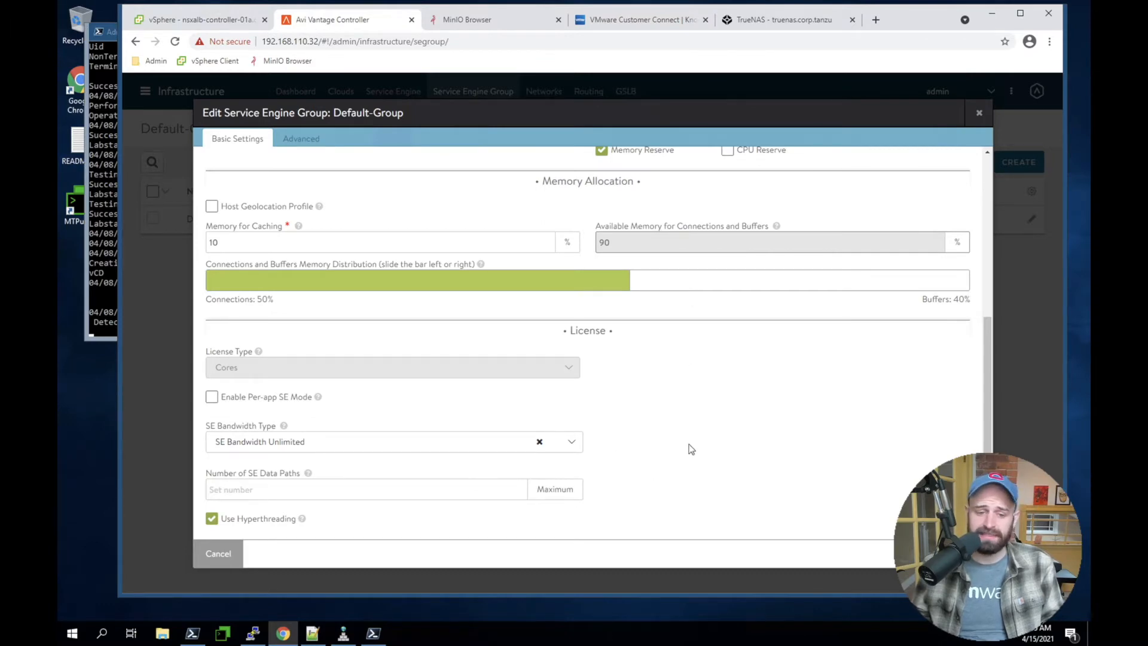
pyautogui.scroll(5, 725, 461)
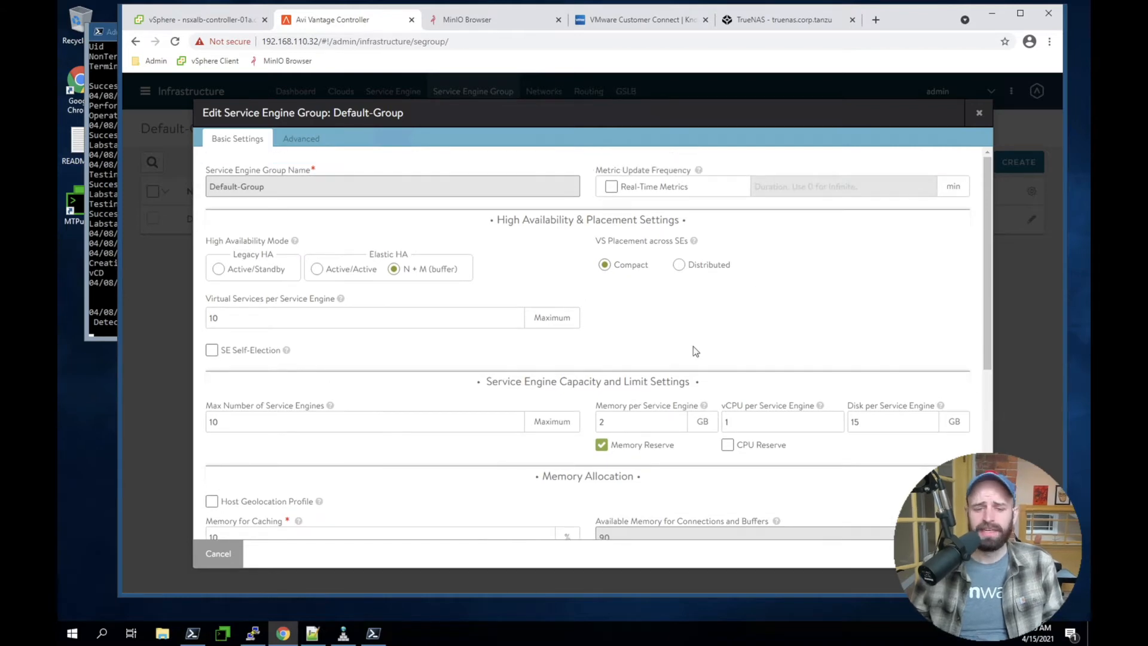
# Compare the other high availability modes, set Default-Group to Elastic HA N + M (buffer), and save the group
pyautogui.click(258, 278)
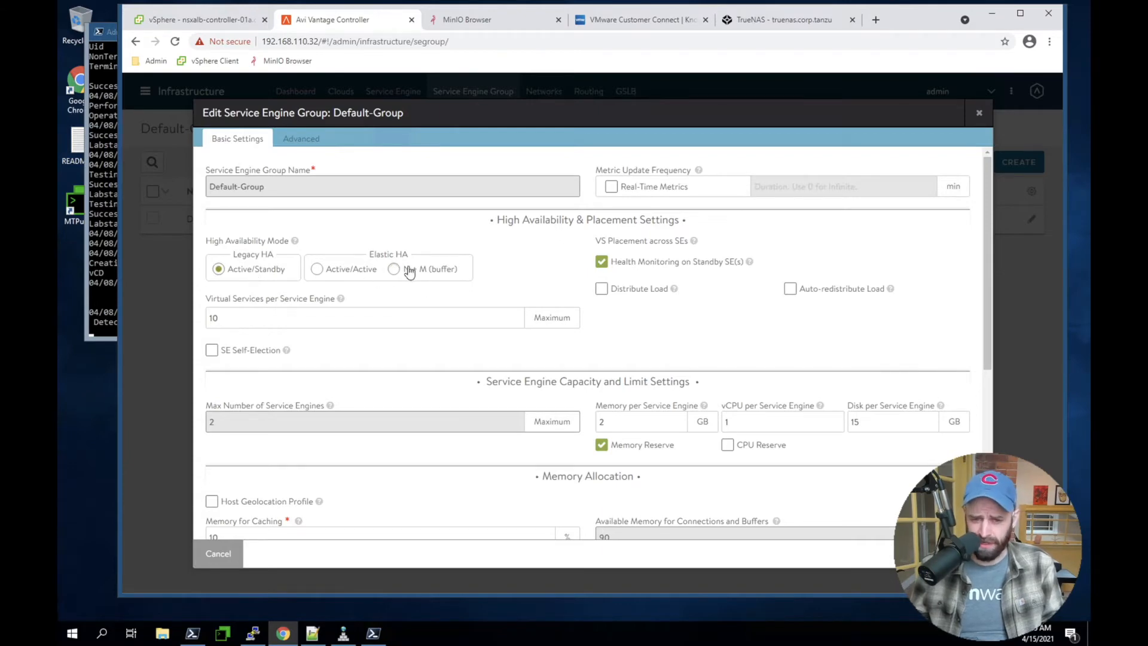
pyautogui.click(349, 272)
pyautogui.click(394, 270)
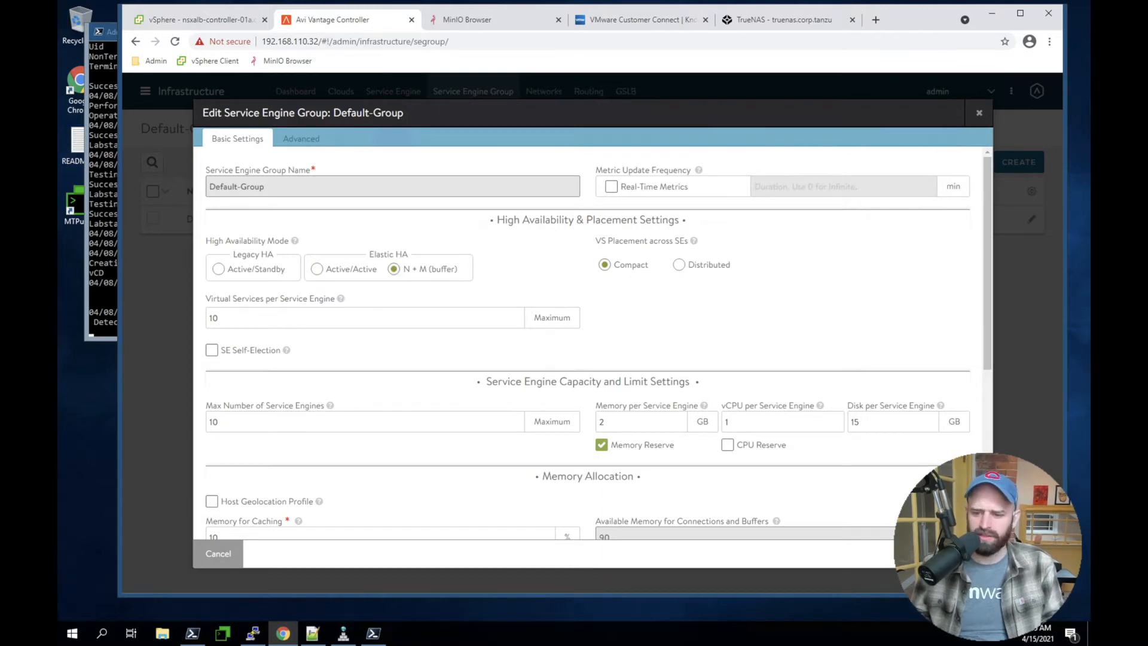
pyautogui.click(951, 553)
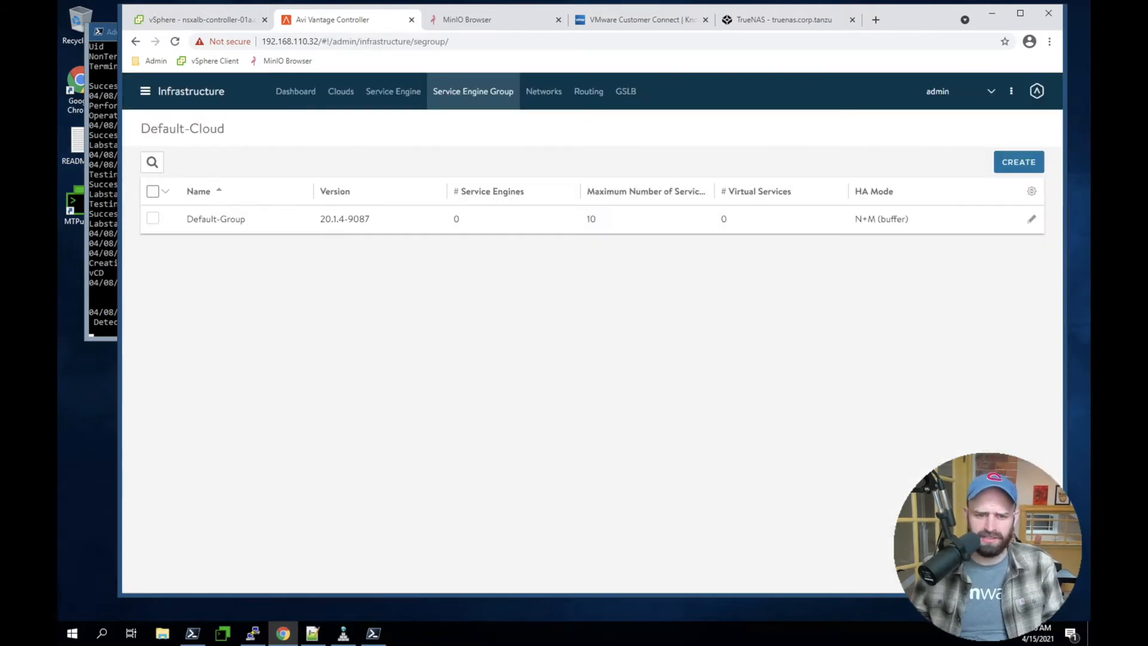
# Examine the Basic, Essentials and Enterprise options in the administration licensing settings, reselect Enterprise, and close without saving
pyautogui.click(155, 90)
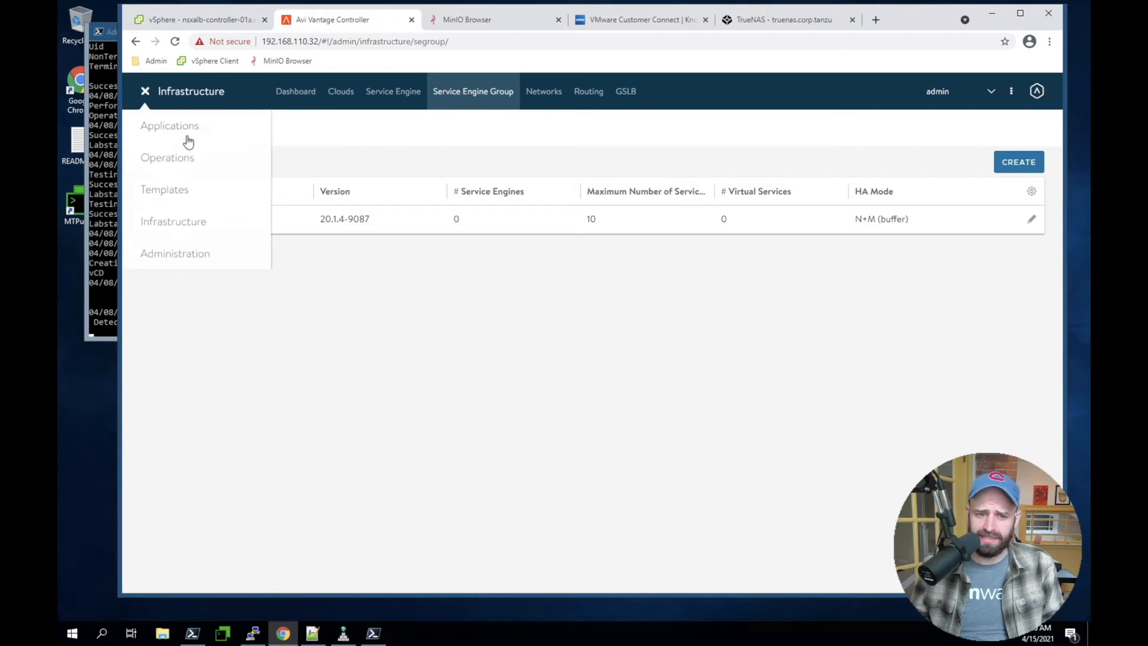
pyautogui.click(153, 251)
pyautogui.click(361, 93)
pyautogui.click(345, 93)
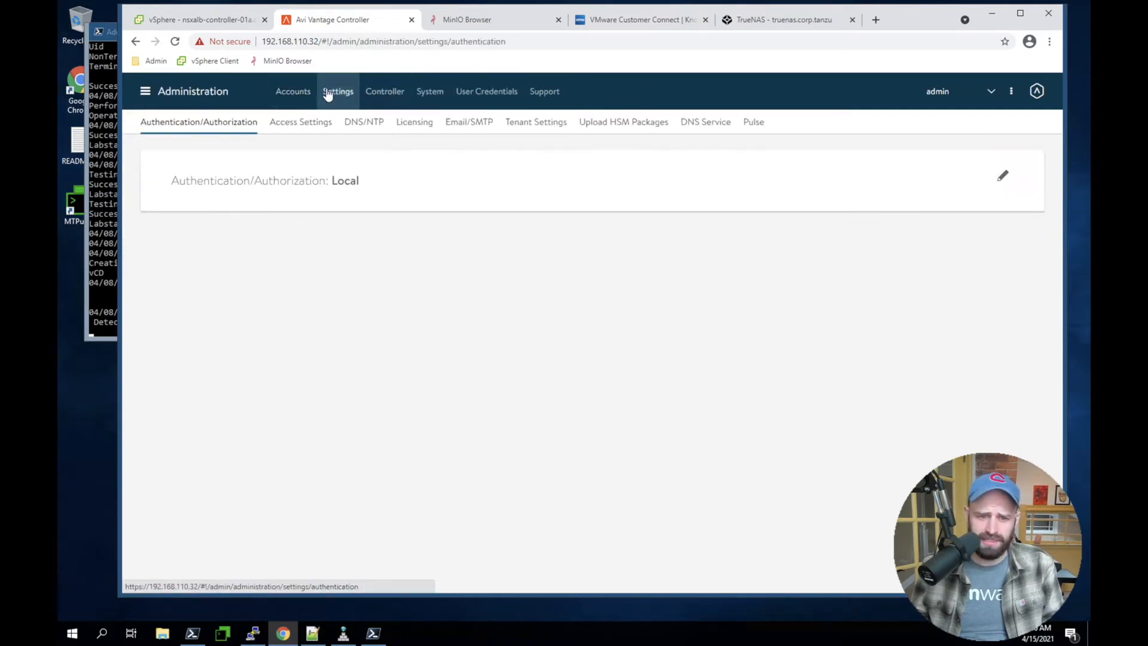
pyautogui.click(416, 121)
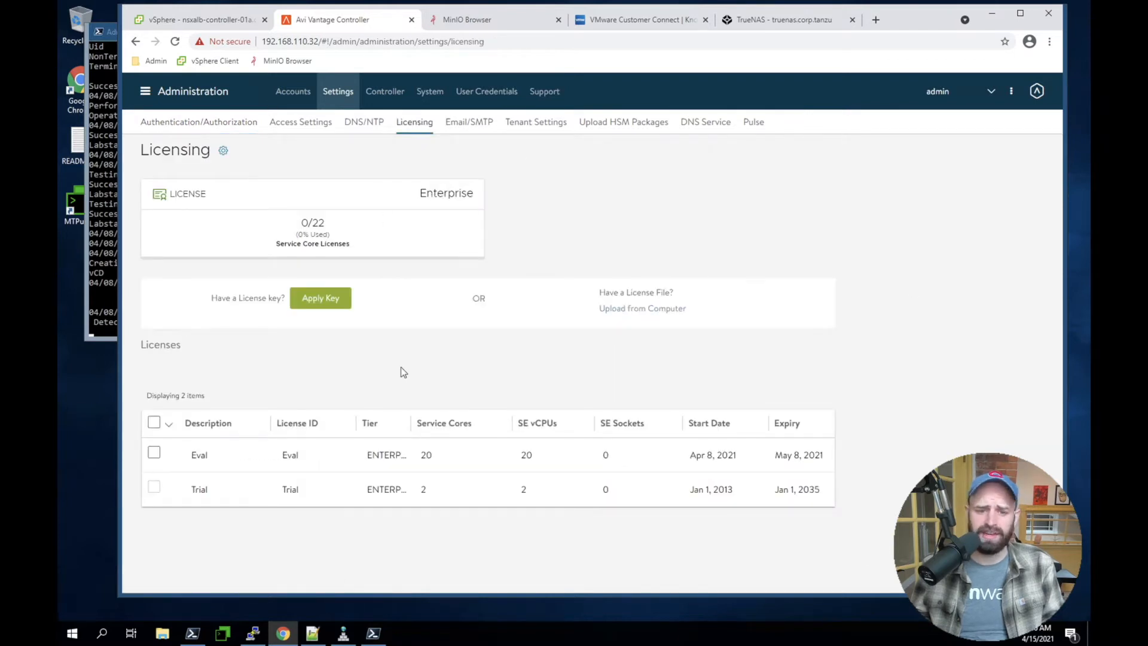
pyautogui.click(223, 153)
pyautogui.click(333, 289)
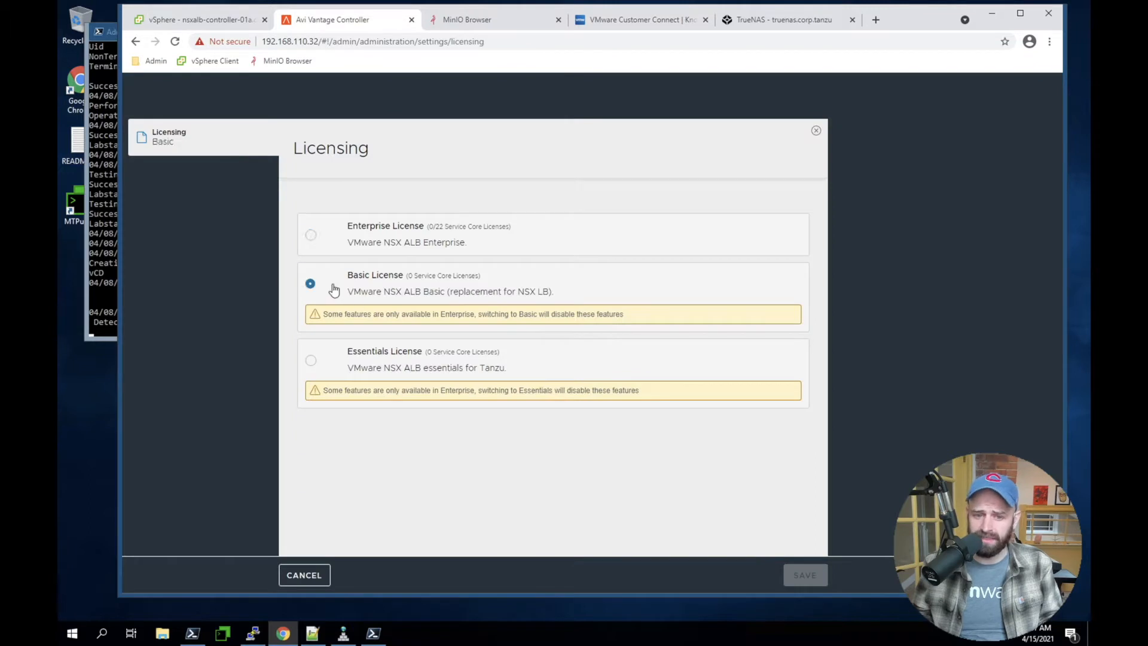
pyautogui.click(353, 370)
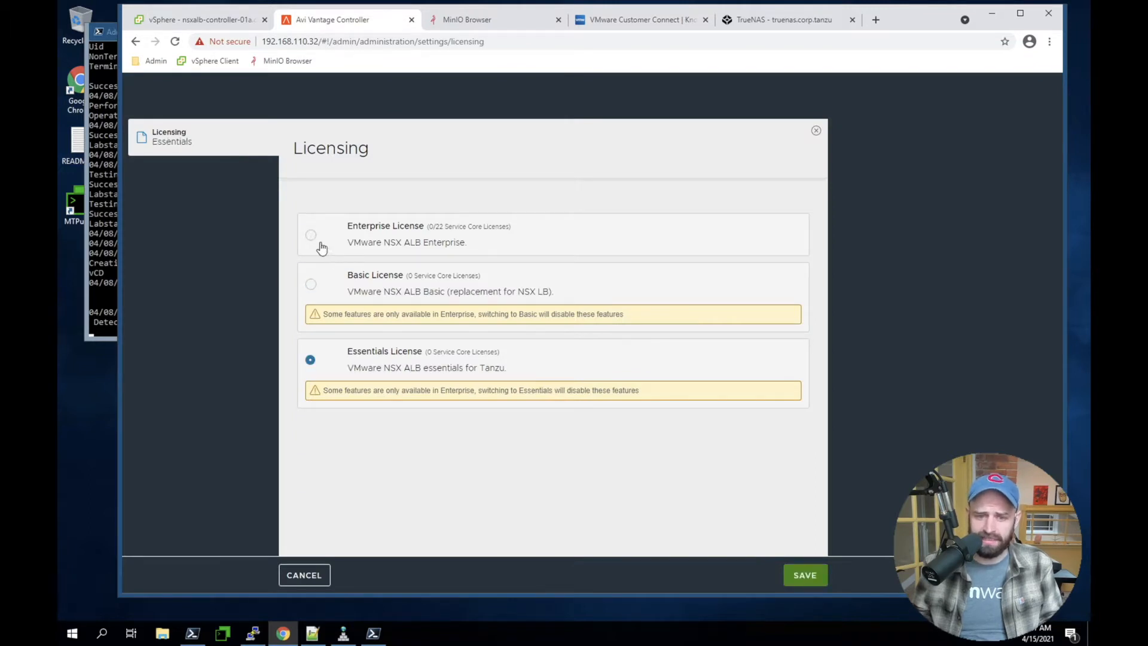
pyautogui.click(321, 245)
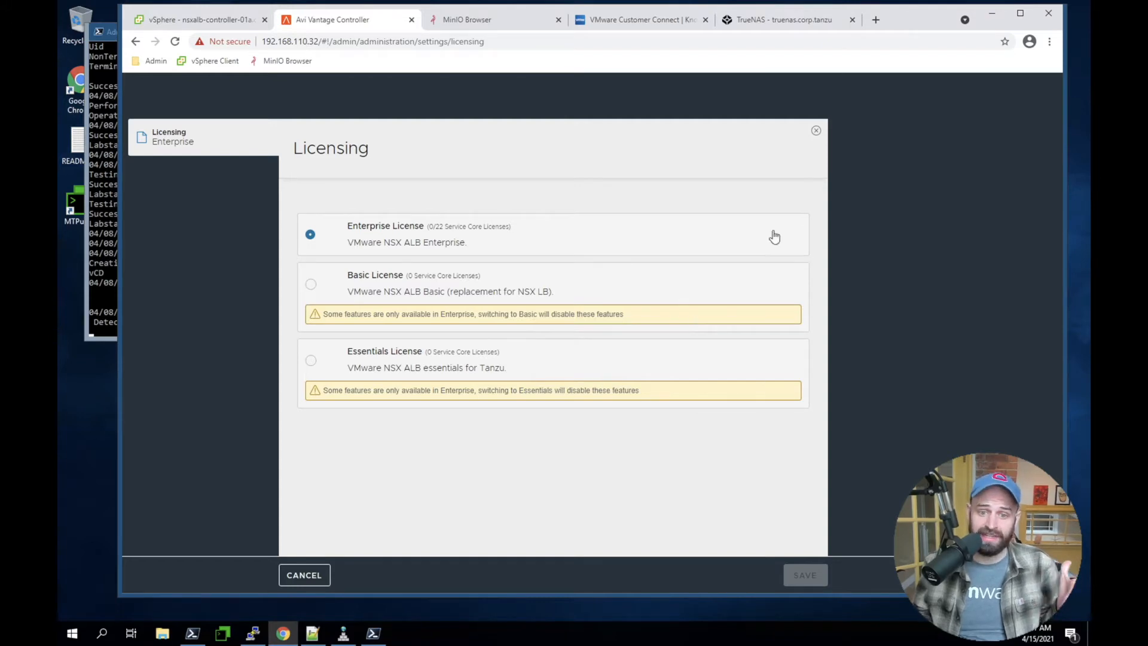
pyautogui.click(817, 131)
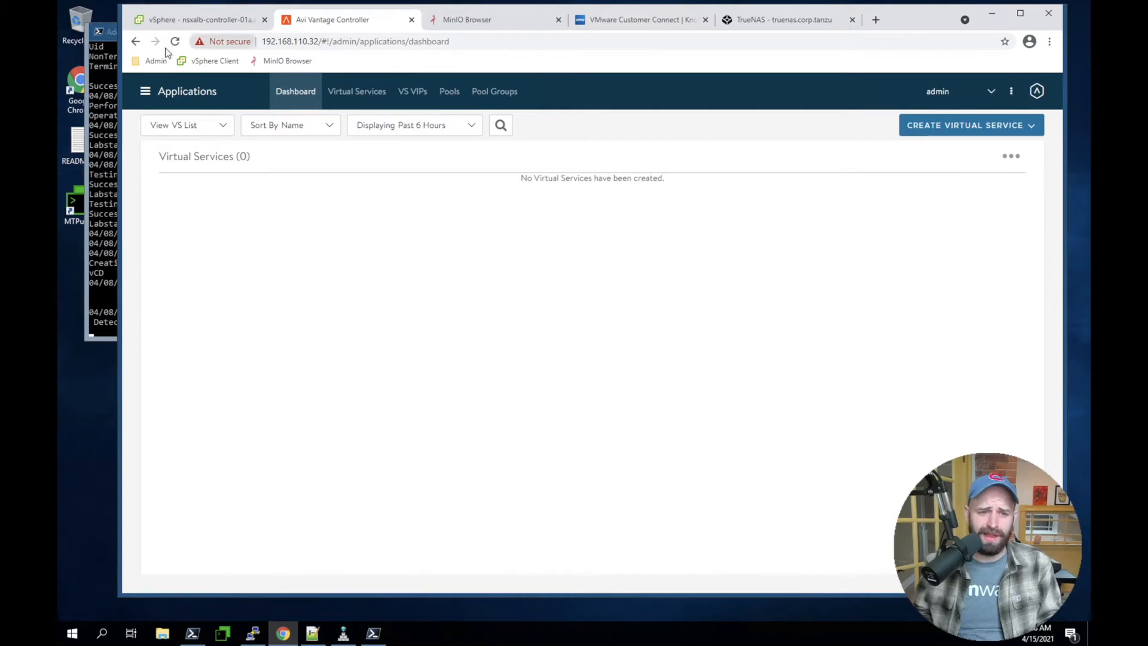
# Start a new self-signed controller certificate in the security templates and name it nsxalb-controller-01a.corp.tanzu
pyautogui.click(163, 96)
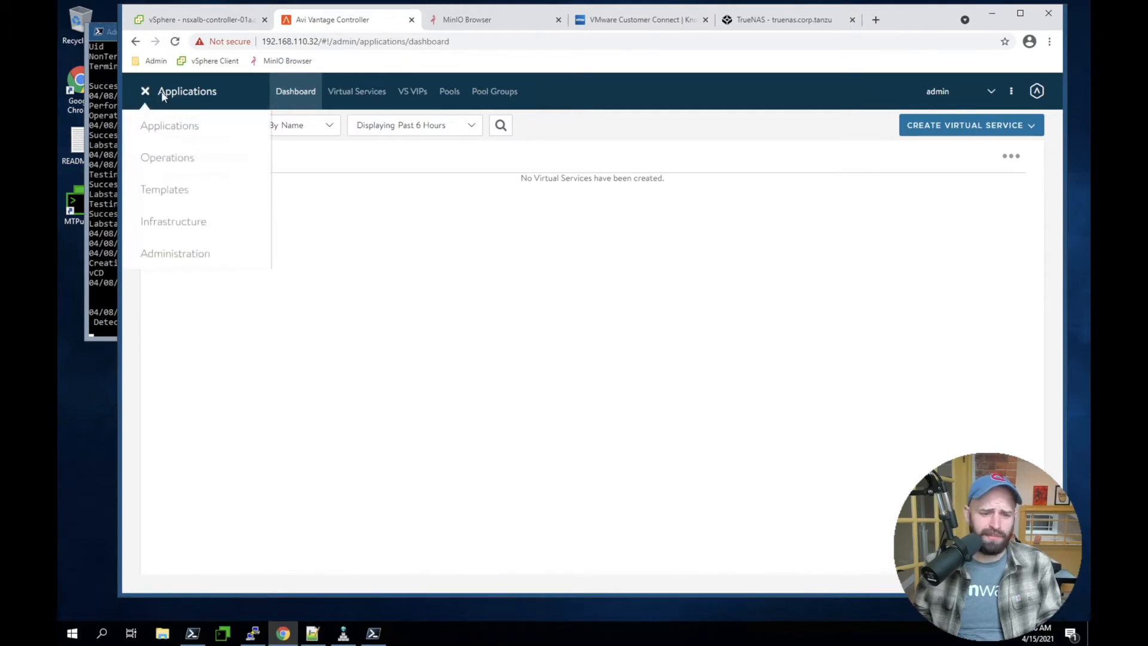
pyautogui.click(183, 190)
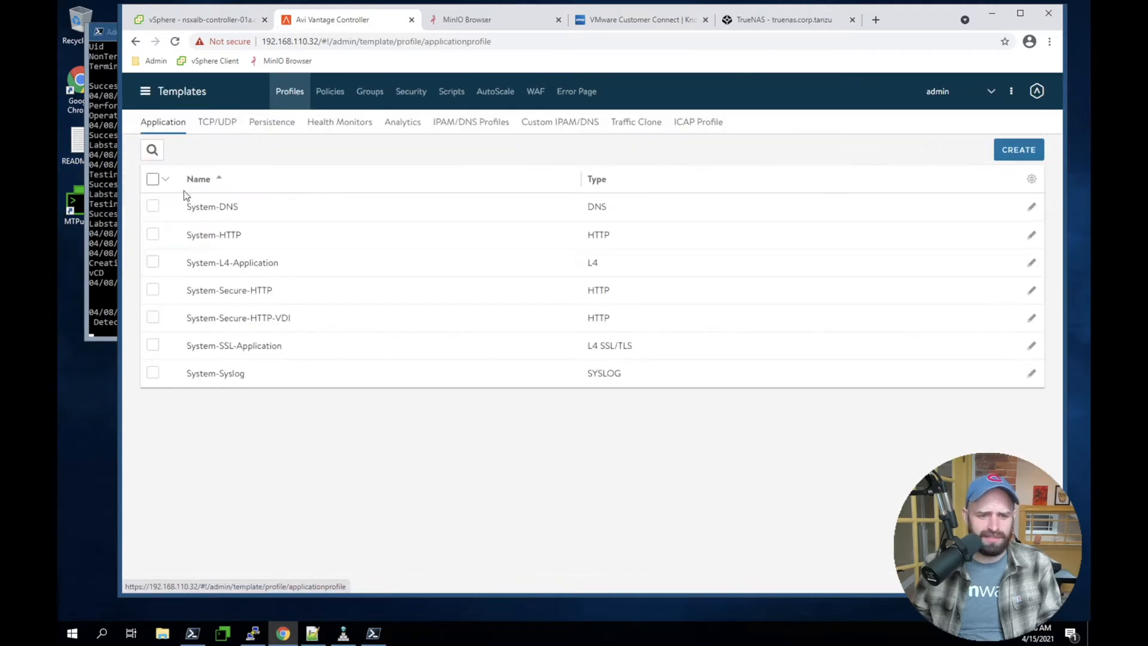
pyautogui.click(416, 93)
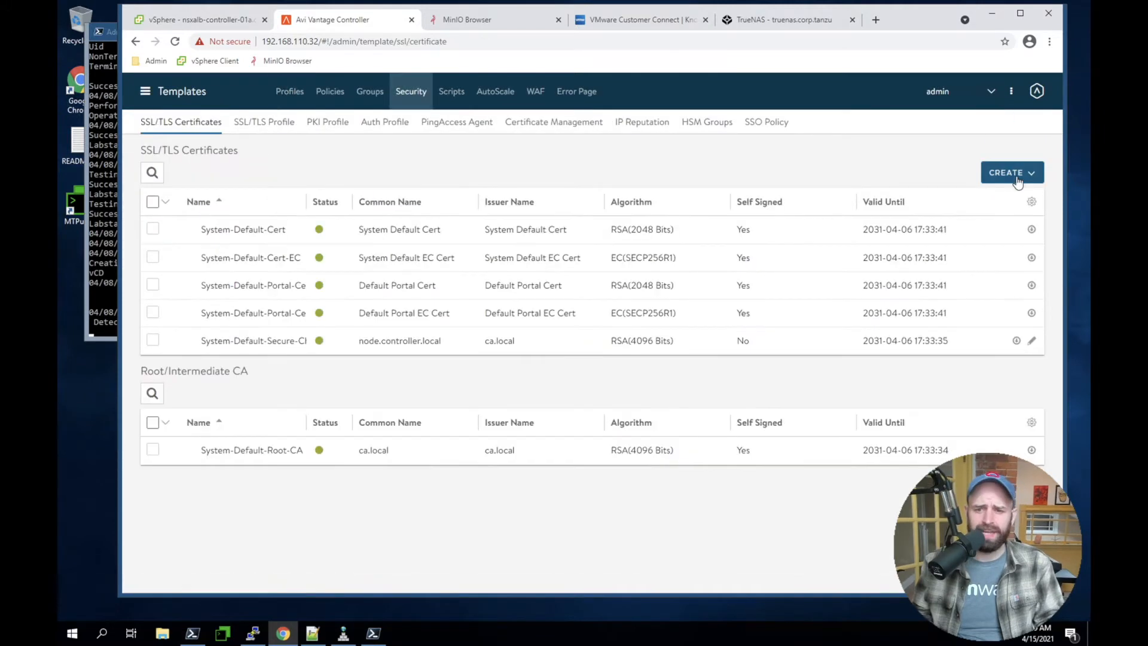
pyautogui.click(1017, 175)
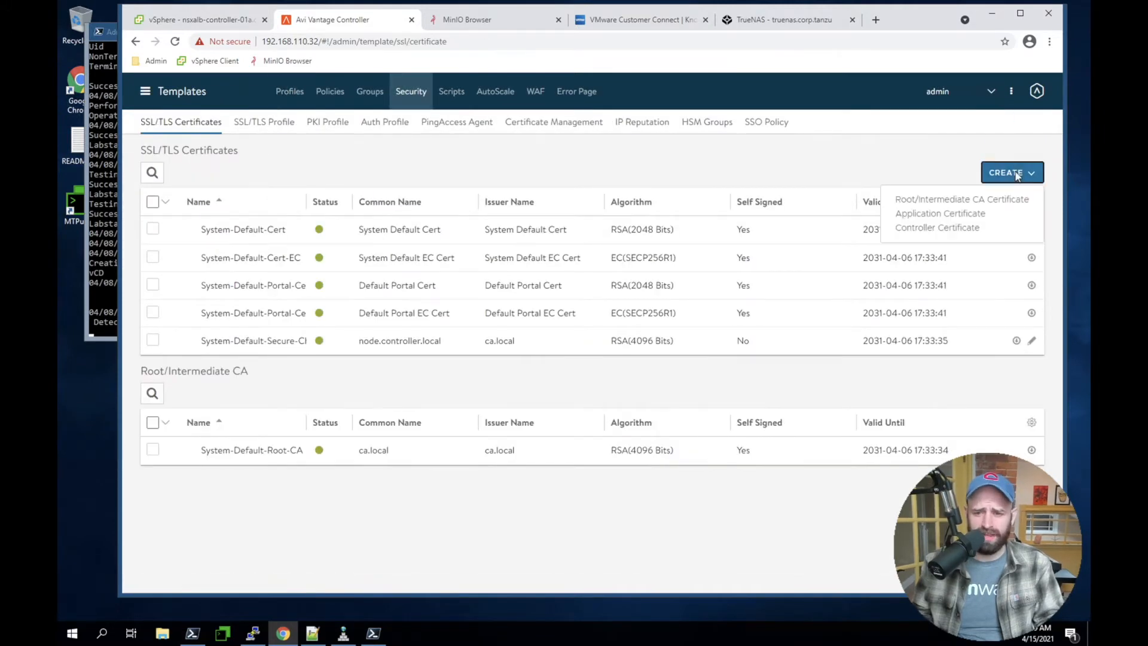
pyautogui.click(950, 228)
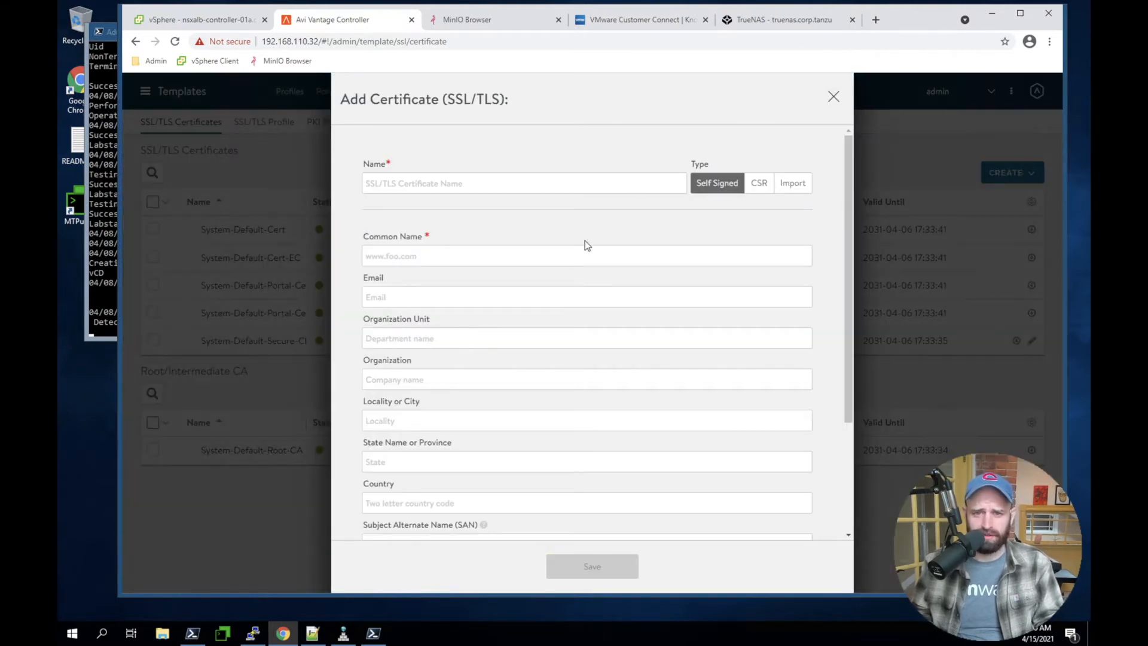
pyautogui.write('nsxalb-controller-01a.corp.tanzu')
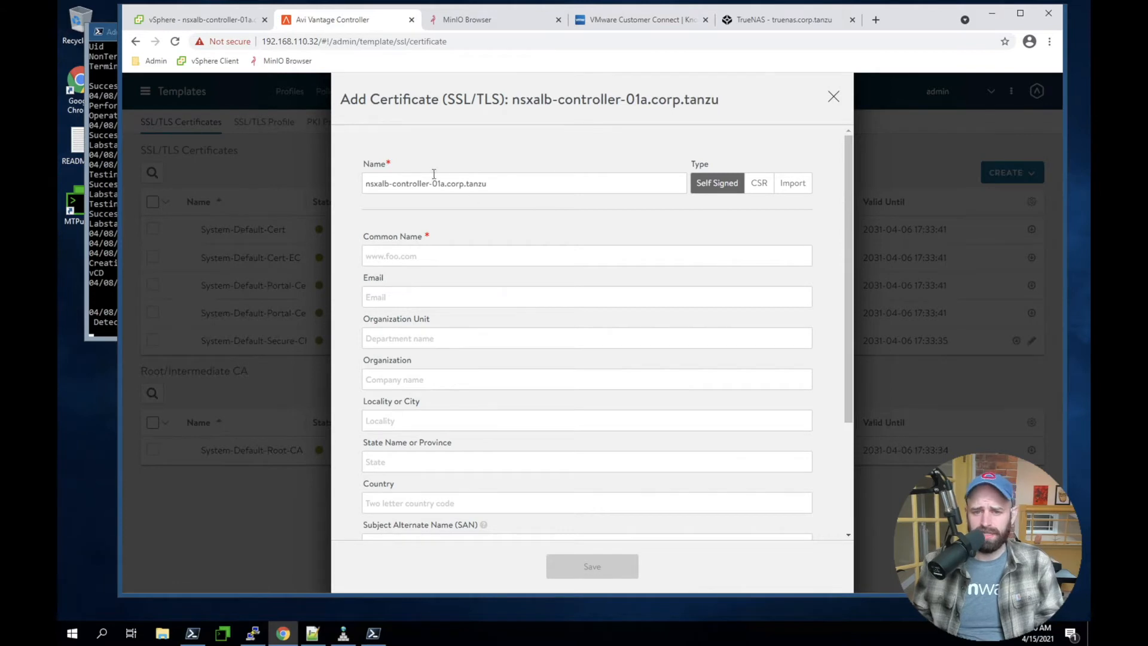
# Set the certificate's common name and subject alternate name to nsxalb-controller-01a.corp.tanzu
pyautogui.moveTo(498, 184); pyautogui.dragTo(296, 185)
pyautogui.hotkey('ctrl', 'c')
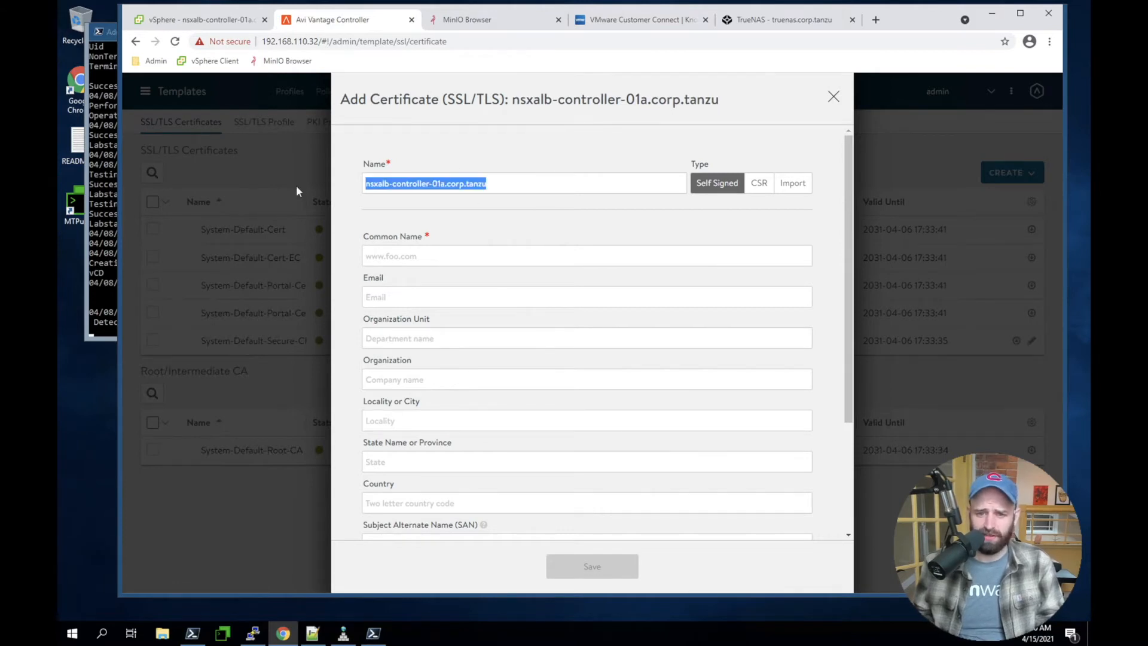
pyautogui.click(409, 256)
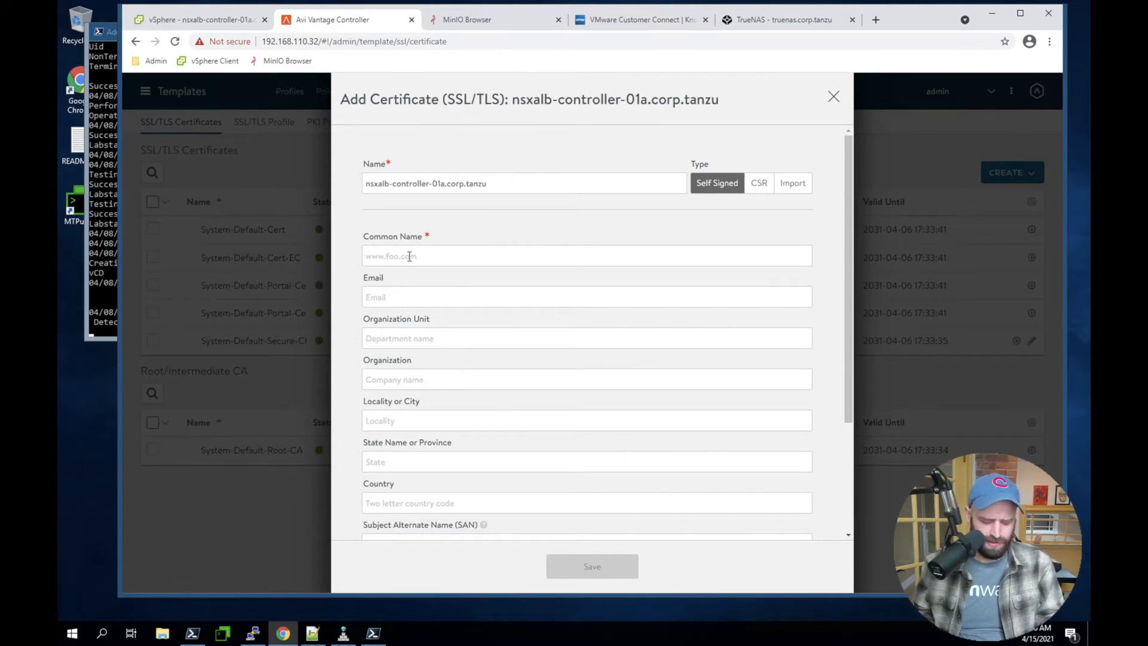
pyautogui.hotkey('ctrl', 'v')
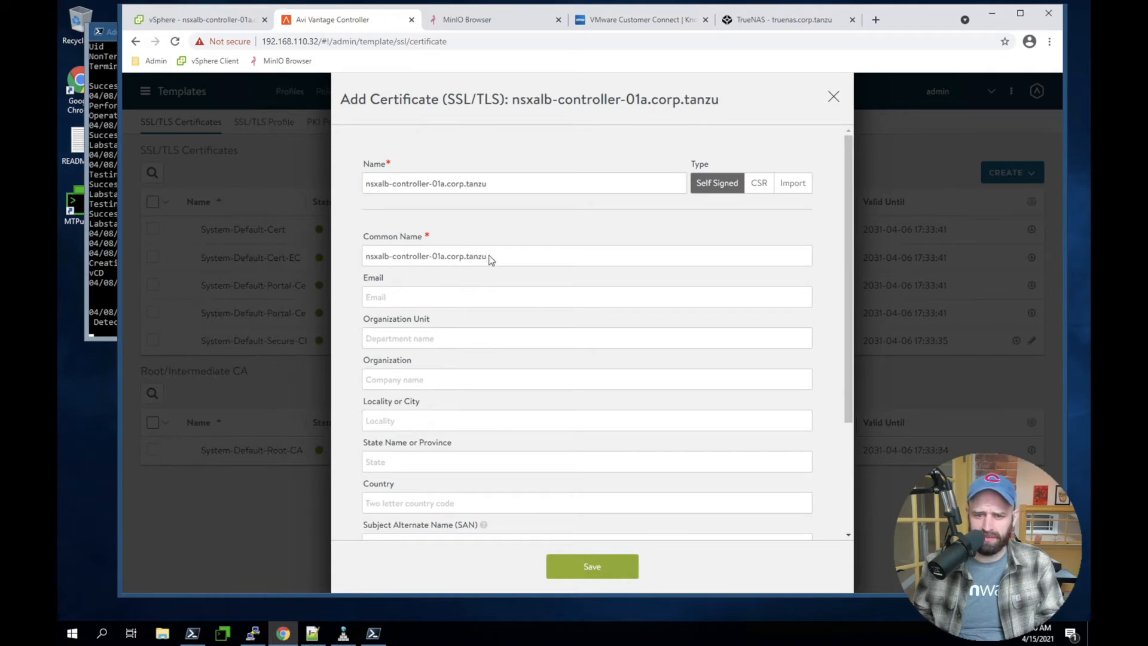
pyautogui.scroll(-2, 537, 370)
pyautogui.click(448, 430)
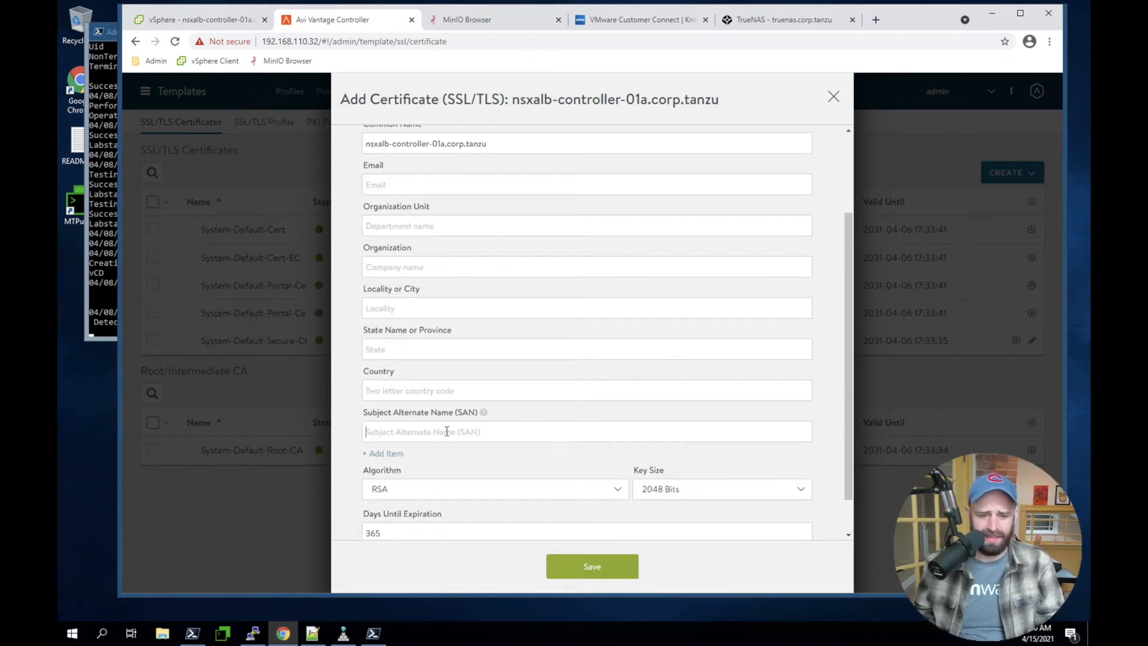
pyautogui.hotkey('ctrl', 'v')
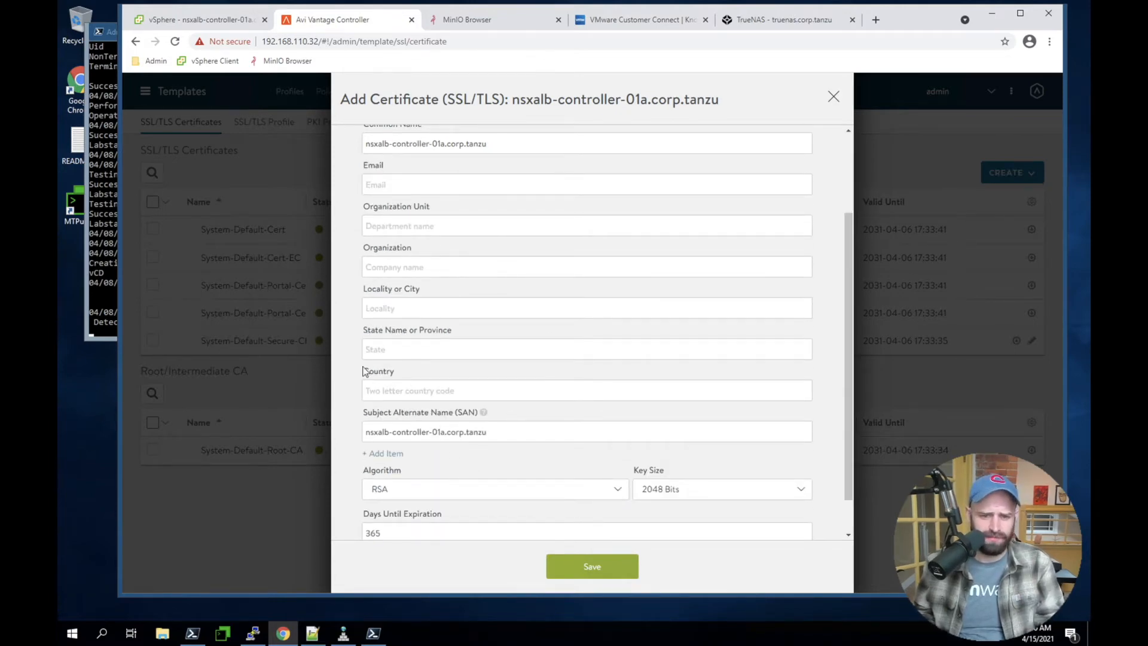
# Check that the name, common name and subject alternate name match, and save the self-signed certificate
pyautogui.scroll(2, 500, 256)
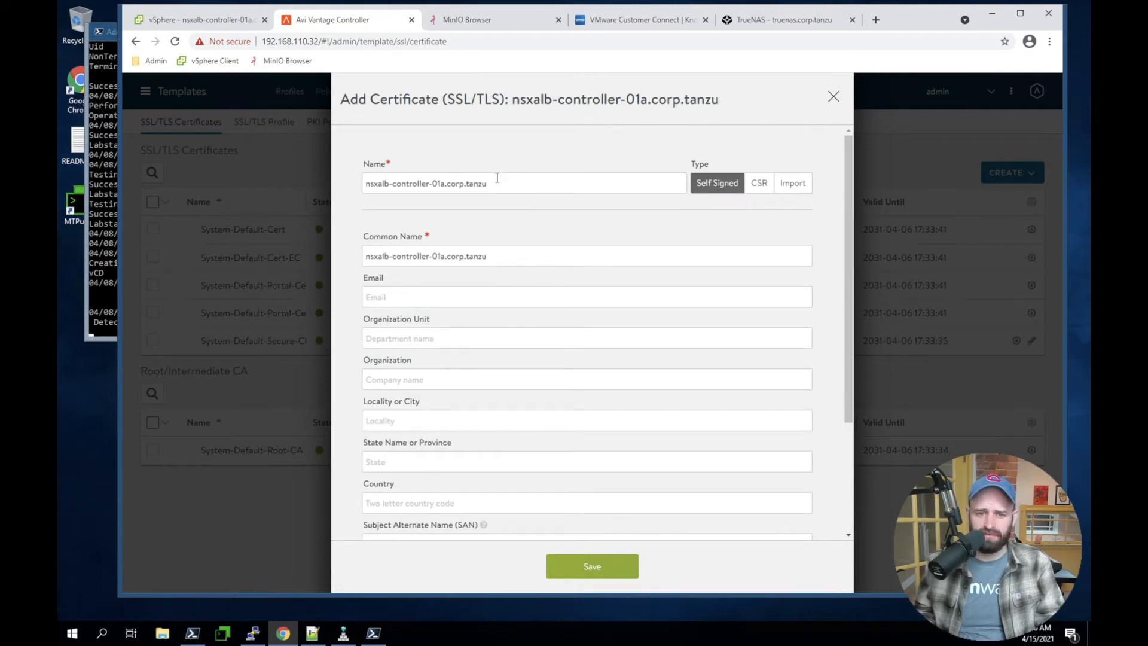
pyautogui.tripleClick(497, 182)
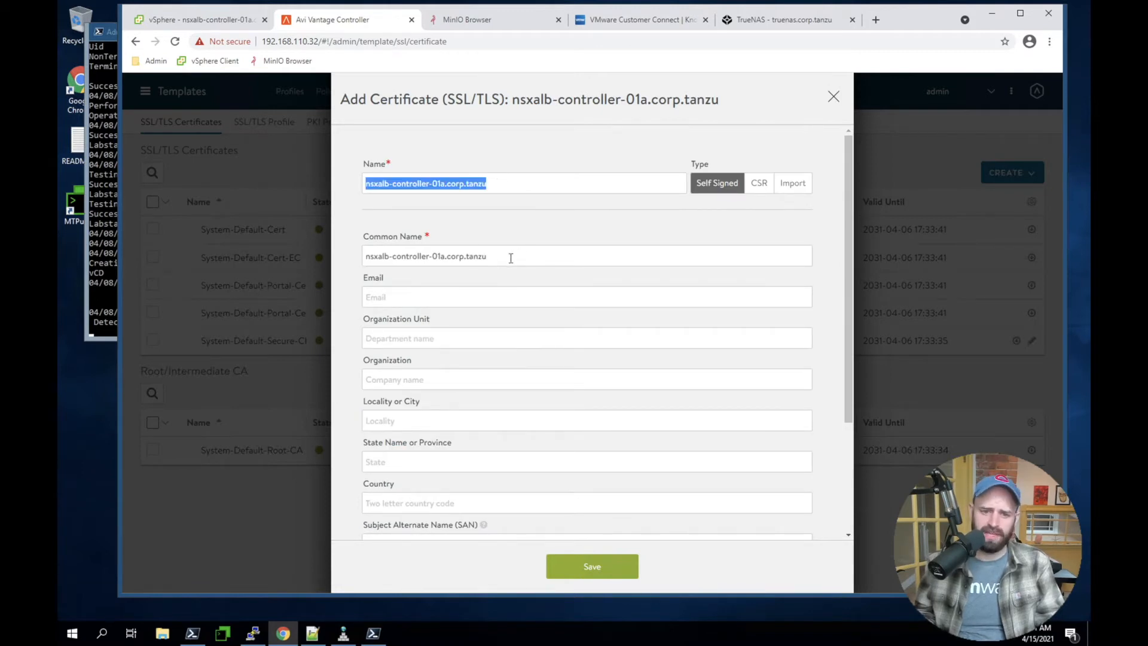
pyautogui.moveTo(511, 259); pyautogui.dragTo(342, 250)
pyautogui.scroll(-3, 692, 384)
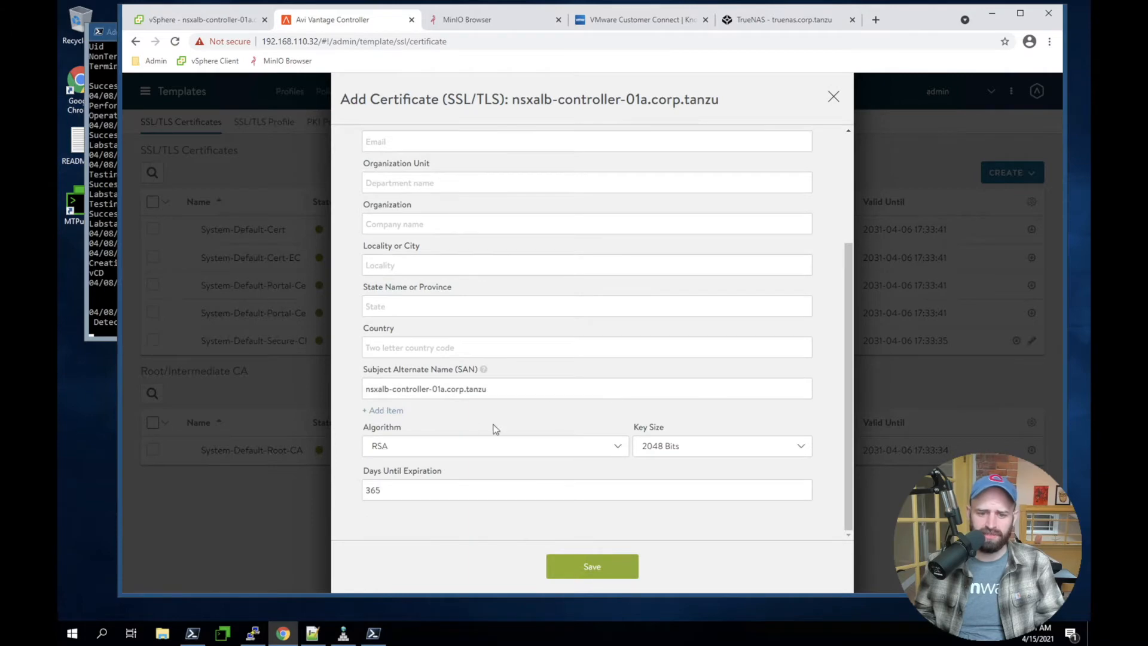
pyautogui.moveTo(508, 390); pyautogui.dragTo(306, 389)
pyautogui.click(604, 565)
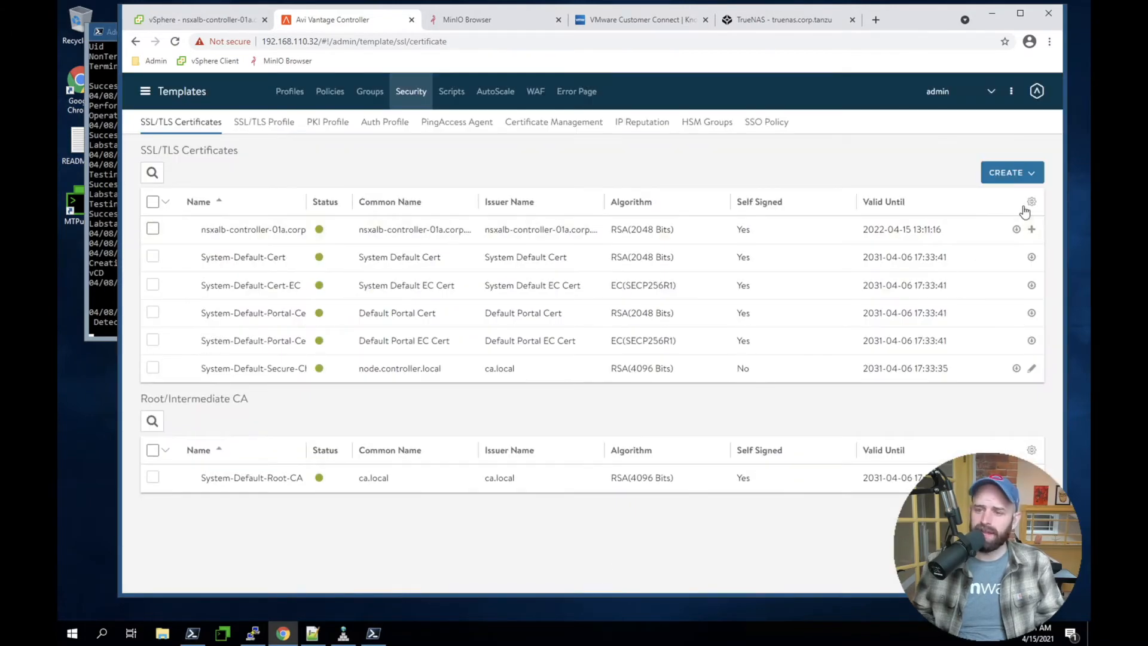
# Export the nsxalb-controller-01a.corp.tanzu certificate and paste its certificate text under the Avi Controller heading in the Notepad++ note "new 5"
pyautogui.click(1017, 230)
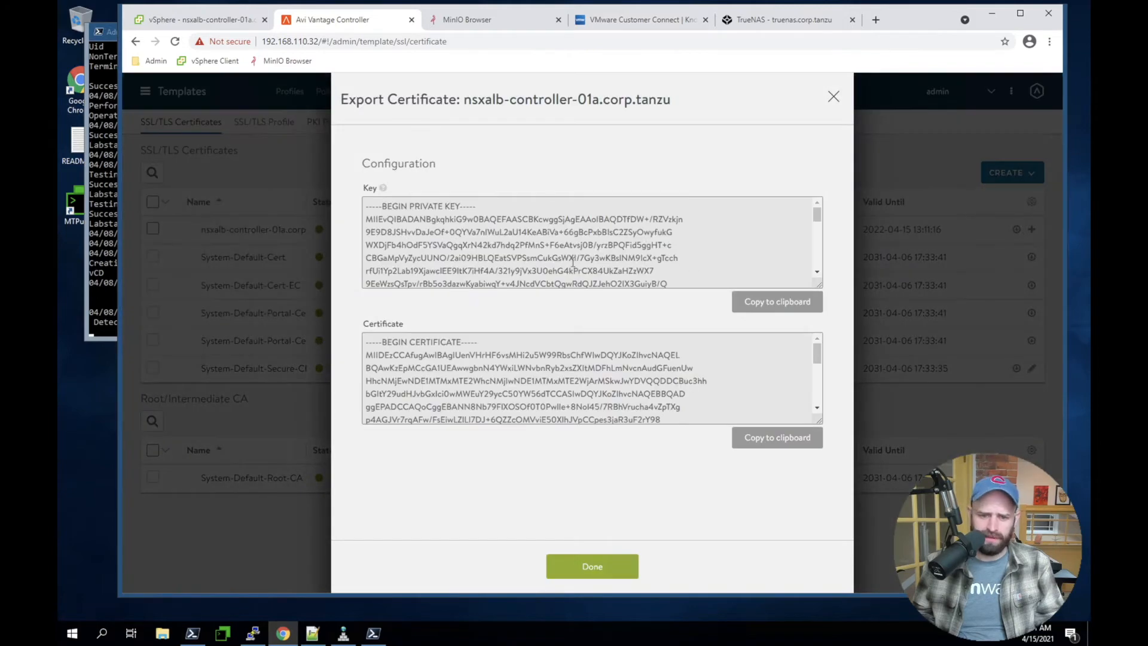
pyautogui.click(750, 440)
pyautogui.click(311, 635)
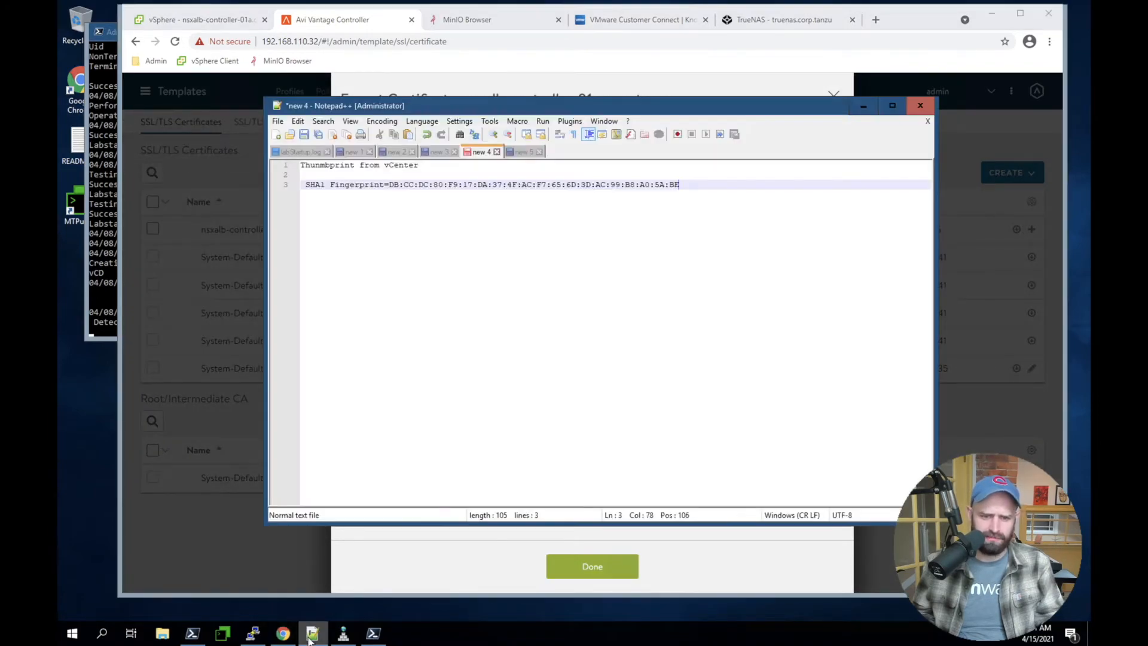
pyautogui.click(524, 152)
pyautogui.press('Return')
pyautogui.press('Return')
pyautogui.write('-----BEGIN CERTIFICATE----- MIIDEzCCAfugAwIBAgIUenVHrHF6vsMHi2u5W99RbsChfWIwDQYJKoZIhvcNAQEL BQAwKzEpMCcGA1UEAwwgbnN4YWxiLWNvbnRyb2xsZXItMDFhLmNvcnAudGFuenUw HhcNMjEwNDE1MTMxMTE2WhcNMjIwNDE1MTMxMTE2WjArMSkwJwYDVQQDDCBuc3hh bGItY29udHJvbGxlci0wMWEuY29ycC50YW56dTCCASIwDQYJKoZIhvcNAQEBBQAD ggEPADCCAQoCggEBANN8Nb79F1XOSOf0TOPwlIe+8Nol45/7RBhVrucha4vZpTXg p4AGJVr7rqAFw/FsEiwLZ1LI7DJ+6QZZcOMVviE50X1hJVpCCpes3jaR3uF2rY98 ydL4Xp4C2+yPQH/KvME9AWJ3mCAdP5wIEZoy1XJnJxRQ07/ZqLT0cEtARq1JU9Ky YK6QaxZcj/sbLfAoGyU0z0hxf6BNxyGt9SLVinYtpvX1eNrByUQT2W0ruId/gD/f bXL2NXHdTR6EbiQ+sJfzhSRlodnNZfv0R5bOxCxOm/+sFvmjdlrPArJpuLCpj6/g k1x1UJu1CDBF1A1k16E7Yhfca6LIH9Dqyx8zZnECAwEAAaMvMC0wKwYDVR0RBCQw IoIgbnN4YWxiLWNvbnRyb2xsZXItMDFhLmNvcnAudGFuenUwDQYJKoZIhvcNAQEL BQADggEBAFc5GECR1WokP/Tkv/DQDIyQEQVfS0L71H2GhbgkKt9Sn6Nra8/VQkKb QbhgvpDVpU3ayFAgX+EVpApU1jSLG+3Zmkvv4U0VETHtFGoax6Datjmf0QWWjlaI AksSzNS2APDdkhdx1HyLSVAvpWTe9beIhblVzcVR1kgMWyOQi9PmHk19rSvqAxYf JGXmdEvY046+jA6g+iBjt8GG5I/maa0mAyQe18nvse2dAHnXMoiMW9TWIqnRIMKP Q+nLBczXW3m/UpjrzNsbgf0J034NoeawzG15xQ1BNNC58sFuneN4sbN0VShqC6iD LzmTcxATj5d0DDsMP2Oe+O4K5jMGQ4I= -----END CERTIFICATE-----')
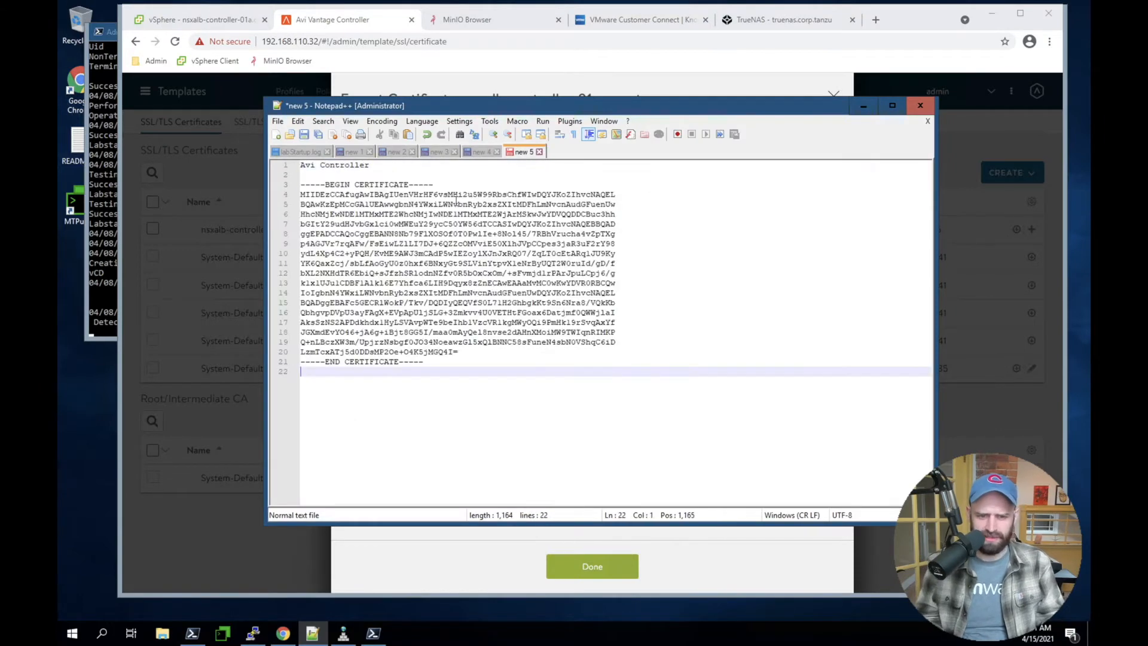
# Return to the Avi controller in Chrome, close the certificate export, and open the system access settings under Administration
pyautogui.click(576, 84)
pyautogui.click(167, 95)
pyautogui.click(164, 91)
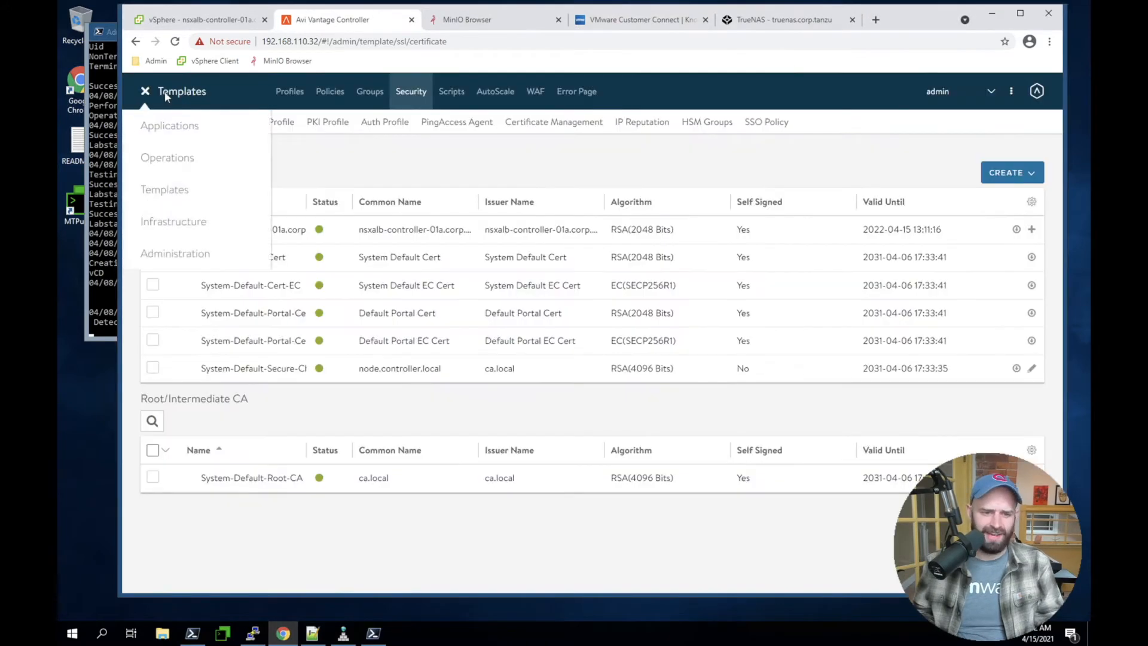
pyautogui.click(162, 250)
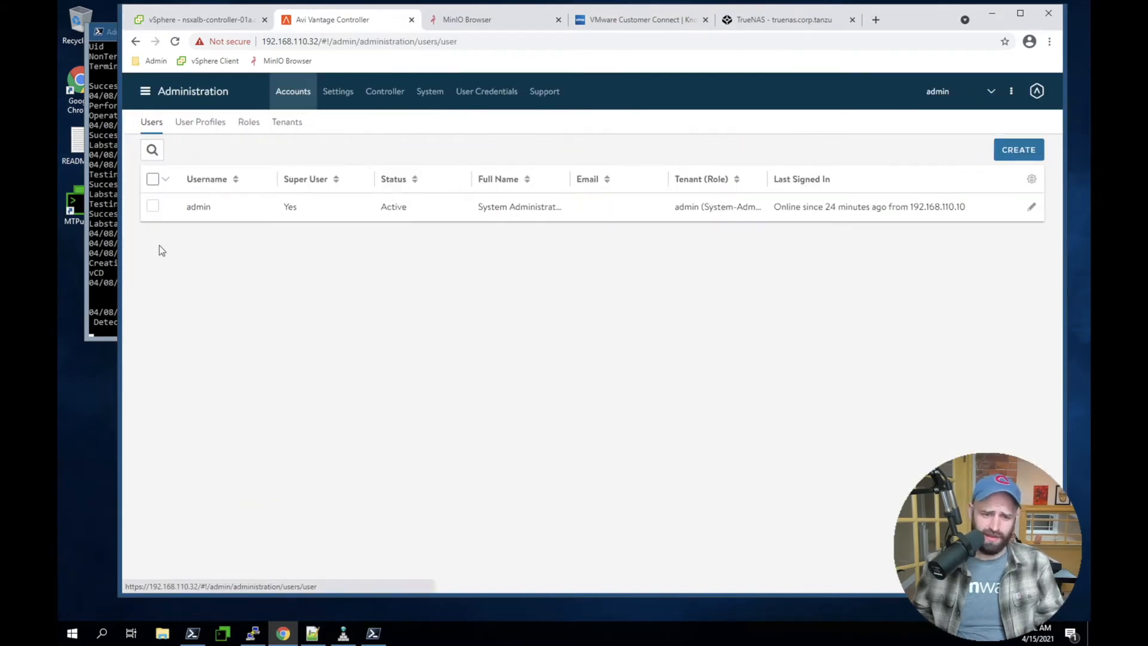
pyautogui.click(337, 92)
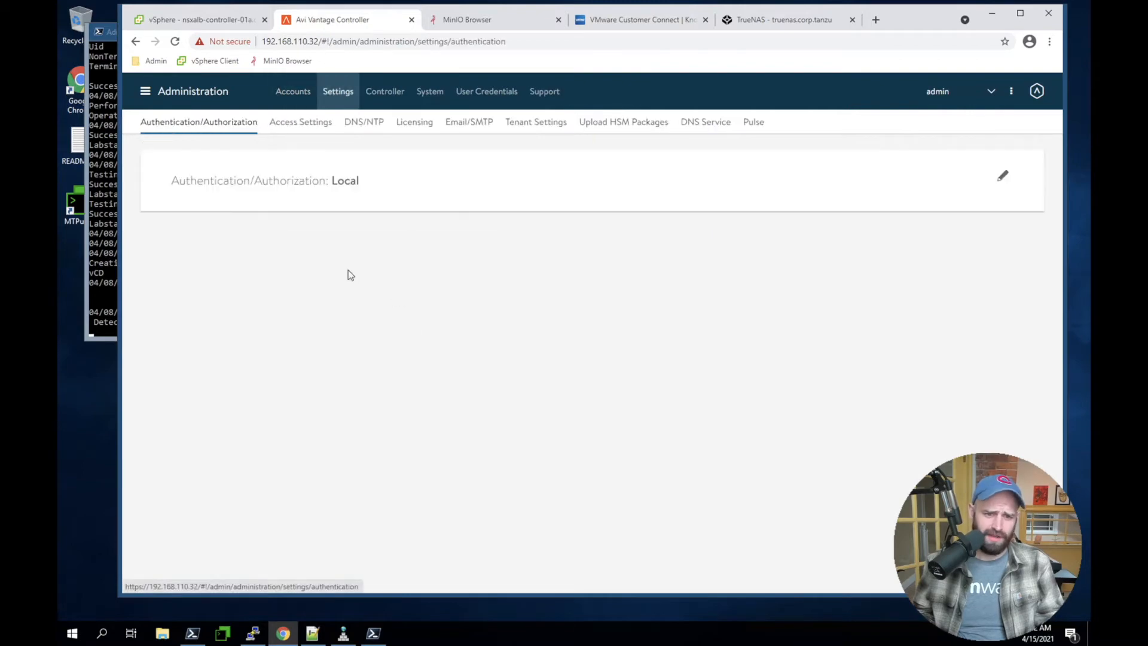
pyautogui.click(324, 123)
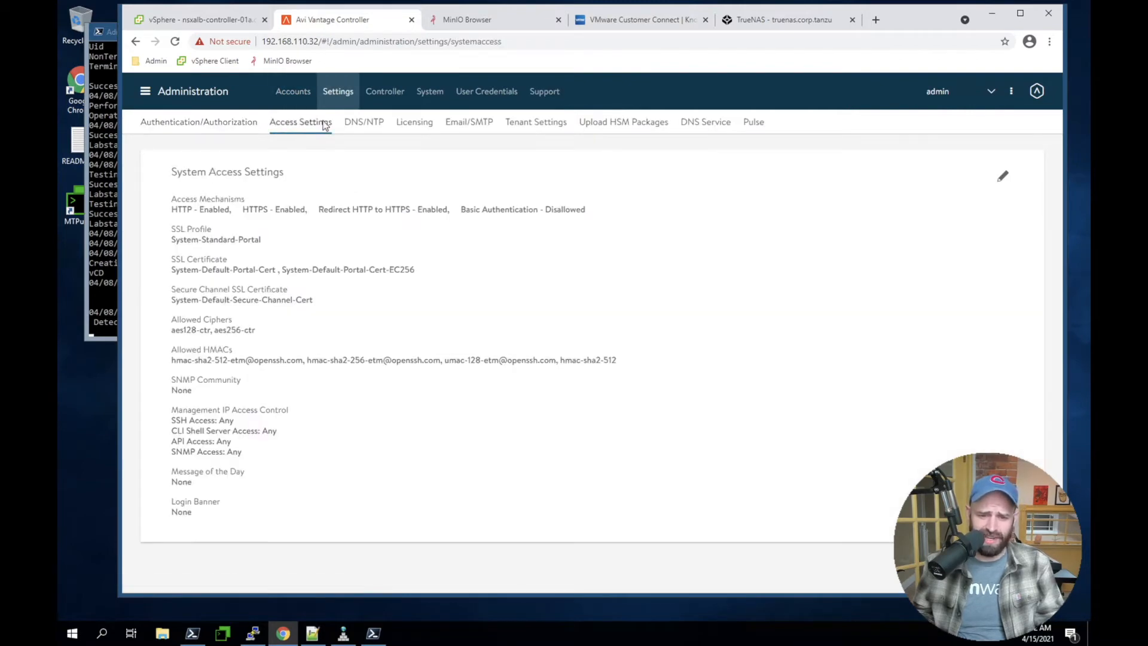
# Replace both default portal SSL/TLS certificates in the system access settings with nsxalb-controller-01a.corp.tanzu and save
pyautogui.click(1002, 176)
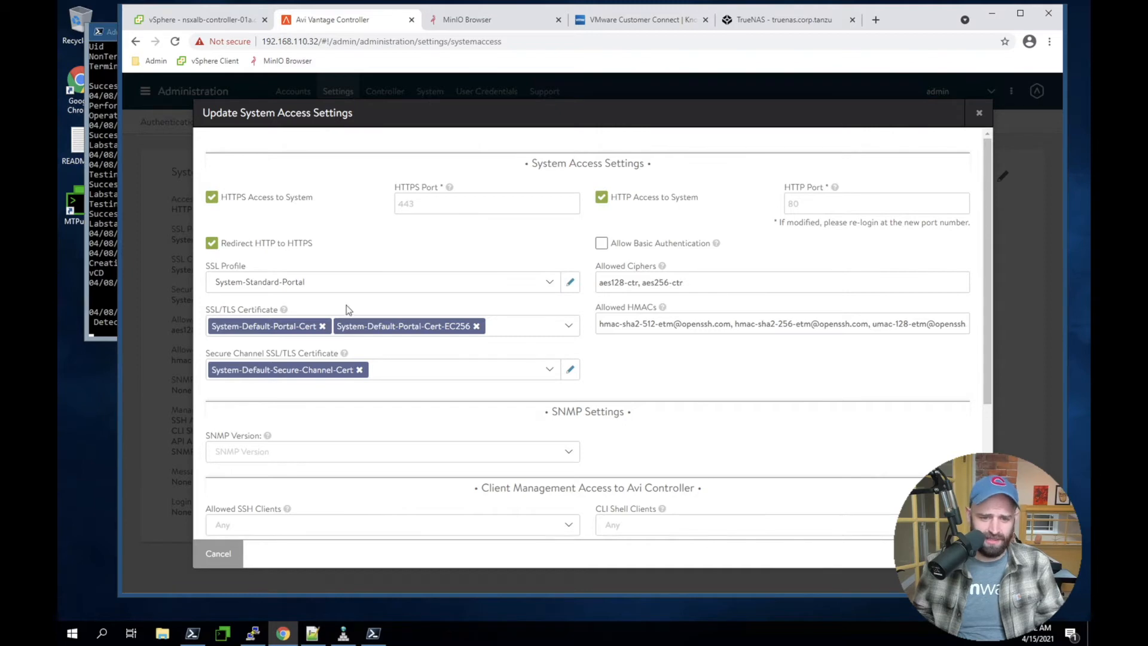
pyautogui.click(323, 327)
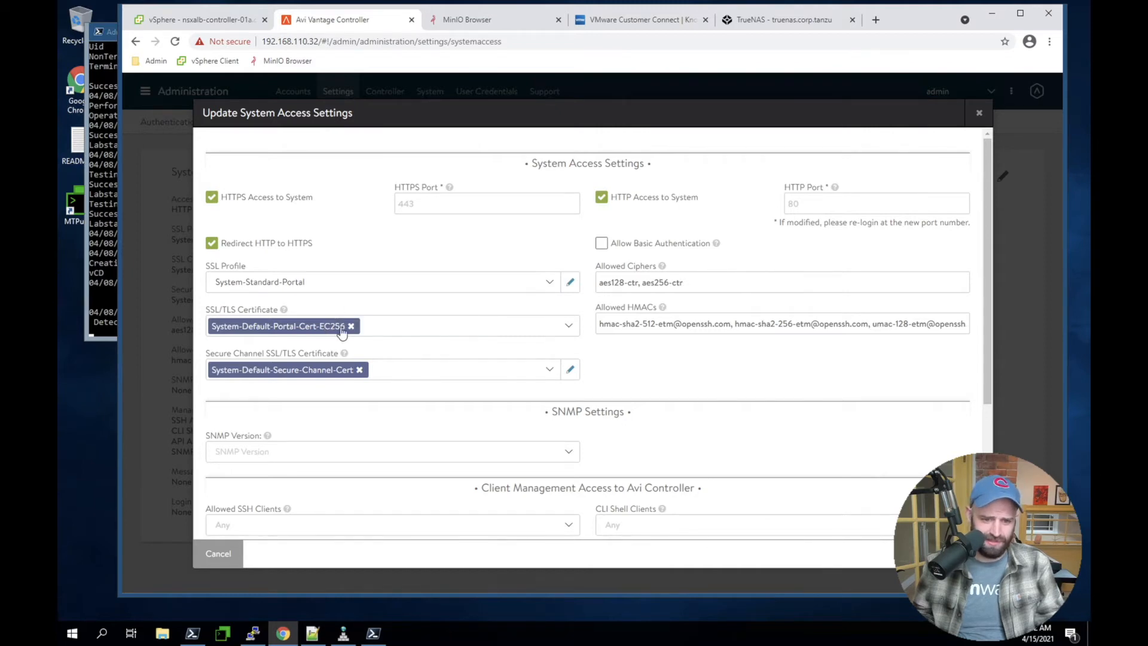
pyautogui.click(352, 326)
pyautogui.click(568, 326)
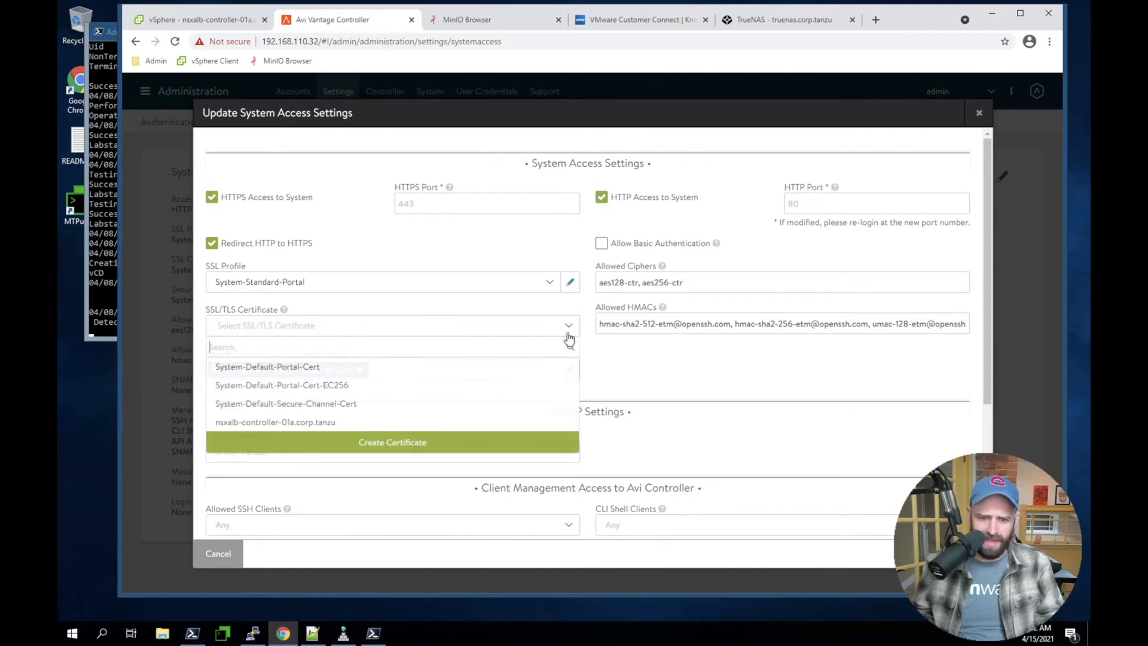
pyautogui.click(246, 422)
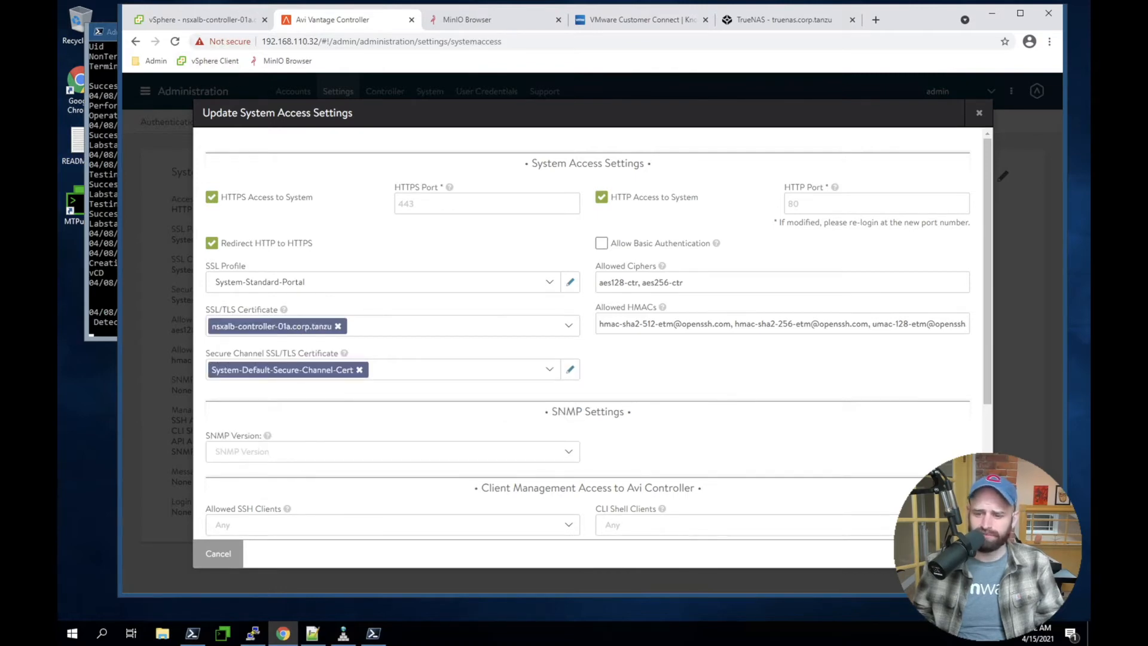
pyautogui.click(967, 553)
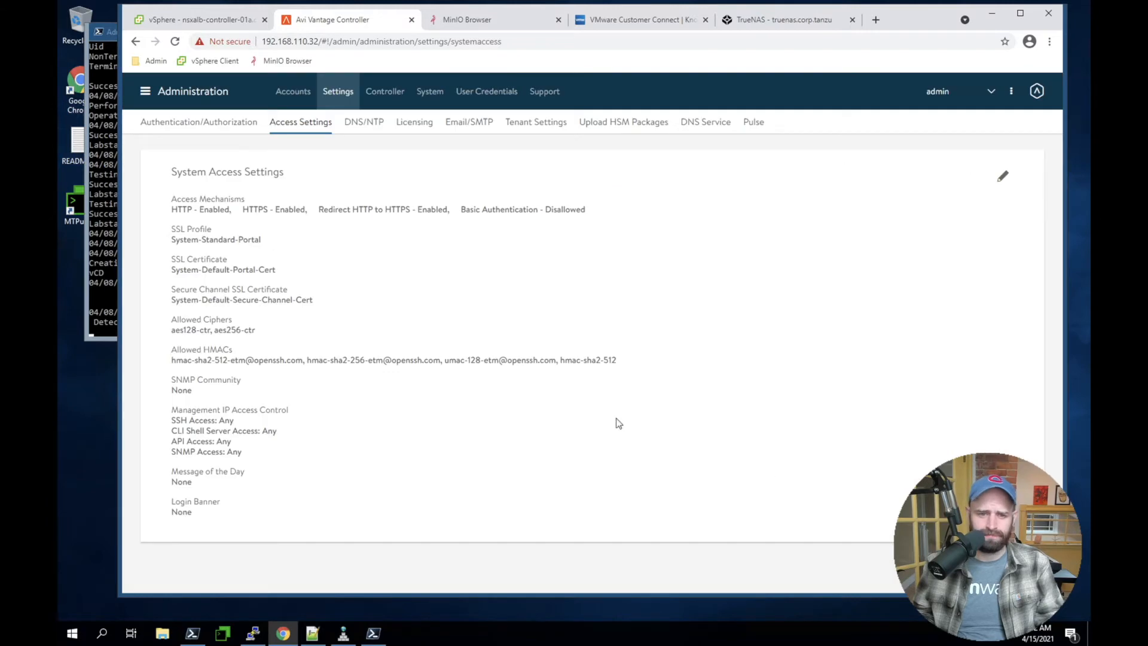
# Open the controller's applications dashboard and proceed past the browser's privacy warning for 192.168.110.32
pyautogui.click(186, 92)
pyautogui.click(183, 124)
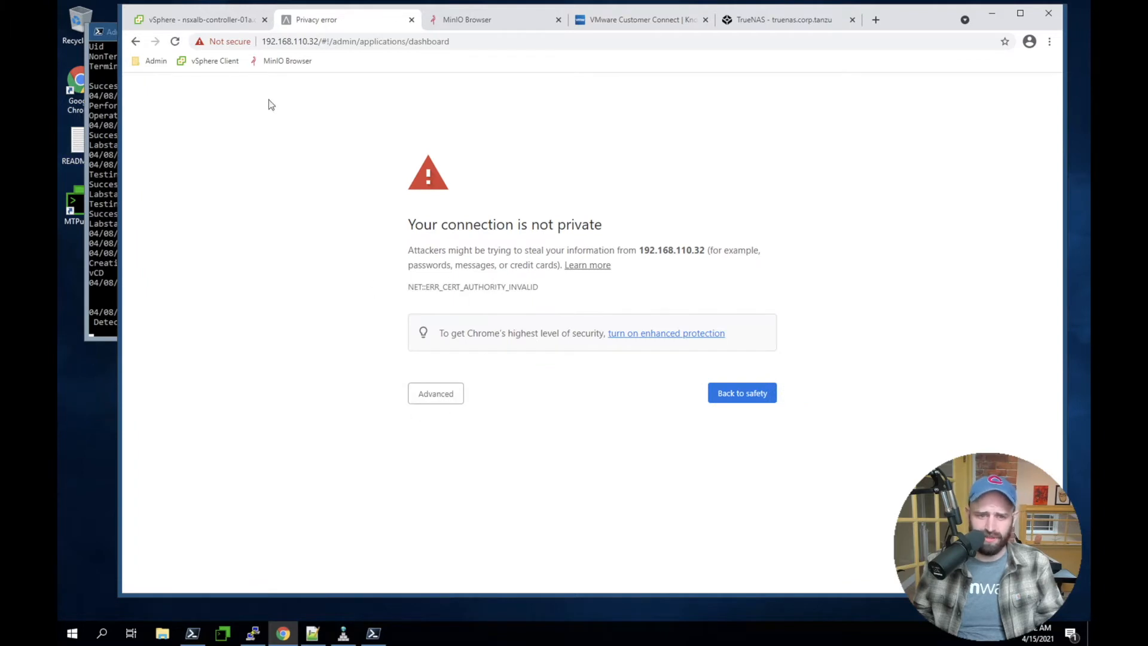
pyautogui.click(448, 403)
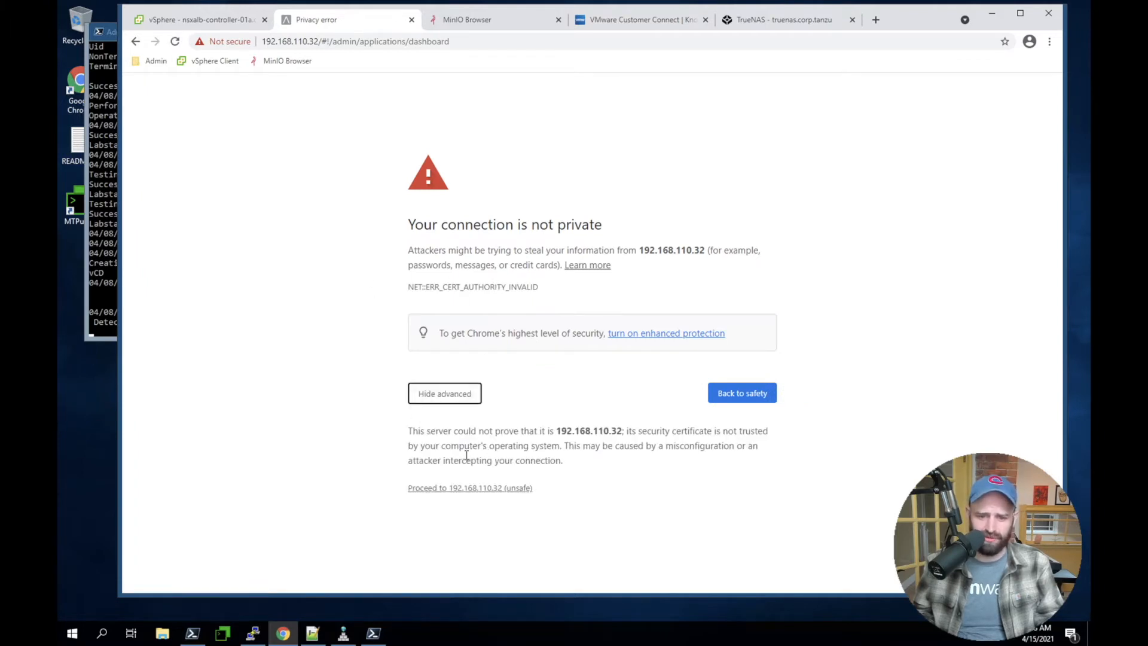
pyautogui.click(419, 489)
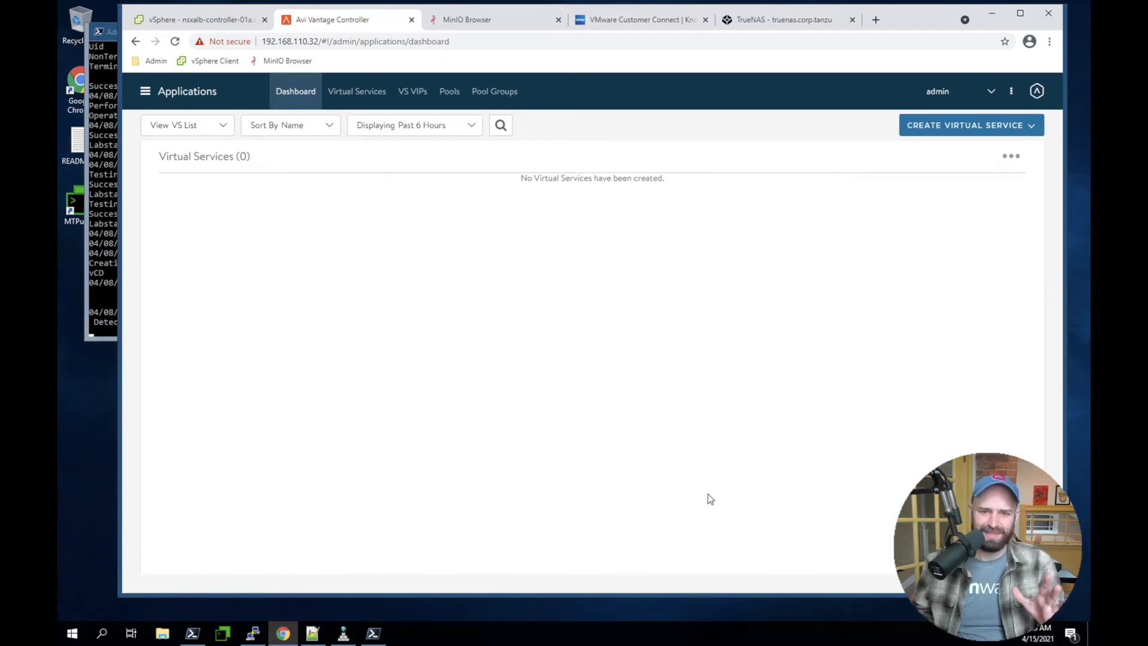
# Close the MinIO Browser, VMware Customer Connect and TrueNAS browser pages
pyautogui.click(559, 20)
pyautogui.click(559, 19)
pyautogui.click(559, 20)
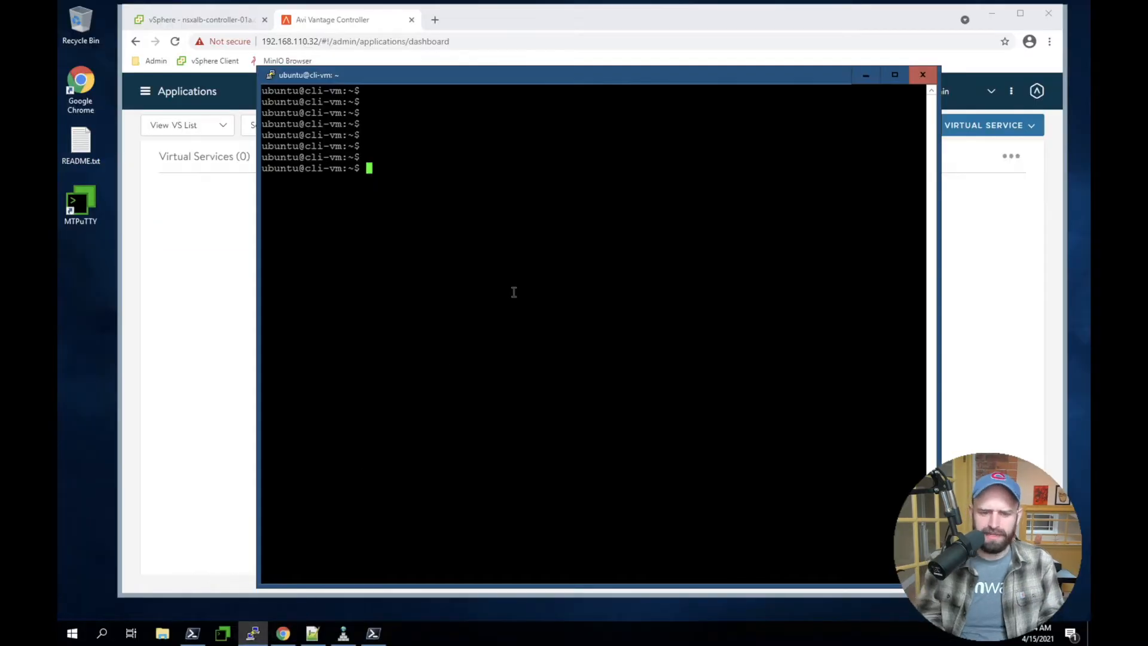
# Switch to the cli-vm terminal and check the Tanzu CLI version with "tanzu version"
pyautogui.press('Return')
pyautogui.press('Return')
pyautogui.press('Return')
pyautogui.press('Return')
pyautogui.press('Return')
pyautogui.press('Return')
pyautogui.write('tanzu version')
pyautogui.press('Return')
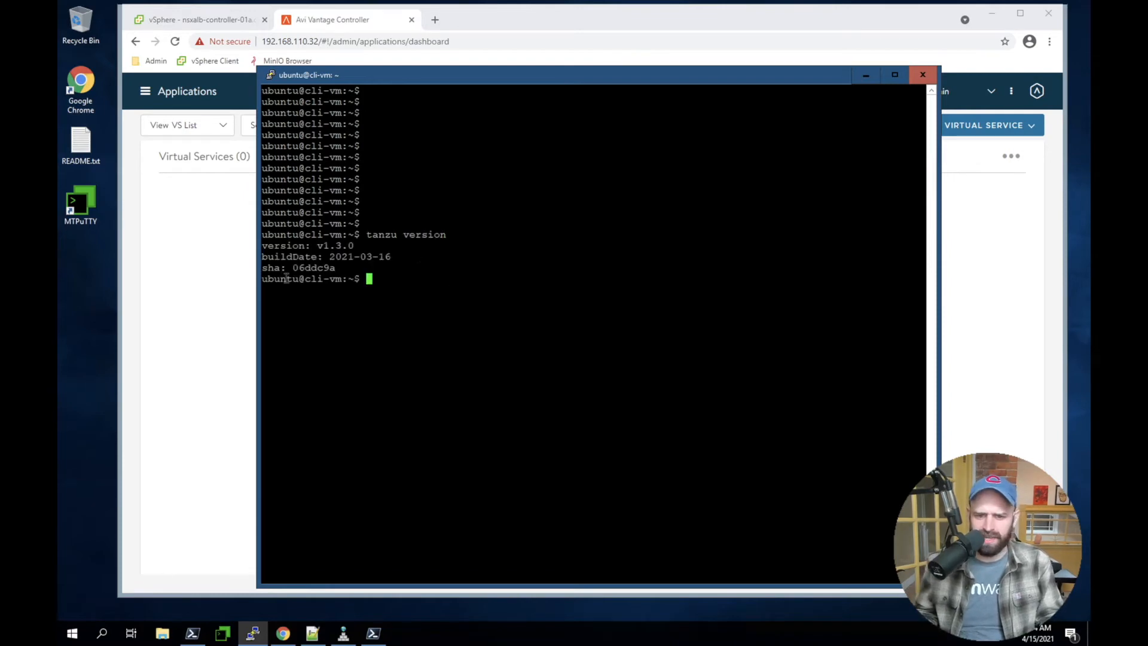
# Launch the management cluster installer interface by running "tanzu management-cluster create --ui" in the terminal
pyautogui.press('Return')
pyautogui.press('Return')
pyautogui.press('Return')
pyautogui.press('Return')
pyautogui.press('Return')
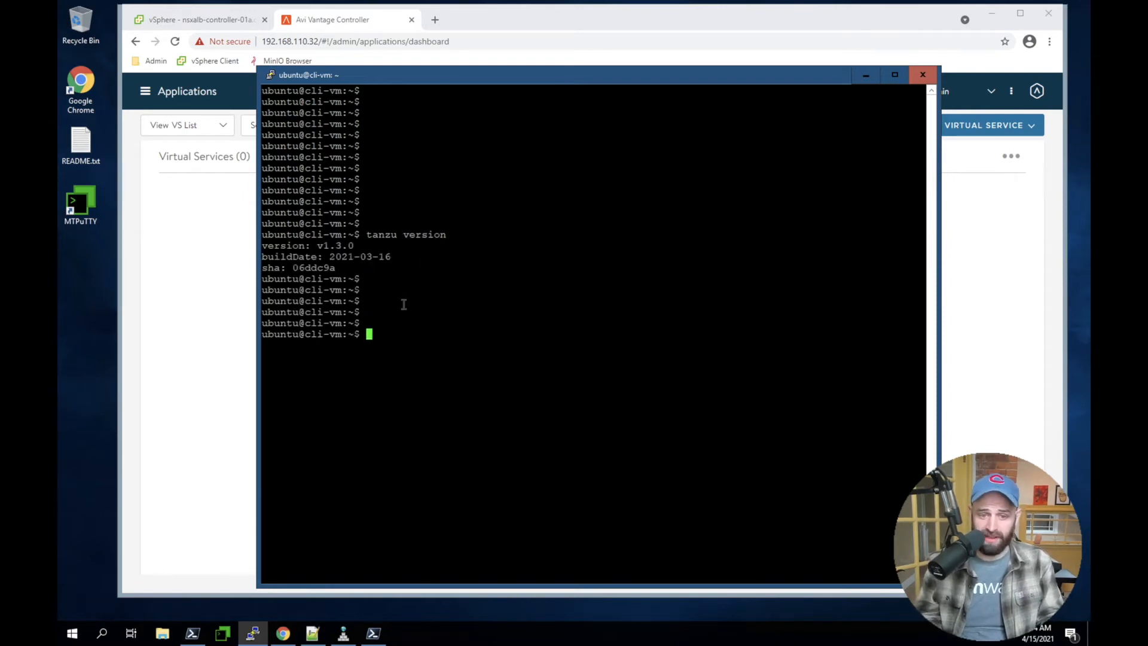
pyautogui.press('super')
pyautogui.click(445, 326)
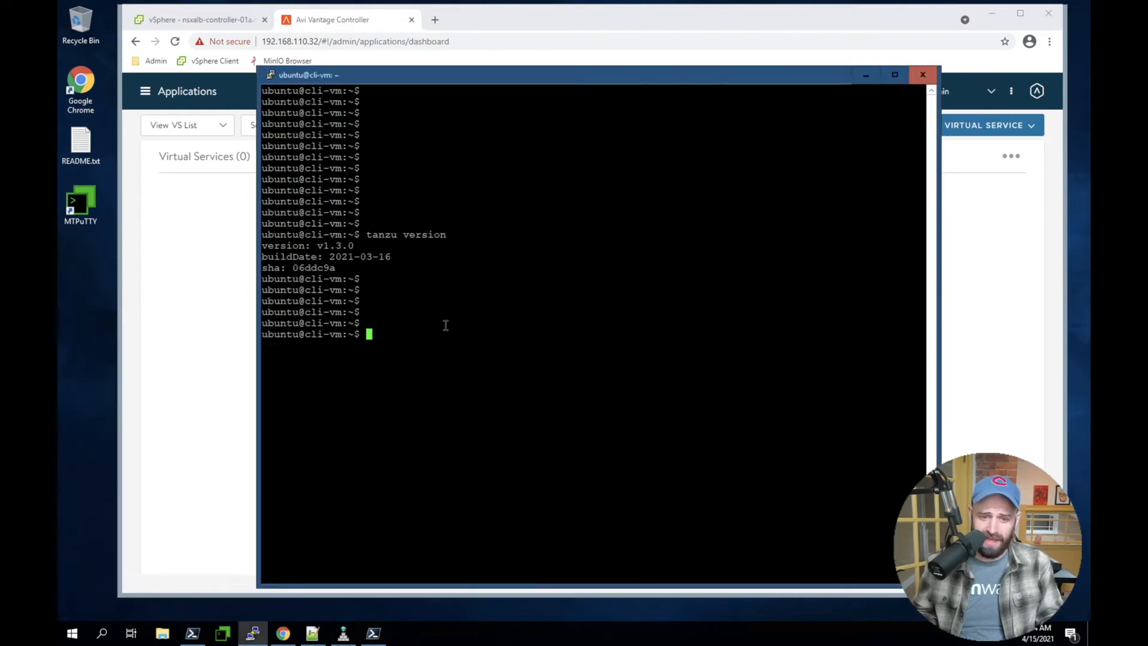
pyautogui.rightClick(433, 335)
pyautogui.press('Return')
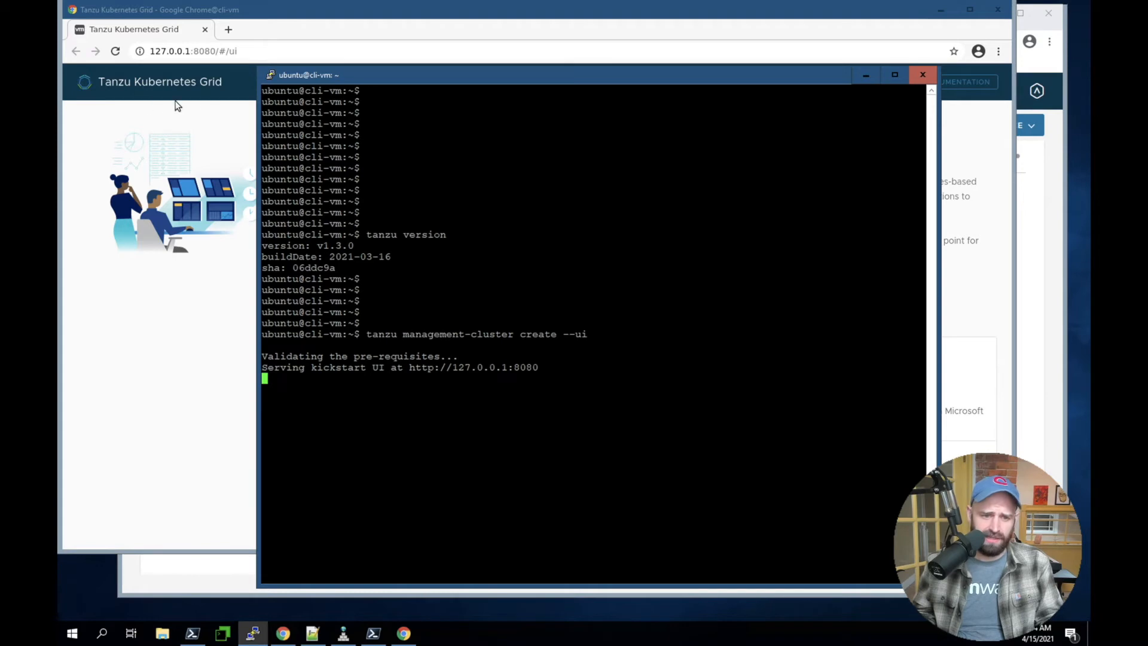
# Start a VMware vSphere management cluster deployment in the Tanzu Kubernetes Grid installer and look over the wizard's sections
pyautogui.click(208, 106)
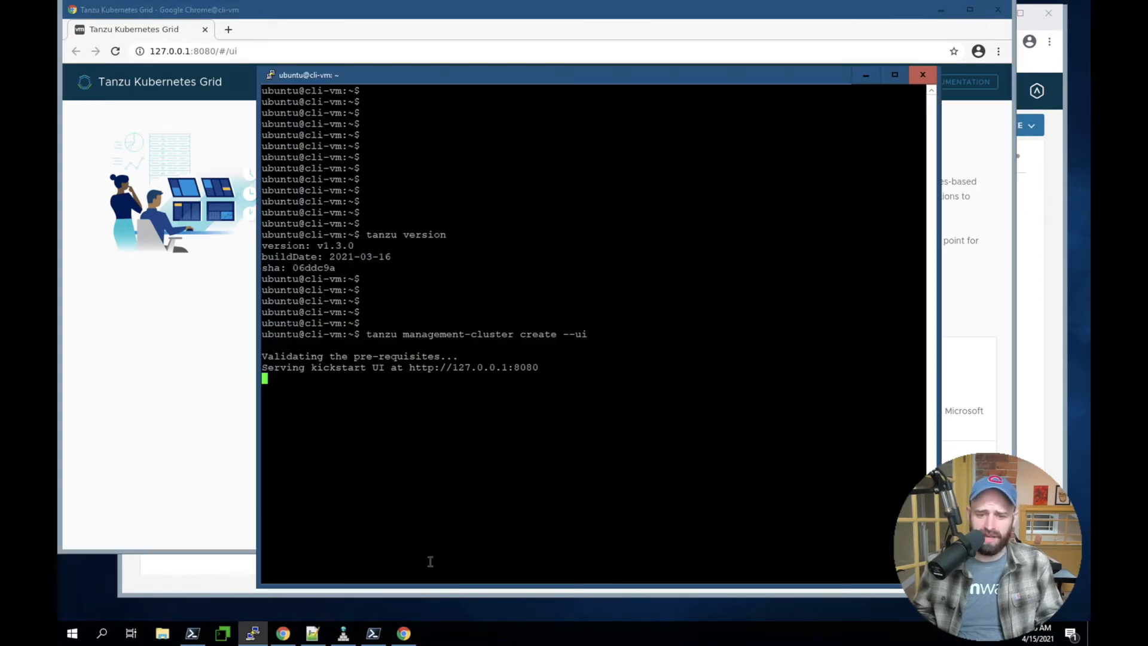
pyautogui.click(431, 562)
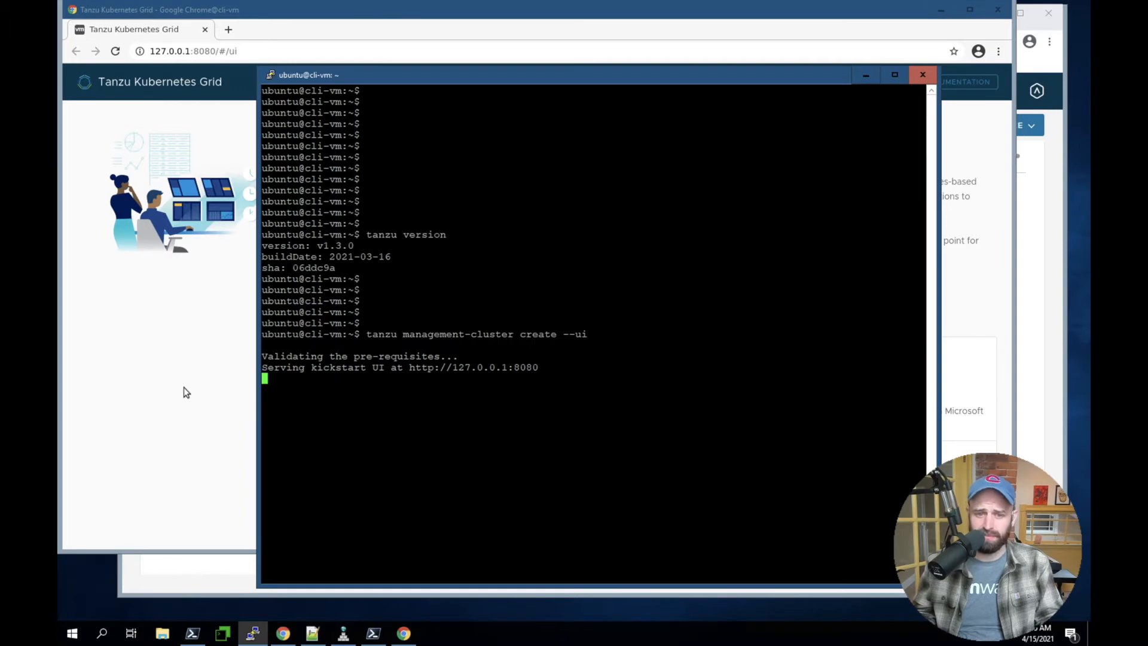
pyautogui.click(185, 405)
pyautogui.click(420, 459)
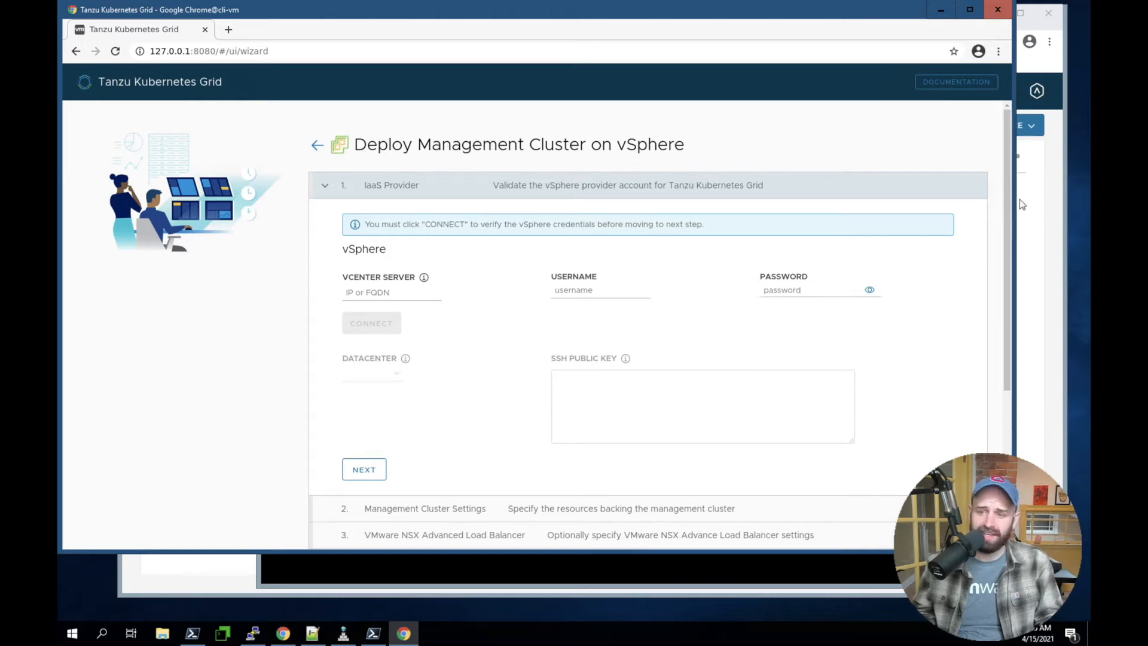
pyautogui.moveTo(1007, 227); pyautogui.dragTo(1006, 396)
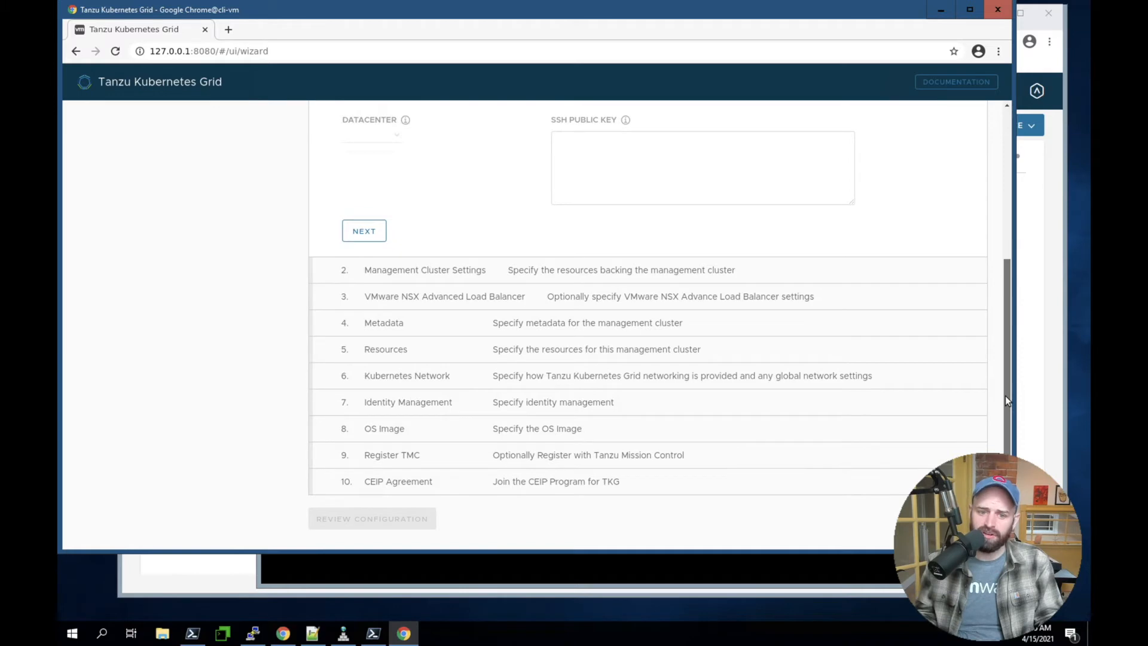
pyautogui.moveTo(1005, 394); pyautogui.dragTo(984, 164)
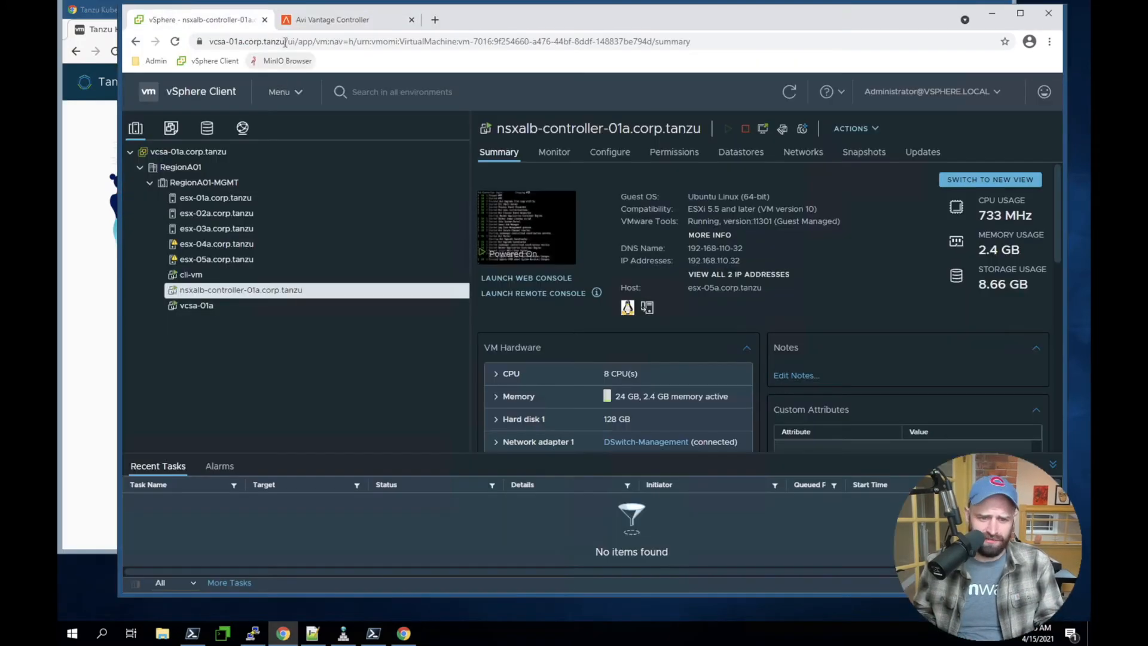
# Copy the vCenter address from the vSphere Client page and set the installer's vCenter Server to vcsa-01a.corp.tanzu, without the https prefix or trailing slash
pyautogui.moveTo(285, 41); pyautogui.dragTo(165, 46)
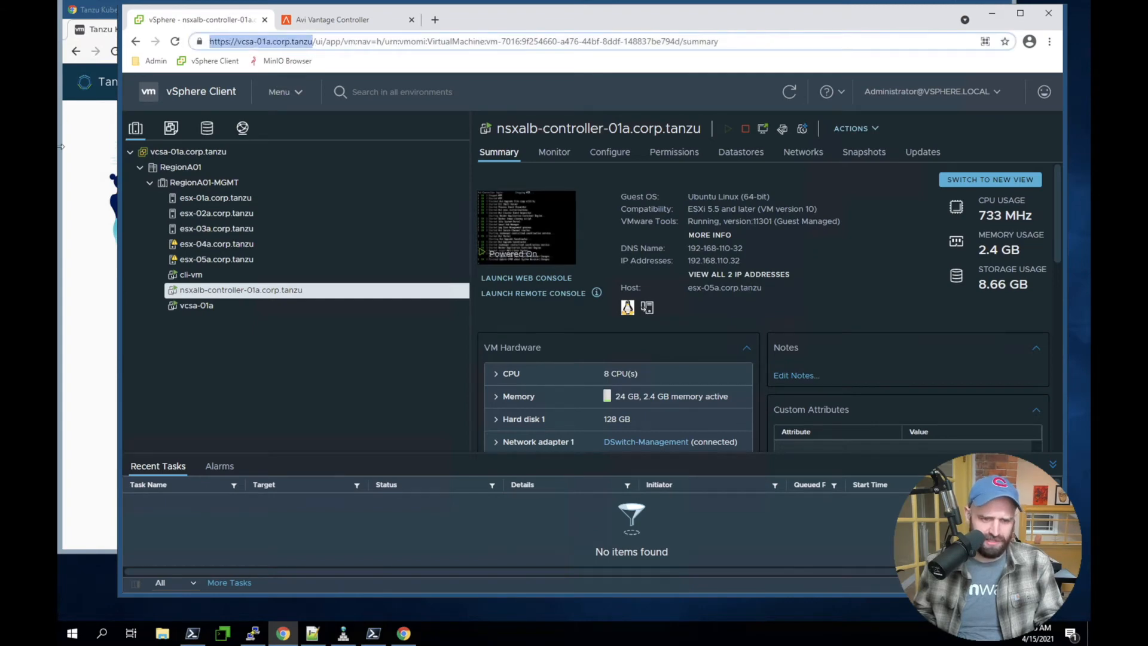
pyautogui.click(101, 171)
pyautogui.click(359, 290)
pyautogui.hotkey('ctrl', 'v')
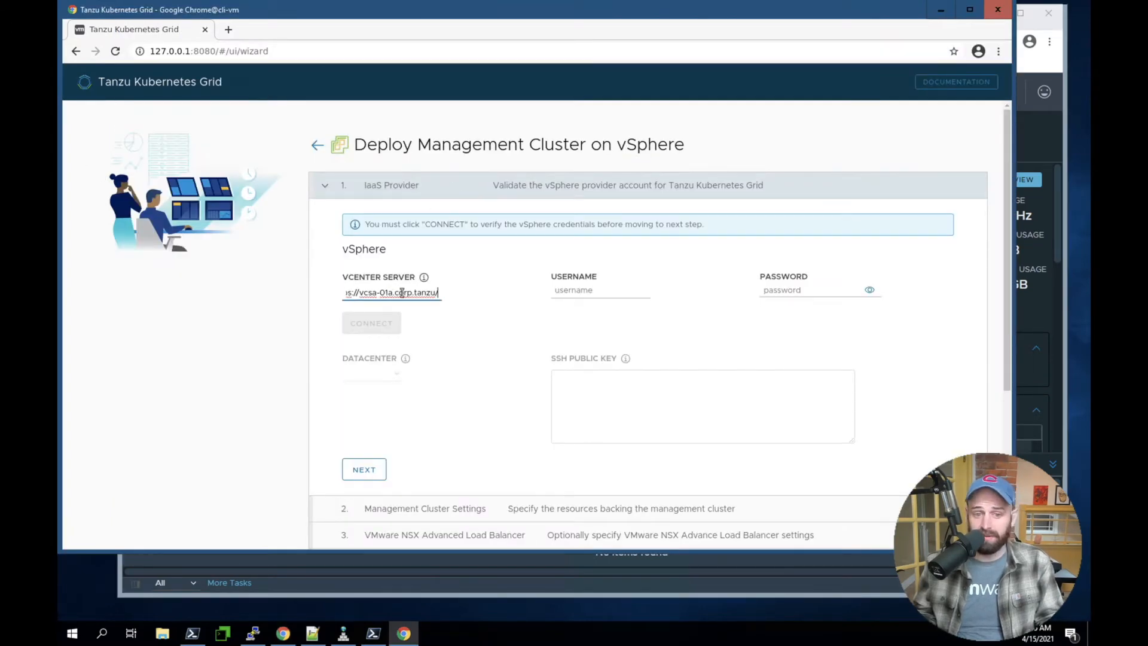
pyautogui.click(488, 325)
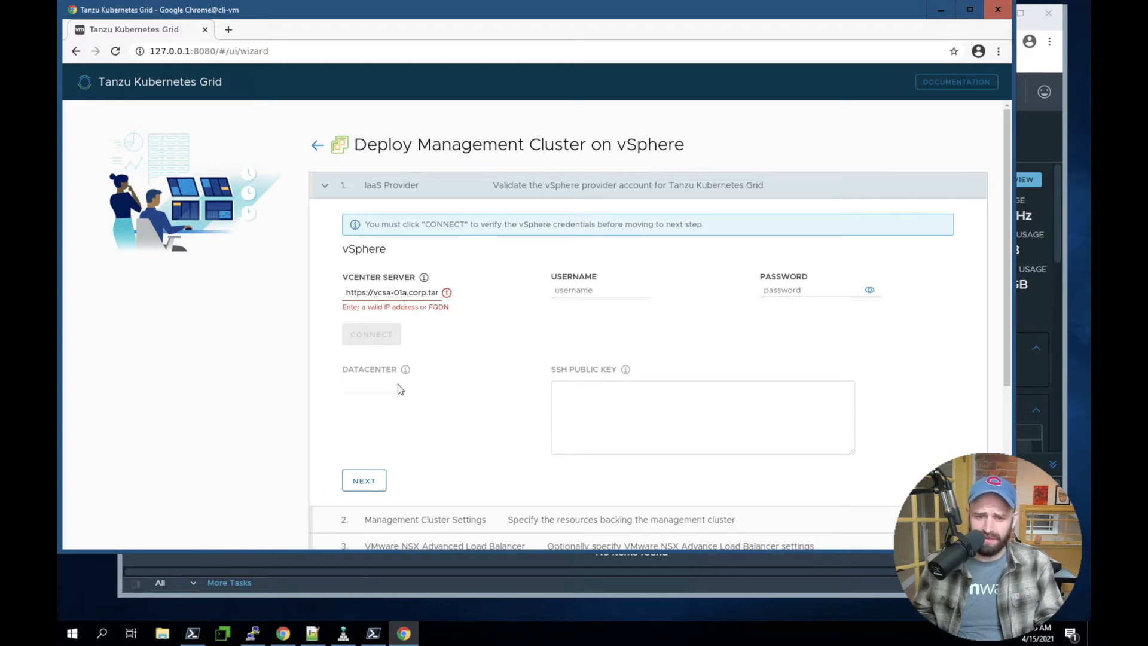
pyautogui.click(372, 293)
pyautogui.hotkey('shift', 'Home')
pyautogui.press('BackSpace')
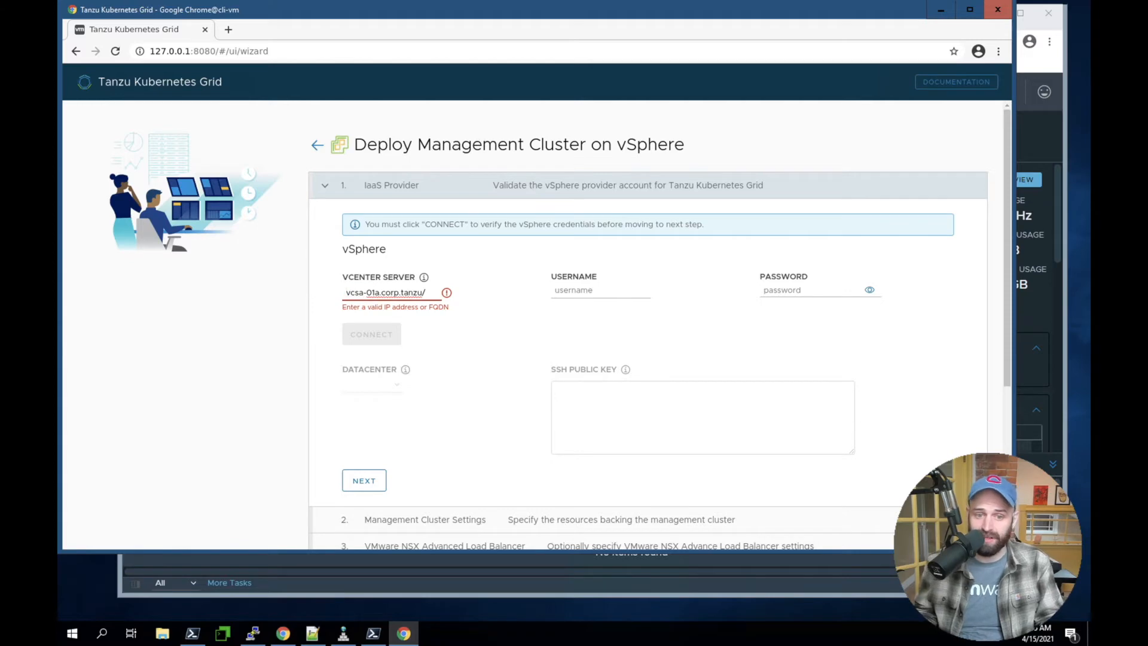
pyautogui.click(431, 289)
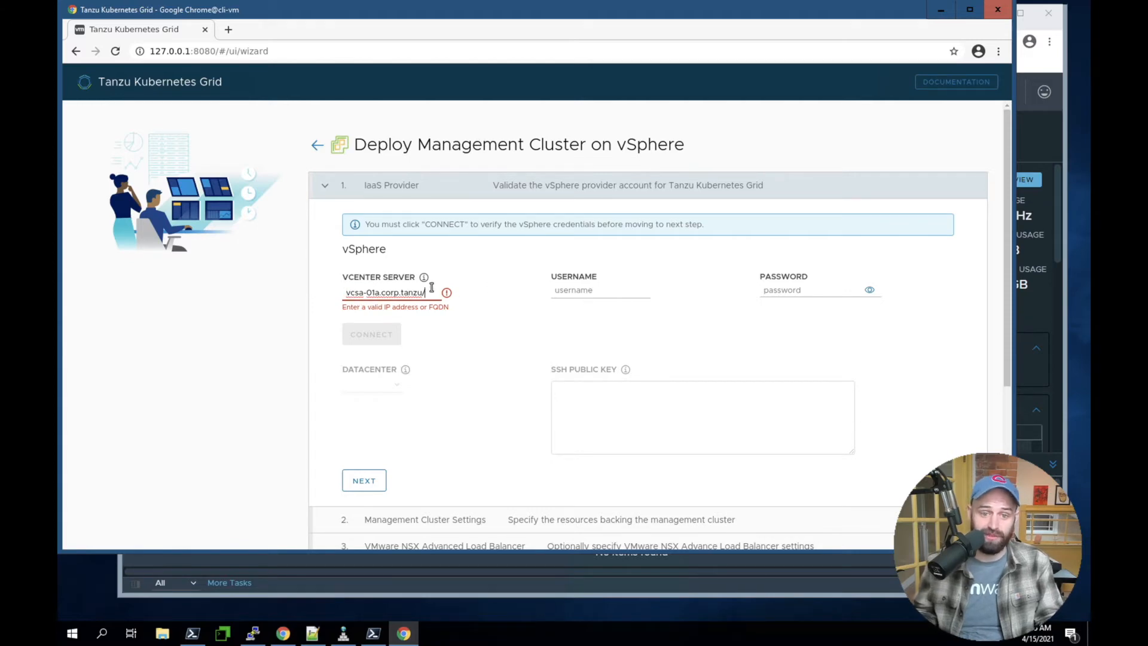
pyautogui.press('BackSpace')
pyautogui.press('Tab')
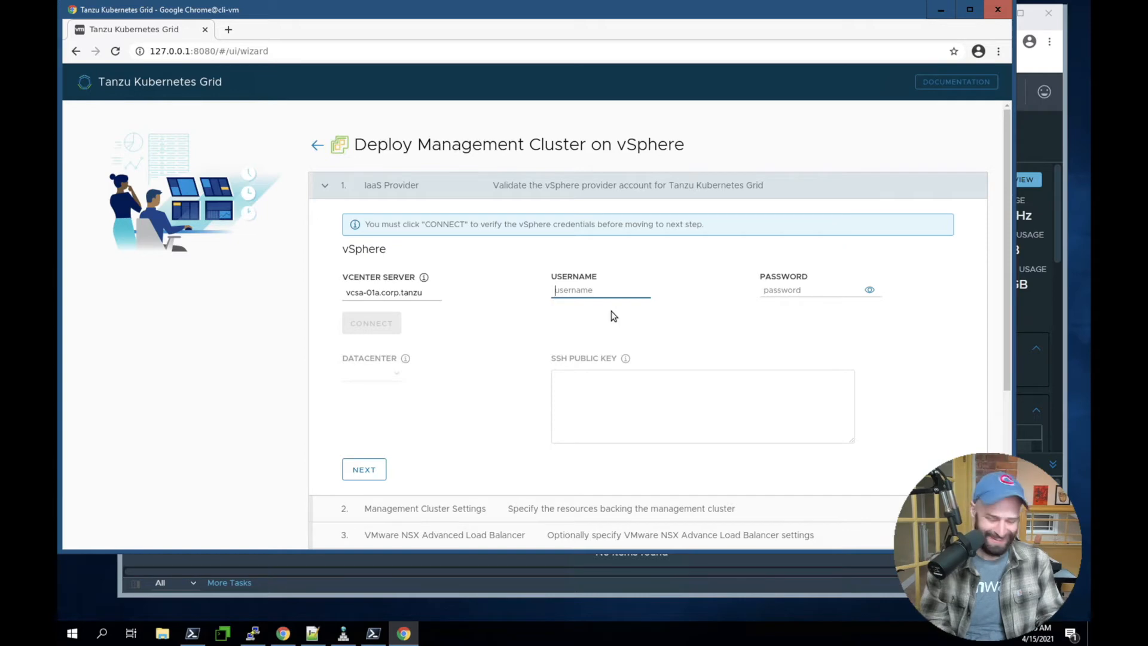
# Enter the vCenter administrator username and the account password in the IaaS Provider section
pyautogui.write('administrator')
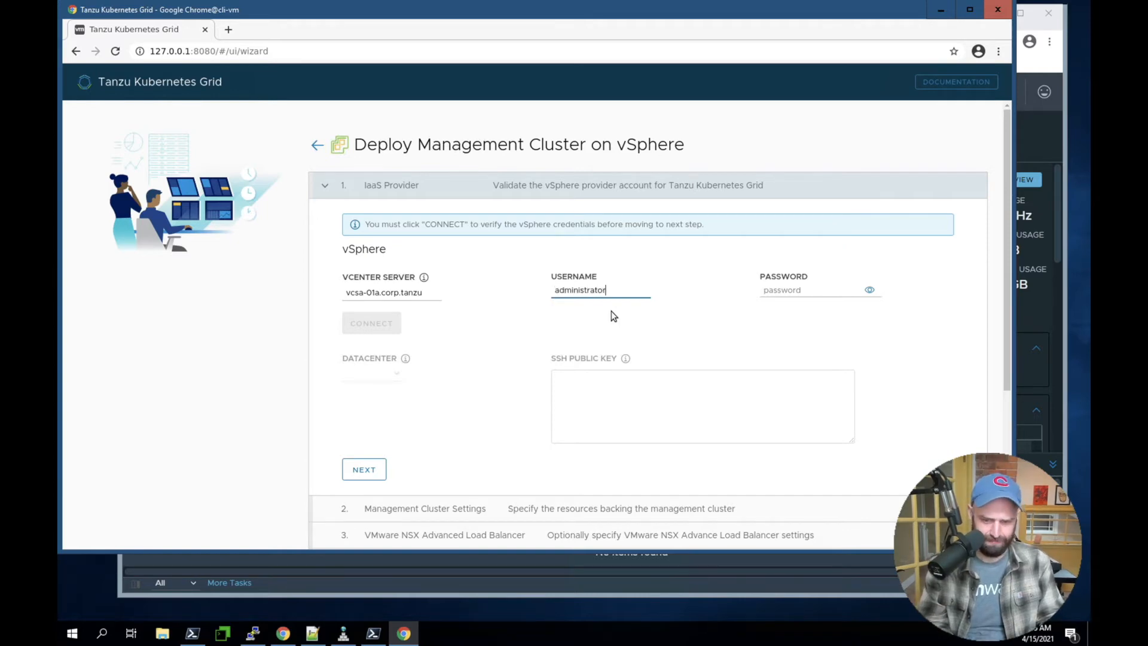
pyautogui.hotkey('ctrl', 'a')
pyautogui.write('a')
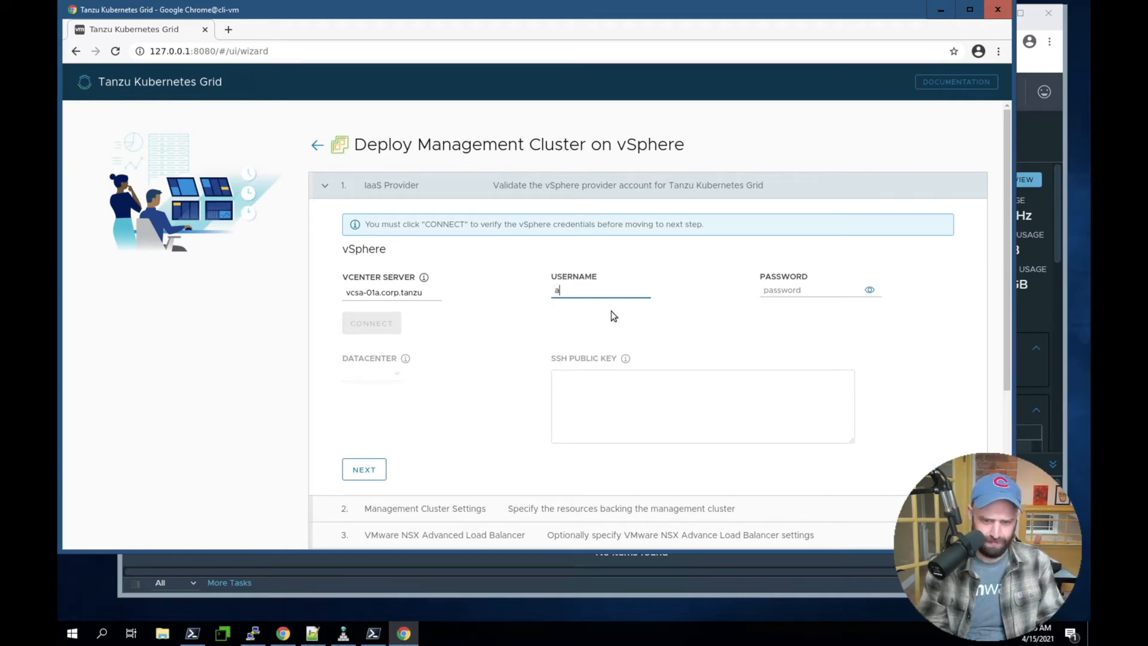
pyautogui.write('dministrator@vsphere.local')
pyautogui.press('Tab')
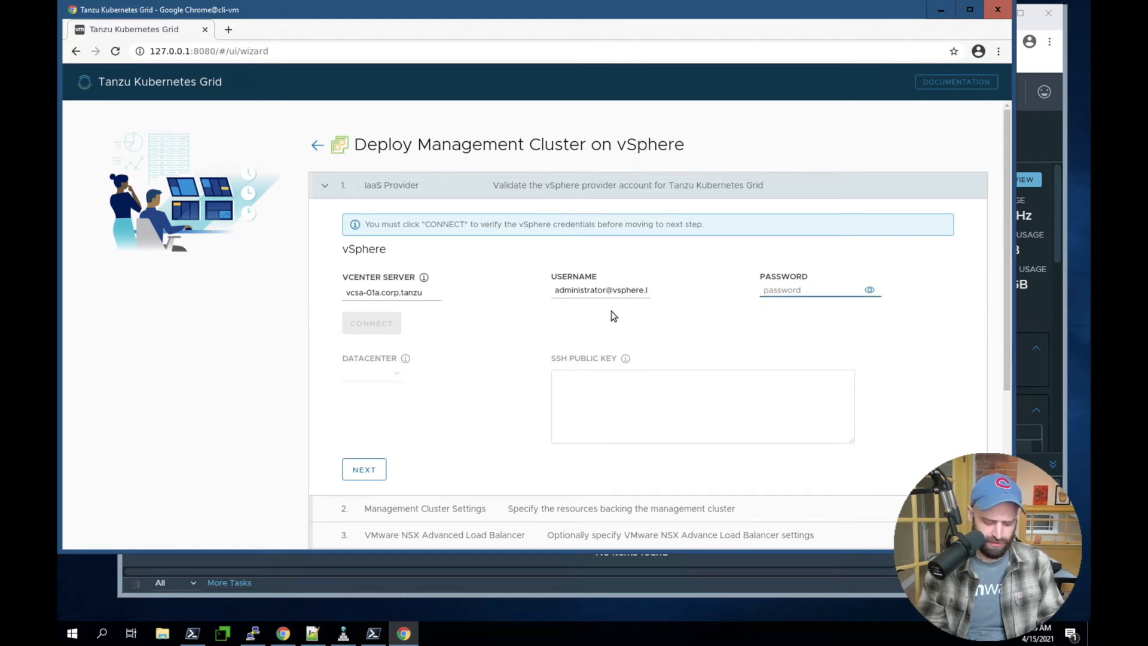
pyautogui.write('VMware1!')
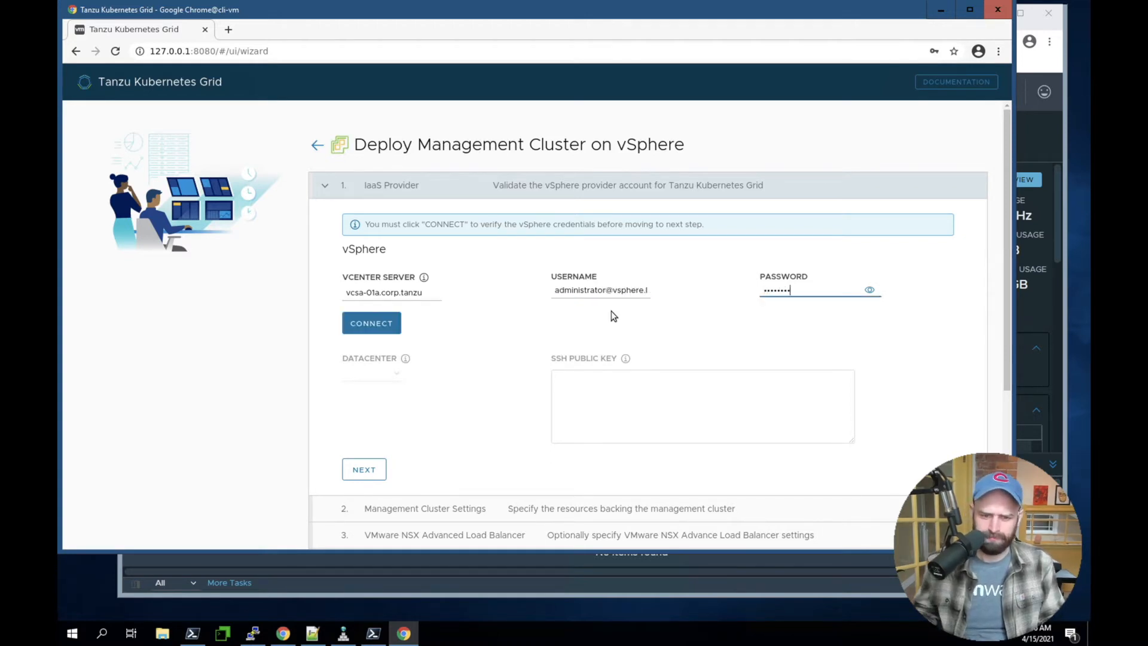
# Connect to the vCenter Server, accepting its SSL thumbprint, and choose to deploy a TKG management cluster instead of vSphere with Tanzu
pyautogui.click(351, 329)
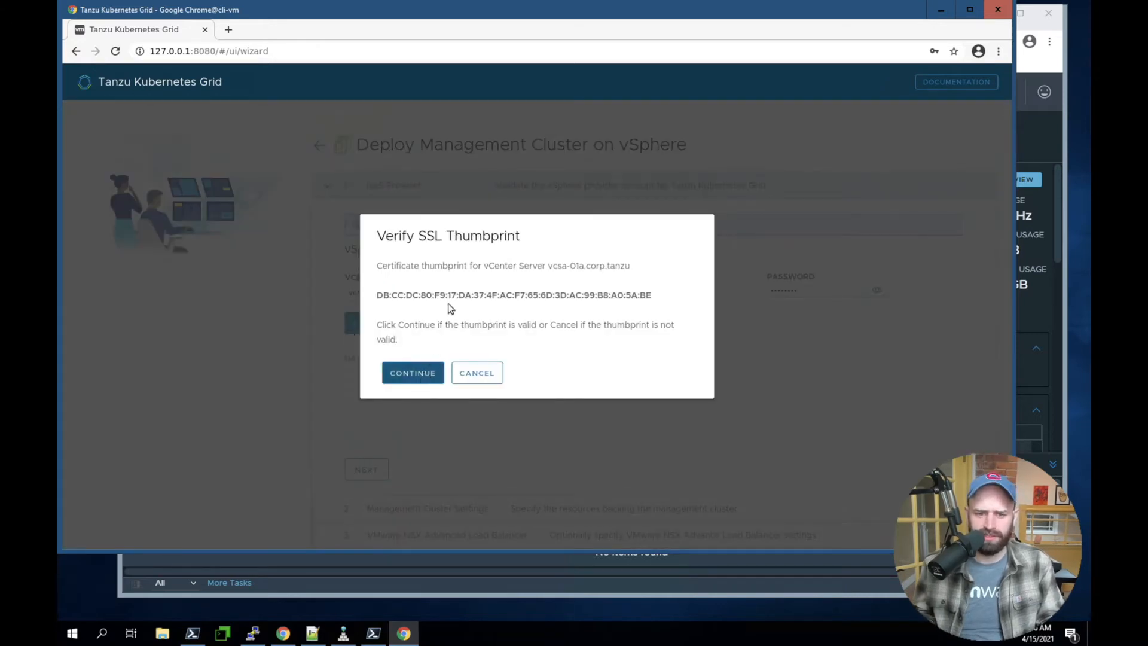
pyautogui.click(410, 371)
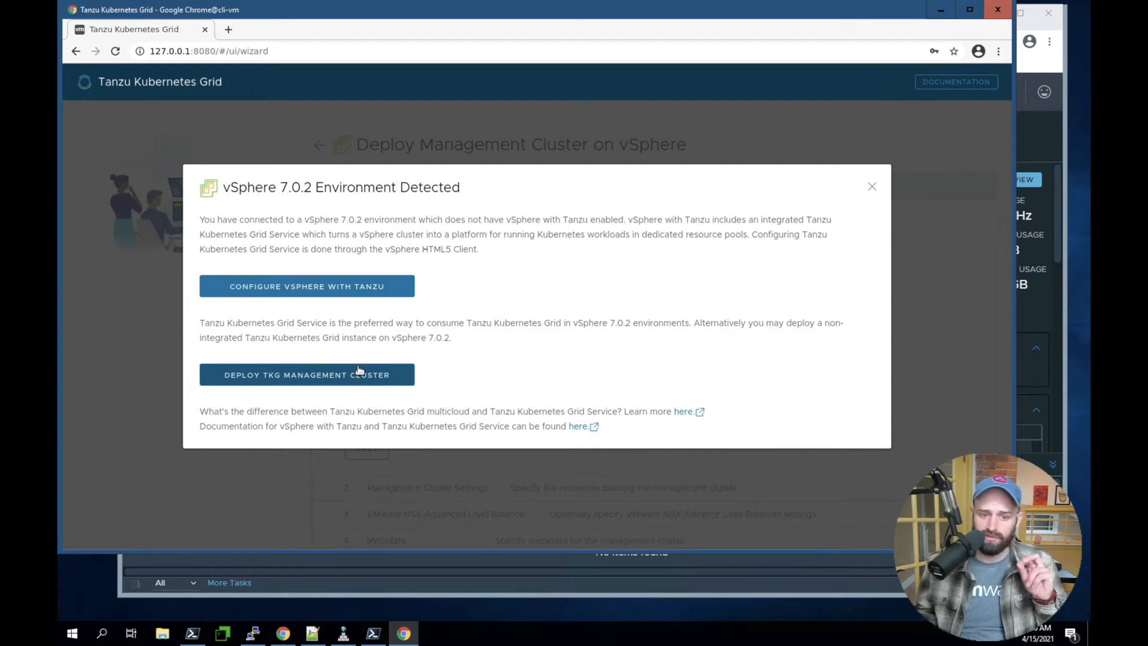
pyautogui.click(318, 380)
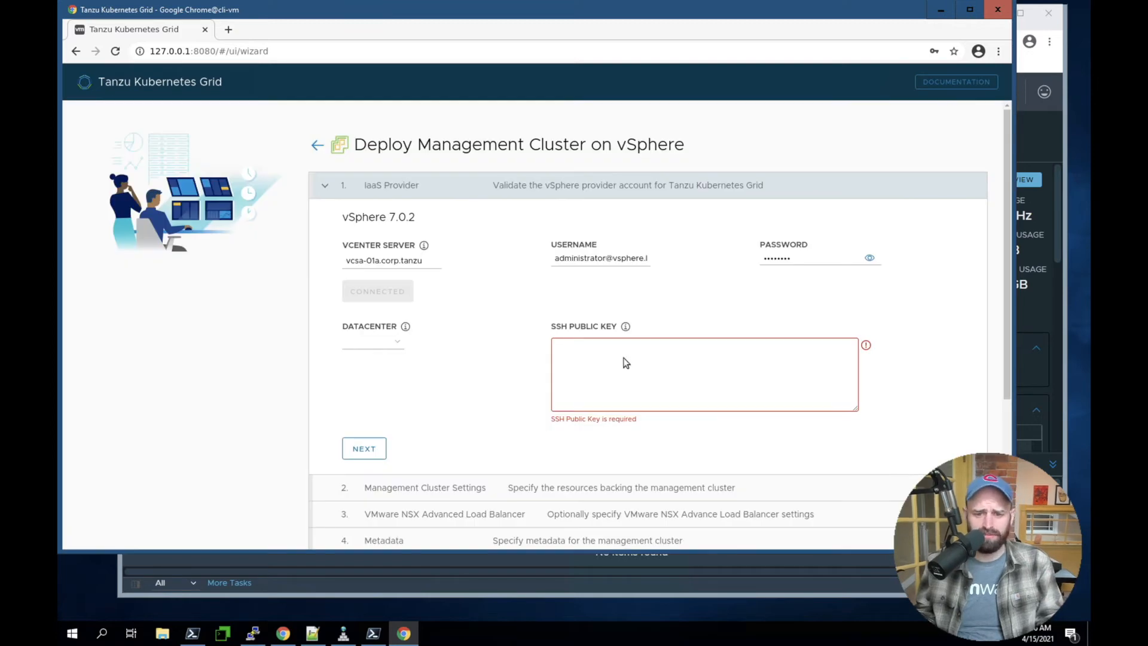
# Select the /RegionA01 datacenter, paste the SSH public key, and continue to the Management Cluster Settings
pyautogui.click(717, 361)
pyautogui.click(372, 342)
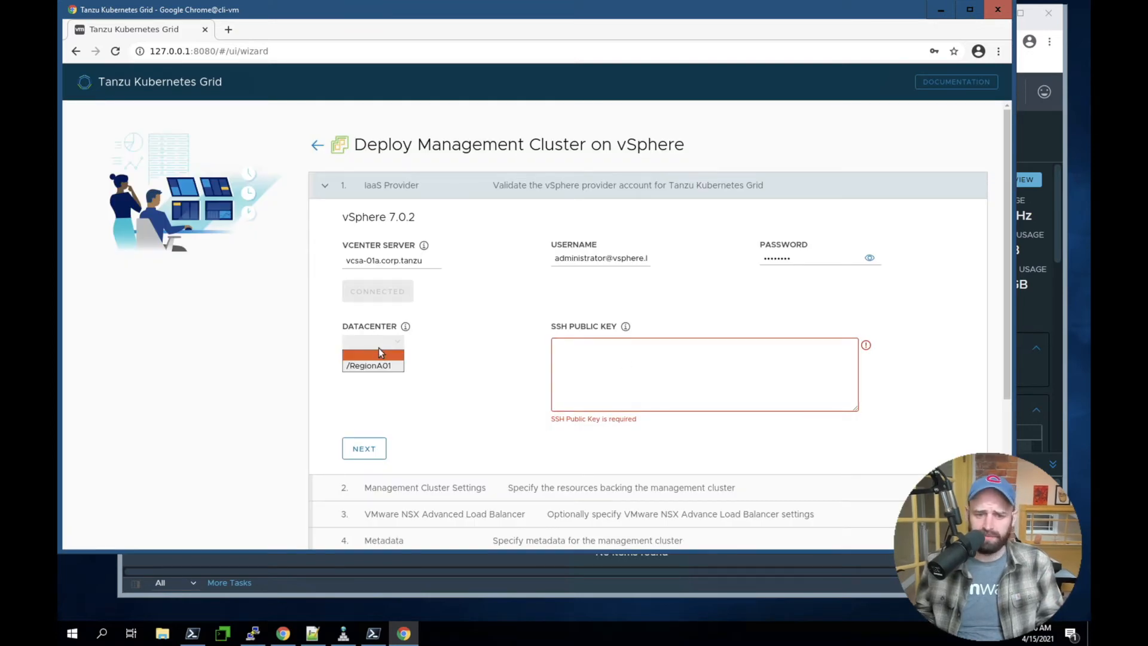
pyautogui.click(354, 367)
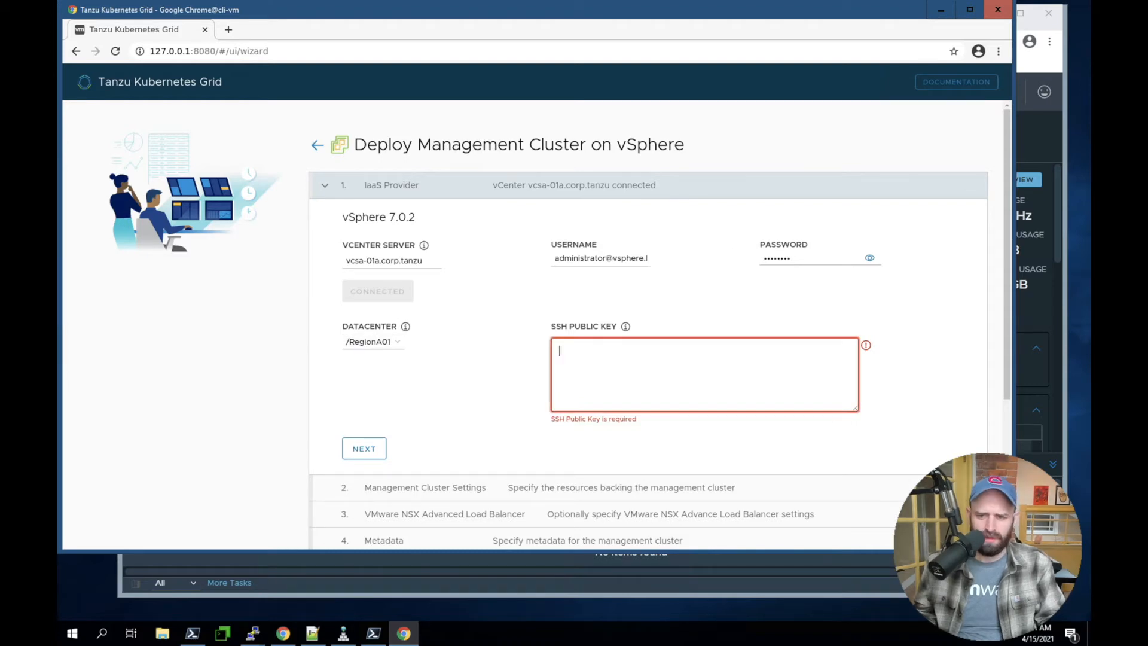
pyautogui.hotkey('ctrl', 'v')
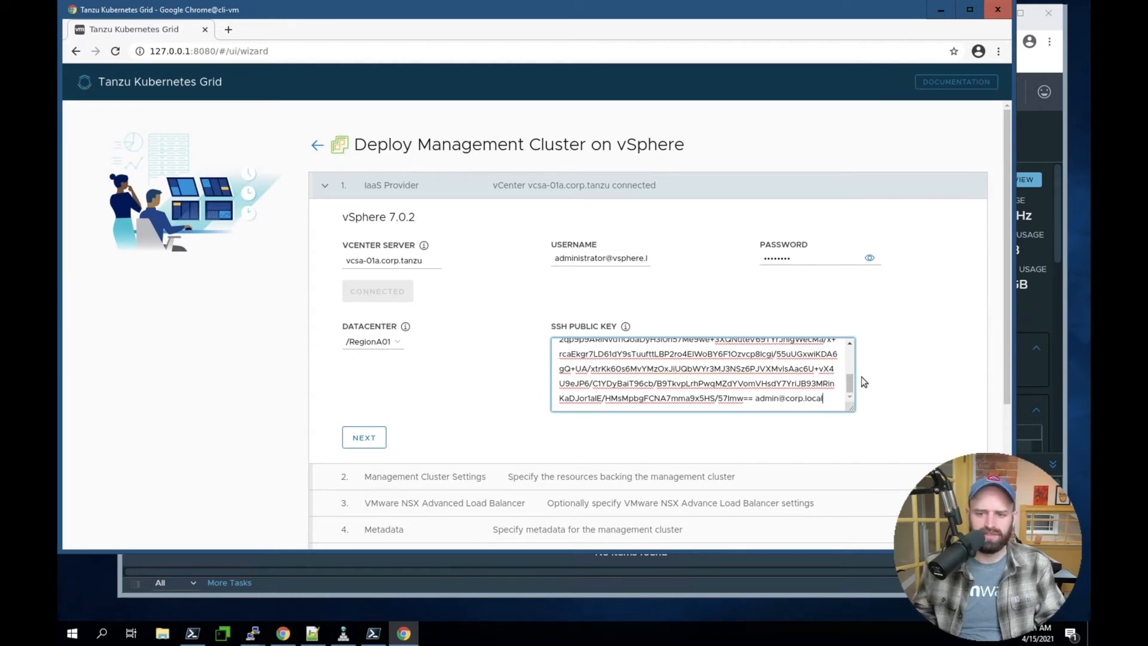
pyautogui.moveTo(850, 383); pyautogui.dragTo(849, 353)
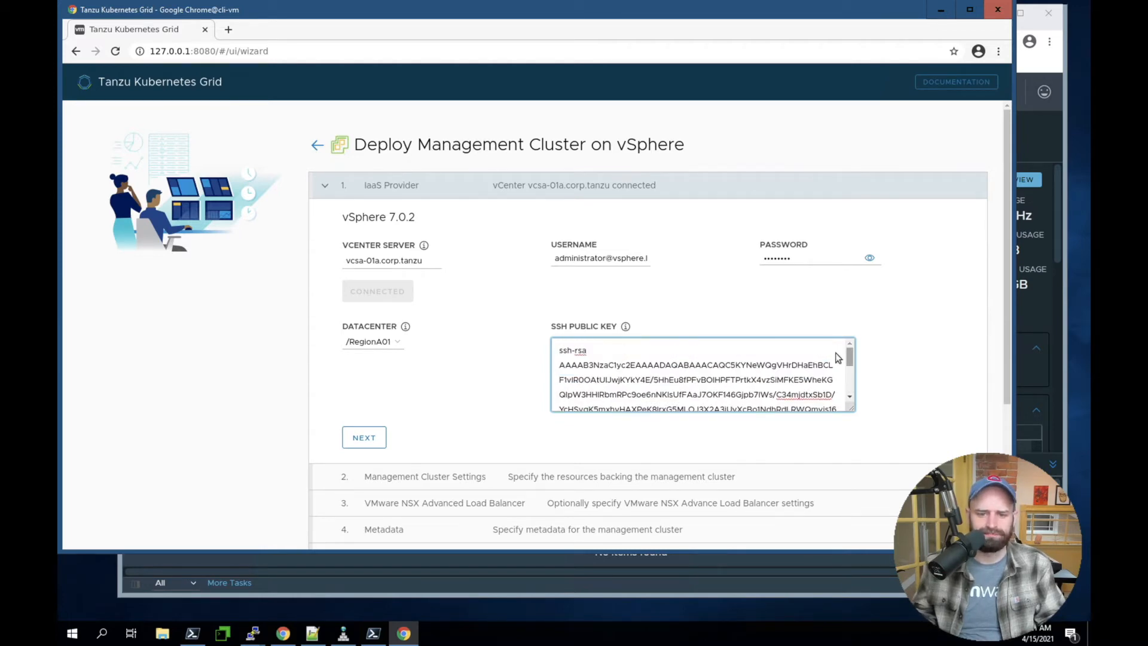
pyautogui.click(391, 379)
pyautogui.click(377, 437)
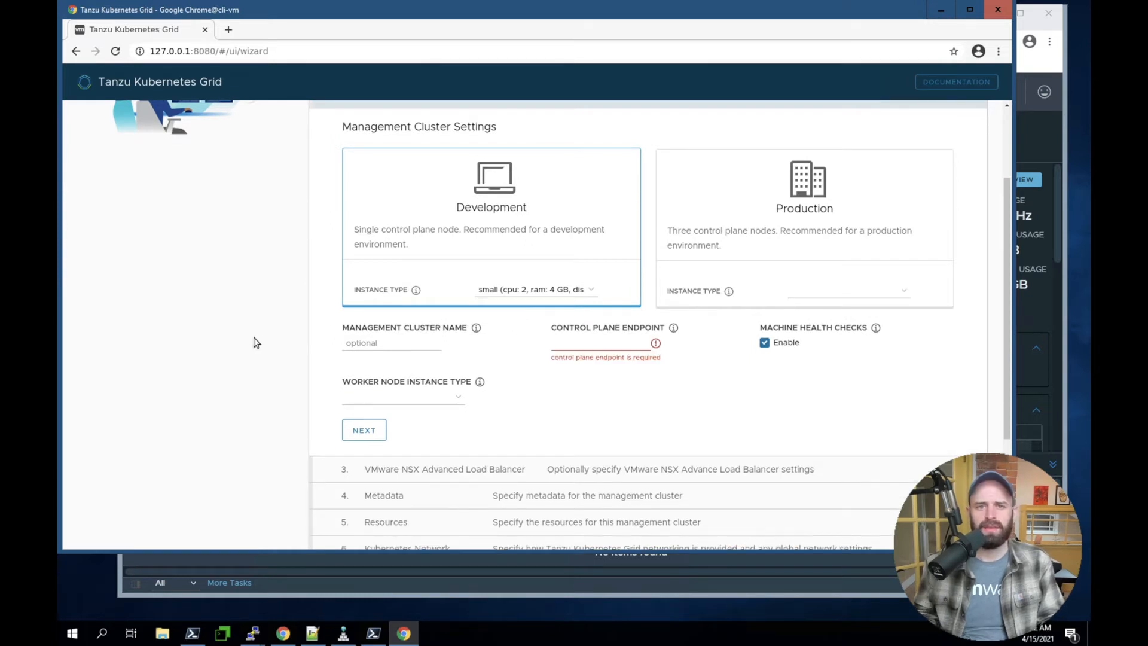
# Name the management cluster tkg-mgt and set its control plane endpoint to 192.168.100.99
pyautogui.click(362, 345)
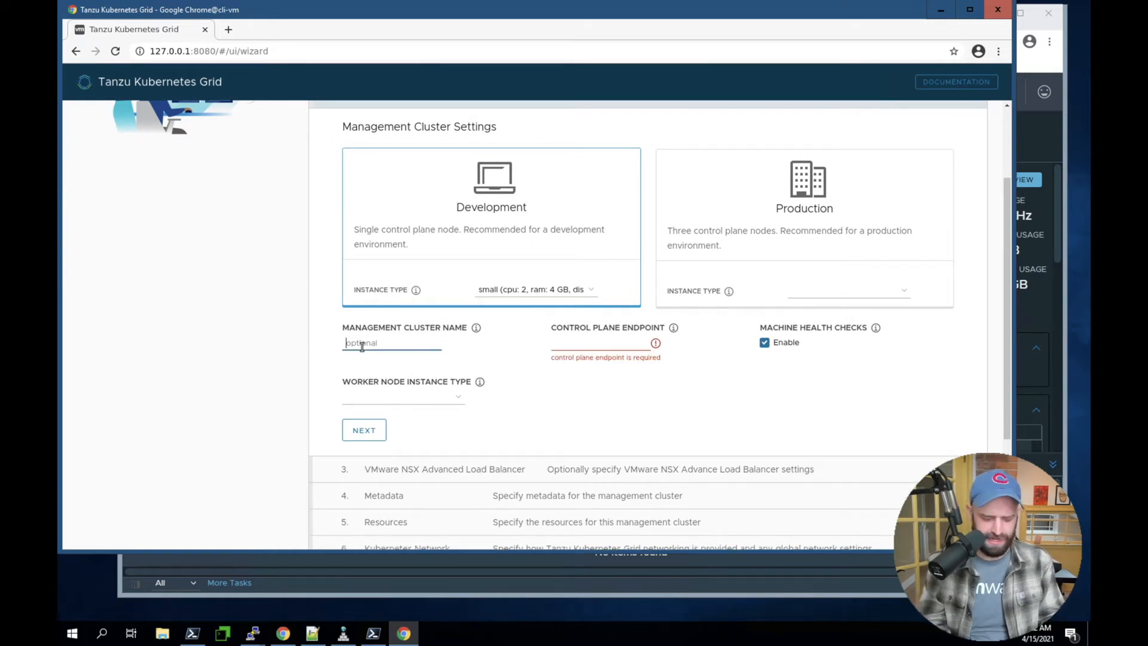
pyautogui.write('tkg-mgt')
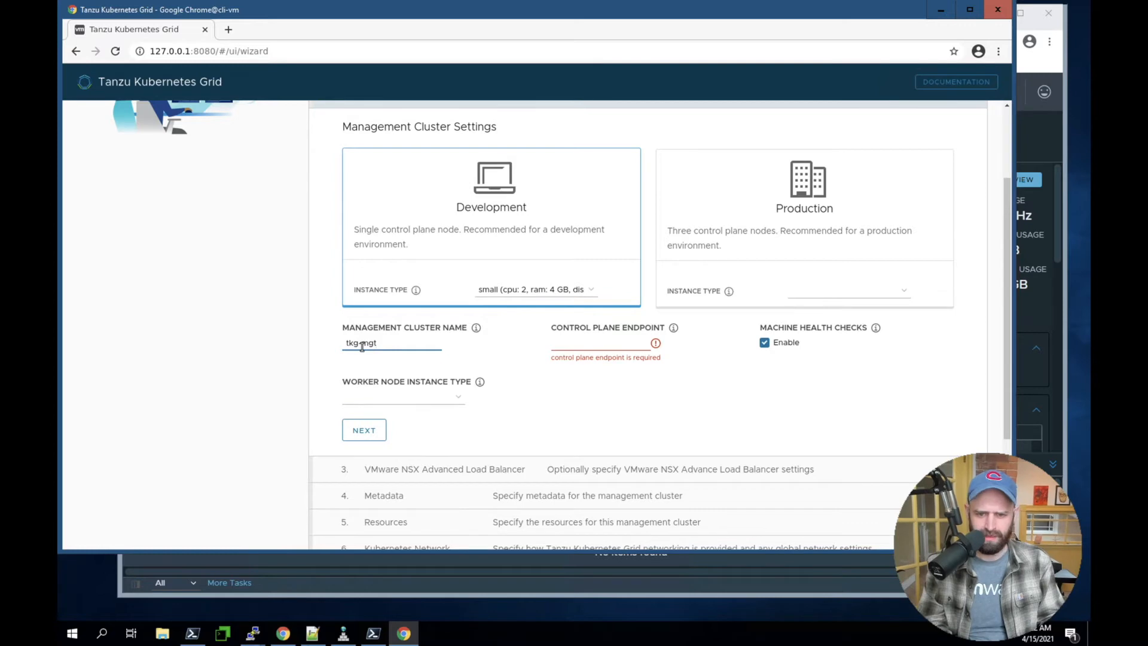
pyautogui.click(574, 344)
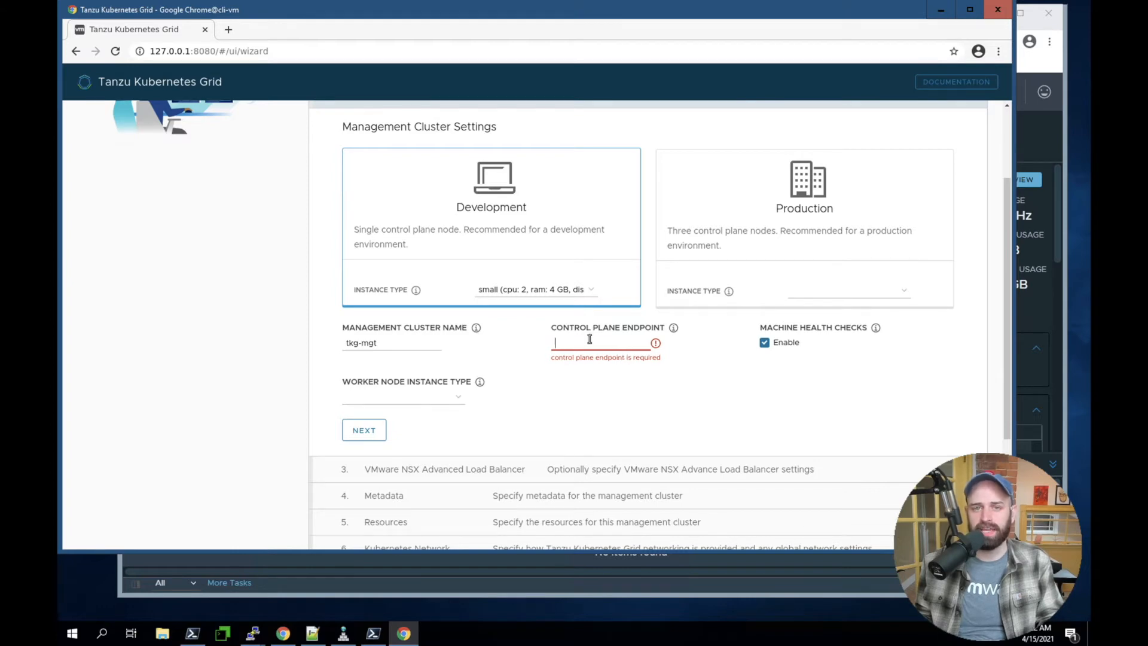
pyautogui.write('192.168.1100')
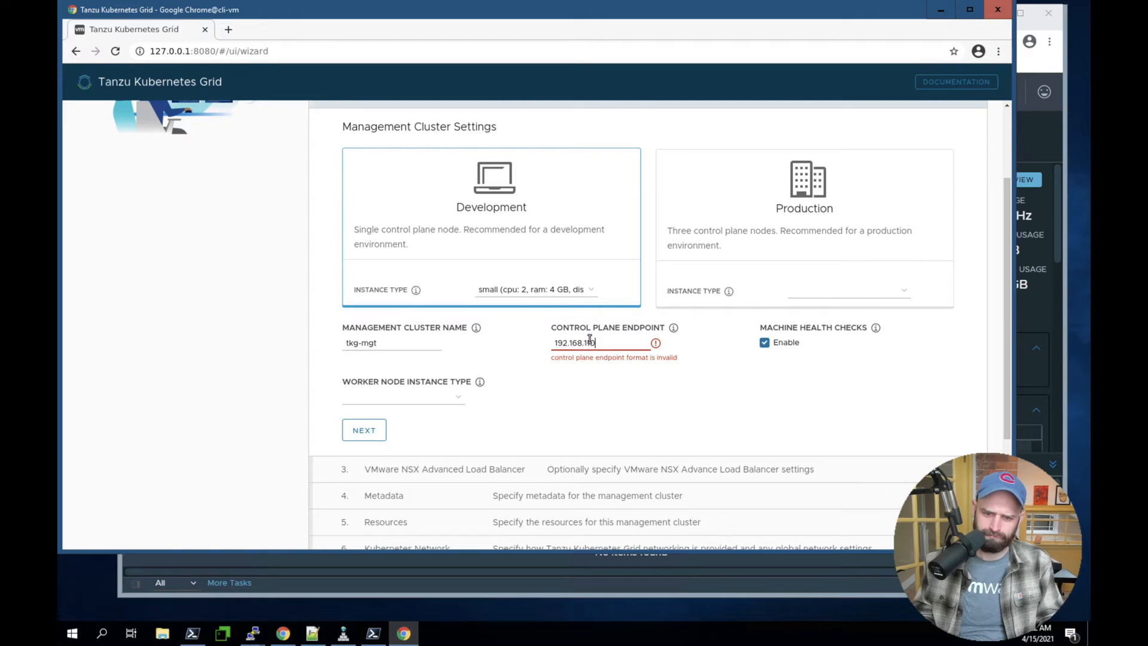
pyautogui.write('.')
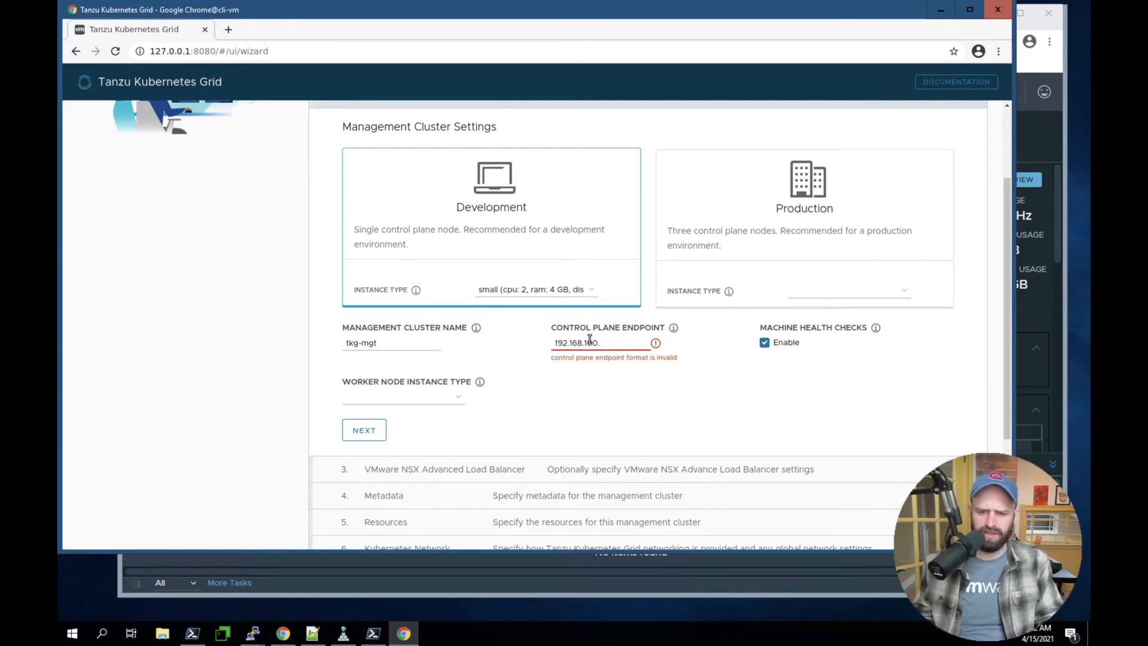
pyautogui.write('99')
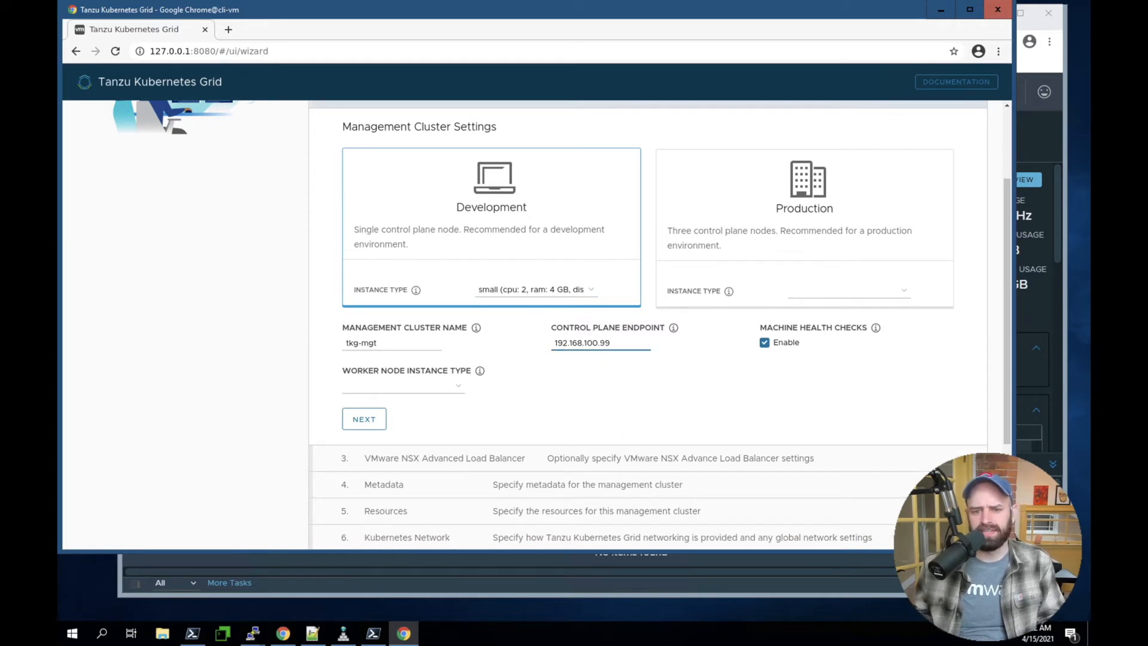
pyautogui.doubleClick(595, 343)
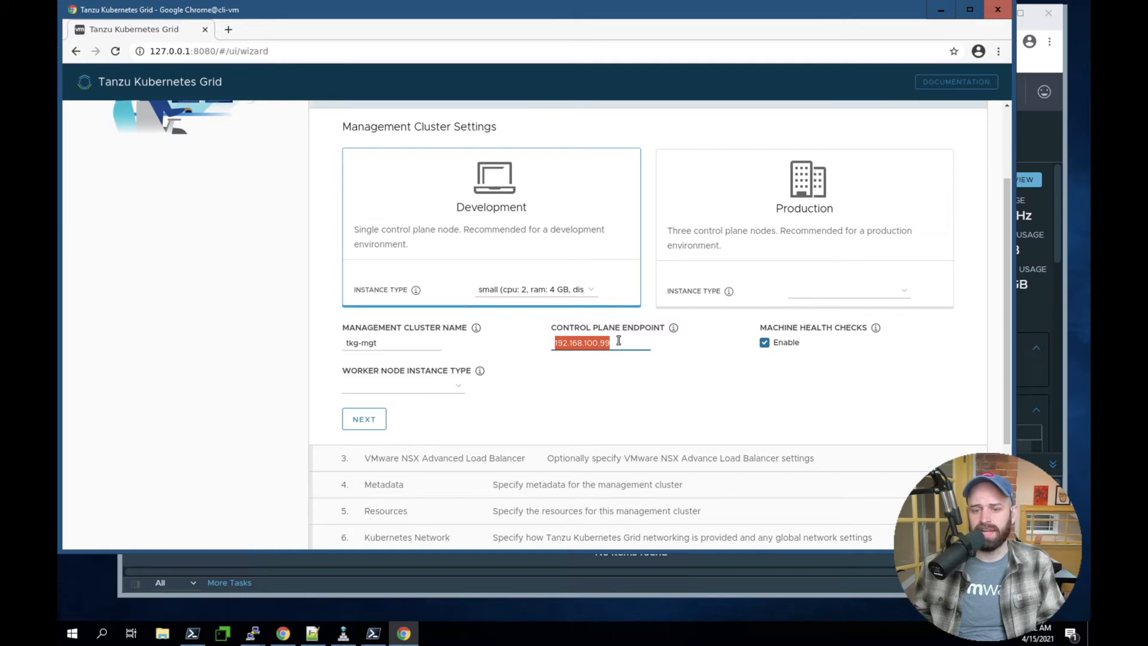
pyautogui.click(629, 415)
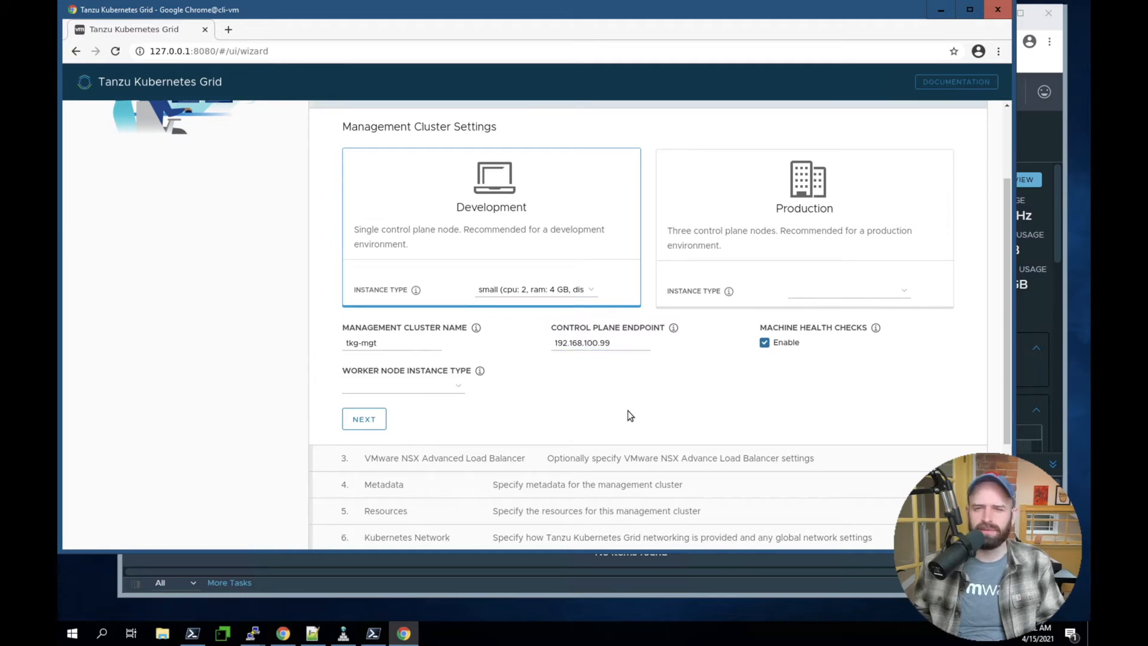
# Set the worker node instance type to small (cpu: 2, ram: 4 GB, disk: 20 GB) and continue to the NSX Advanced Load Balancer section
pyautogui.click(453, 385)
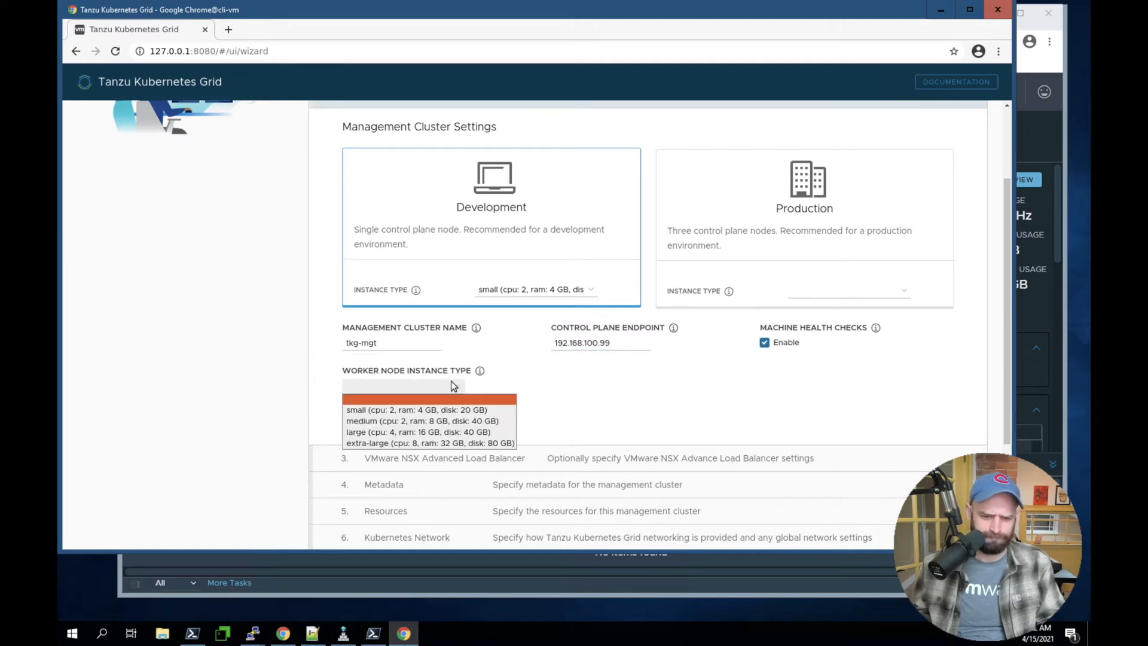
pyautogui.click(404, 409)
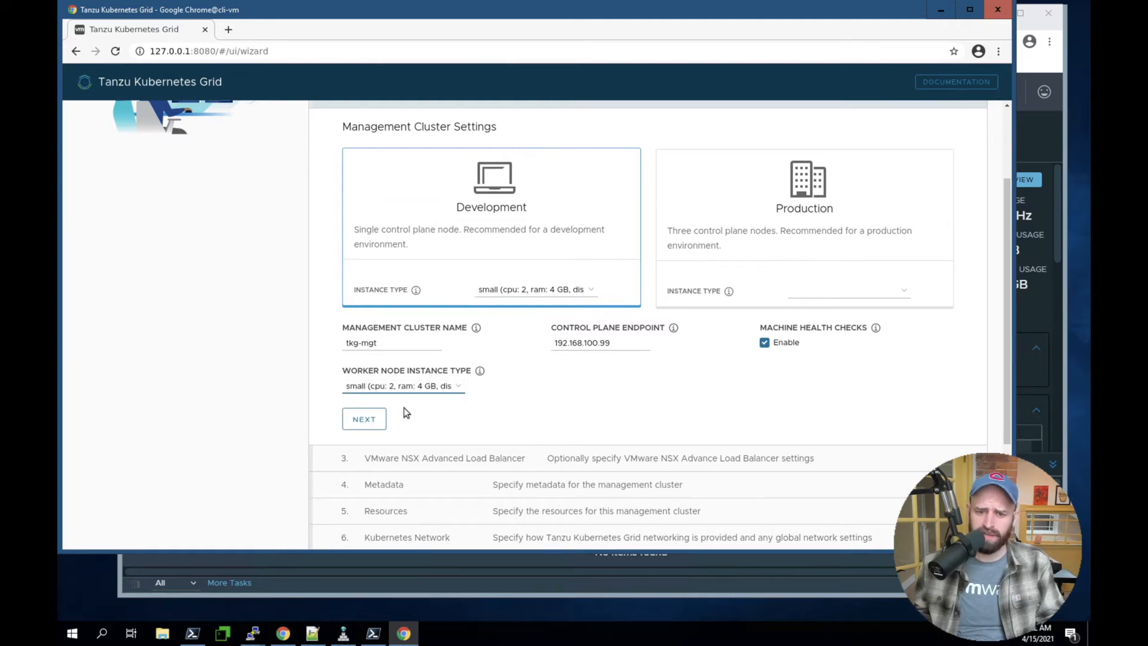
pyautogui.click(638, 418)
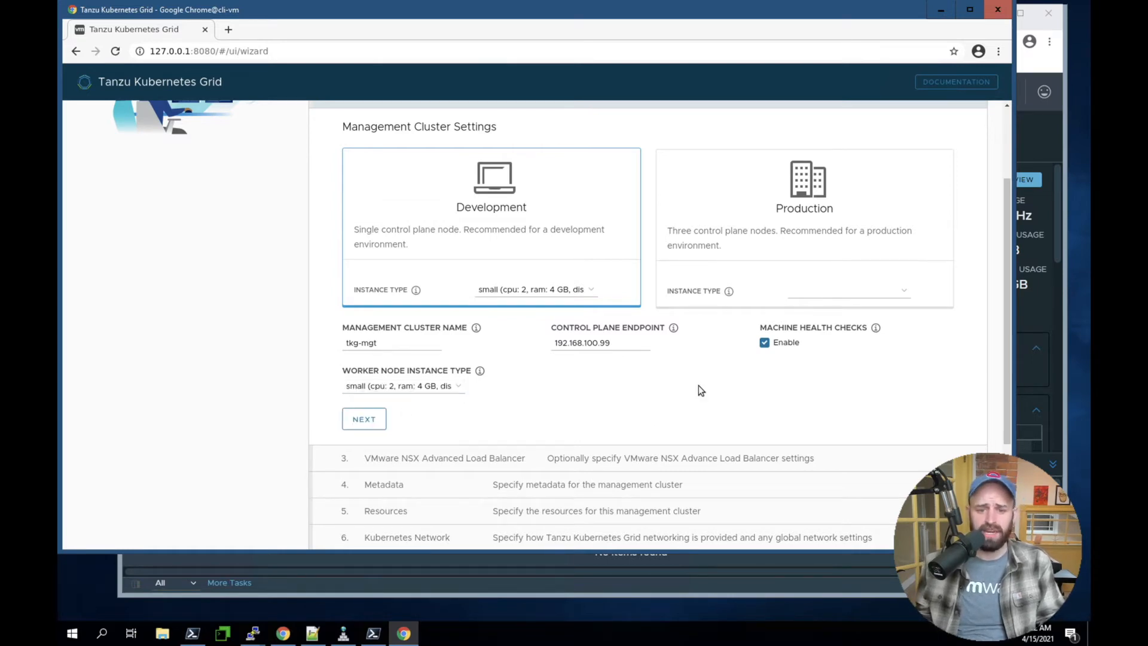
pyautogui.click(364, 419)
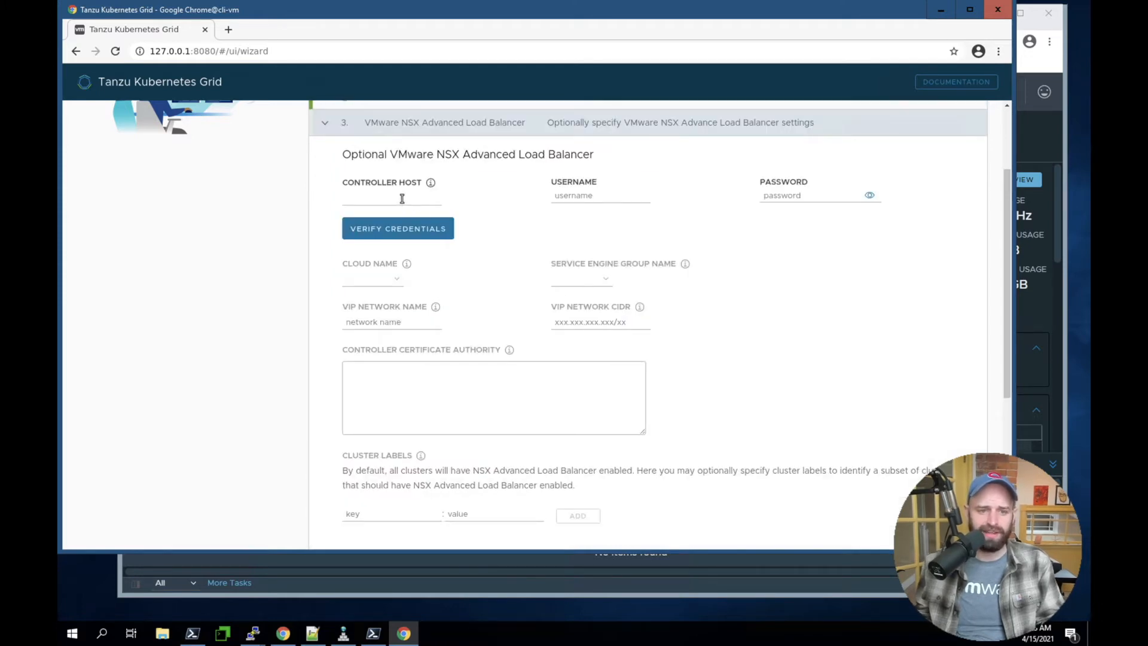
# Copy the nsxalb-controller-01a record's fully qualified name from DNS Manager and set the installer's controller host to nsxalb-controller-01a.corp.tanzu
pyautogui.click(1035, 144)
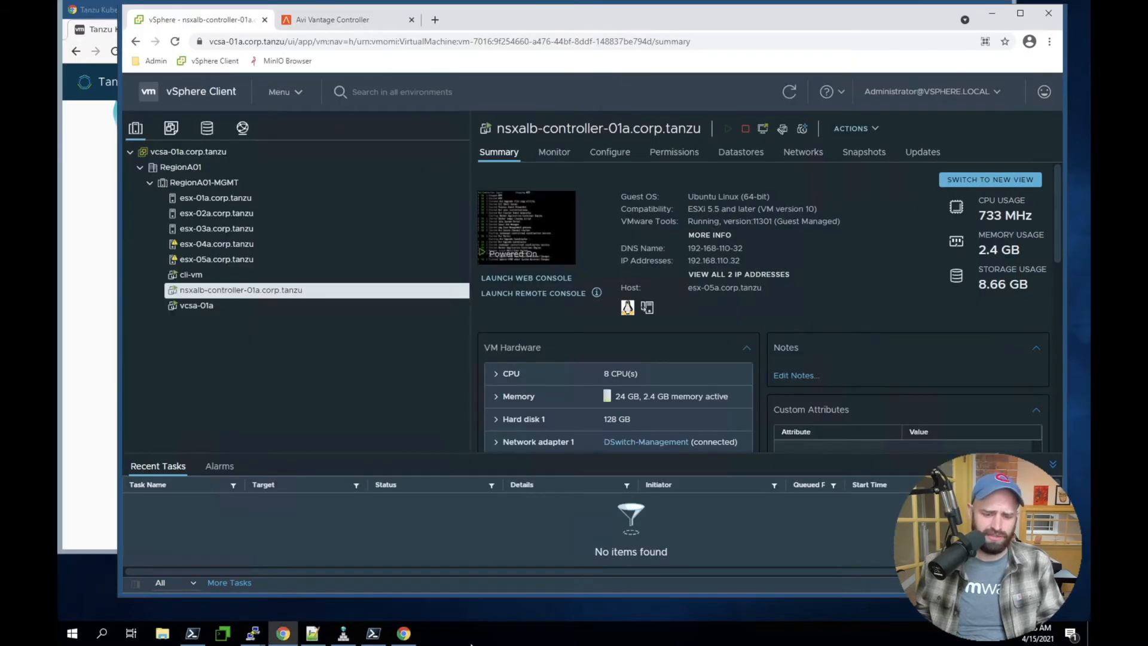
pyautogui.click(344, 635)
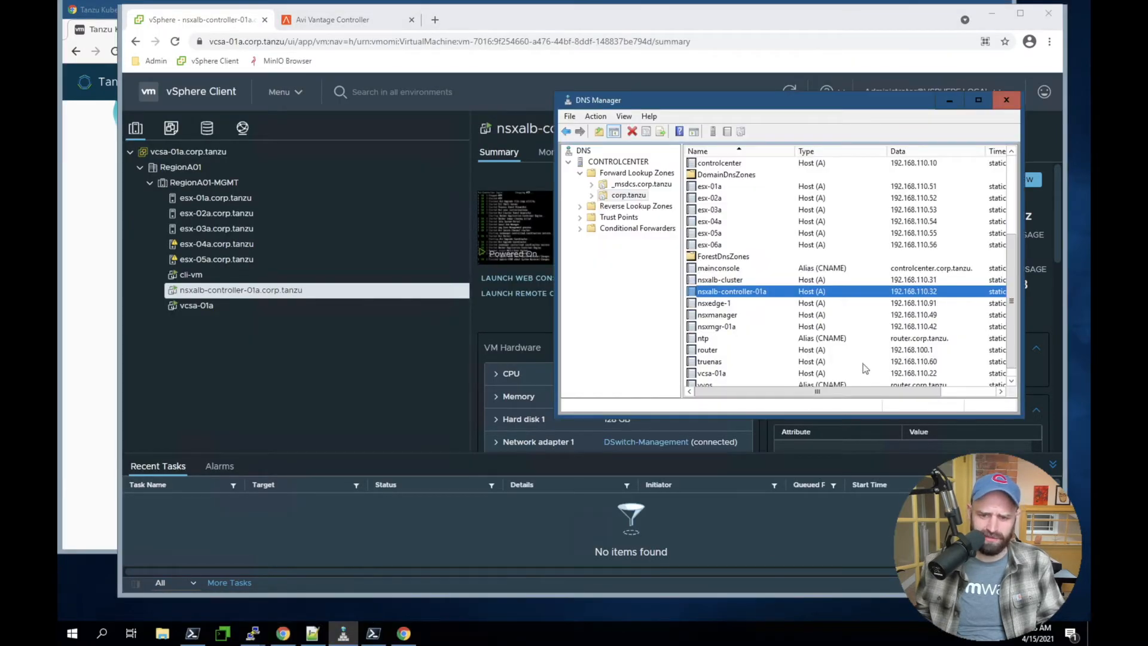
pyautogui.doubleClick(743, 292)
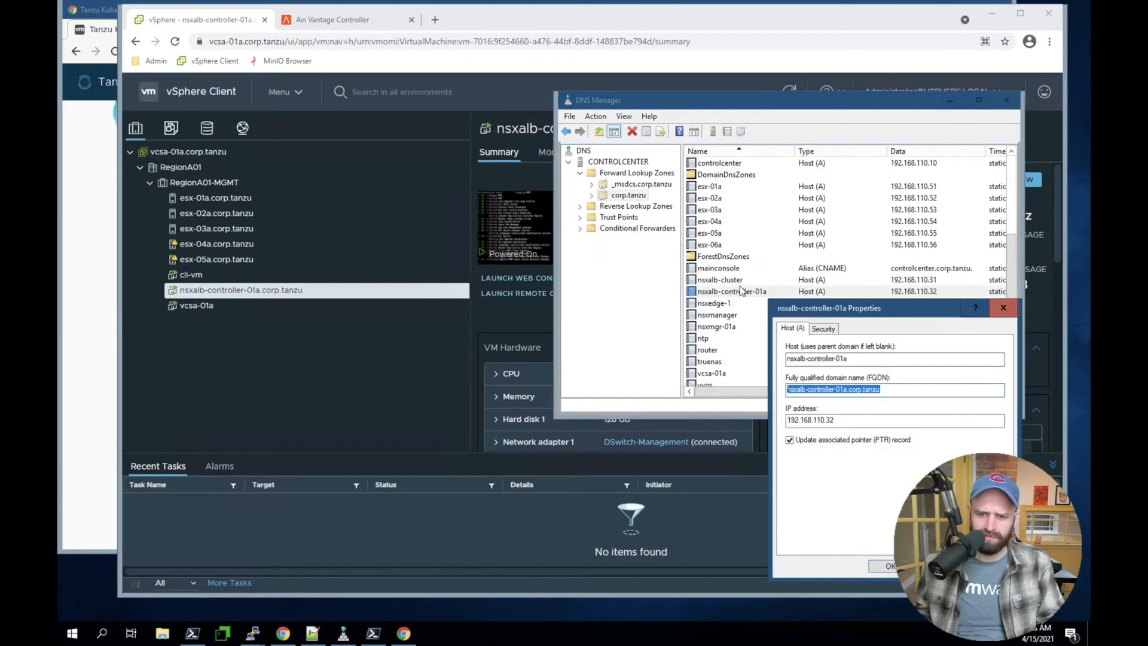
pyautogui.rightClick(809, 389)
pyautogui.click(844, 425)
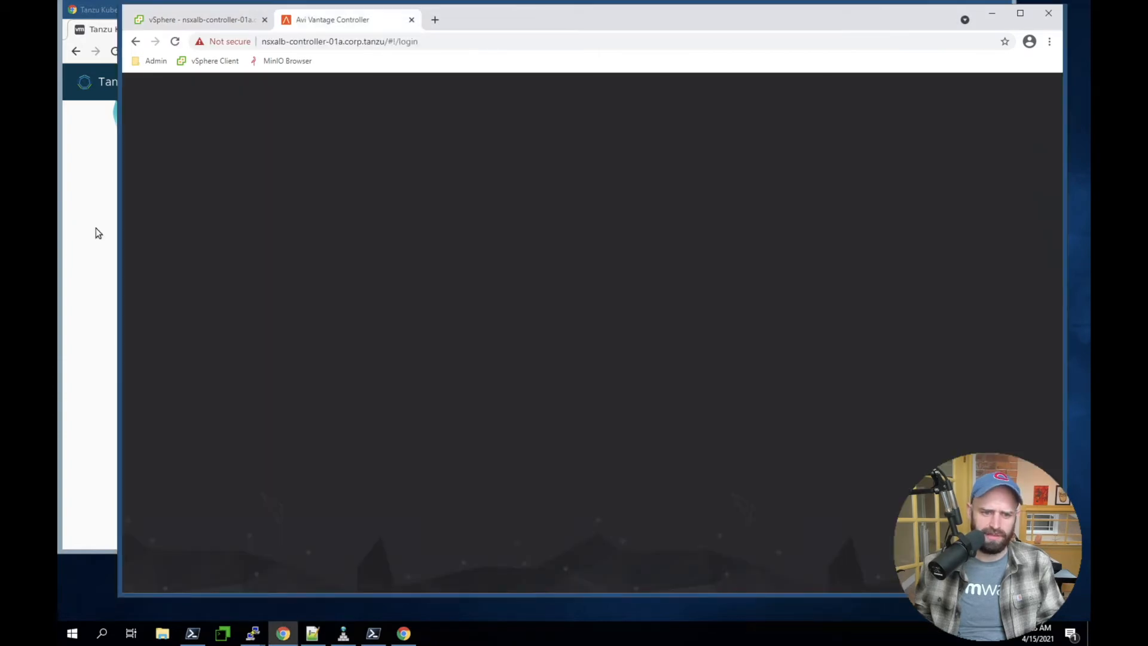
pyautogui.click(95, 230)
pyautogui.click(394, 198)
pyautogui.write('nsxalb-controller-01a.corp.tanzu')
# Enter the username admin and the account password for the NSX Advanced Load Balancer controller
pyautogui.click(578, 200)
pyautogui.write('admin')
pyautogui.press('Tab')
pyautogui.write('VMware1!')
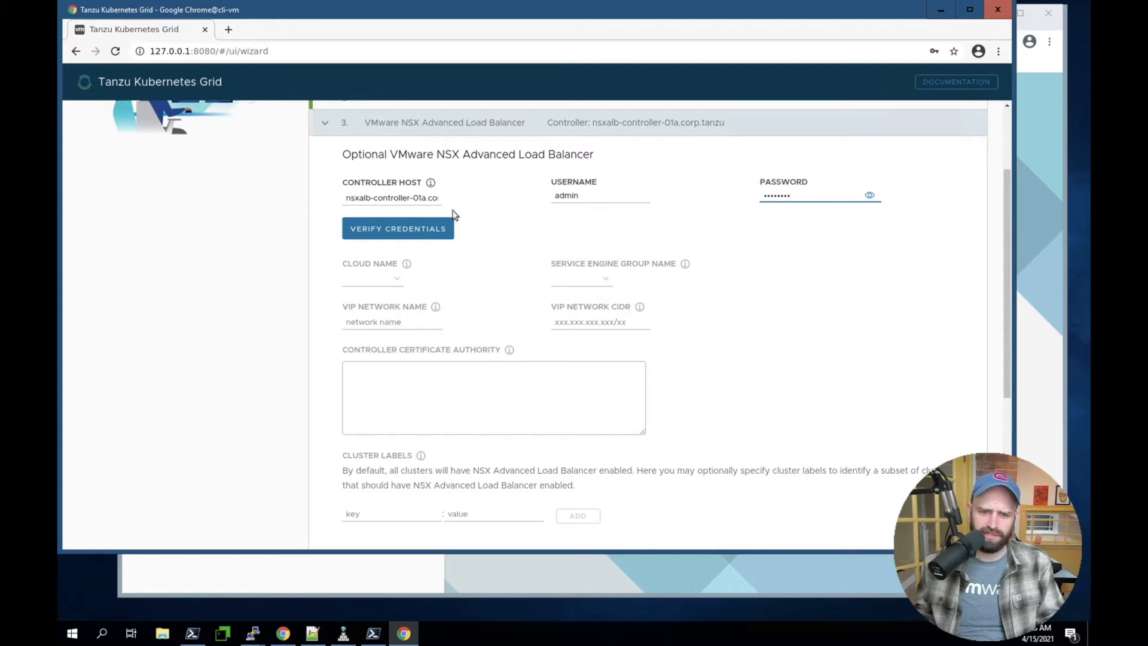
# Verify the NSX Advanced Load Balancer credentials and set the cloud name to Default-Cloud
pyautogui.click(418, 223)
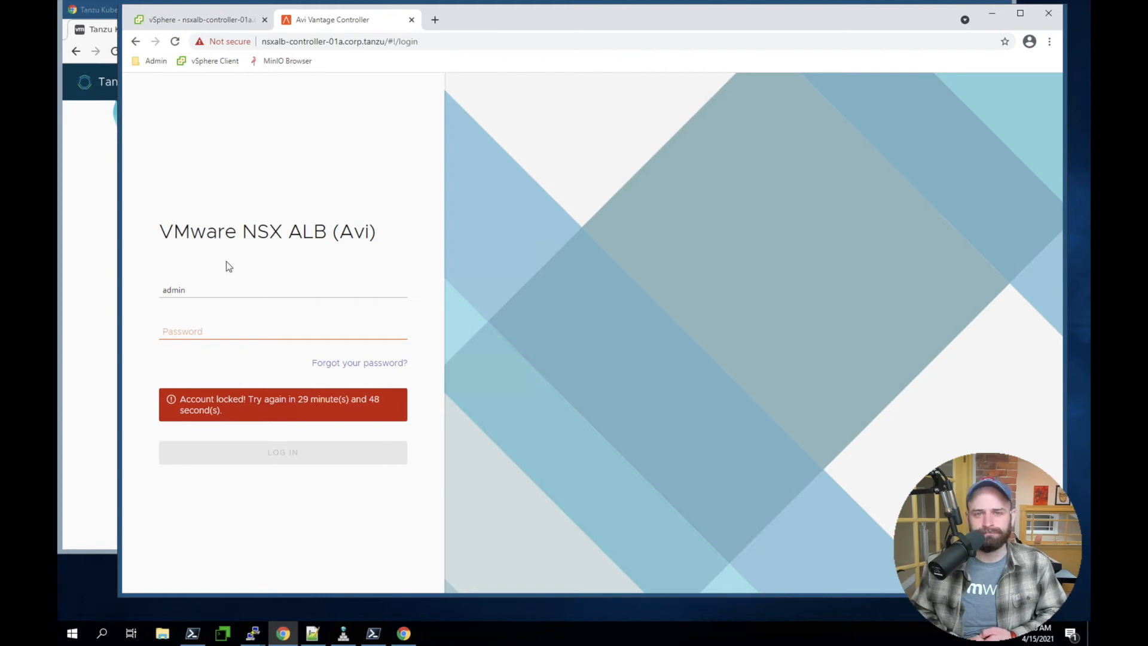
pyautogui.hotkey('alt', 'Tab')
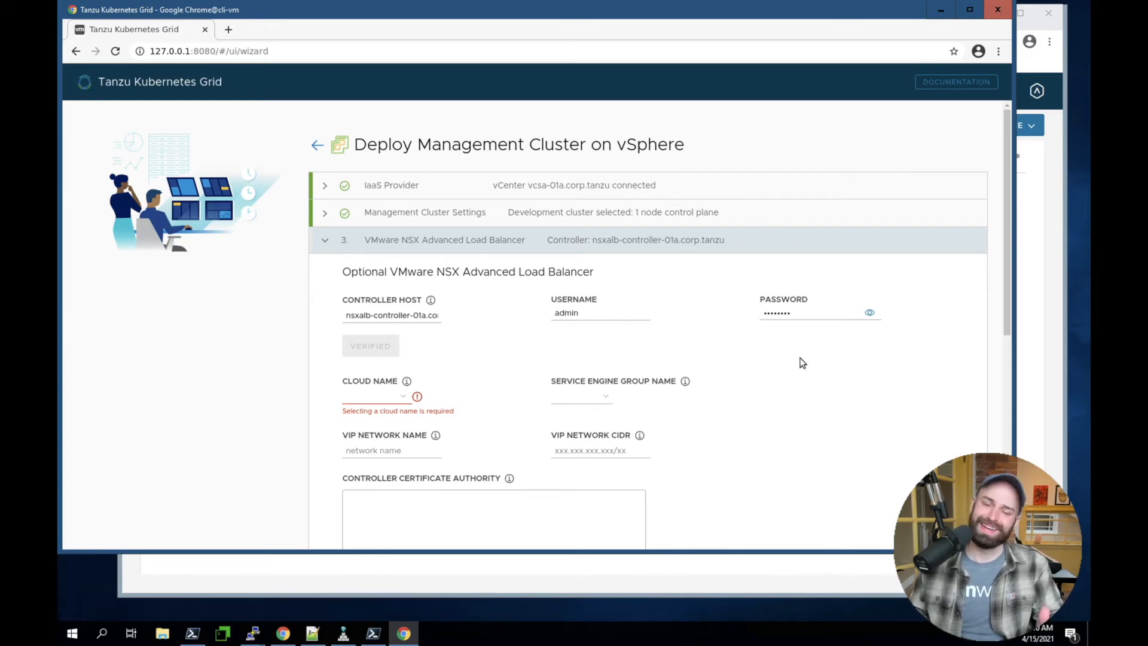
pyautogui.click(392, 397)
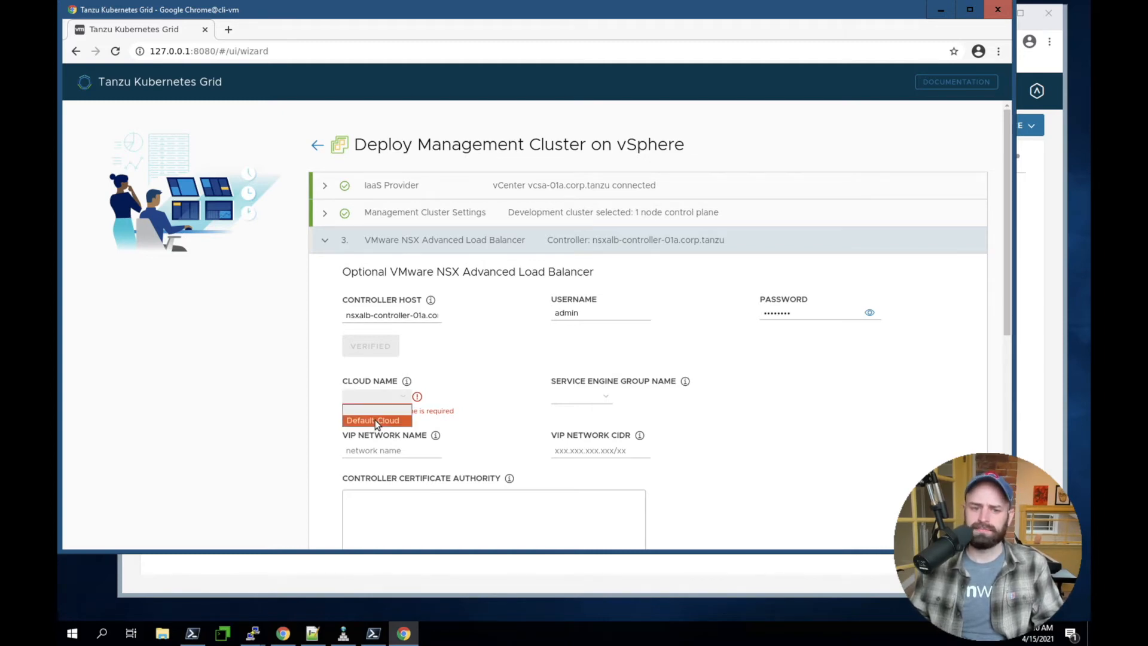
pyautogui.click(375, 420)
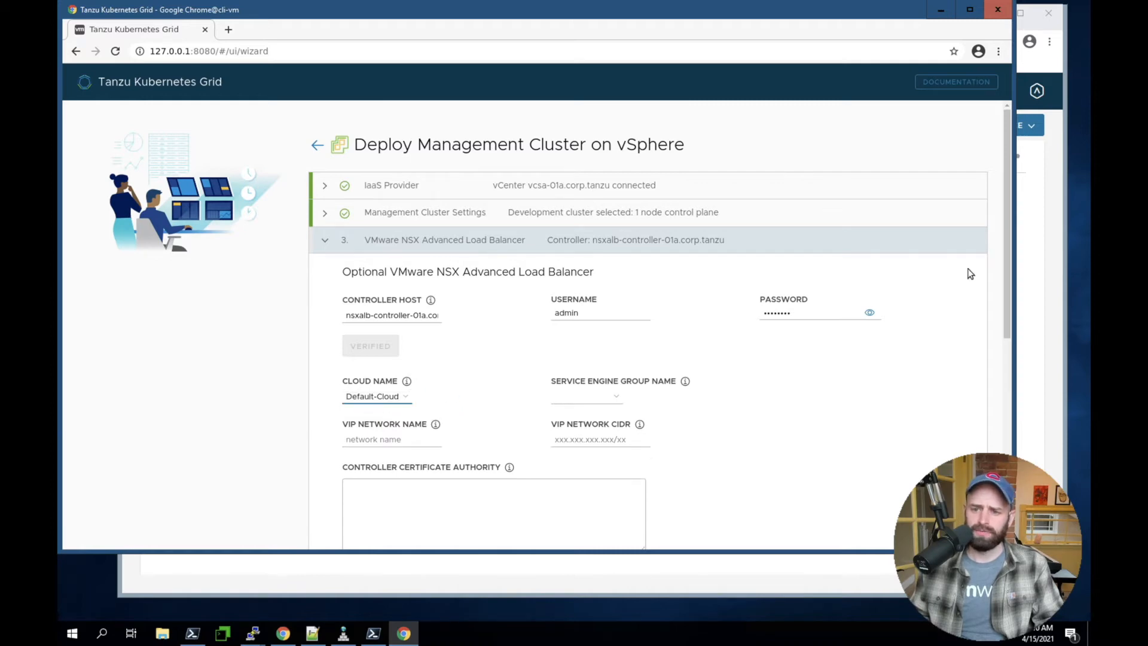
# Switch to the NSX Advanced Load Balancer controller and examine the clouds configured in its infrastructure
pyautogui.click(1036, 263)
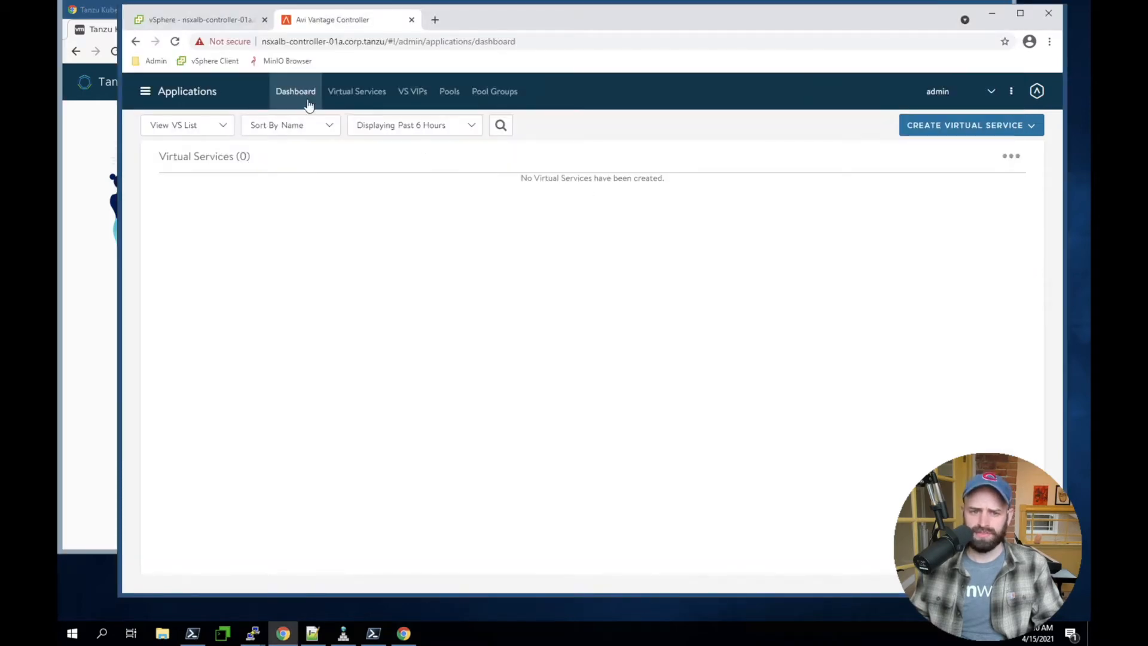
pyautogui.click(171, 94)
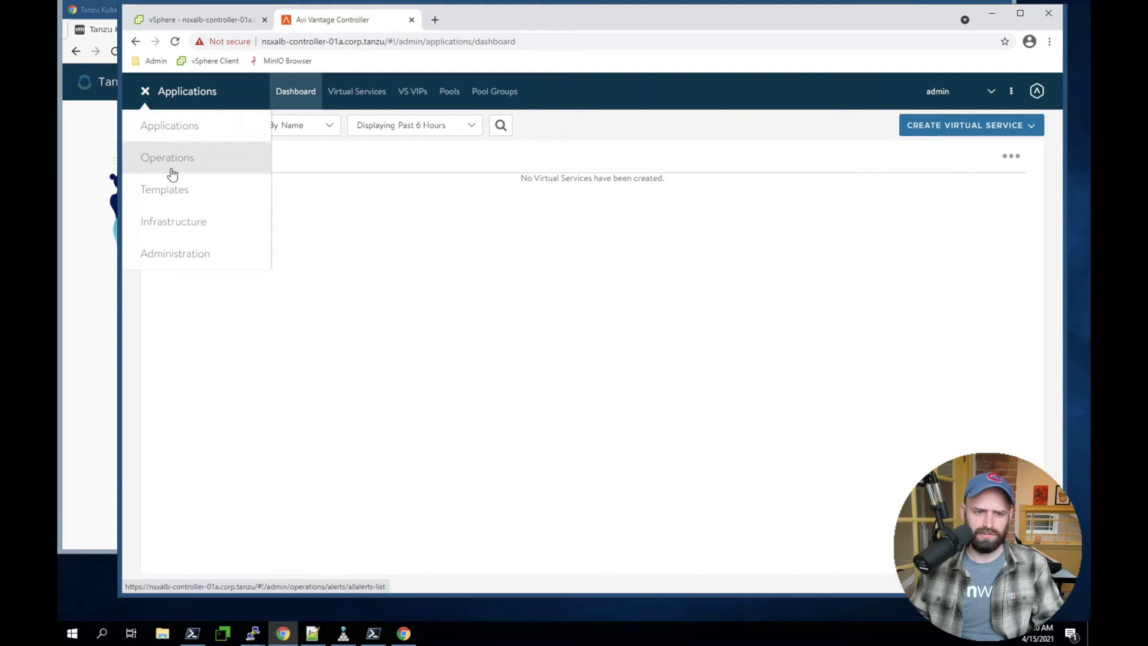
pyautogui.click(174, 226)
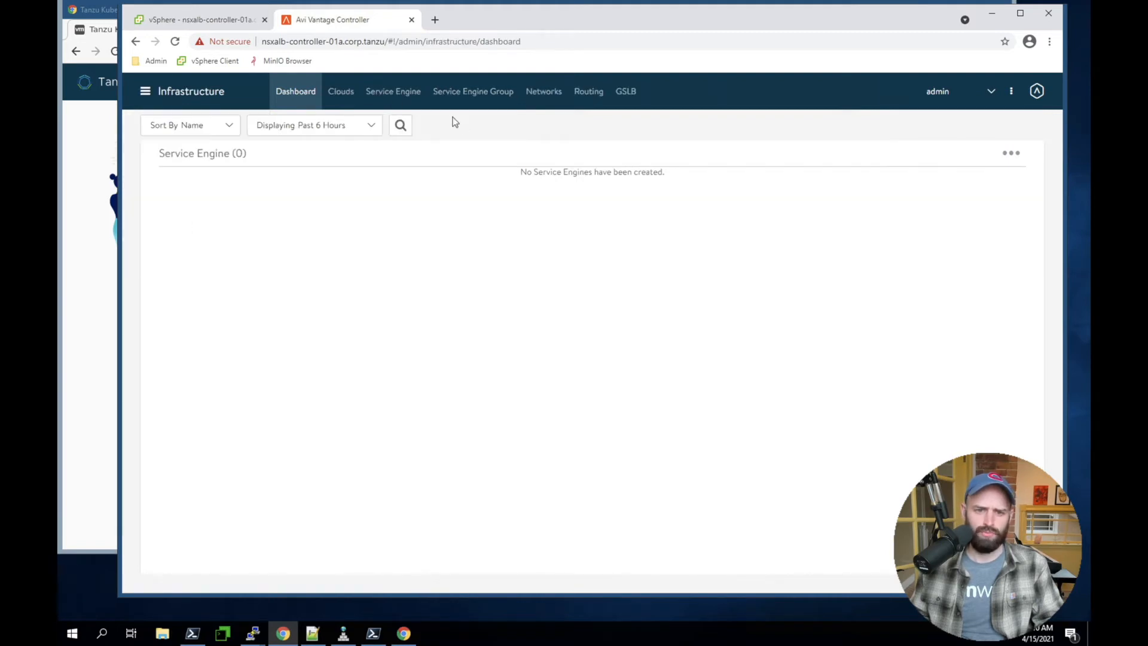
pyautogui.click(340, 98)
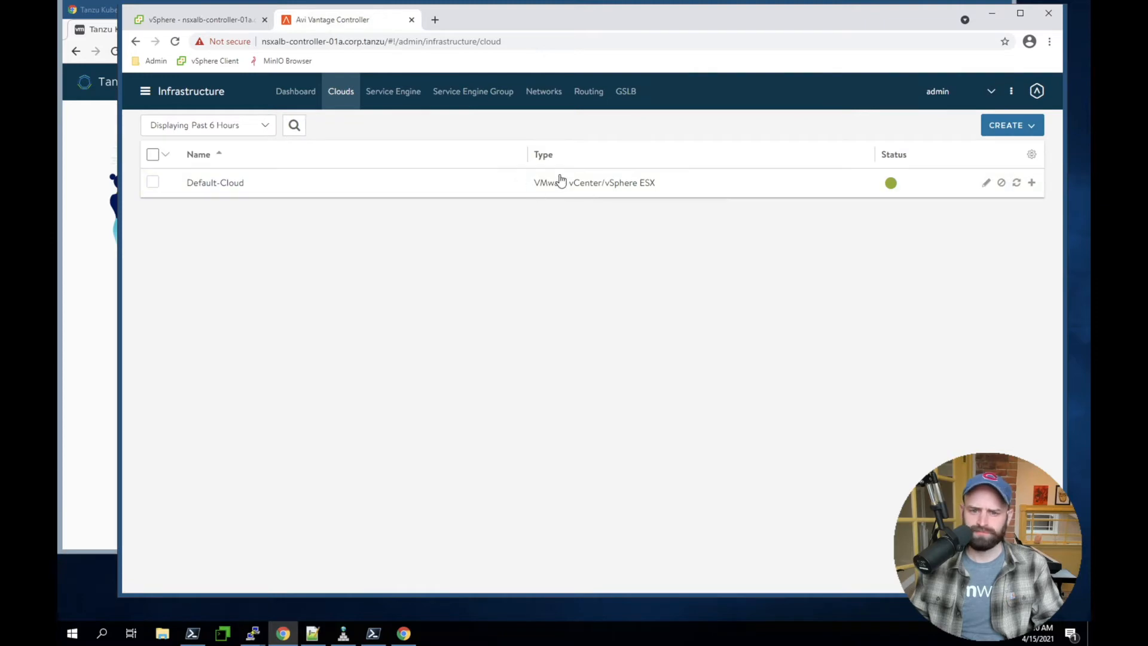
# Return to the Tanzu Kubernetes Grid installer and set the service engine group name to Default-Group
pyautogui.click(110, 276)
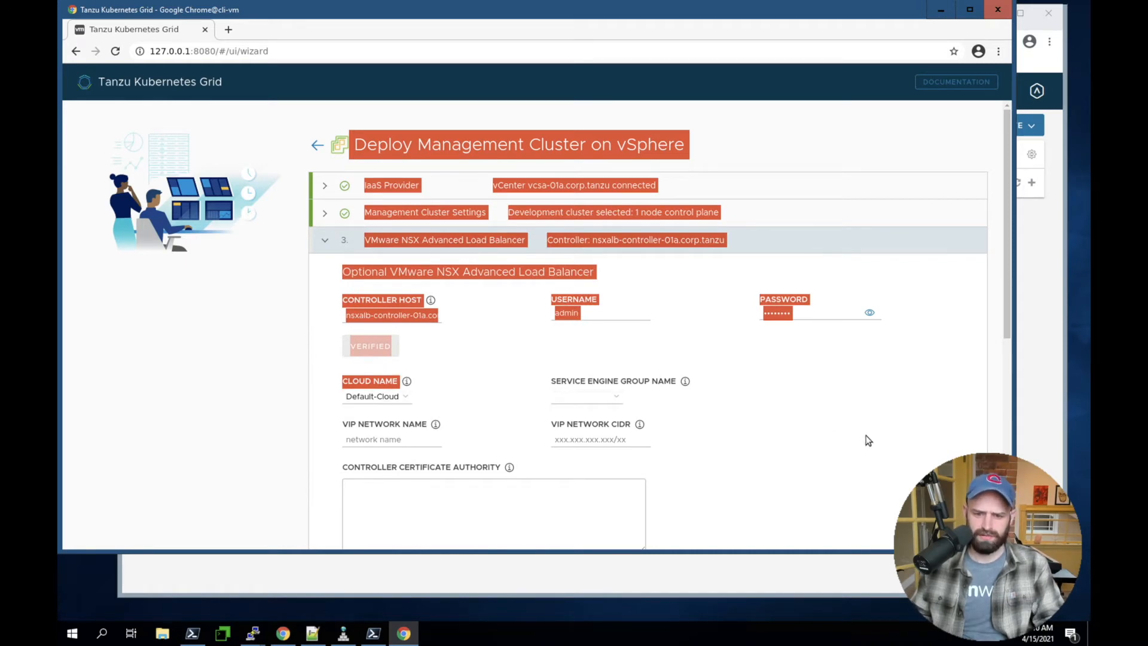
pyautogui.click(588, 396)
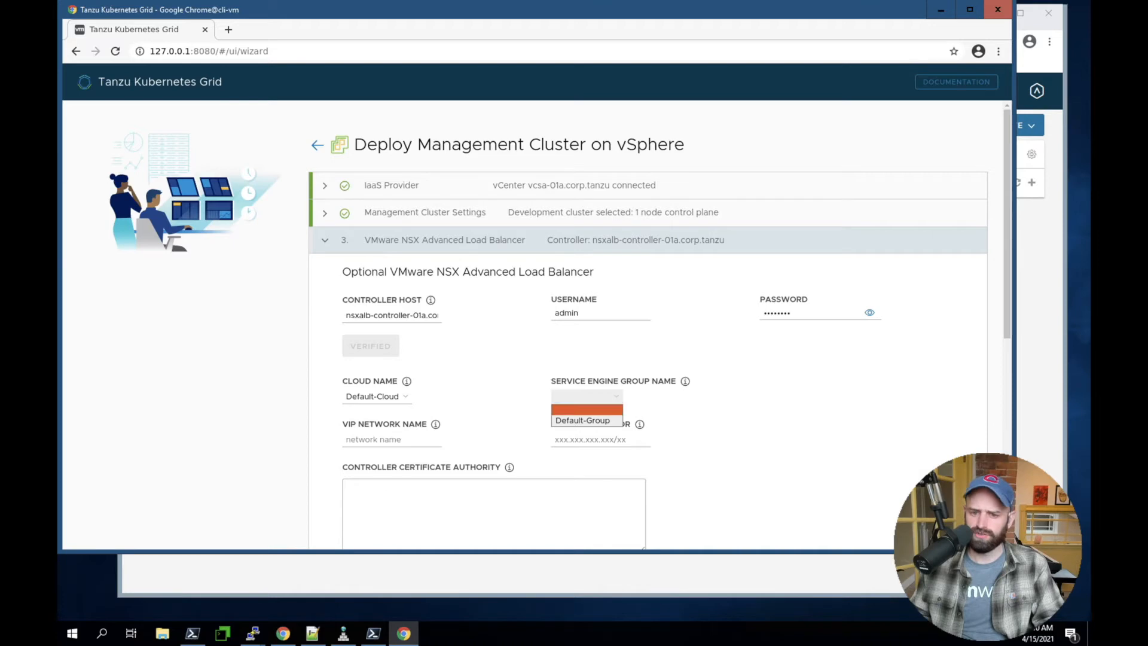
pyautogui.click(573, 421)
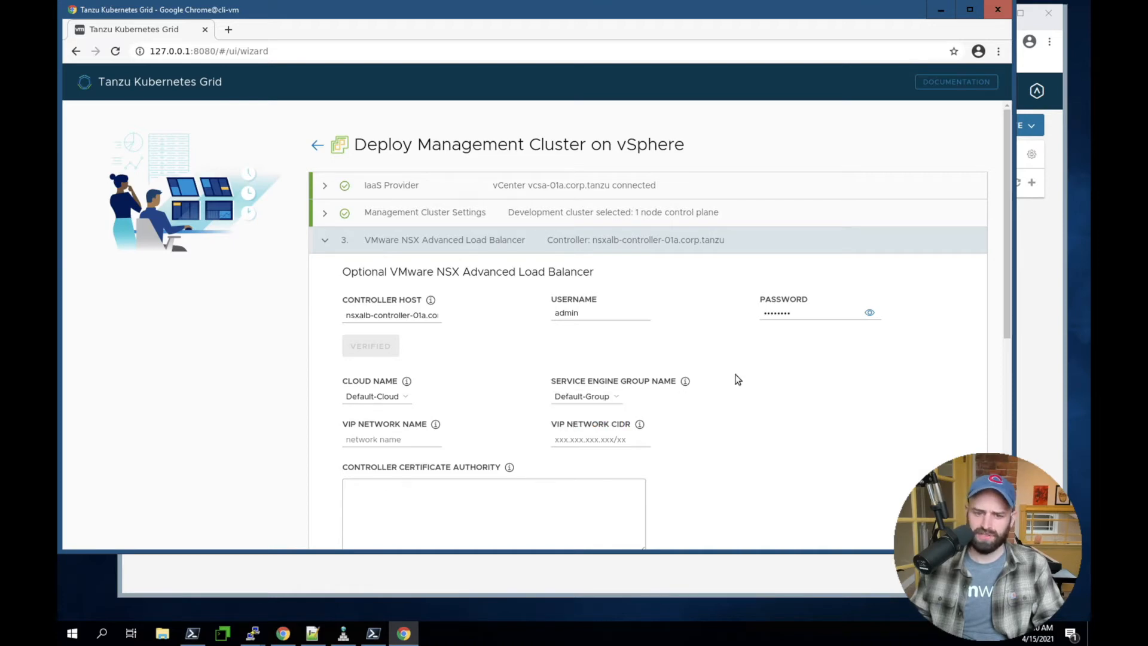
# Copy the K8s-Frontend network name from the load balancer controller's networks and enter it as the installer's VIP network name
pyautogui.click(372, 441)
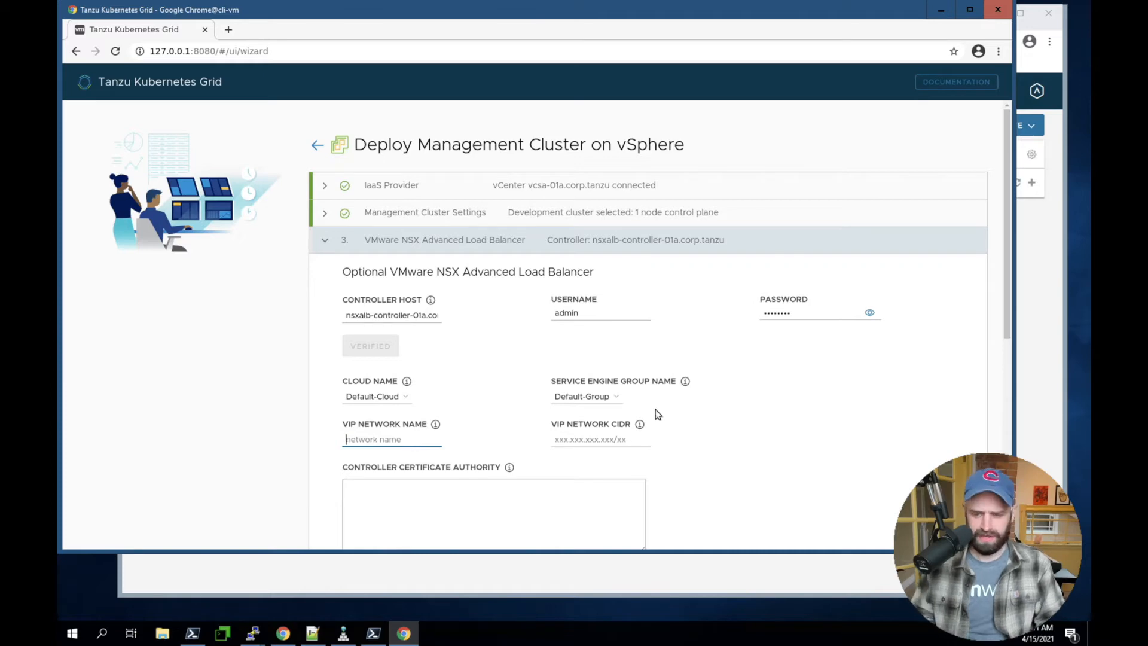
pyautogui.click(1034, 312)
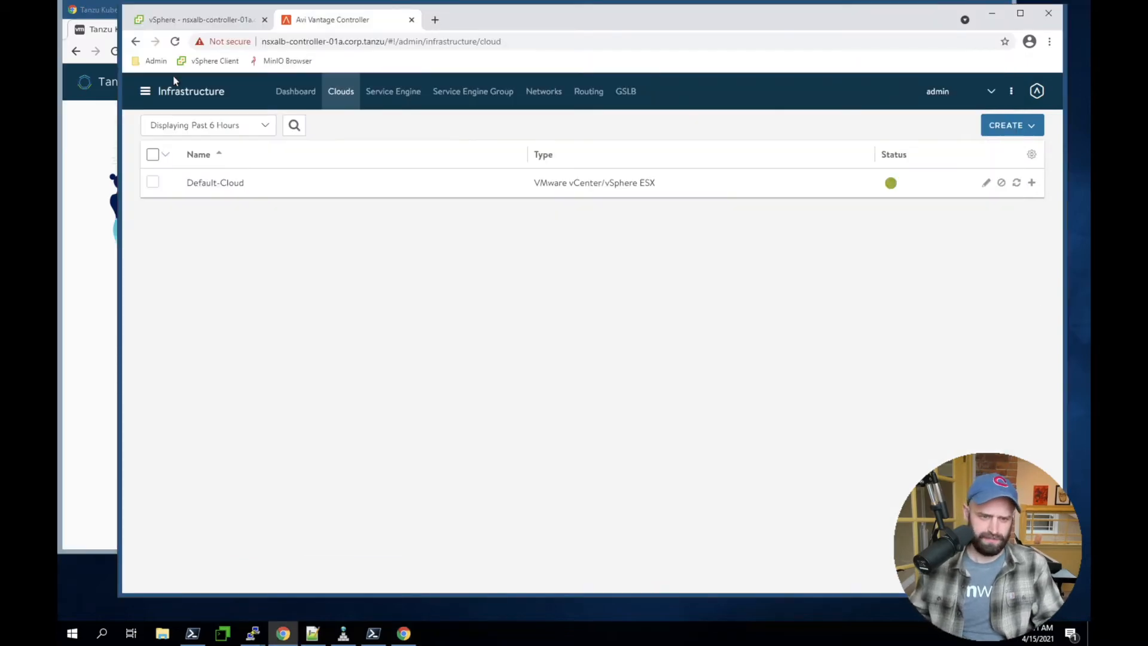
pyautogui.click(543, 92)
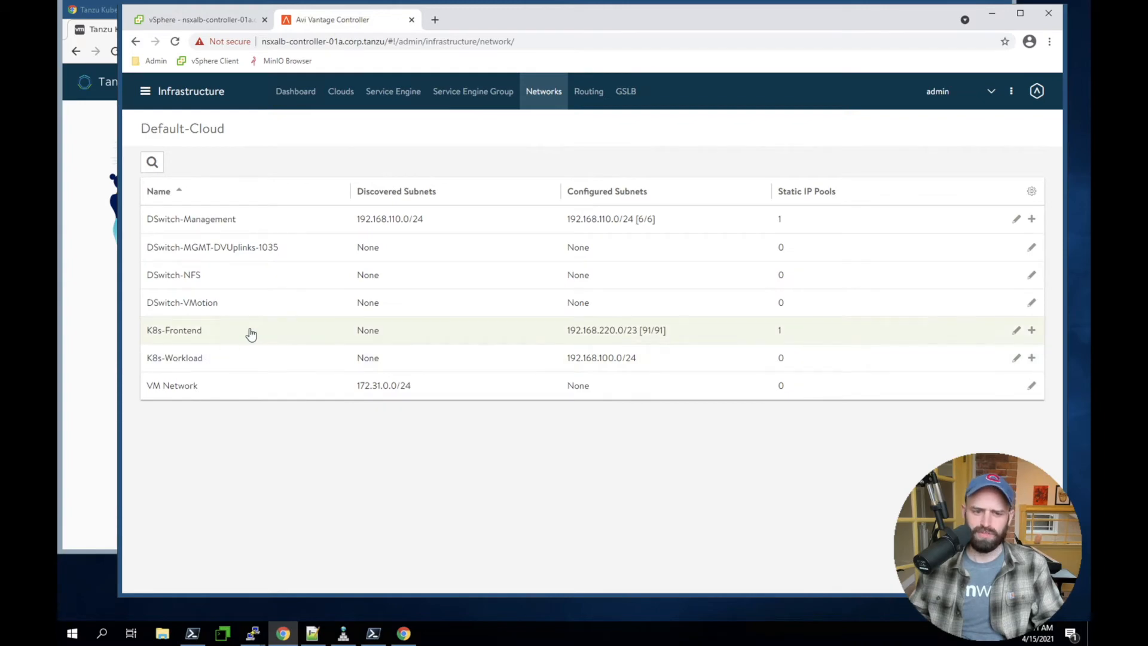
pyautogui.tripleClick(146, 335)
pyautogui.hotkey('ctrl', 'c')
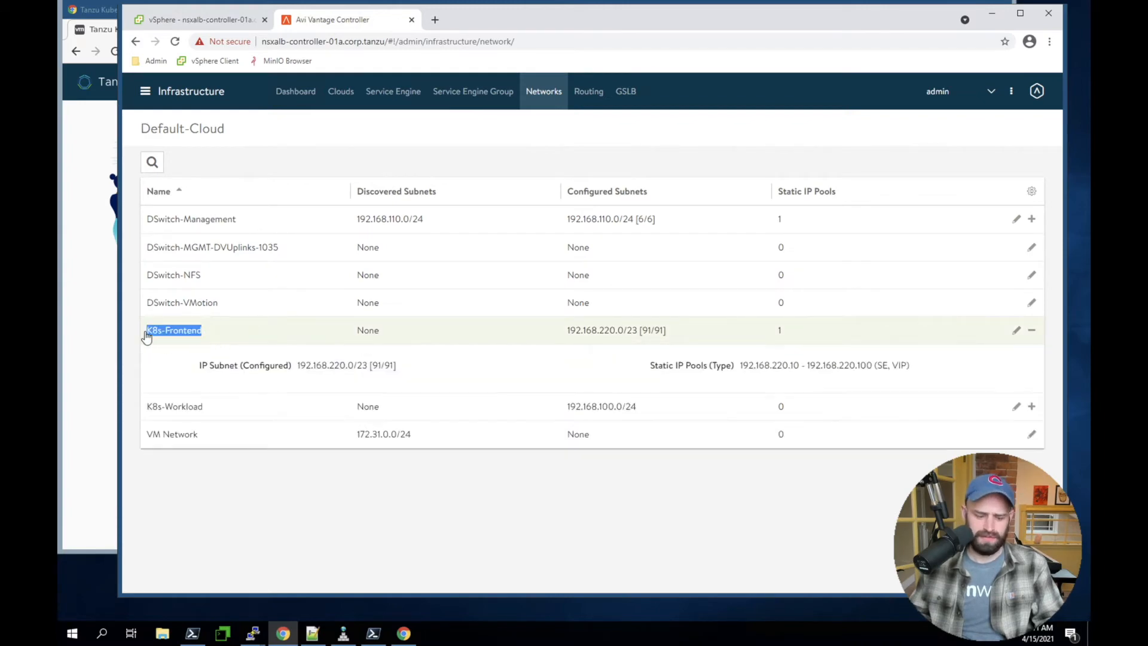
pyautogui.click(92, 329)
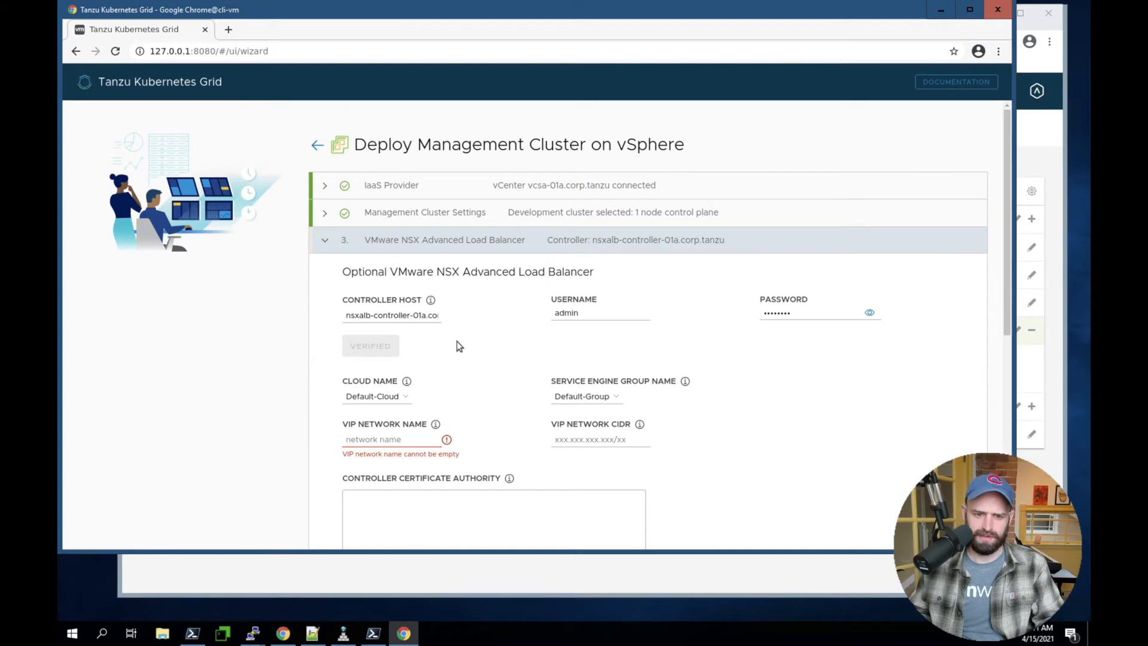
pyautogui.click(353, 440)
pyautogui.hotkey('ctrl', 'v')
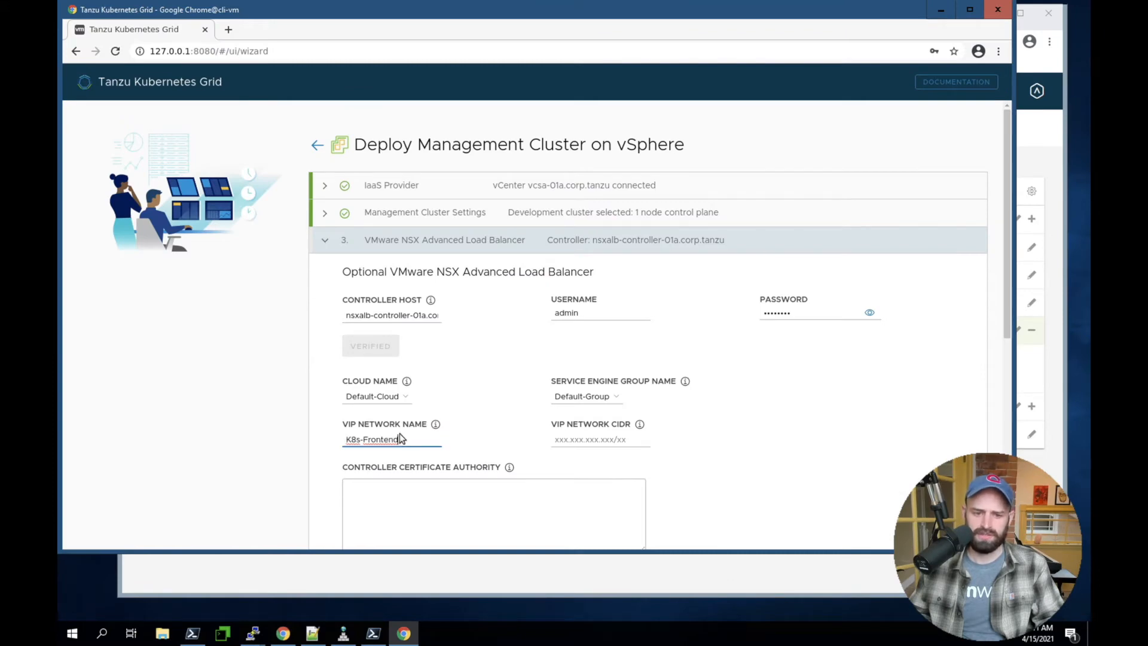
# Set the VIP network CIDR to 192.168.220.0/23, the configured subnet of the K8s-Frontend network
pyautogui.click(797, 455)
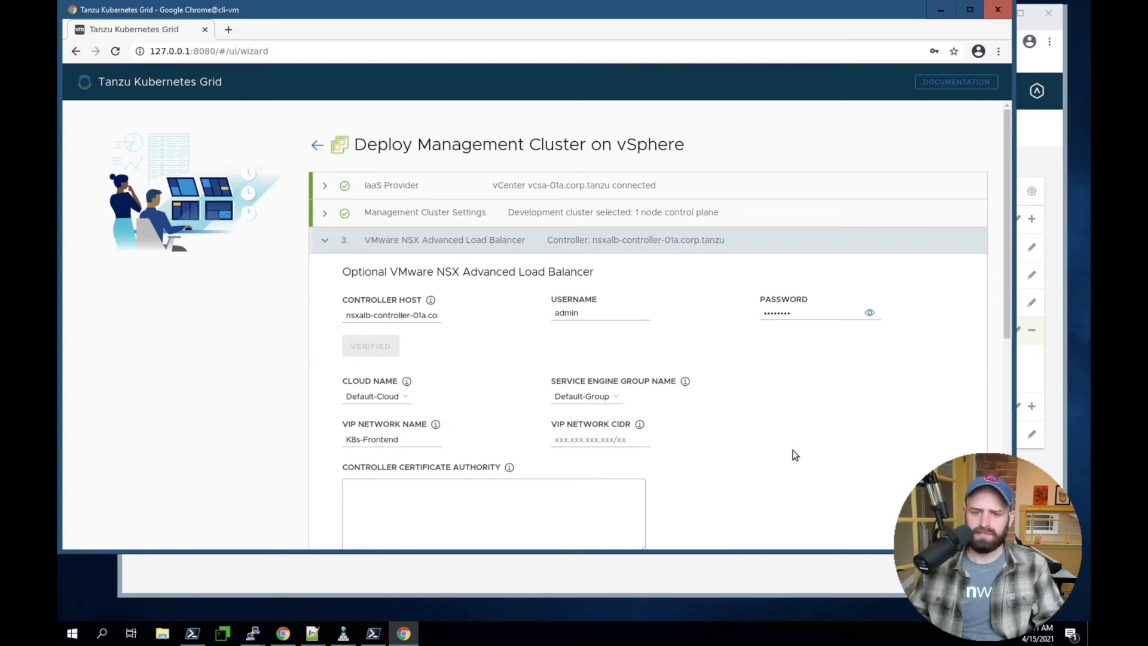
pyautogui.click(589, 441)
pyautogui.write('192.168.220.0/23')
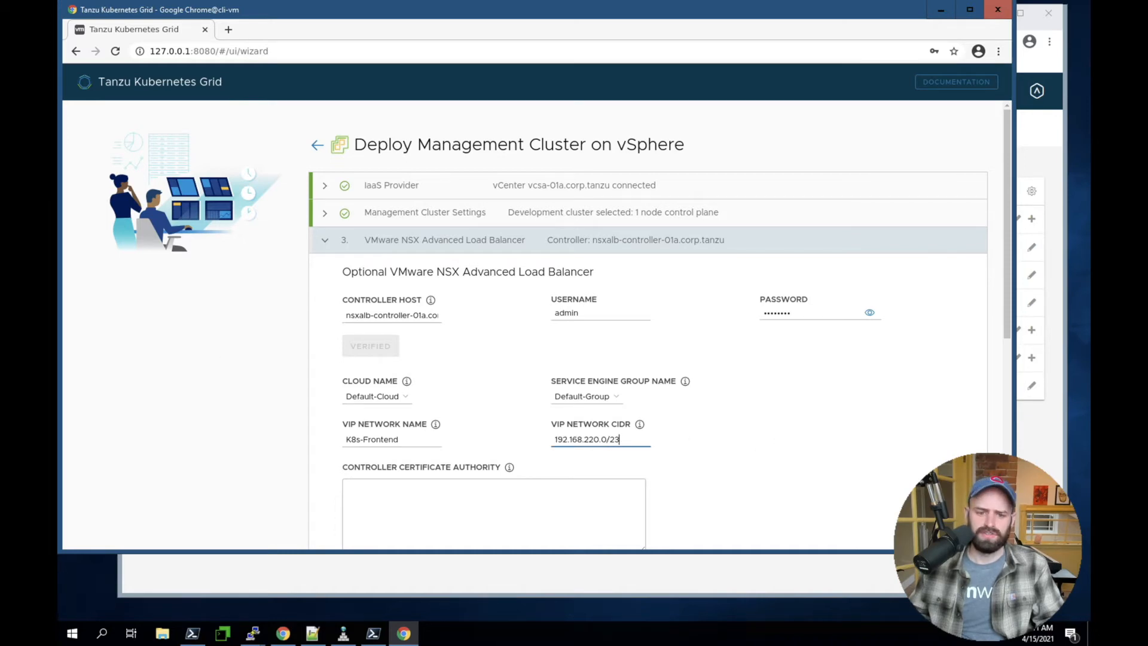
# Copy the full Avi Controller certificate from the Notepad++ notes into the installer's controller certificate authority
pyautogui.click(481, 486)
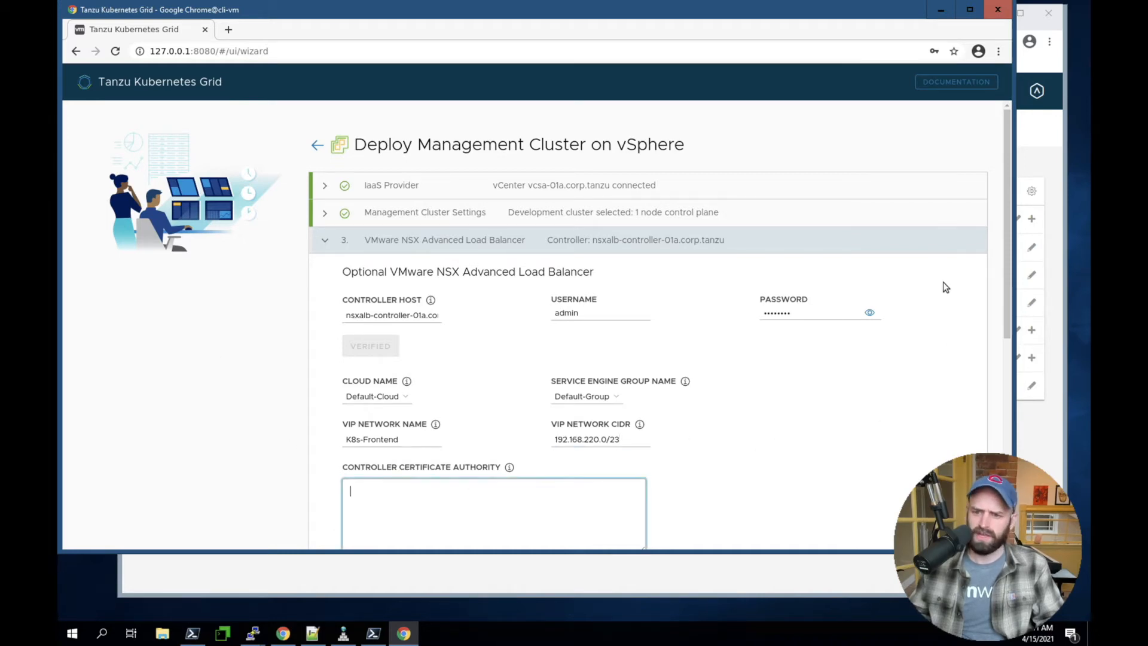
pyautogui.moveTo(1009, 237); pyautogui.dragTo(1009, 310)
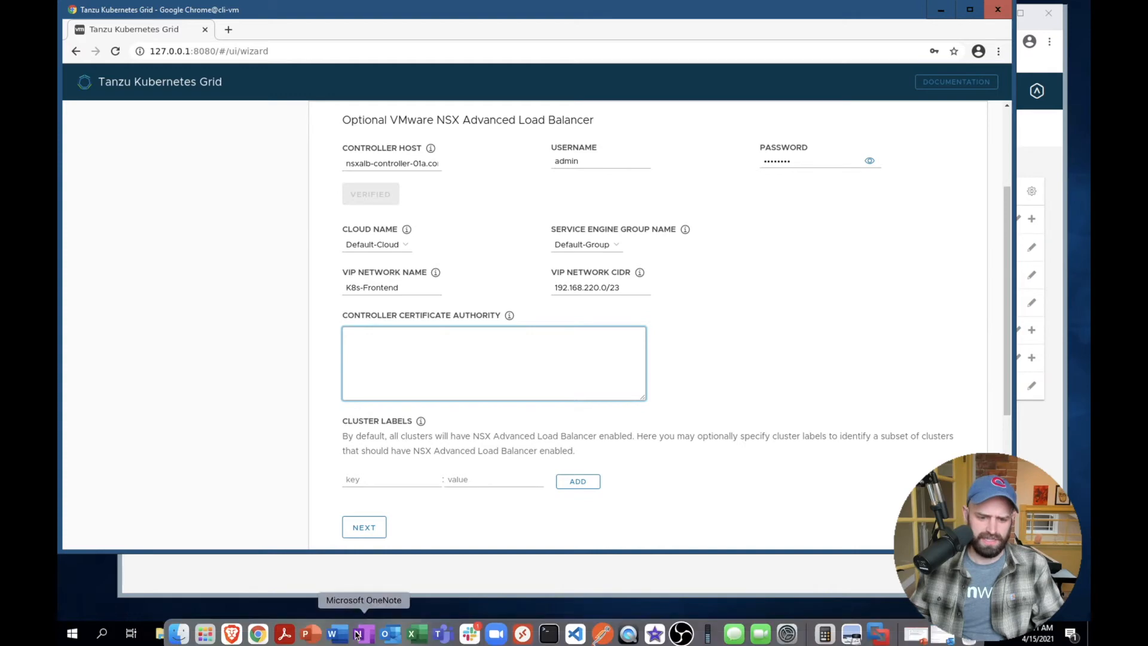
pyautogui.click(314, 633)
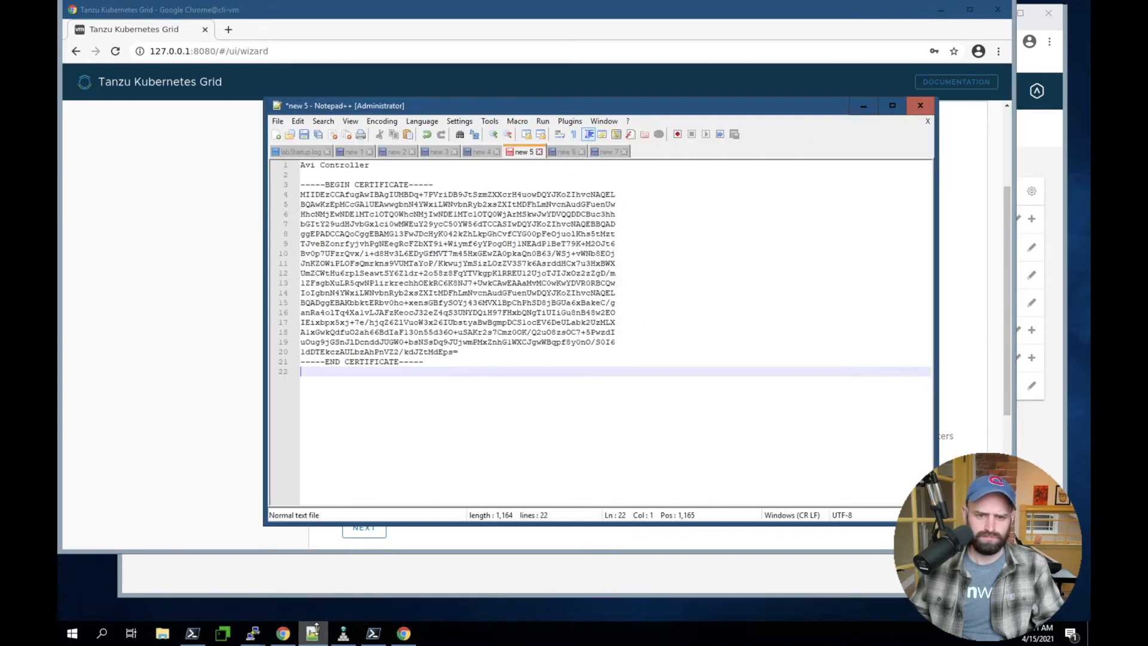
pyautogui.moveTo(444, 366); pyautogui.dragTo(289, 181)
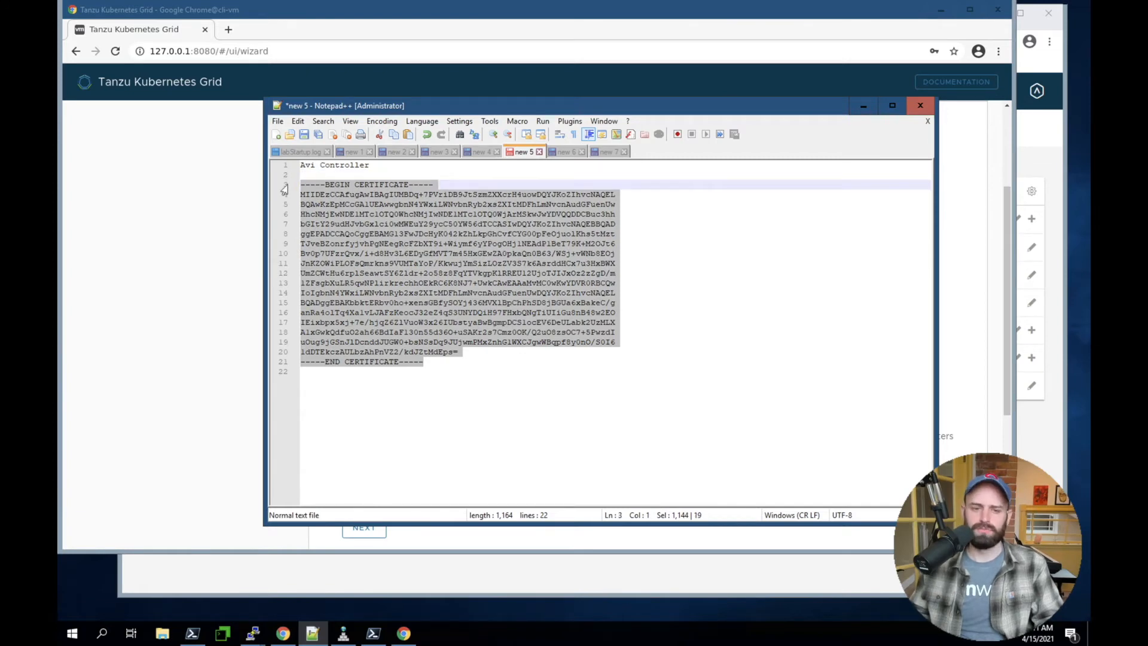
pyautogui.click(193, 225)
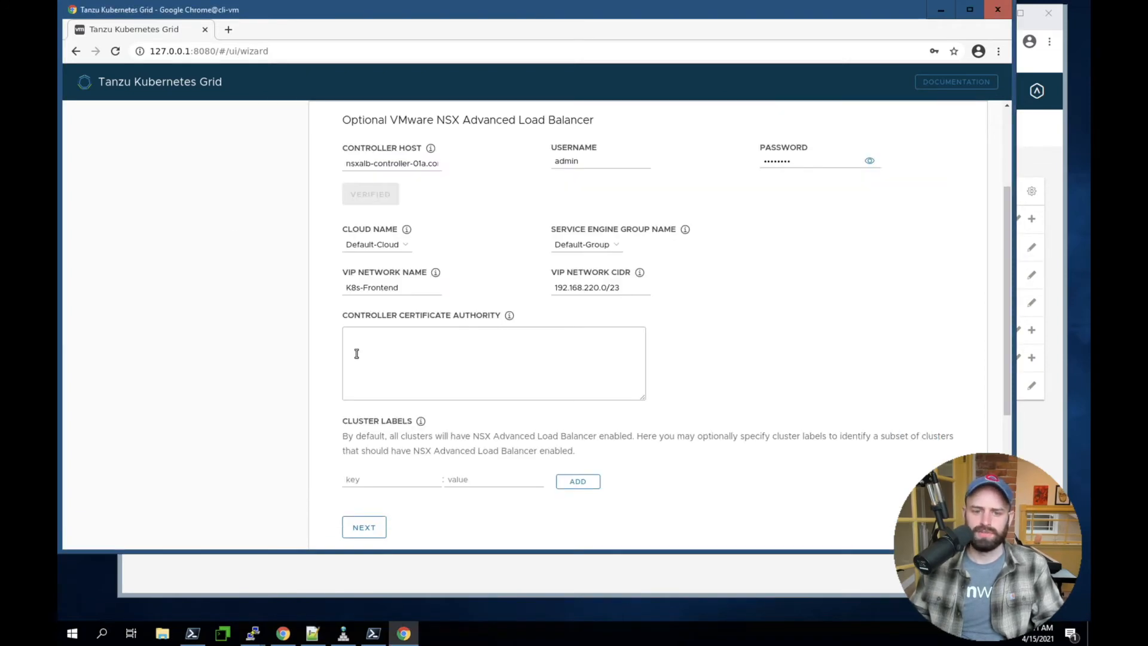
pyautogui.click(380, 362)
pyautogui.write('-----BEGIN CERTIFICATE----- MIIDEzCCAfugAwIBAgIUMBDq+7PVriDB9JtSzmZXXcrH4uowDQYJKoZIhvcNAQEL BQAwKzEpMCcGA1UEAwwgbnN4YWxiLWNvbnRyb2xsZXItMDFhLmNvcnAudGFuenUw HhcNMjEwNDE1MTc1OTQ0WhcNMjIwNDE1MTc1OTQ0WjArMSkwJwYDVQQDDCBuc3hh bGItY29udHJvbGxlci0wMWEuY29ycC50YW56dTCCASIwDQYJKoZIhvcNAQEBBQAD ggEPADCCAQoCggEBAMG13FwJDcHyK042kZhLkpGhCvfCYG00pFeOjuolKhs5tMzt TJveBZonrfyjvhPgNEegRcFZbXT9i+Wiymf6yYPogOHjlNEAdPlBeT79K+M2OJt6 Bv0p7UFzrQvx/i+d8Hv3L6EDyGfMVT7m45HxGEwZA0pkaQn0B63/WSj+vWNb8EOj JnKZOWiPLOFsQmrkns9VUMTaYoP/KkwujYmSizLOzZV3S7k6AsrddHCx7u3HxBWX UmZCWtHu6rplSeawtSY6Zldr+2o58z8FqYTVkgpKlRREUl2UjoTJIJxOz2zZgD/m lZFsgbXuLR5qwNPlirkrechhOEkRC6K8NJ7+UwkCAwEAAaMvMC0wKwYDVR0RBCQw IoIgbnN4YWxiLWNvbnRyb2xsZXItMDFhLmNvcnAudGFuenUwDQYJKoZIhvcNAQEL BQADggEBAKbbktERbv0ho+xensGBfySOYj436MVX1BpChPhSD8jBGUa6xBakeC/g anRa4olTq4Xa1vLJAFzKeocJ32eZ4qS3UNYDQiH97FHxbQNgTiUIiGu8nB48w2EO IEixbpx5xj+7e/hjqZ6ZlVuoW3x26IUbstyaBwBgmpDCSlocEV6DeULabk2UzMLX AlxGwkQdfu02ah66BdIaF130n55d360+uSAKr2s7Cmz0OK/Q2u08zsOC7+5PwzdI uOug9jGSnJlDcnddJUGW0+bsNSsDq9JUjwmPMxZnhG1WXCJgwWBqpf8y0nO/S0I6 1dDTEkczAULbzAhPnVZ2/kdJZtMdEps= -----END CERTIFICATE-----')
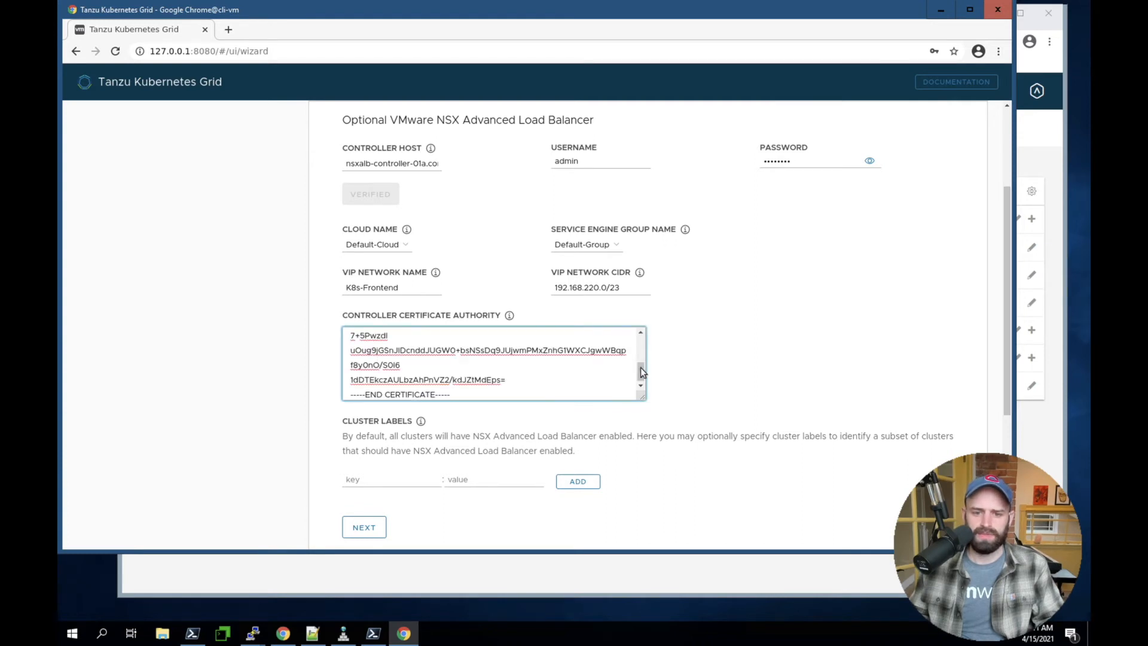
# Check the beginning of the pasted certificate, leave the cluster labels empty and continue to the Metadata section
pyautogui.moveTo(641, 368); pyautogui.dragTo(641, 324)
pyautogui.click(713, 486)
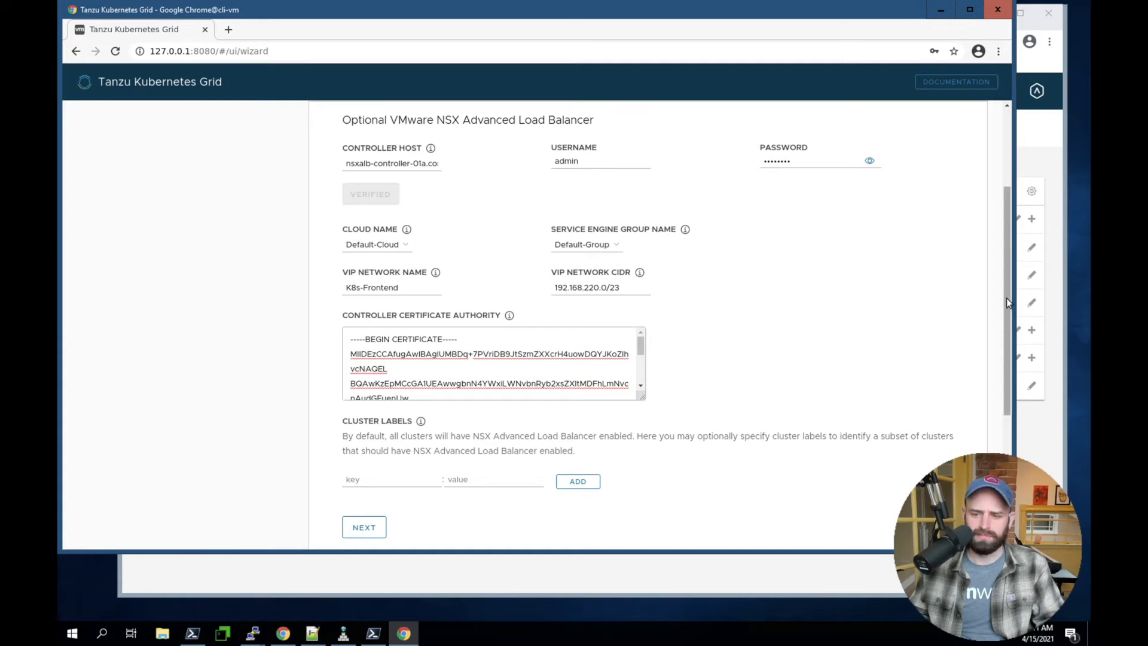
pyautogui.scroll(-3, 1007, 335)
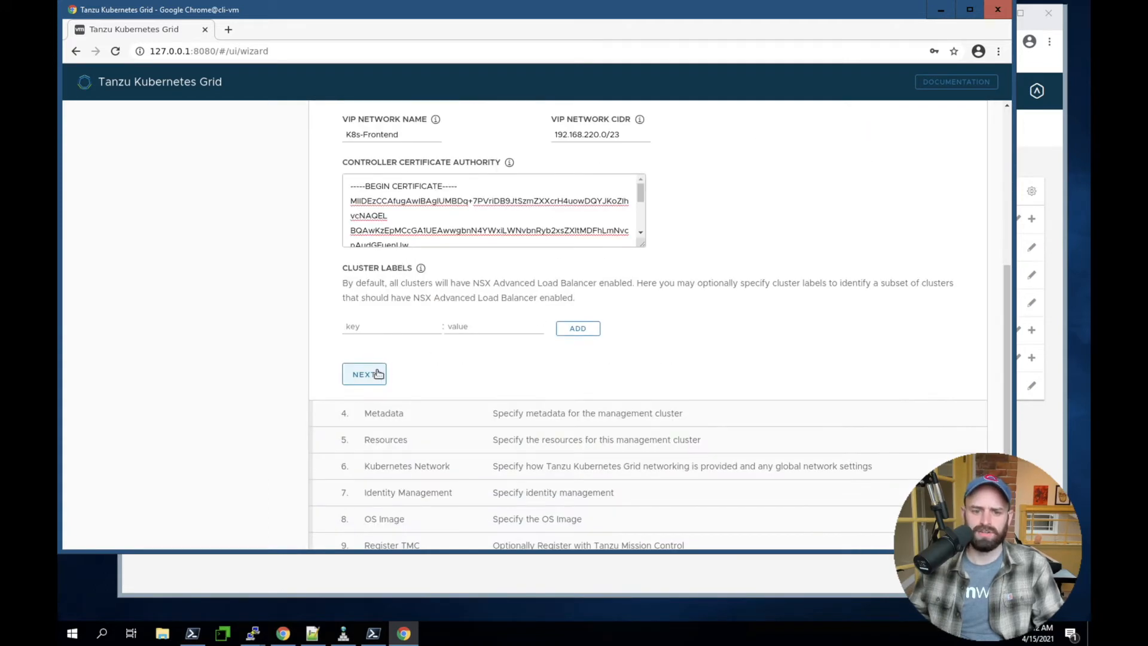
pyautogui.click(376, 371)
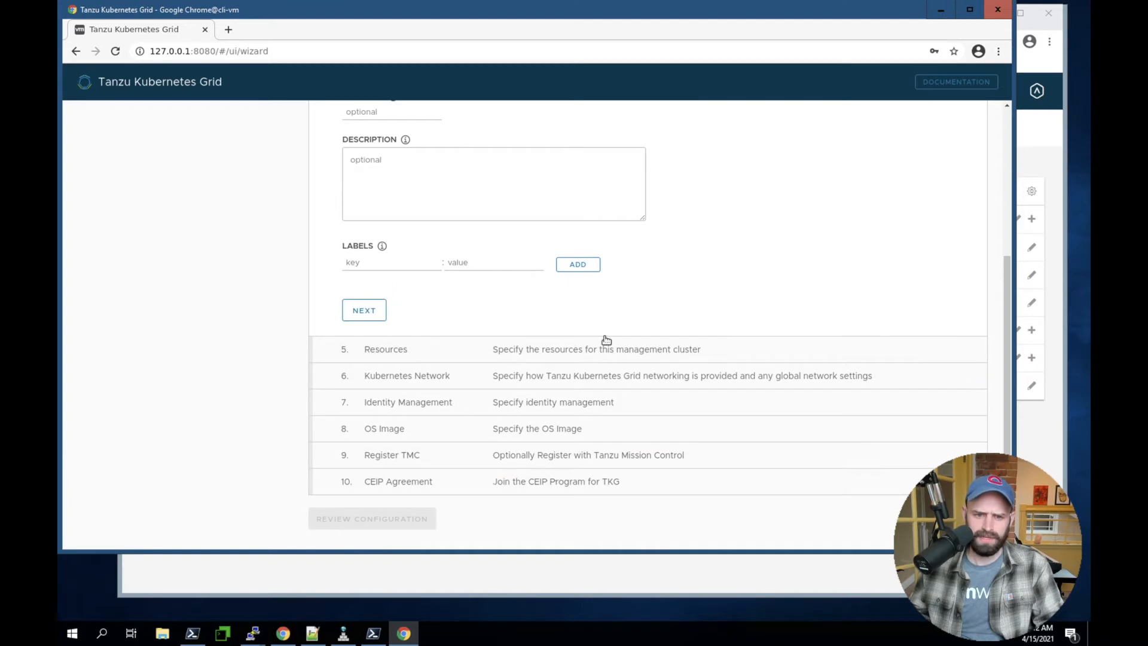
# Leave the optional location, description and labels metadata empty and continue to the Resources section
pyautogui.scroll(1, 708, 323)
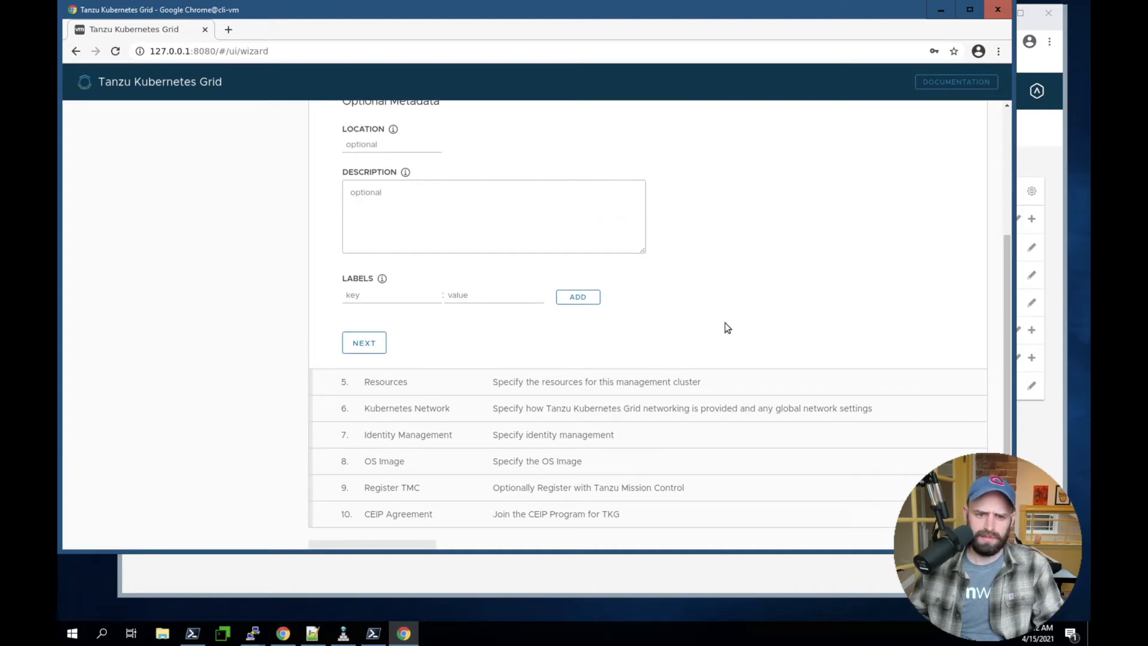
pyautogui.moveTo(1007, 274); pyautogui.dragTo(1011, 235)
pyautogui.click(359, 406)
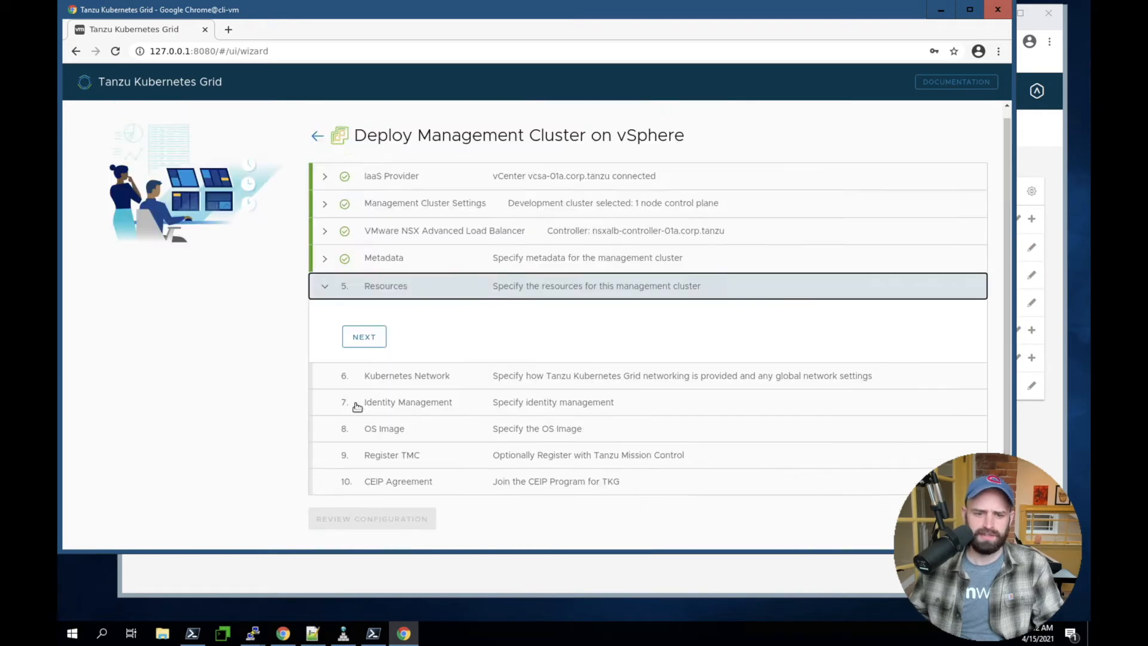
# Set the VM folder to /RegionA01/vm/TKG and examine the TKG folder's contents in the vSphere Client
pyautogui.click(416, 233)
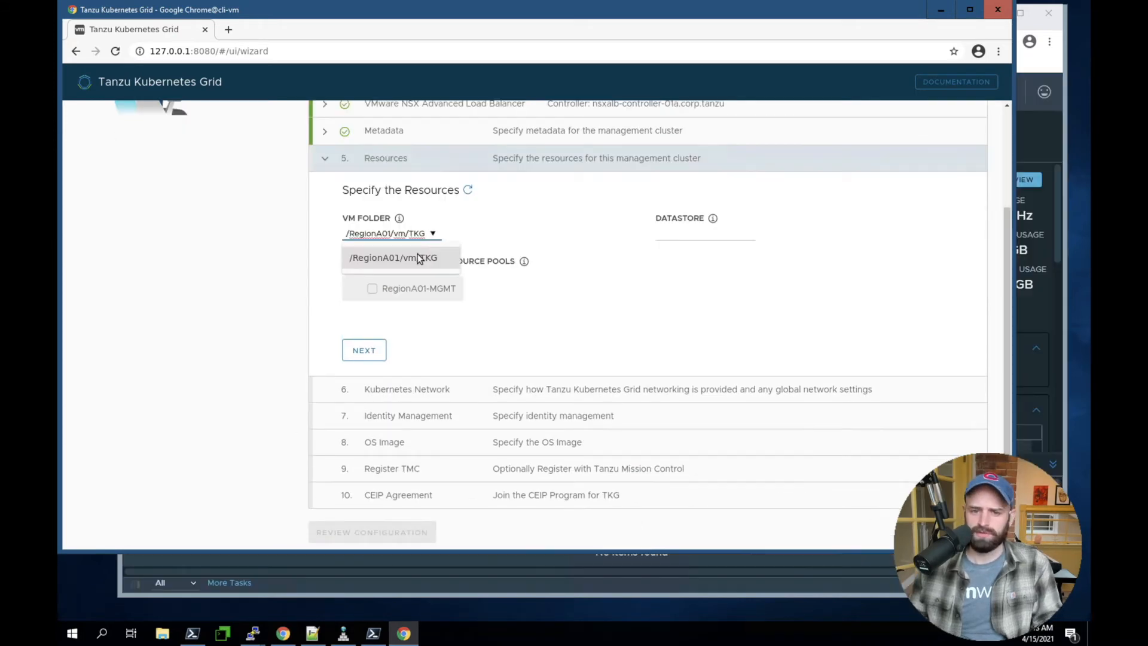
pyautogui.click(740, 304)
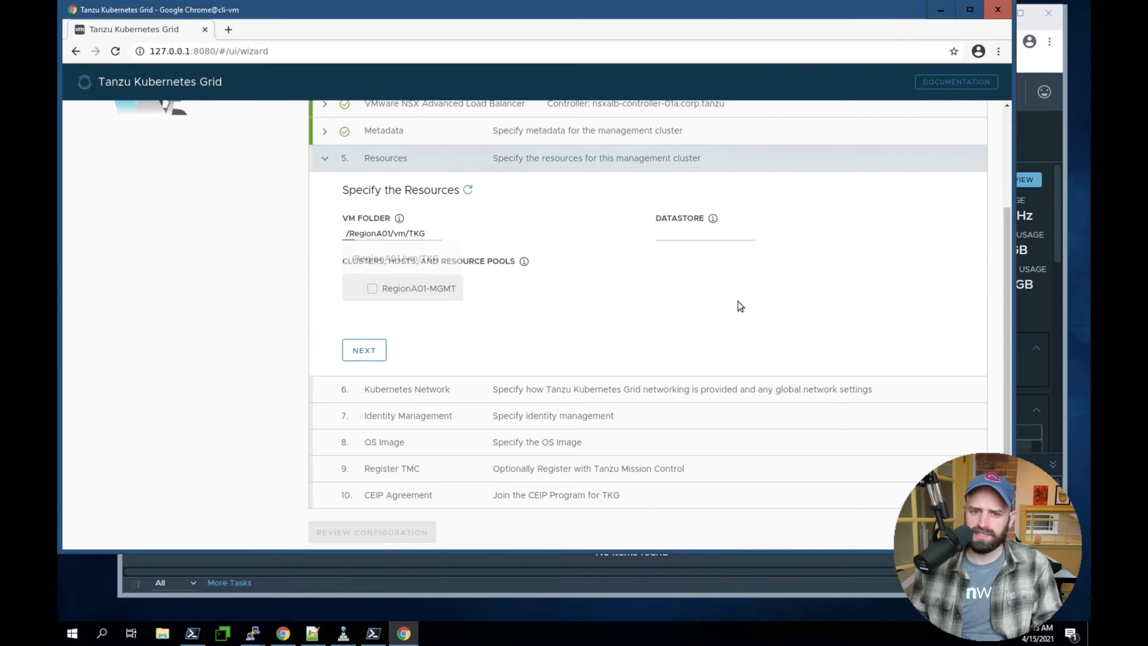
pyautogui.click(1053, 304)
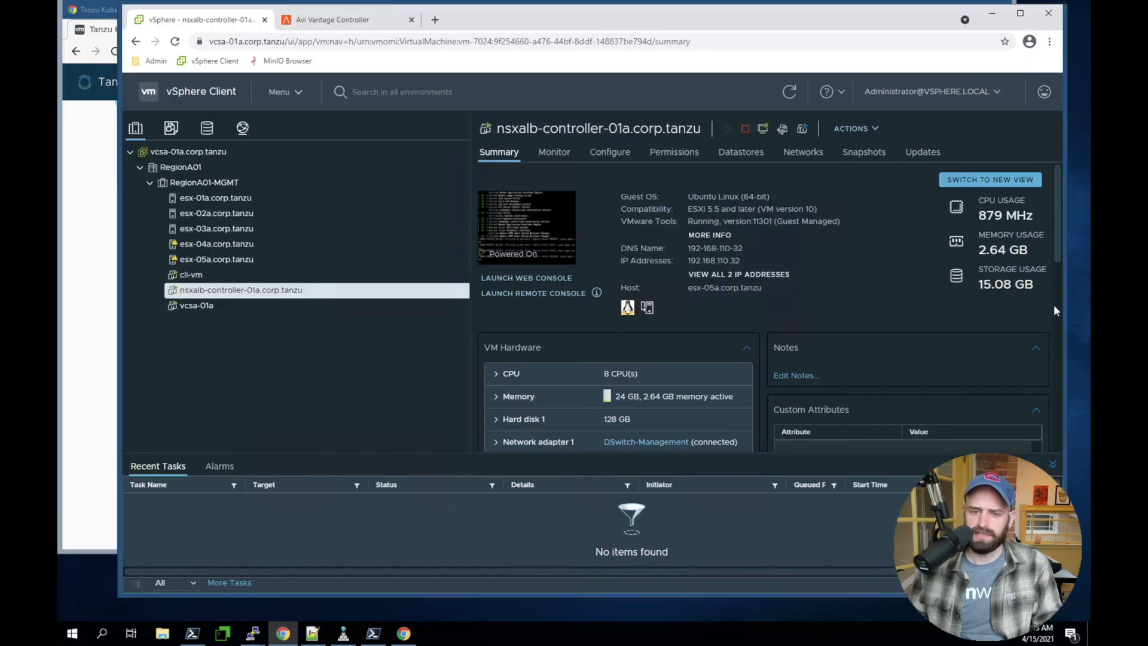
pyautogui.scroll(-5, 1039, 304)
pyautogui.click(171, 127)
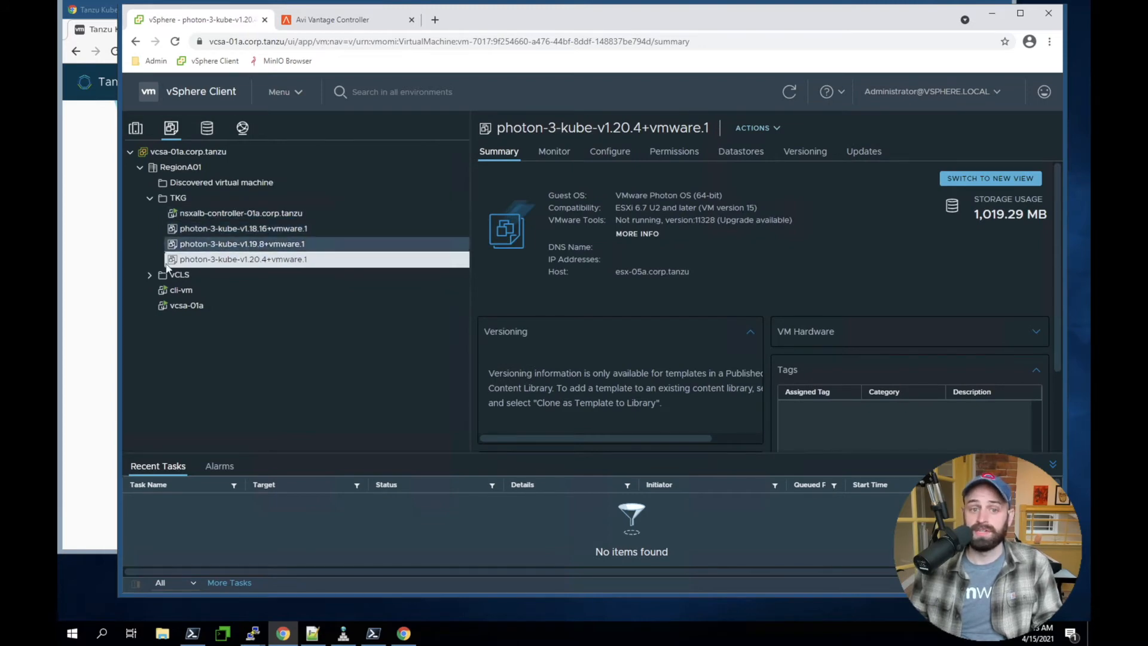
# Set the datastore to /RegionA01/datastore/map-vol and the cluster to RegionA01-MGMT in the installer, and continue to the Kubernetes Network section
pyautogui.click(105, 213)
pyautogui.moveTo(421, 245); pyautogui.dragTo(684, 234)
pyautogui.click(744, 233)
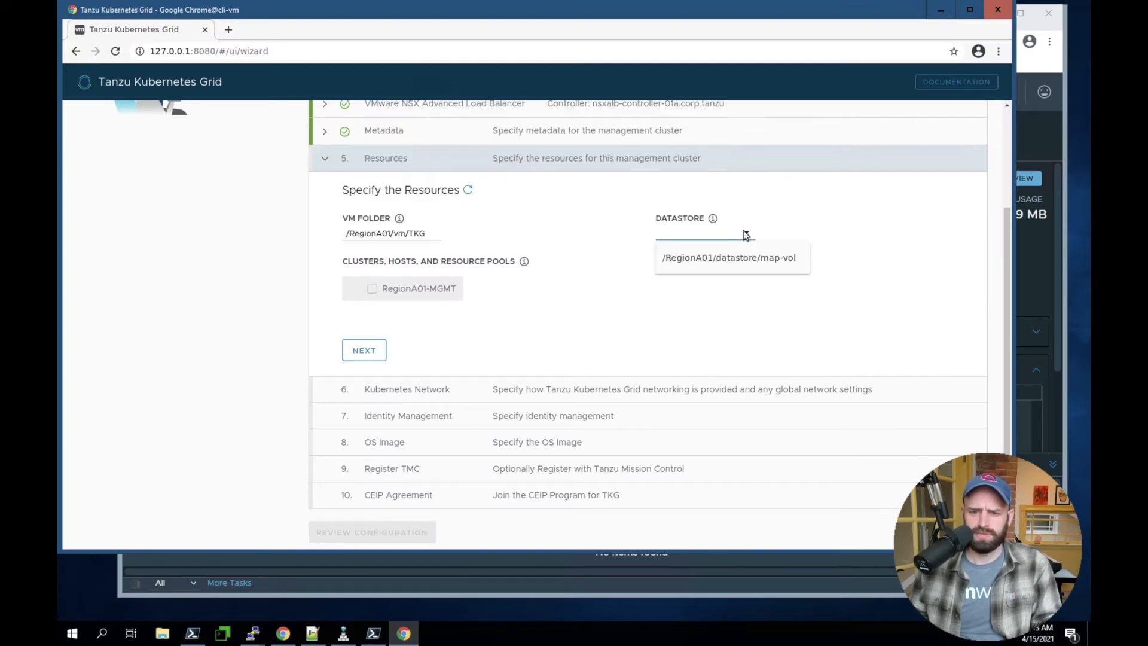
pyautogui.click(702, 259)
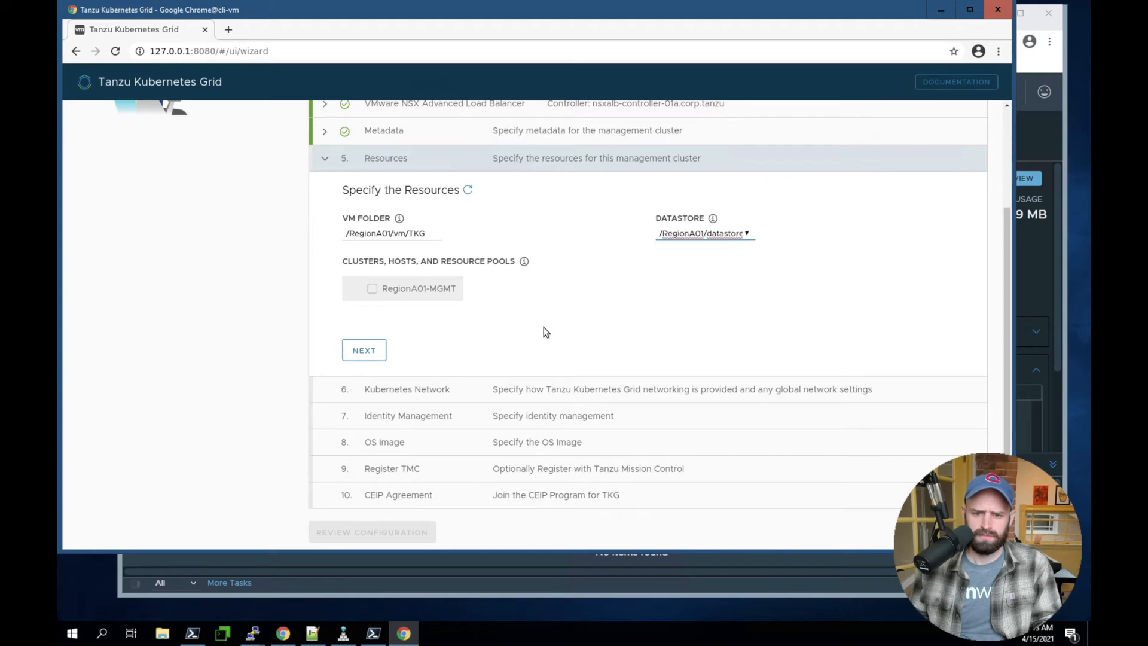
pyautogui.click(372, 290)
pyautogui.scroll(-1, 432, 304)
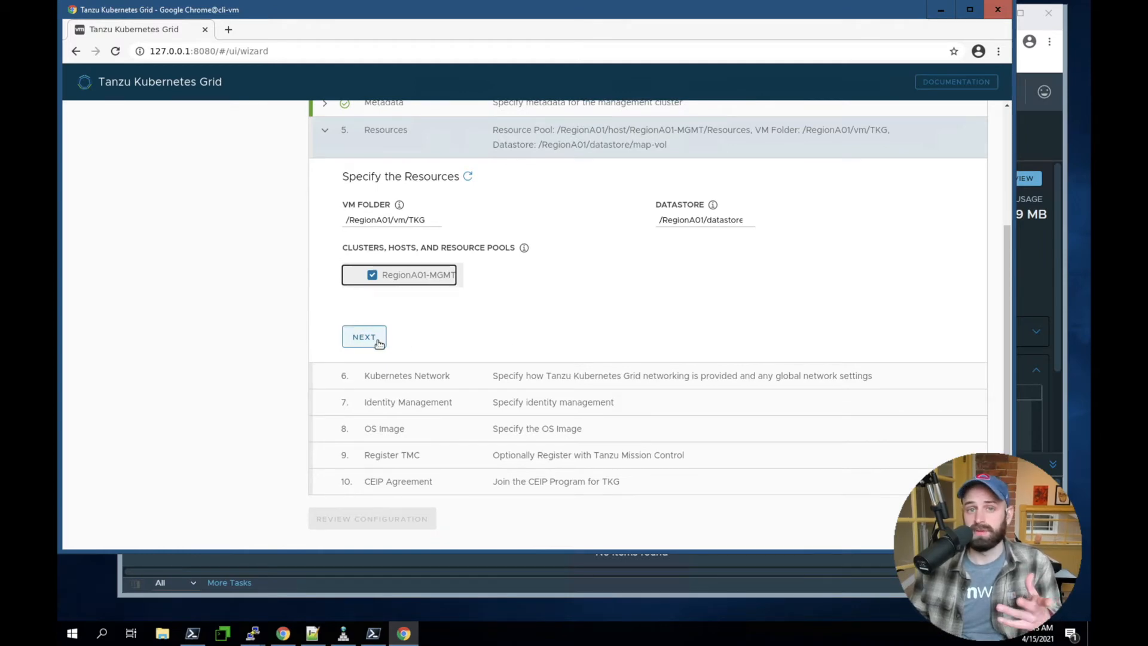
pyautogui.click(370, 334)
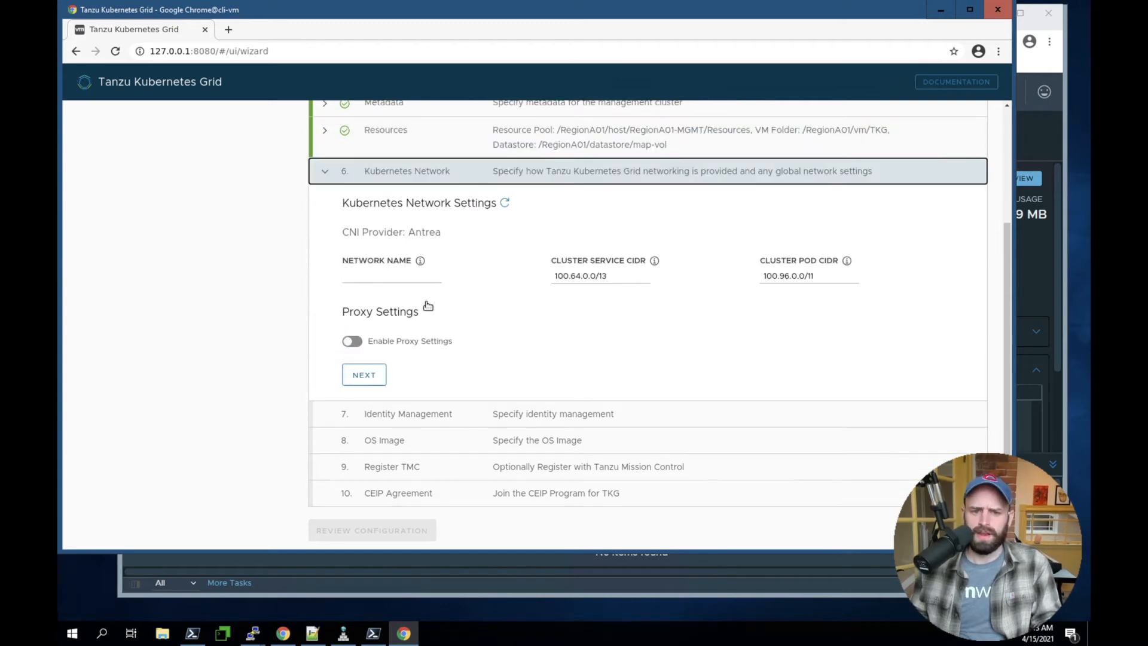
# Choose K8s-Workload as the Kubernetes network, keep the default CIDRs and disabled proxy, and continue to Identity Management
pyautogui.click(434, 276)
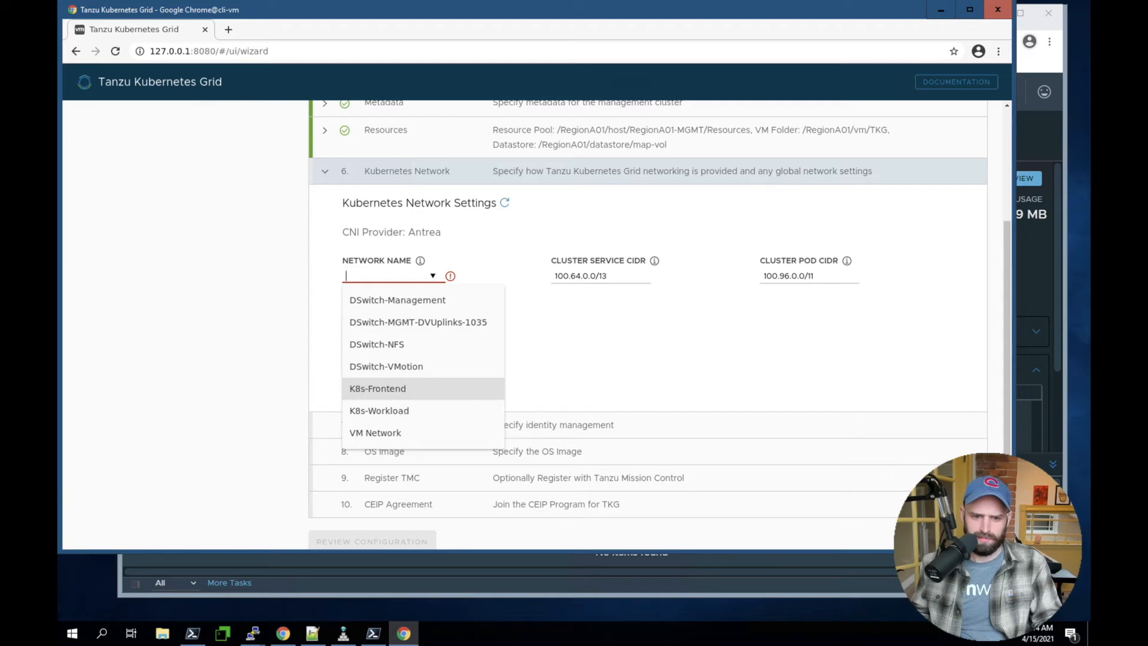
pyautogui.click(407, 411)
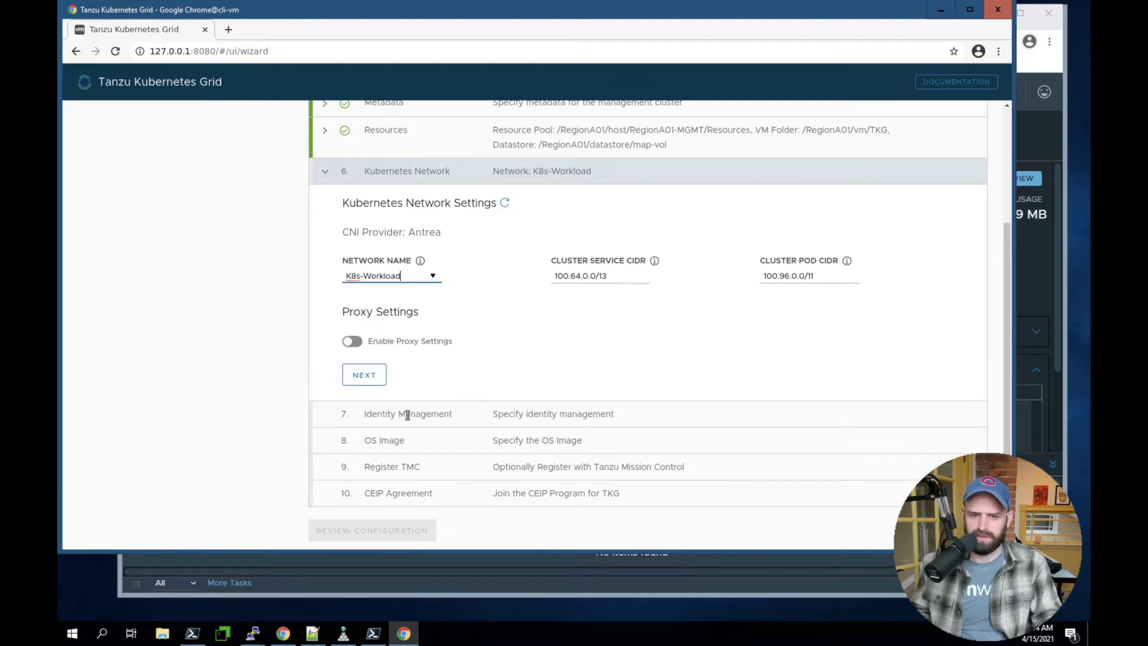
pyautogui.click(519, 343)
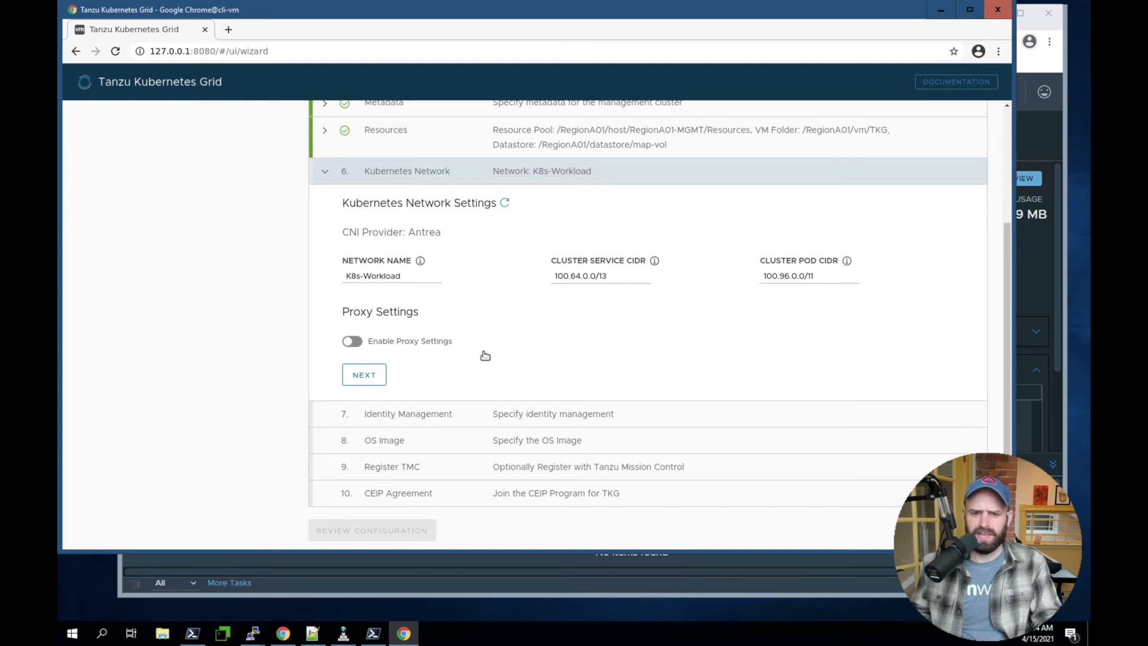
pyautogui.click(374, 375)
# Disable the identity management settings and continue to the OS Image section
pyautogui.click(349, 357)
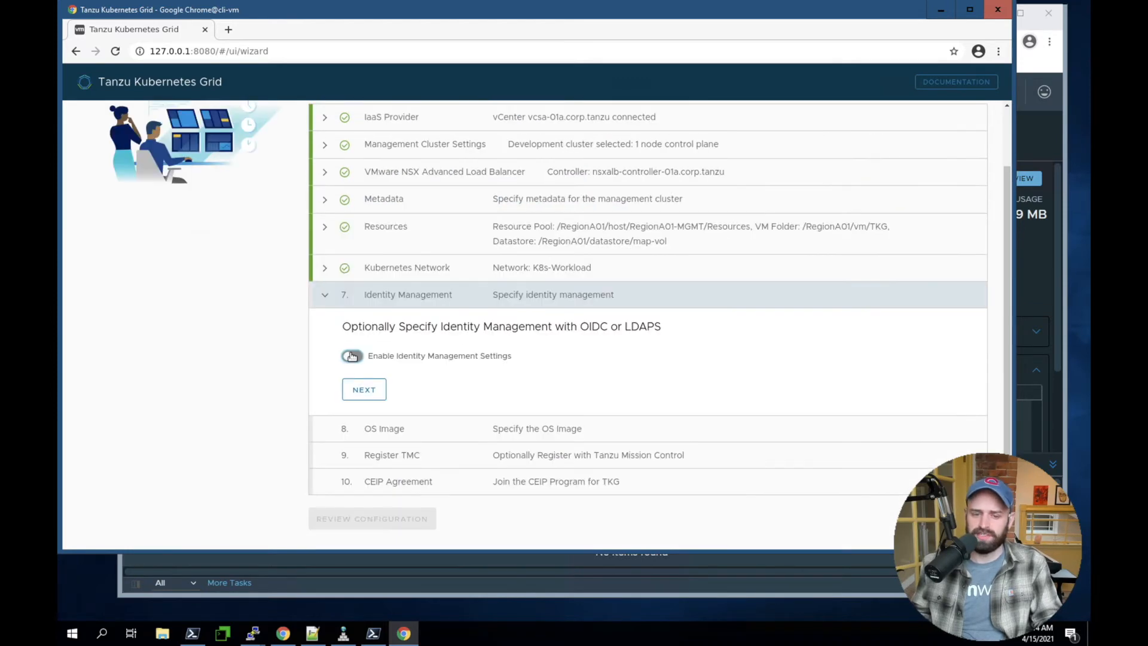
pyautogui.click(351, 357)
pyautogui.click(376, 389)
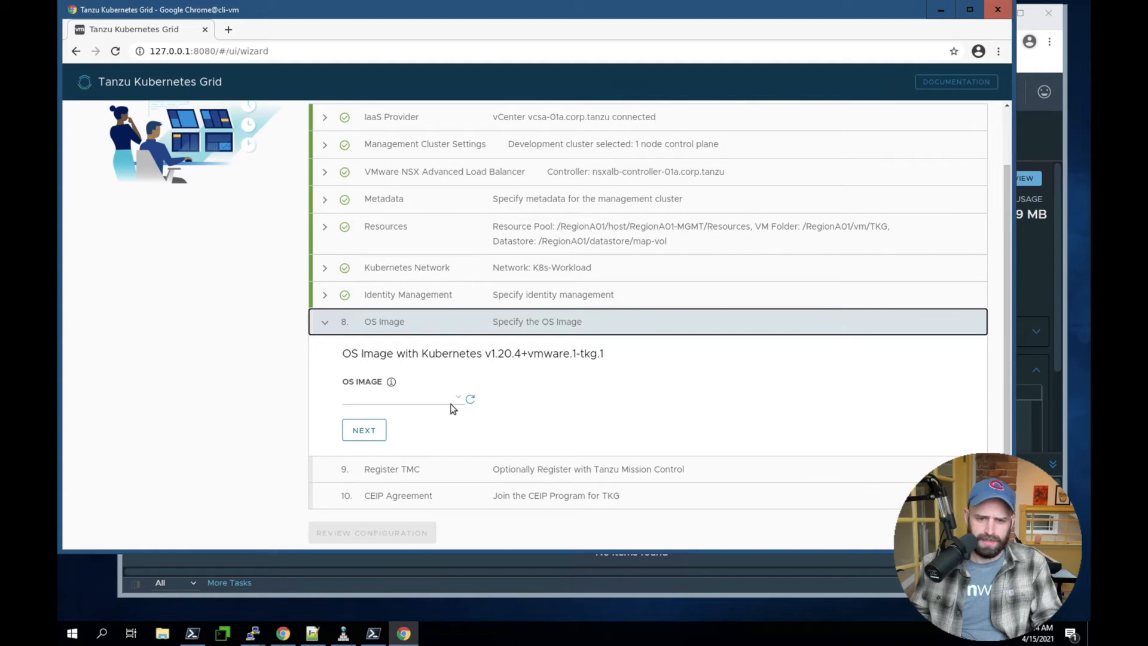
# Select /RegionA01/vm/TKG/photon-3-kube-v1.20.4+vmware.1 as the OS image, compare it with the vSphere templates and continue to Register TMC
pyautogui.click(453, 399)
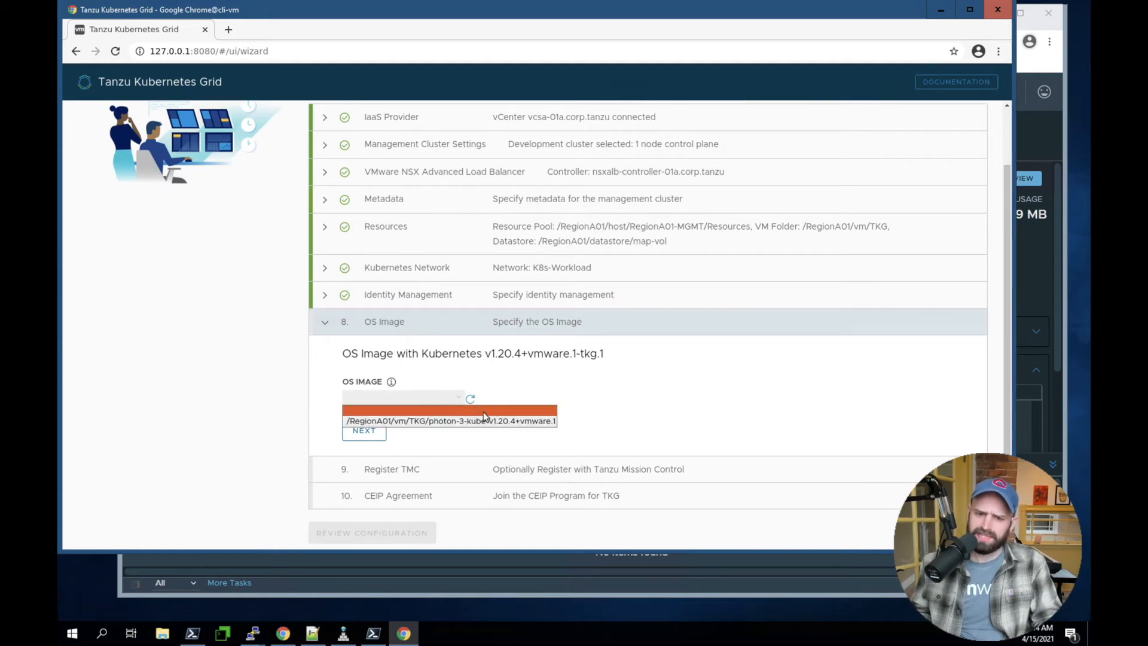
pyautogui.click(450, 421)
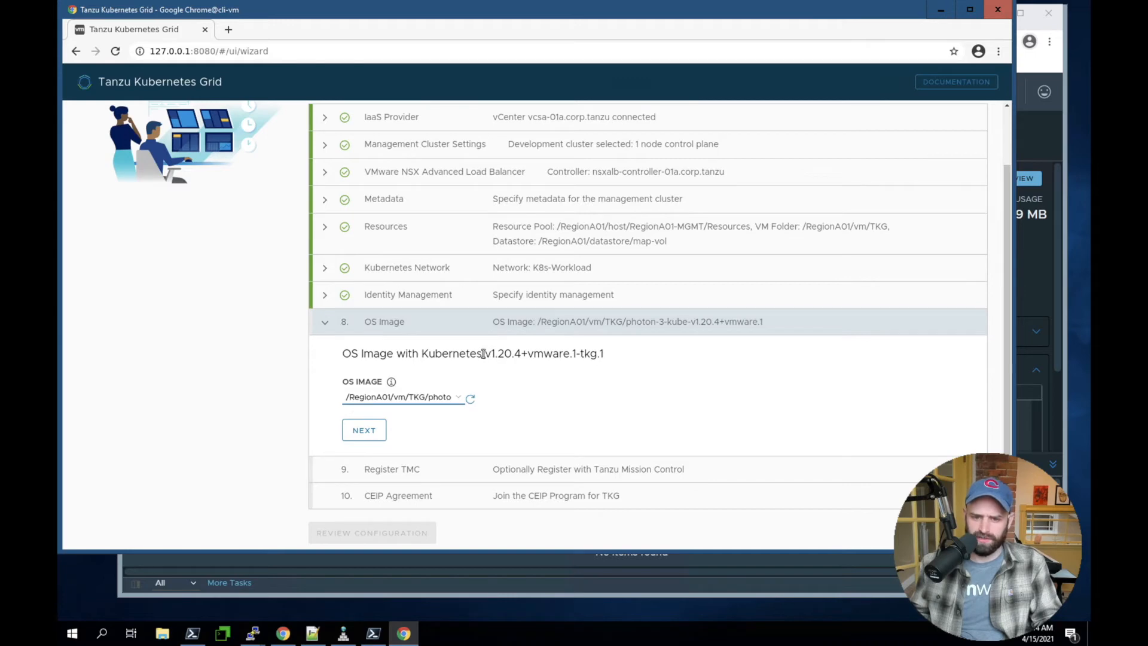
pyautogui.moveTo(483, 353); pyautogui.dragTo(597, 354)
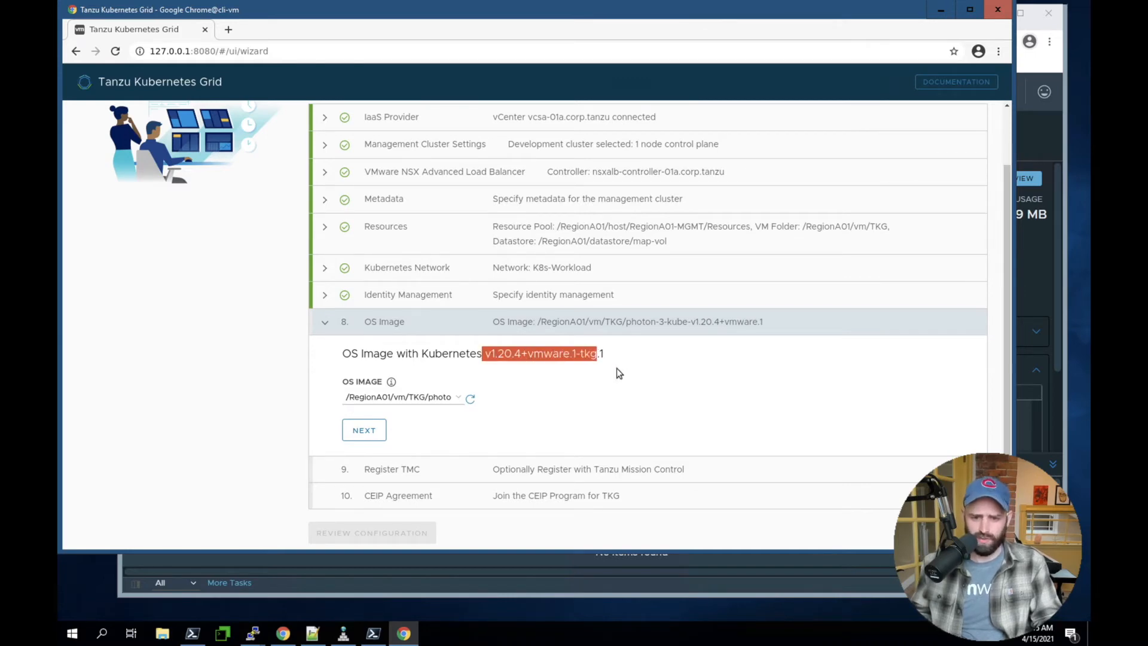
pyautogui.click(1043, 281)
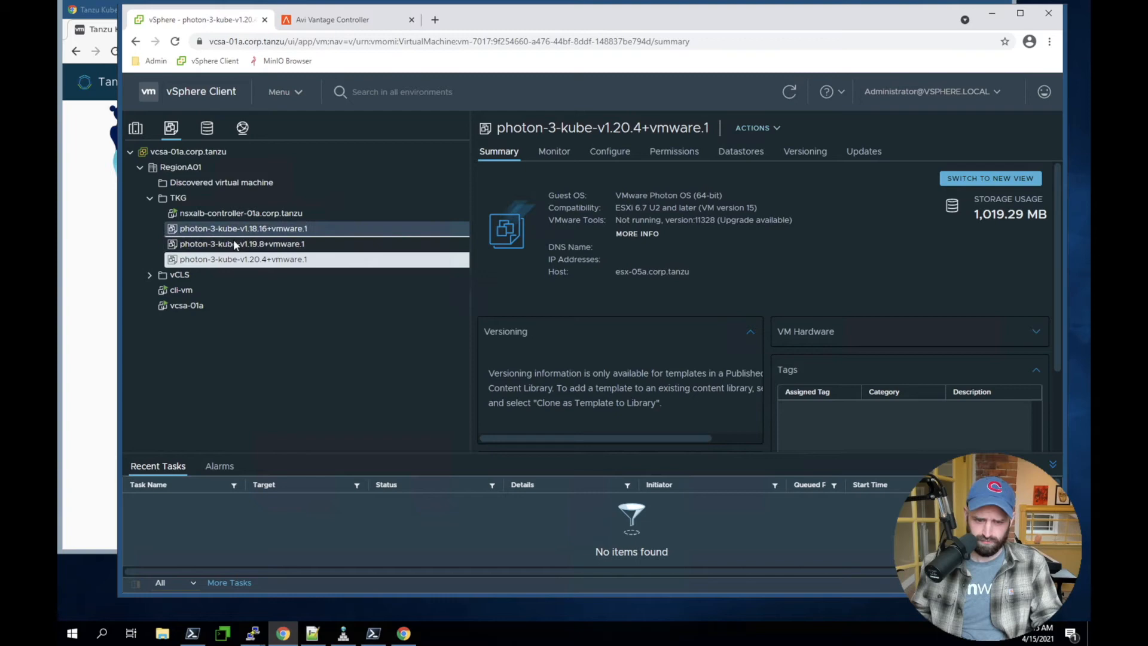
pyautogui.moveTo(108, 207); pyautogui.dragTo(363, 428)
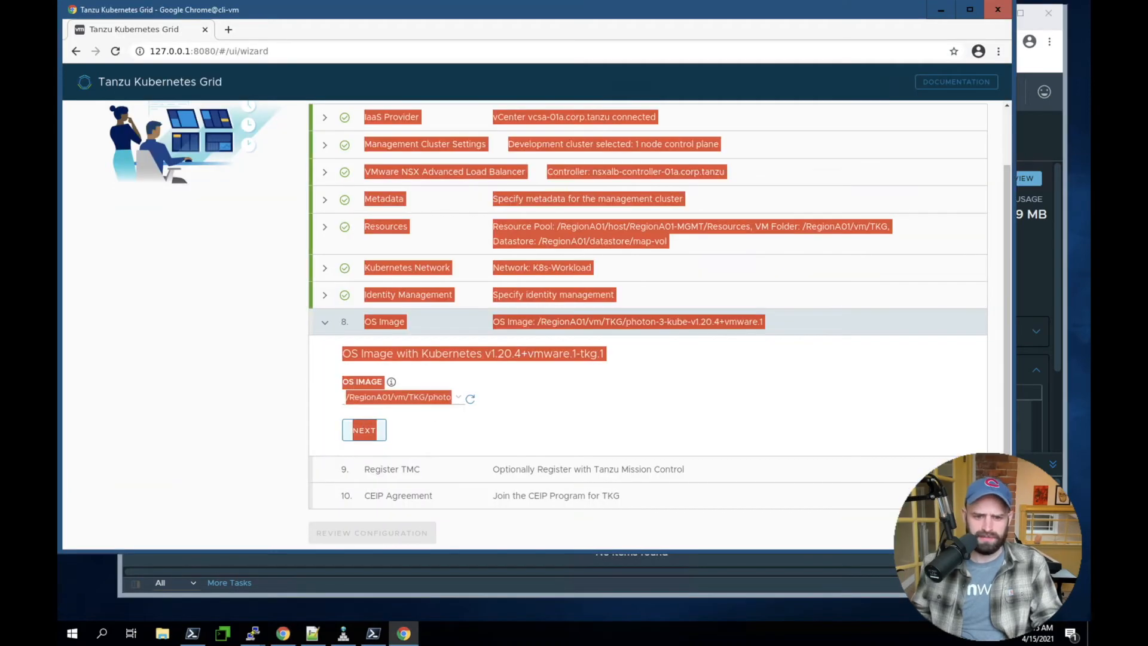
pyautogui.click(618, 409)
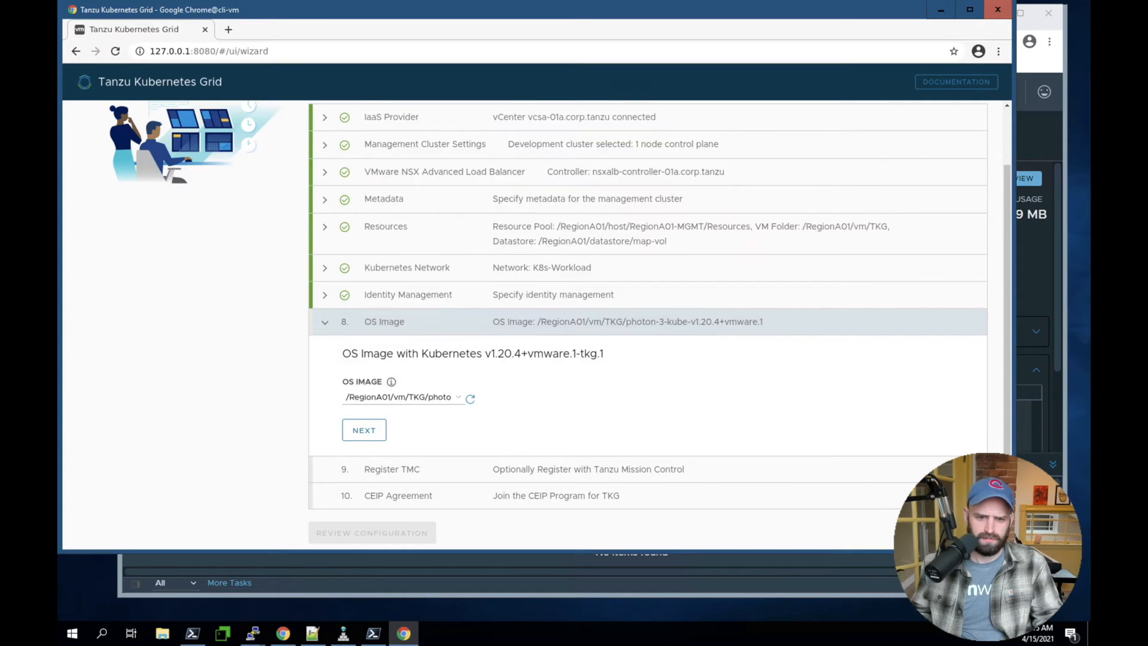
pyautogui.click(366, 432)
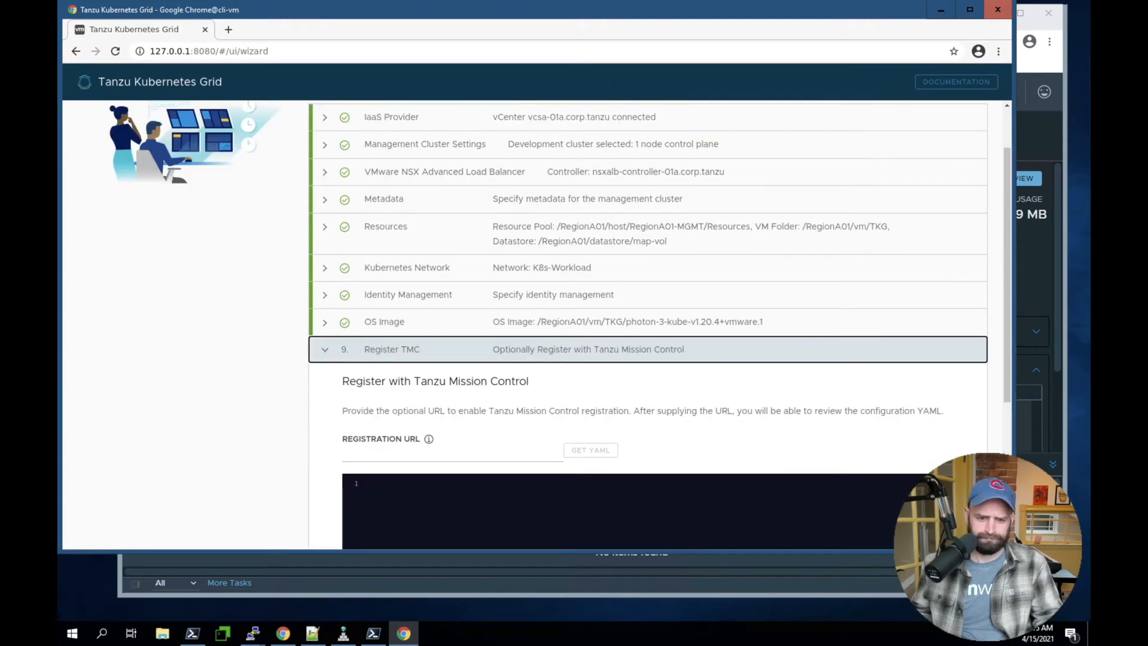
# Leave the Tanzu Mission Control registration URL empty and complete the CEIP Agreement with participation enabled
pyautogui.scroll(-2, 740, 433)
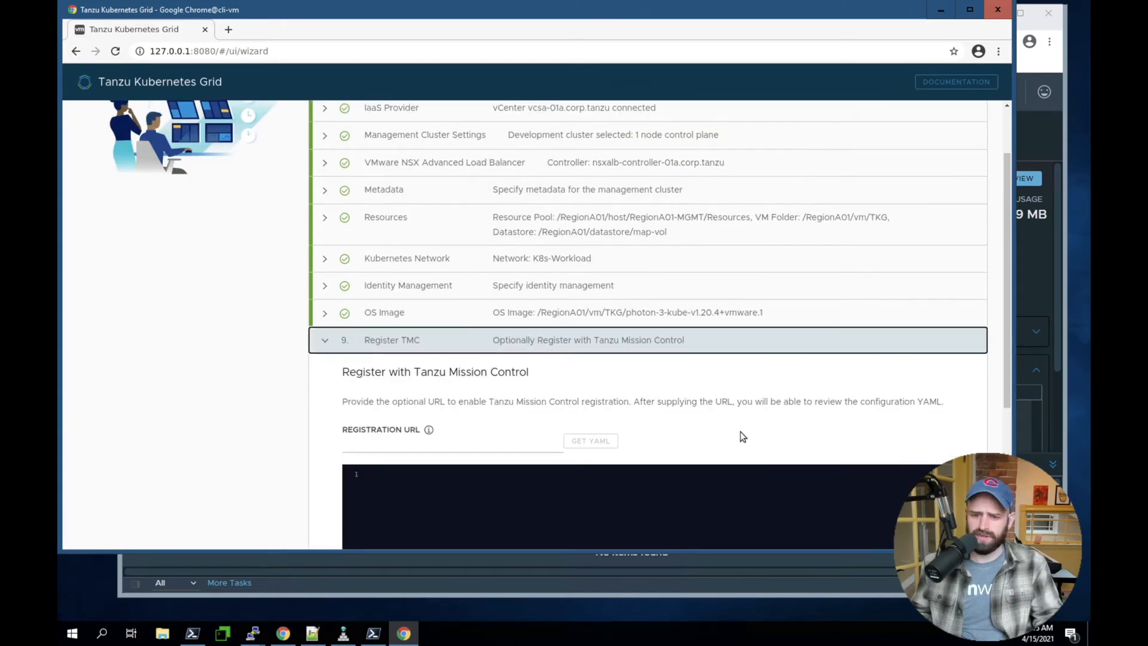
pyautogui.scroll(-2, 544, 306)
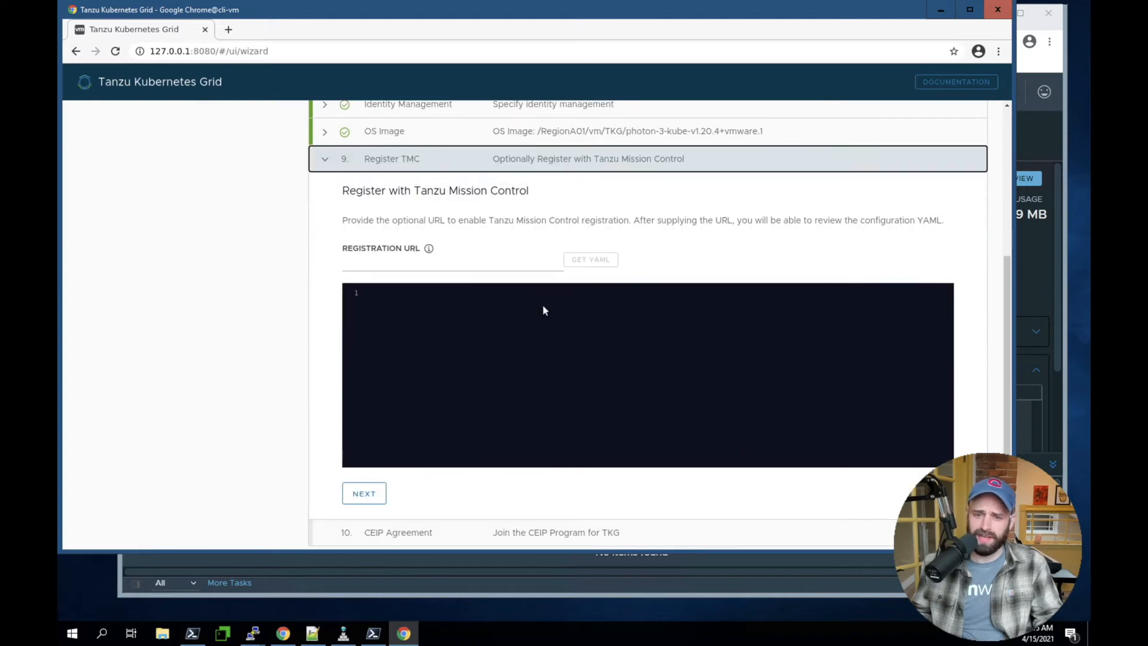
pyautogui.click(373, 443)
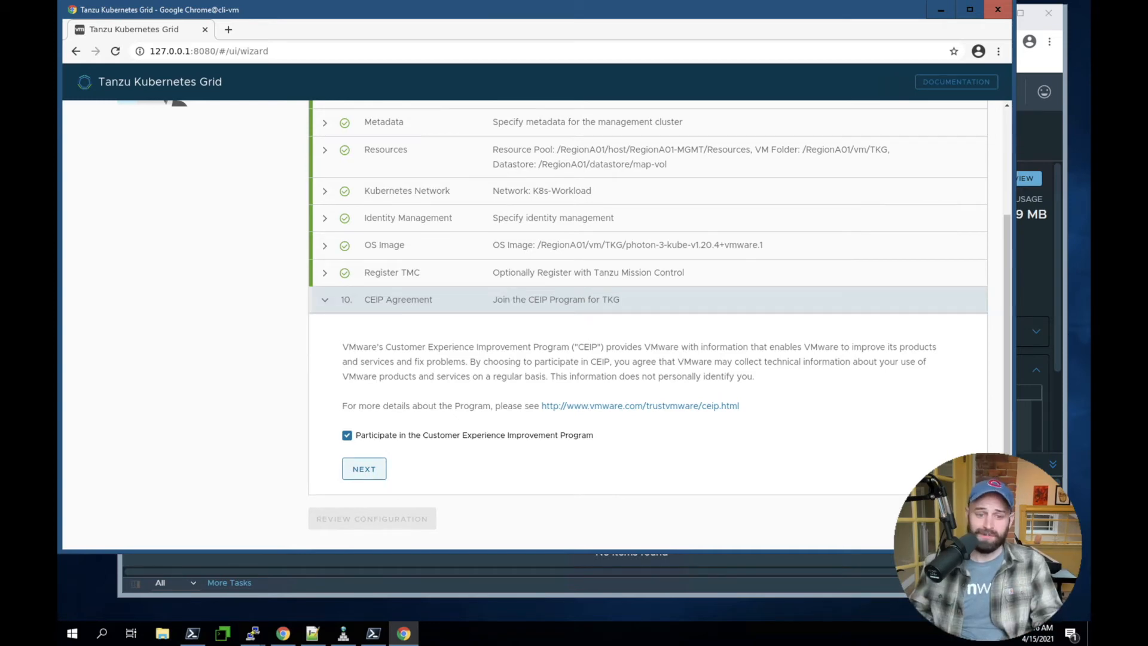
pyautogui.click(371, 469)
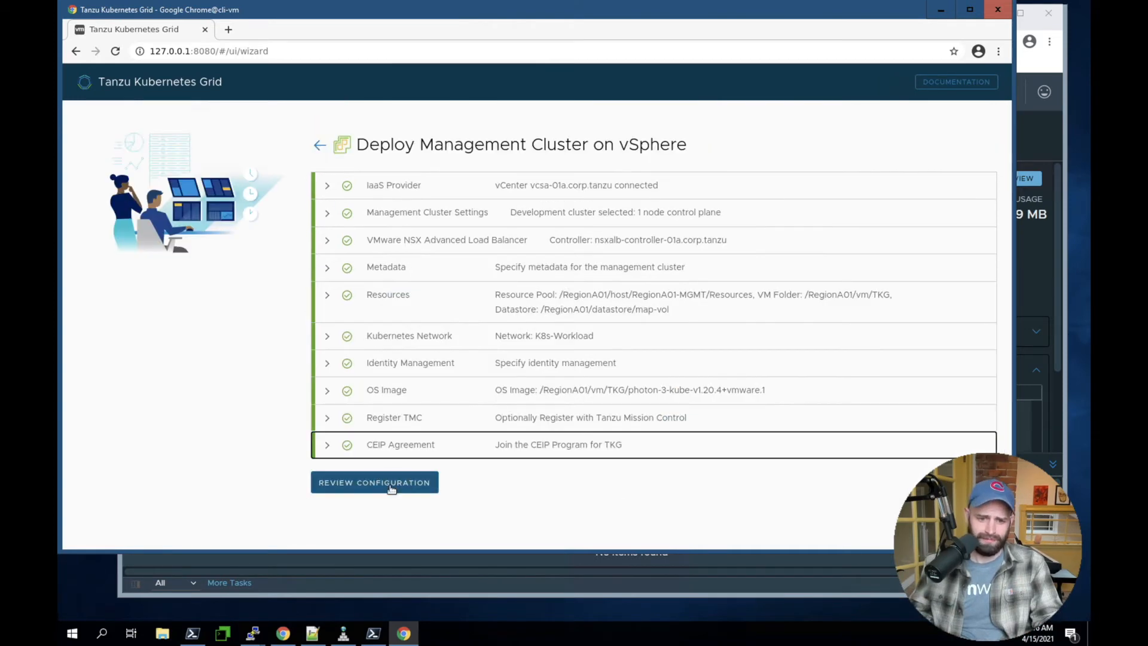
# Review the configuration summary, deploy the management cluster and dismiss the browser's offer to save the password
pyautogui.click(391, 488)
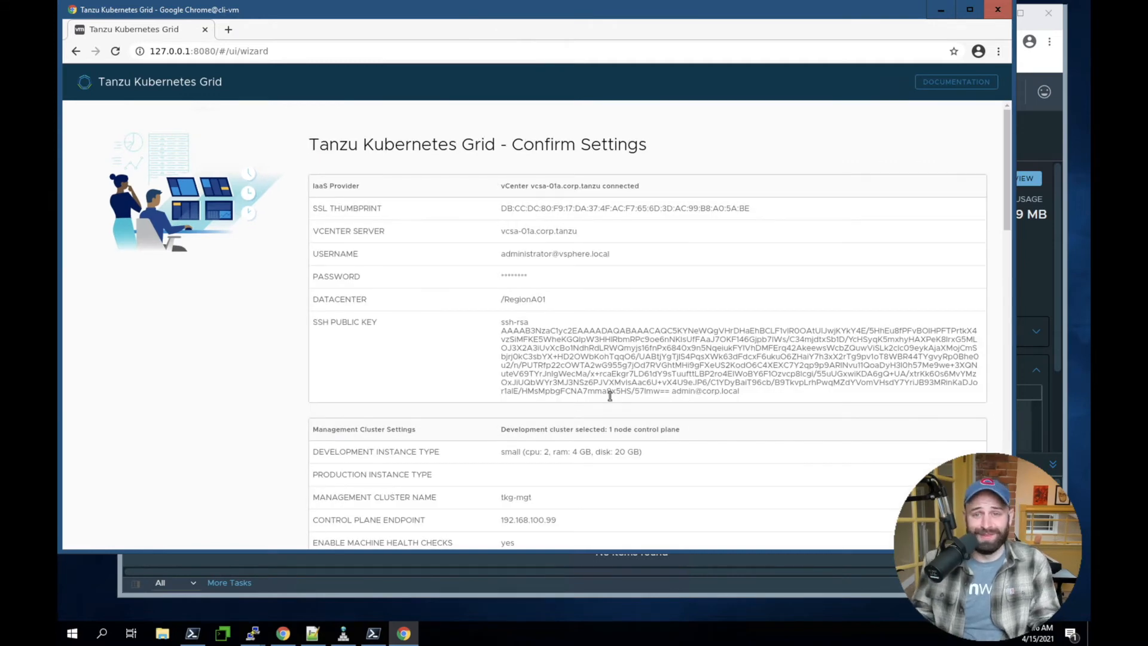
pyautogui.scroll(-15, 610, 396)
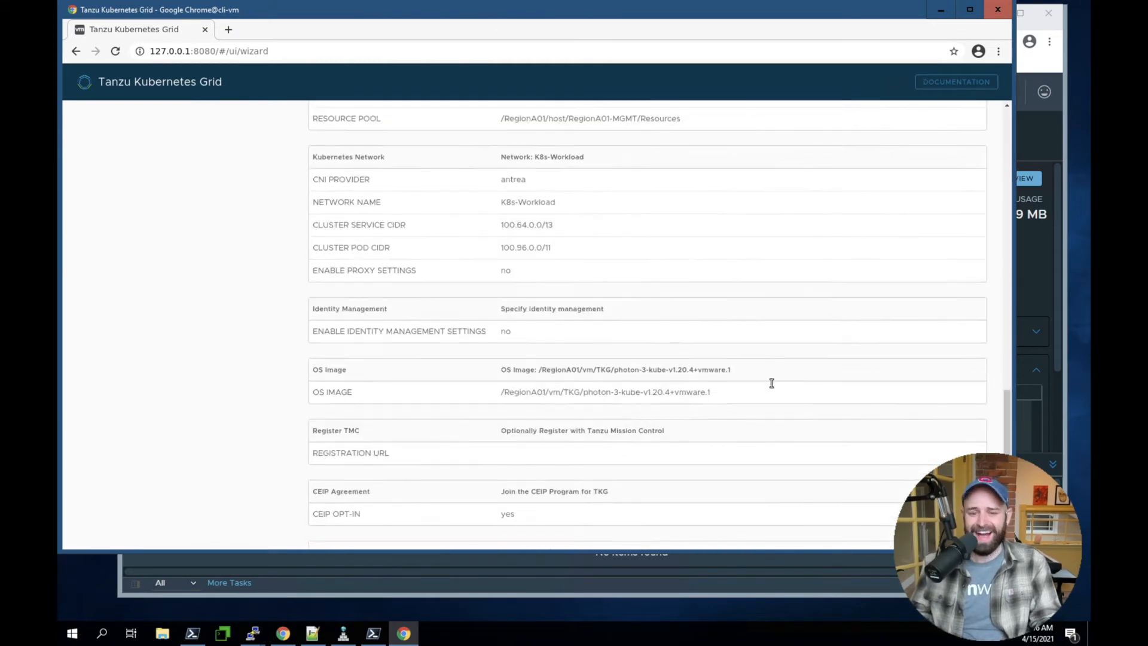
pyautogui.scroll(-3, 771, 383)
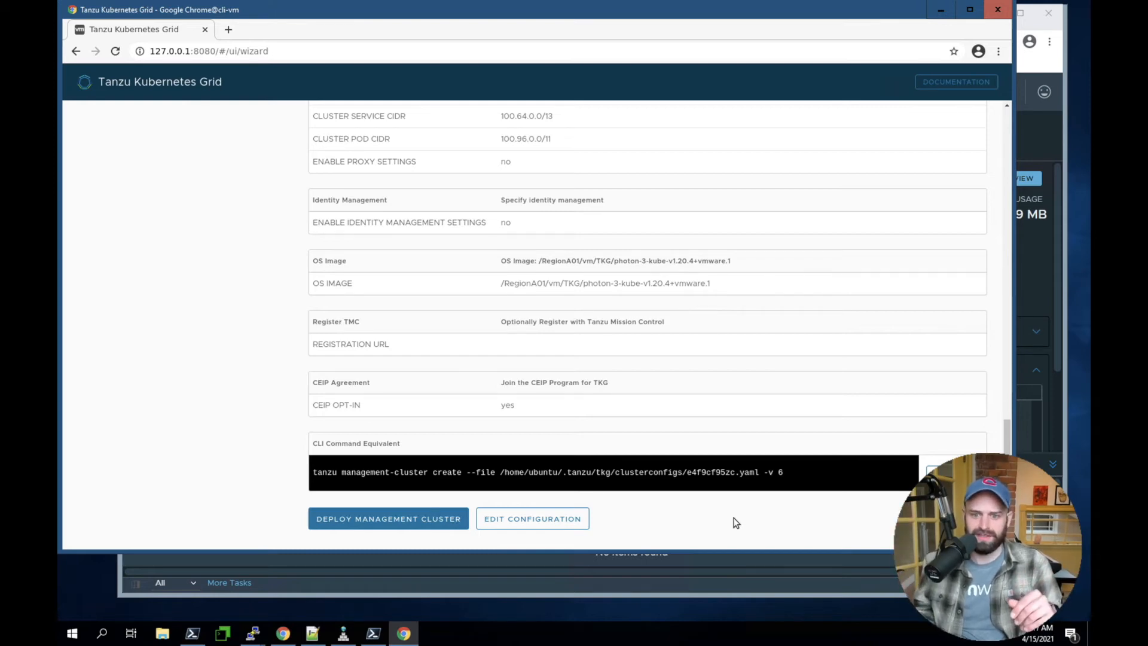
pyautogui.click(382, 521)
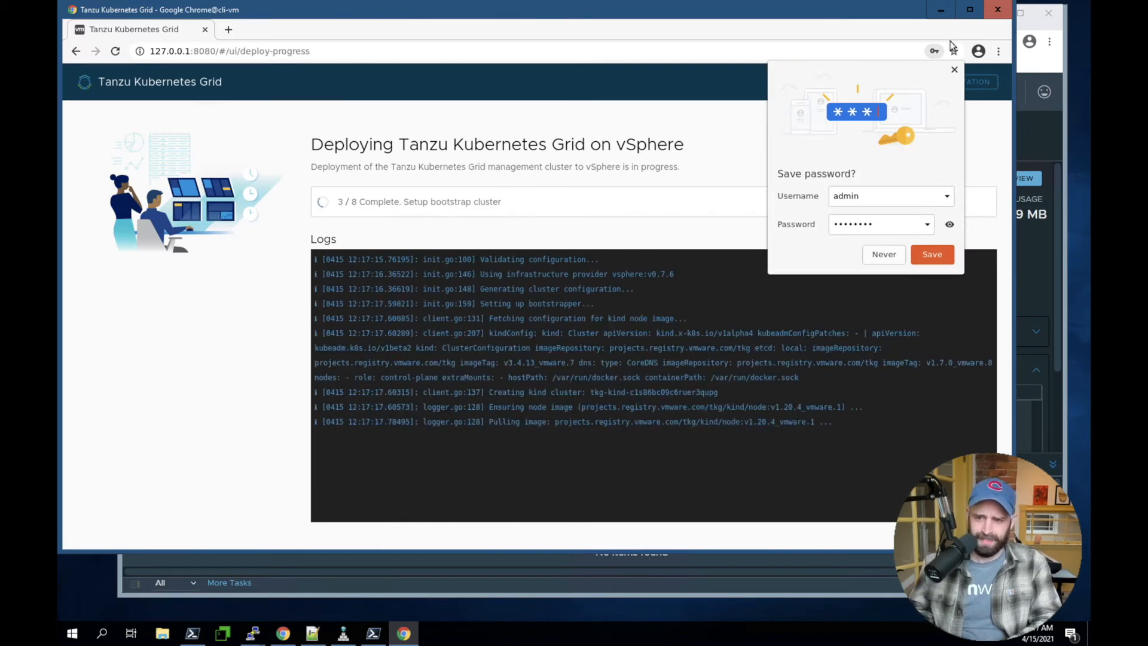
pyautogui.click(955, 71)
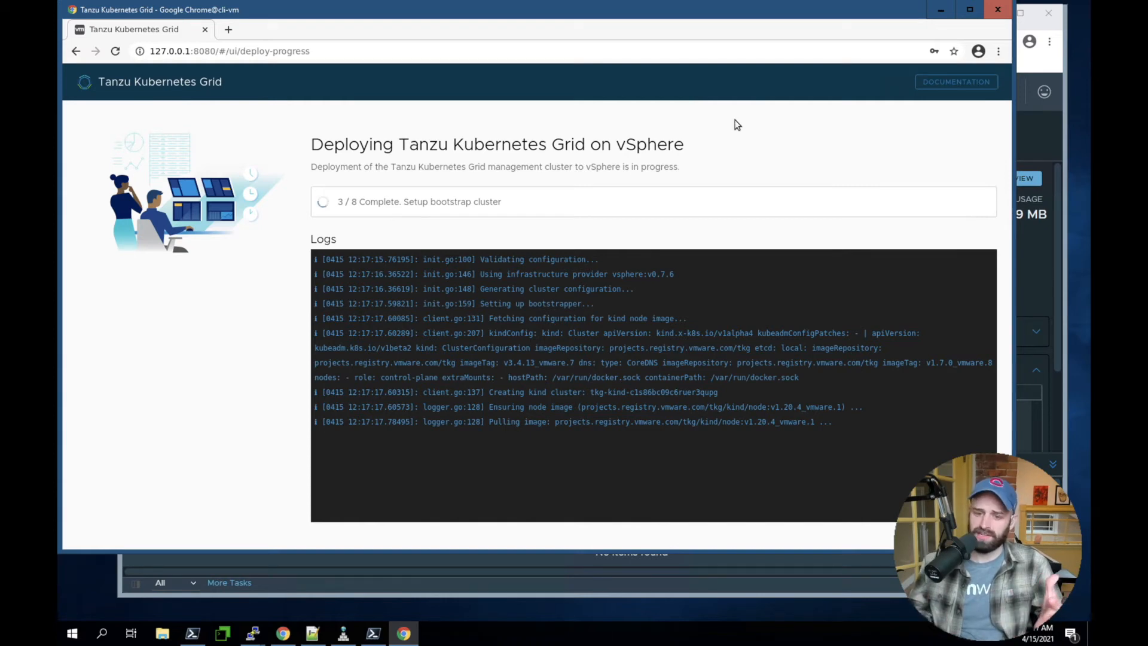
# Inspect the deployment in the vSphere Client's hosts and clusters inventory, the installer's log and the cli-vm terminal
pyautogui.click(1030, 146)
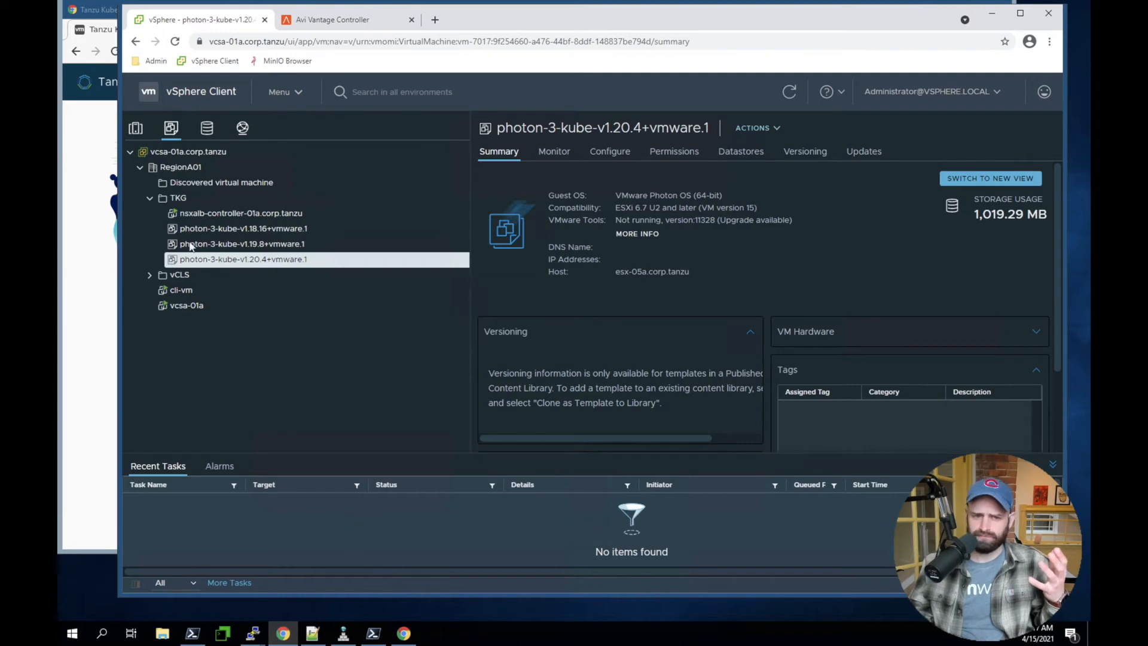
pyautogui.click(136, 129)
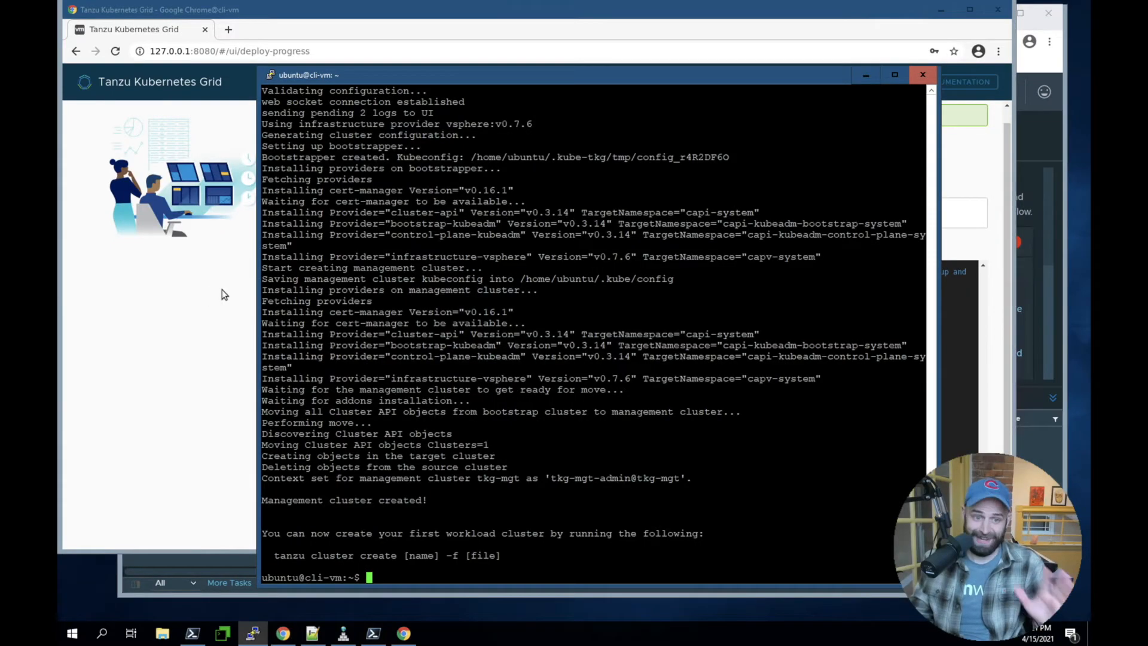
pyautogui.click(207, 335)
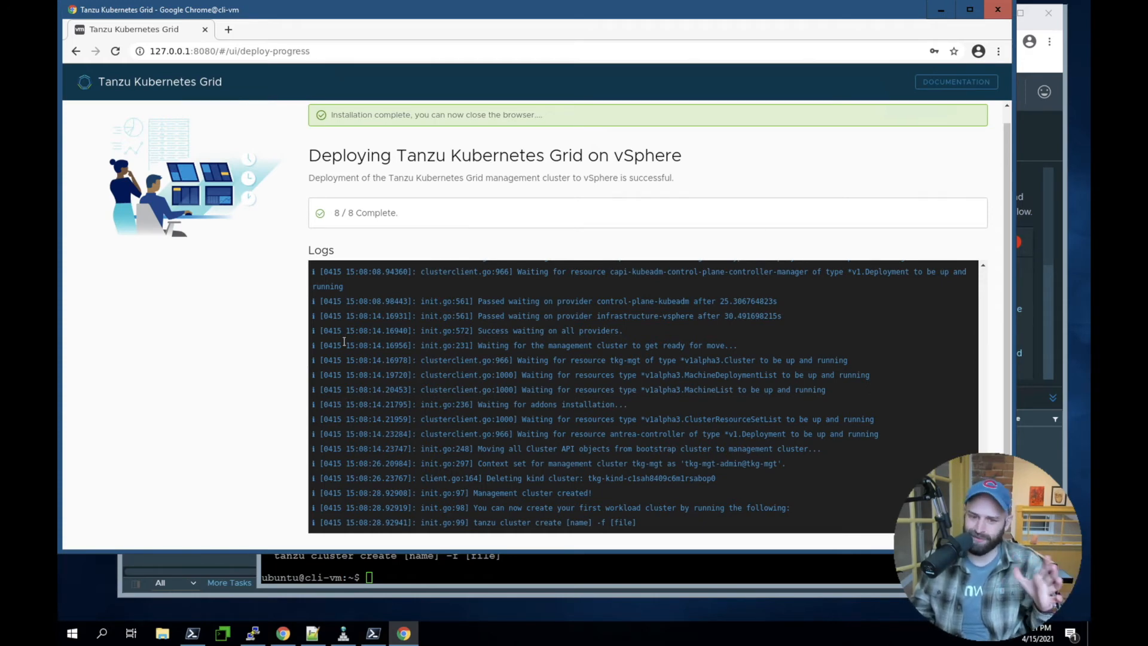
pyautogui.click(463, 573)
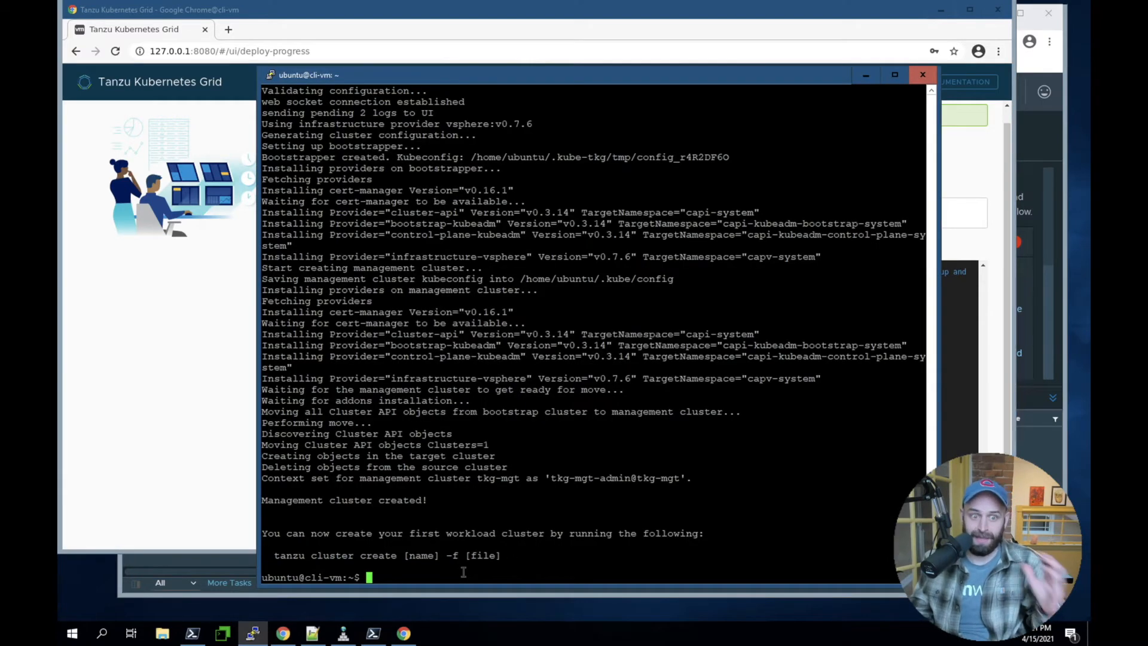
pyautogui.click(151, 572)
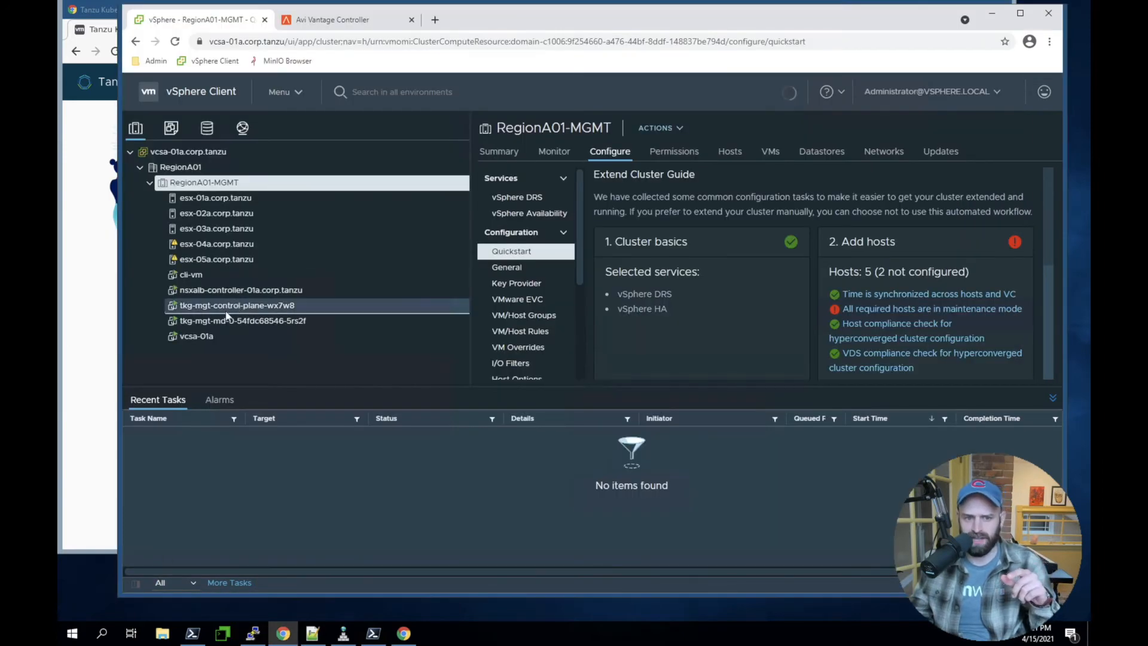
pyautogui.click(254, 638)
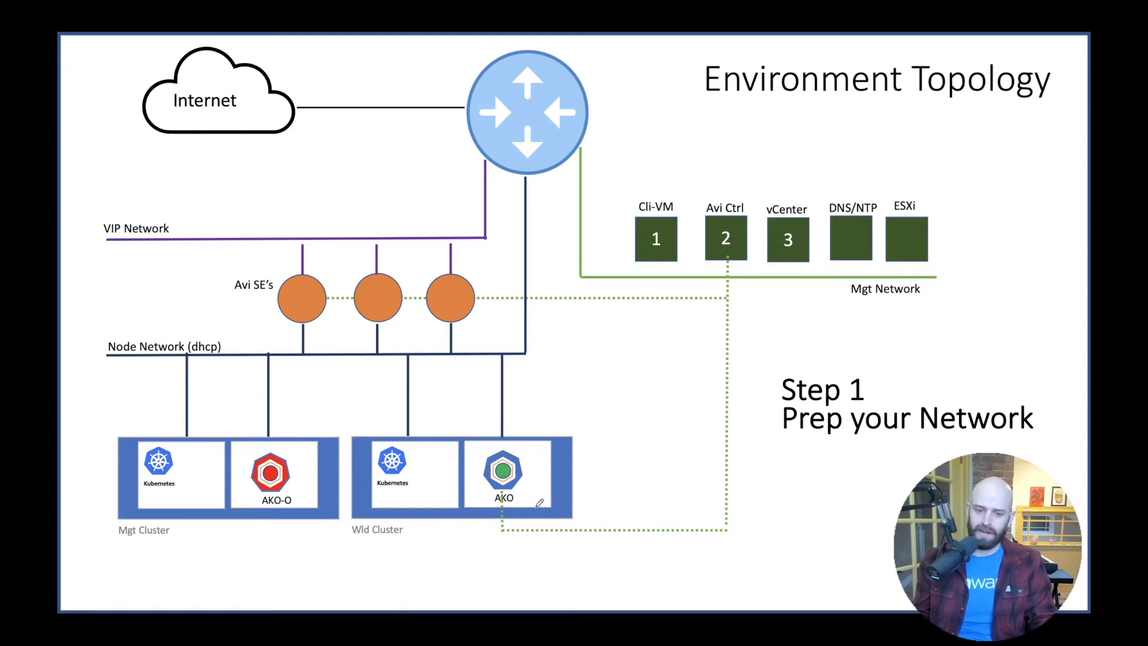
pyautogui.moveTo(435, 465)
pyautogui.mouseDown()
pyautogui.moveTo(479, 456)
pyautogui.moveTo(484, 465)
pyautogui.moveTo(470, 472)
pyautogui.mouseUp()
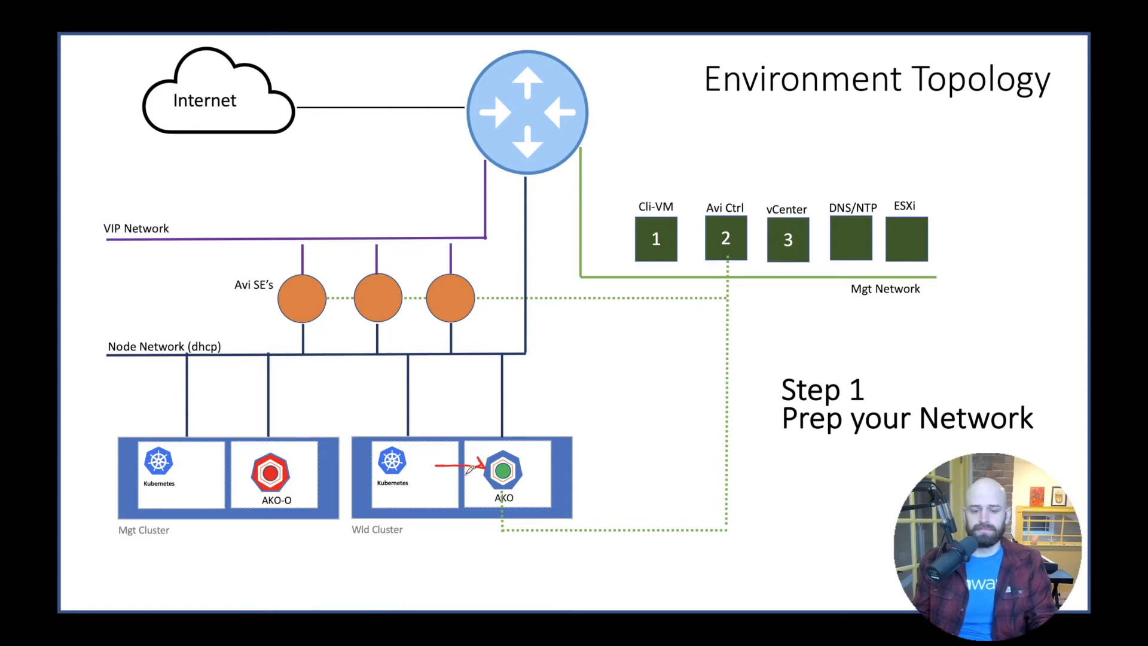